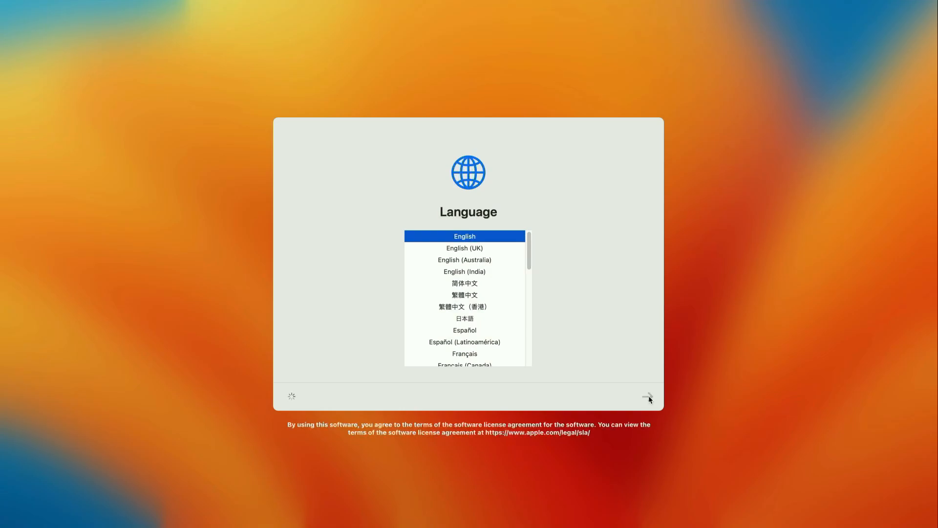
- Confirm English, United States region and default languages, skipping accessibility and data migration
{"action": "left_click", "coordinate": [648, 396]}
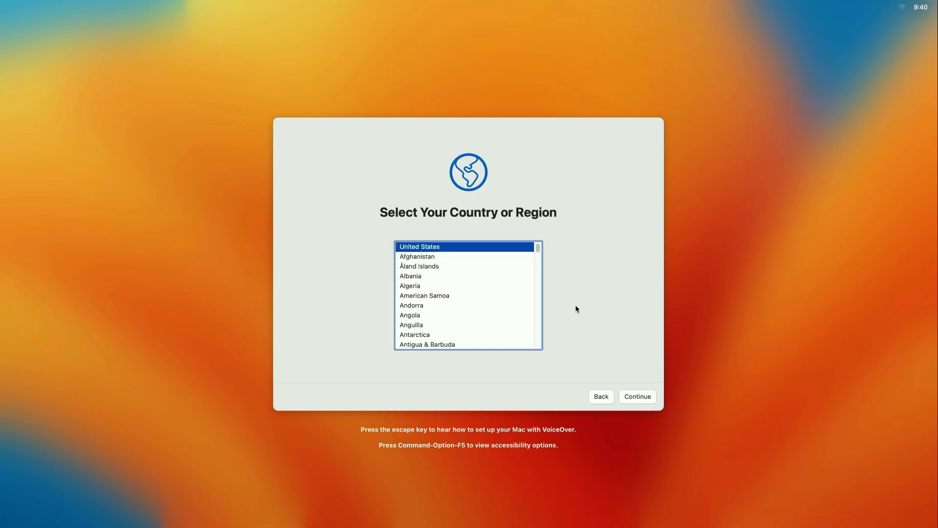
{"action": "left_click", "coordinate": [652, 399]}
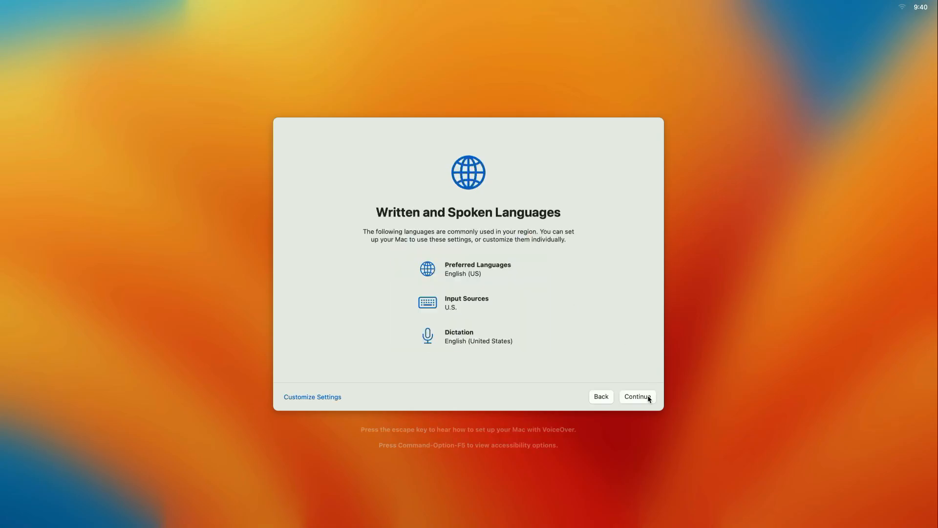
{"action": "left_click", "coordinate": [645, 398]}
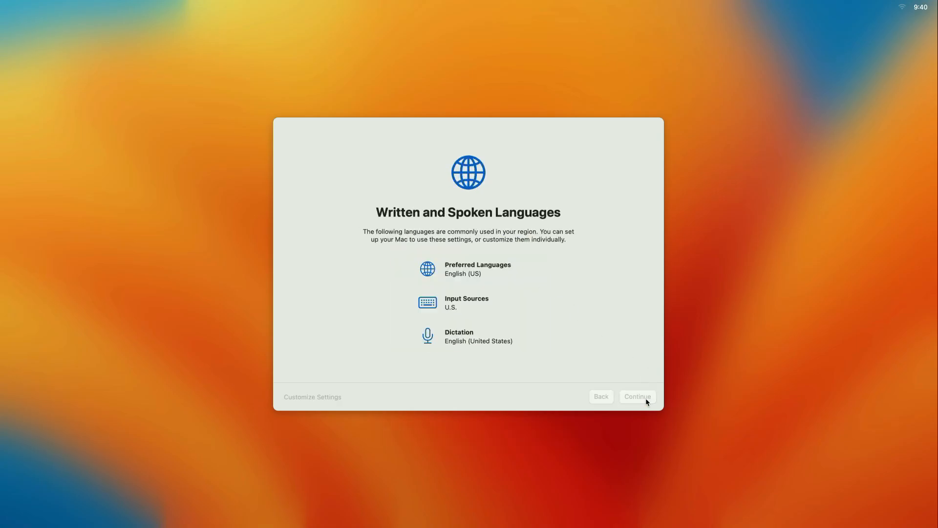
{"action": "left_click", "coordinate": [638, 396]}
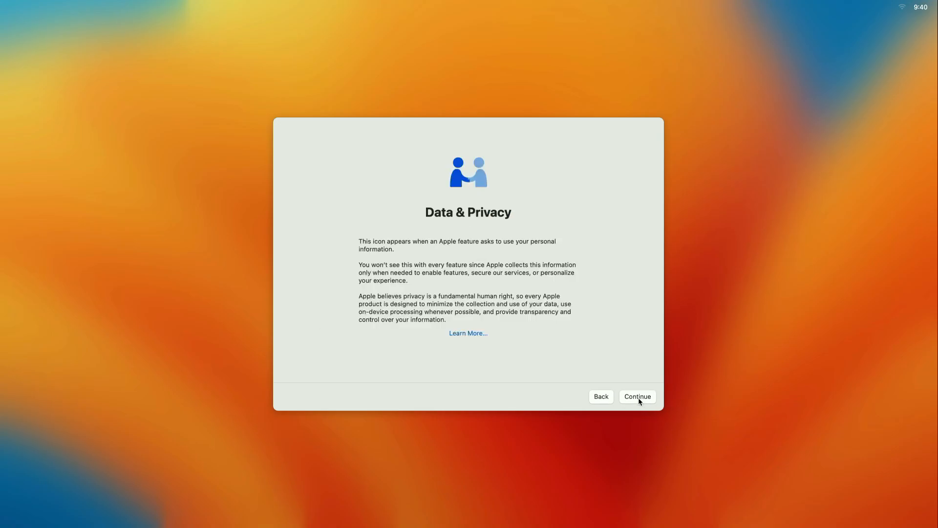
{"action": "left_click", "coordinate": [641, 399]}
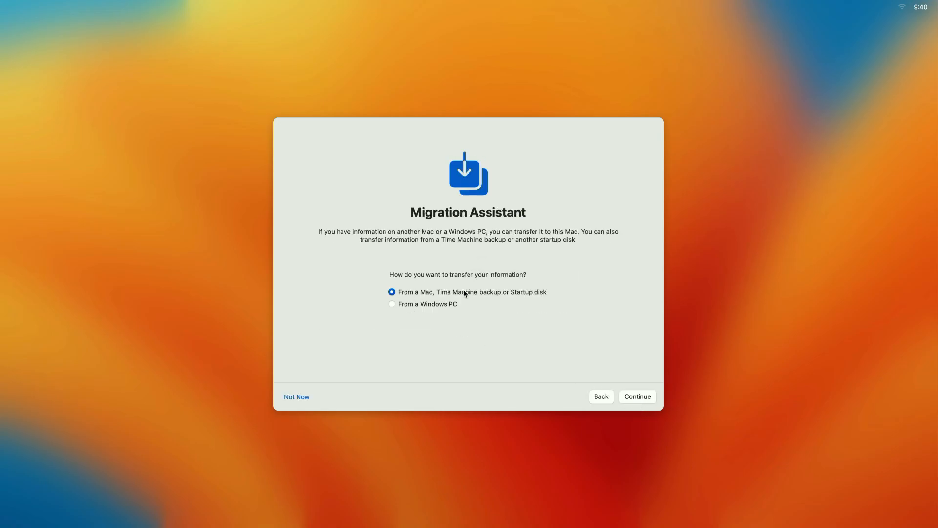
{"action": "left_click", "coordinate": [296, 398]}
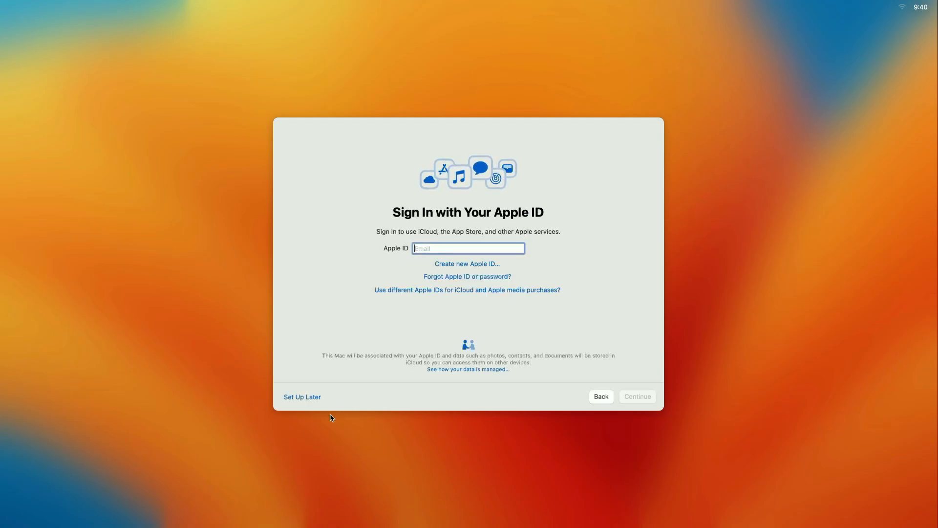
- Defer Apple ID sign-in and accept the terms and software license
{"action": "left_click", "coordinate": [301, 398]}
{"action": "left_click", "coordinate": [522, 311]}
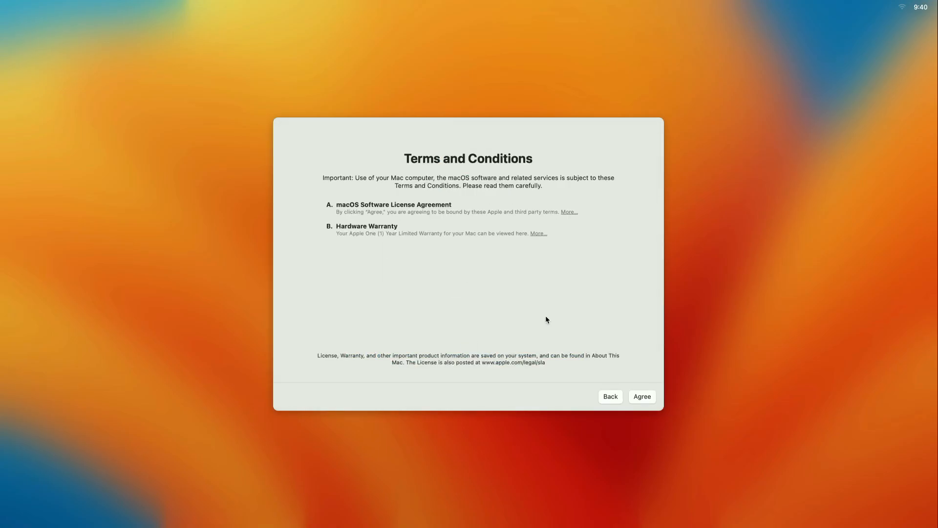
{"action": "left_click", "coordinate": [645, 397]}
{"action": "left_click", "coordinate": [503, 302]}
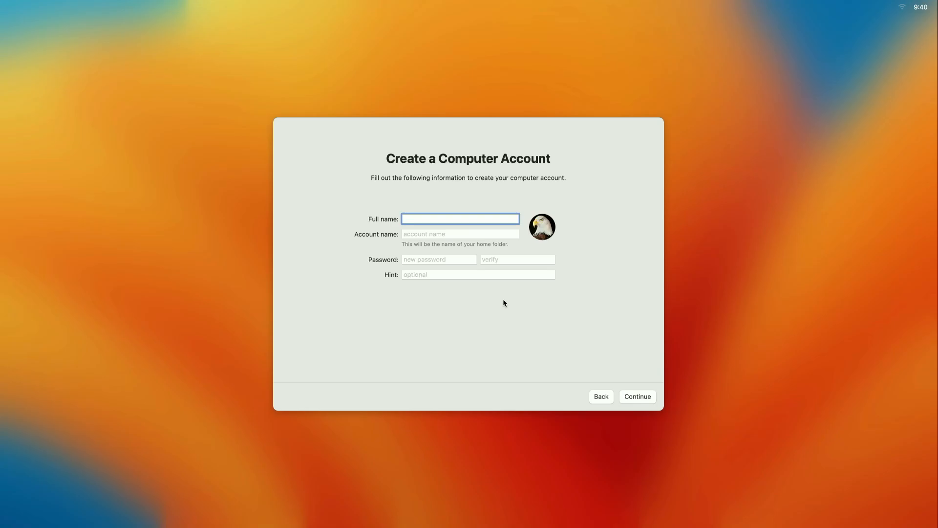
- Create the computer account 'Production User' with the suggested account name and a password
{"action": "type", "text": "Production User"}
{"action": "key", "text": "Tab"}
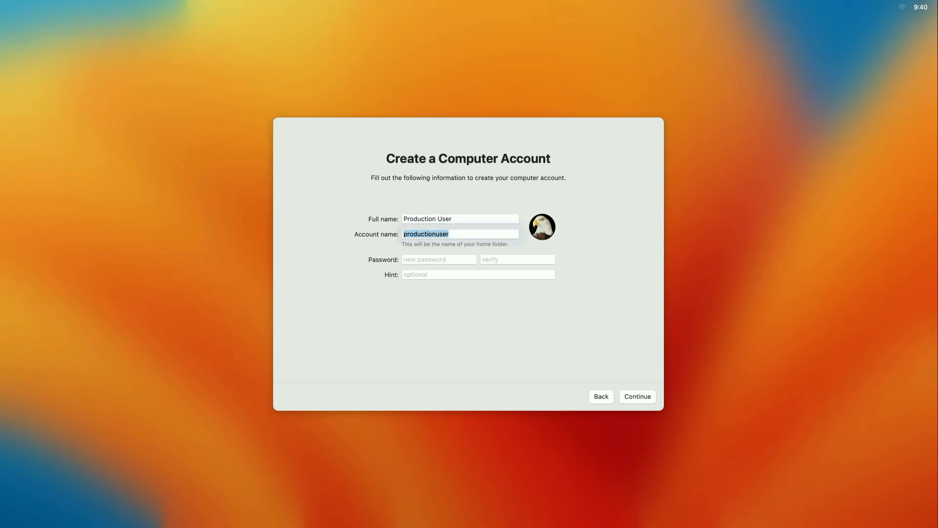
{"action": "key", "text": "Tab"}
{"action": "type", "text": "••"}
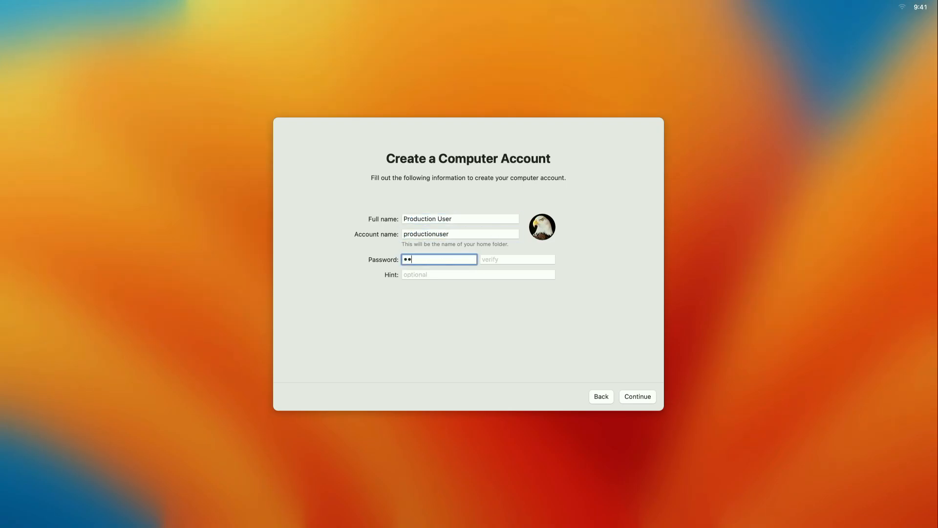
{"action": "type", "text": "•••••••••"}
{"action": "key", "text": "Tab"}
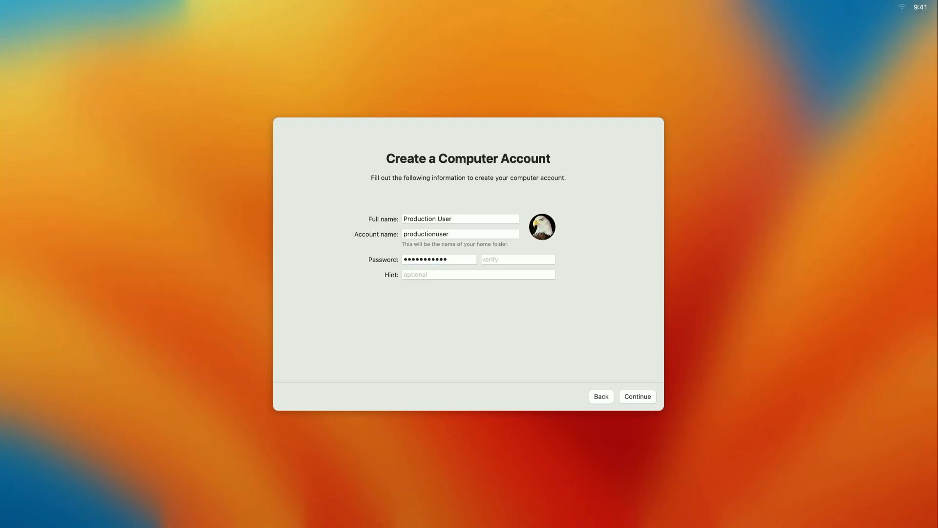
{"action": "type", "text": "•"}
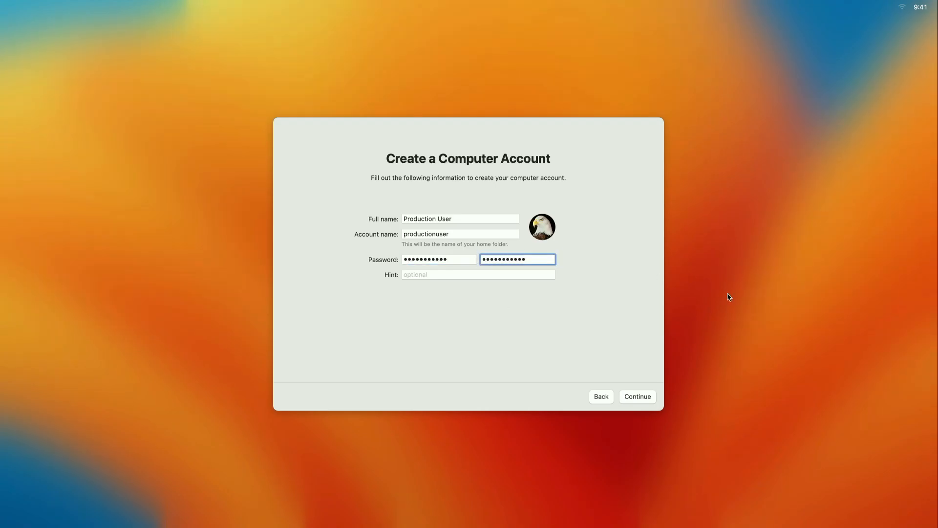
{"action": "left_click", "coordinate": [651, 395]}
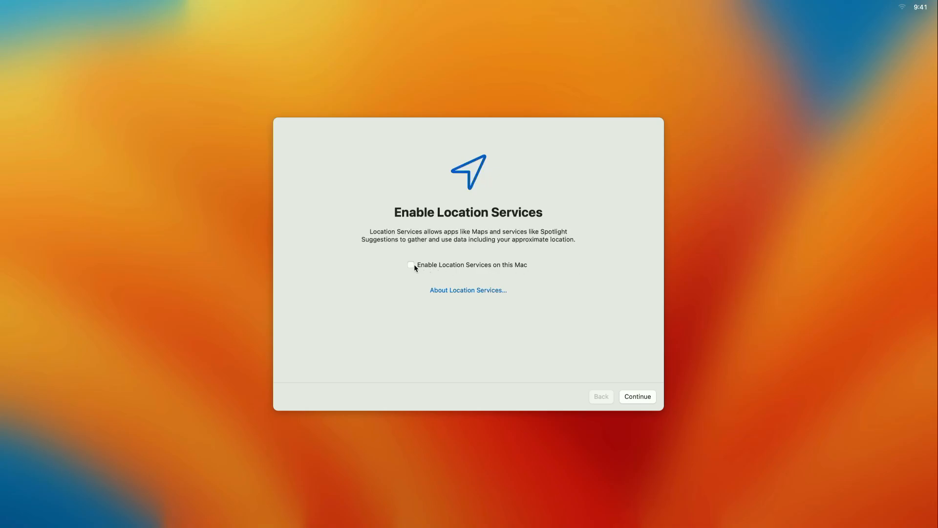
- Keep Location Services off and set the time zone to Eastern (Virginia Beach) manually
{"action": "left_click", "coordinate": [648, 396]}
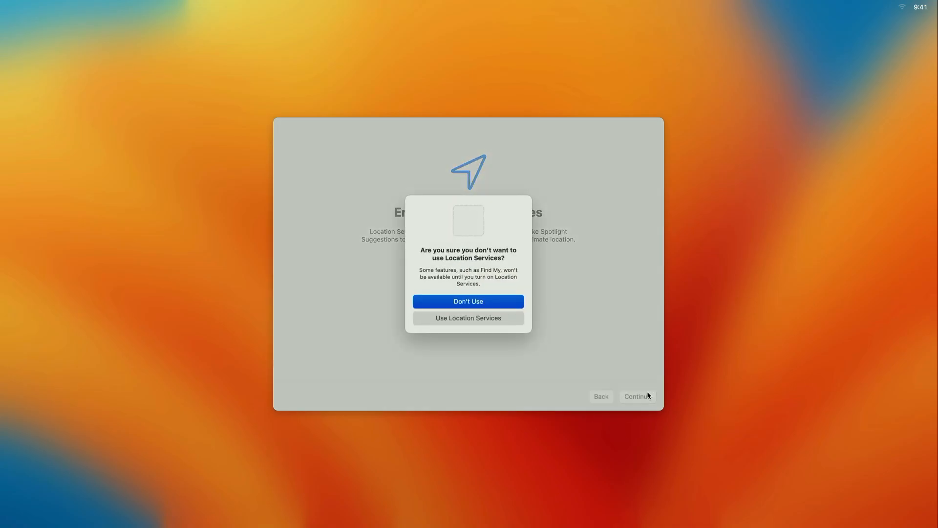
{"action": "left_click", "coordinate": [476, 304]}
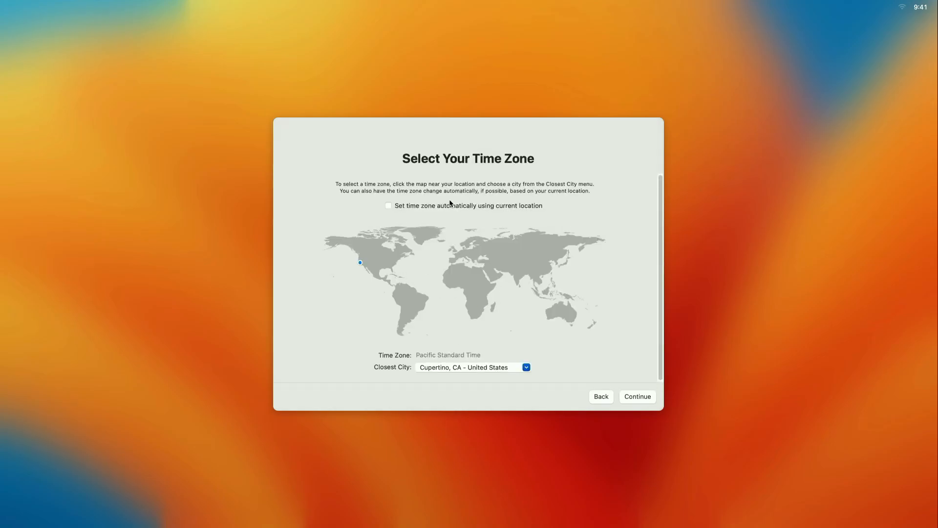
{"action": "left_click", "coordinate": [388, 206]}
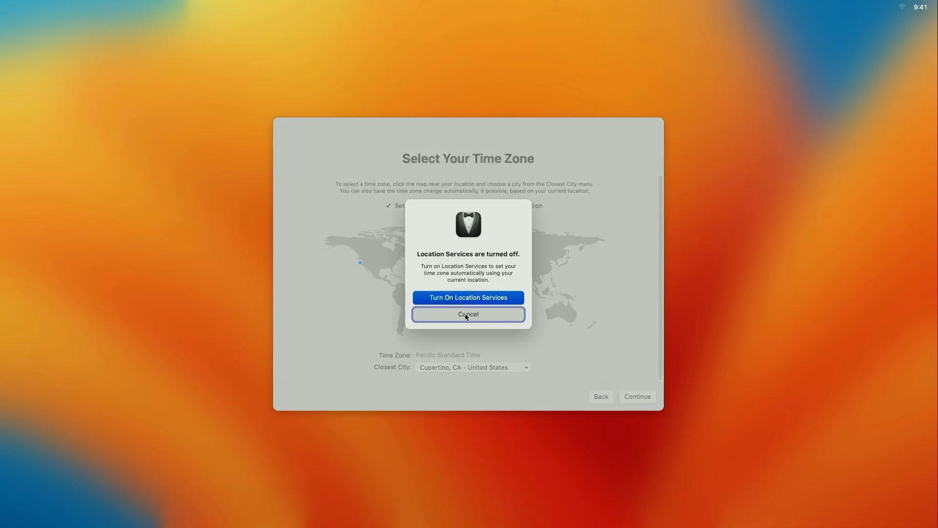
{"action": "left_click", "coordinate": [490, 313]}
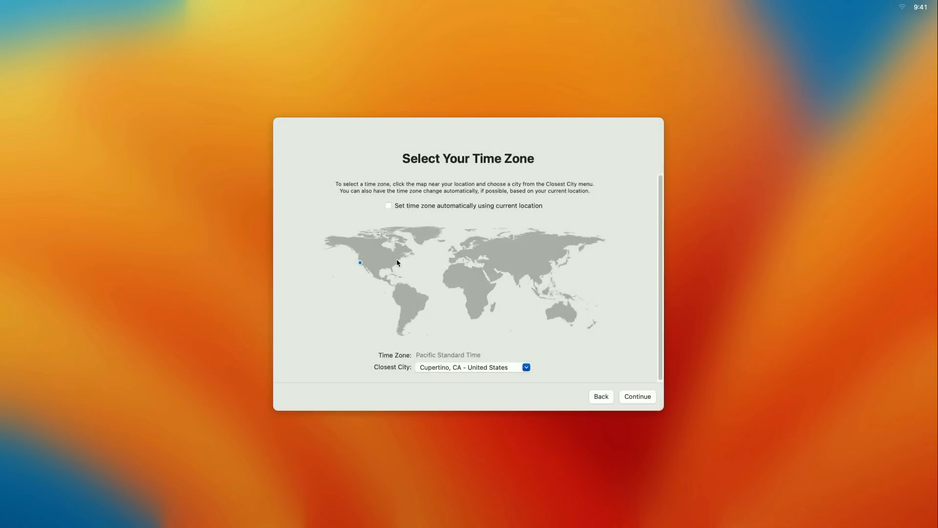
{"action": "left_click", "coordinate": [396, 265]}
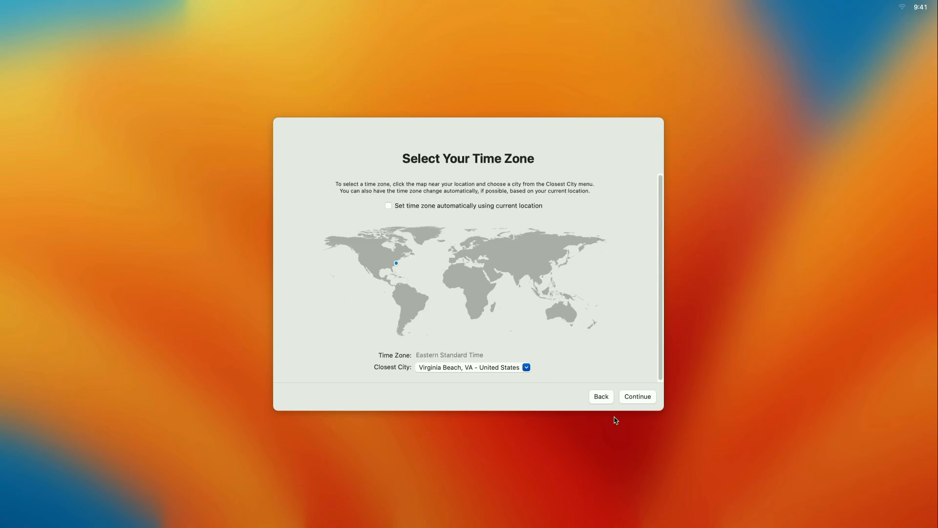
{"action": "left_click", "coordinate": [641, 398]}
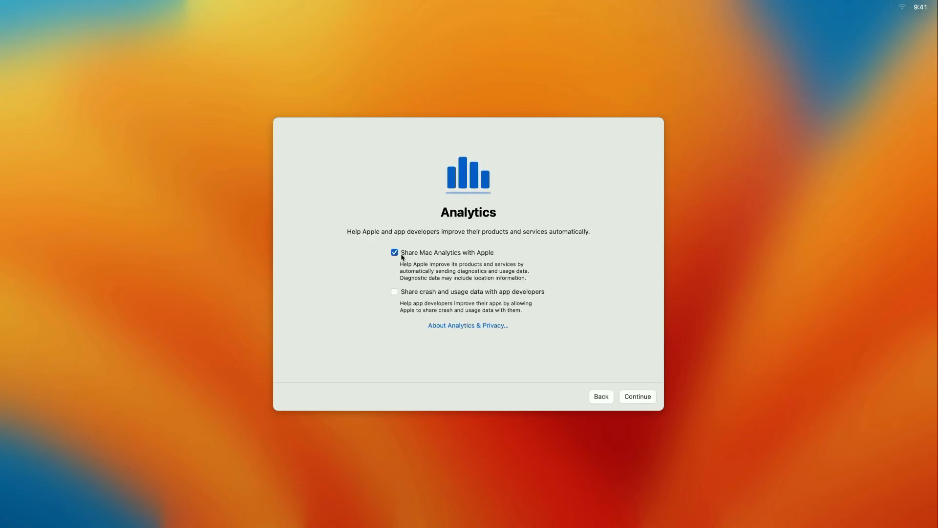
- Turn off Mac analytics sharing, postpone Screen Time and choose the Dark appearance
{"action": "left_click", "coordinate": [400, 254]}
{"action": "left_click", "coordinate": [648, 398]}
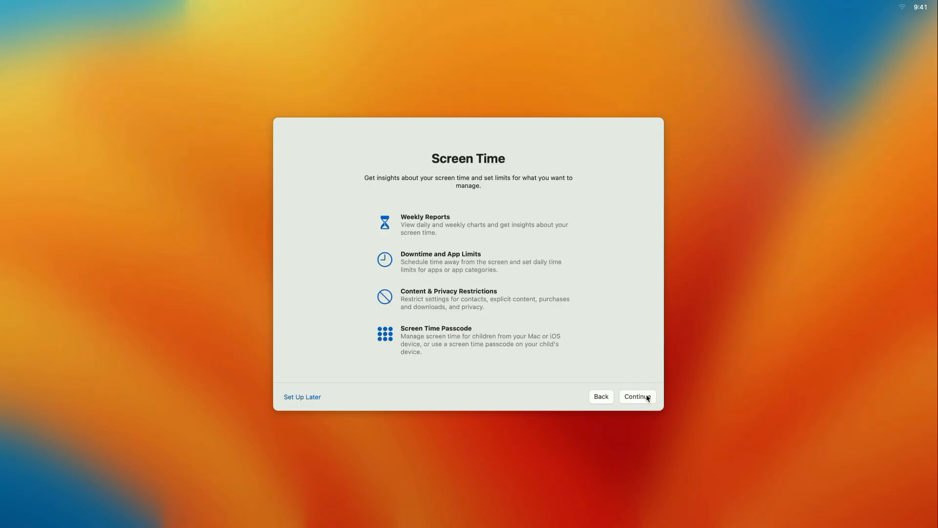
{"action": "left_click", "coordinate": [304, 397]}
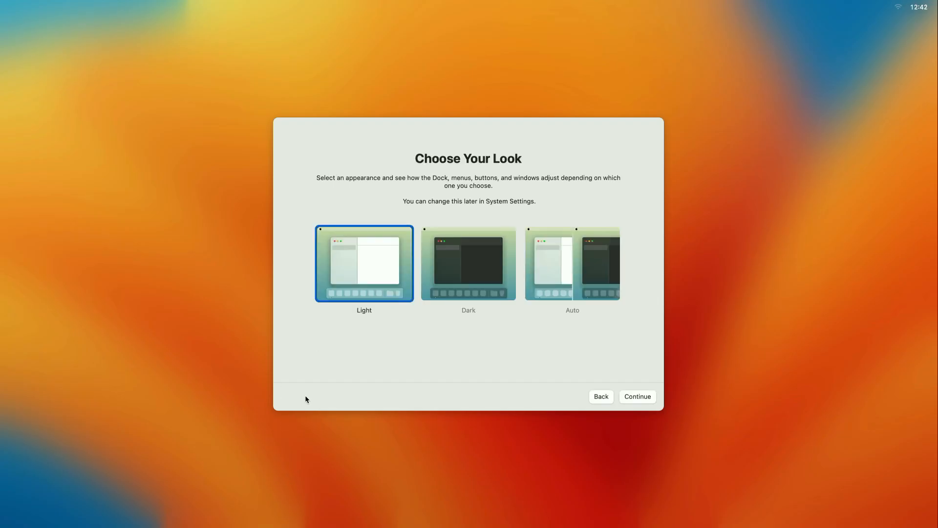
{"action": "left_click", "coordinate": [505, 253]}
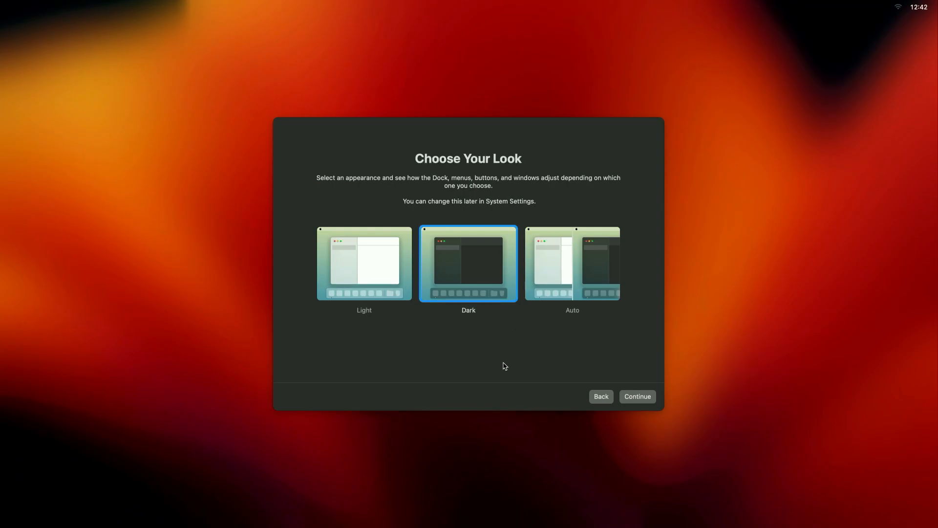
{"action": "left_click", "coordinate": [638, 396]}
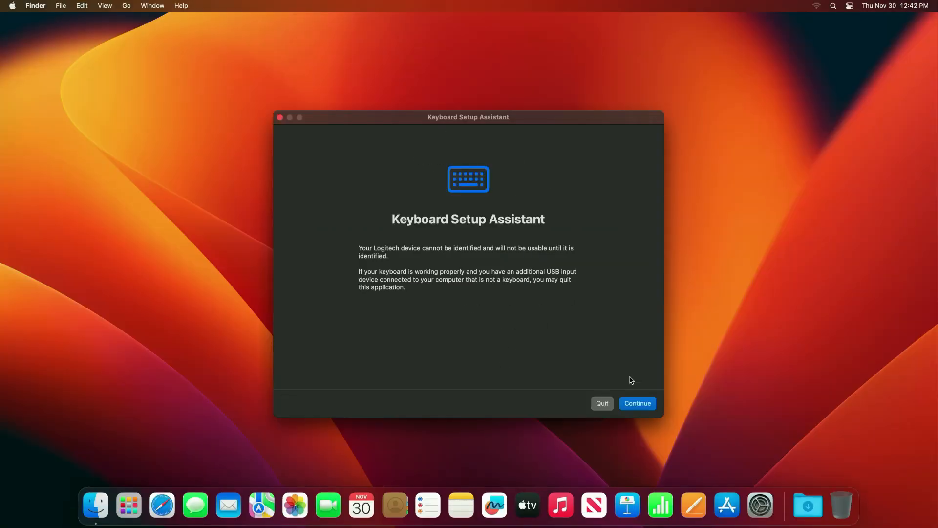
- Skip automatic keyboard identification and set the keyboard type to ANSI
{"action": "left_click", "coordinate": [647, 406]}
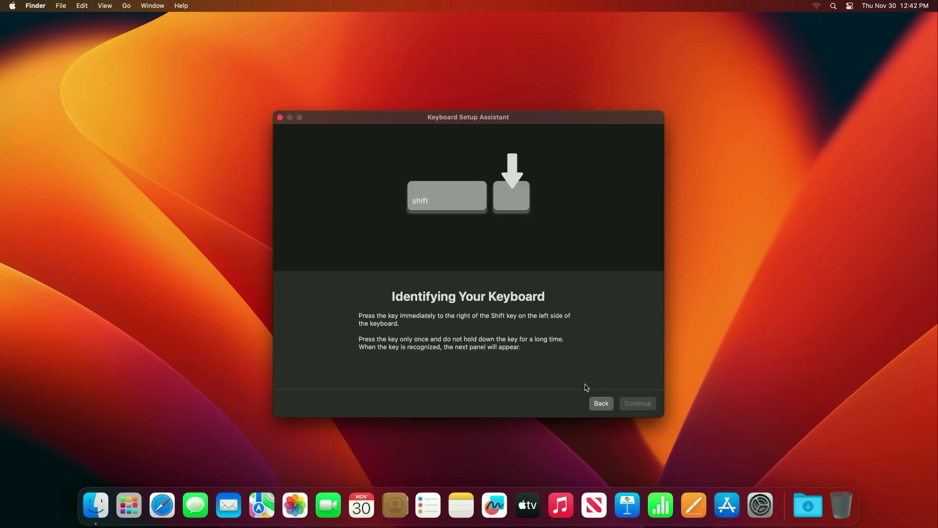
{"action": "key", "text": "z"}
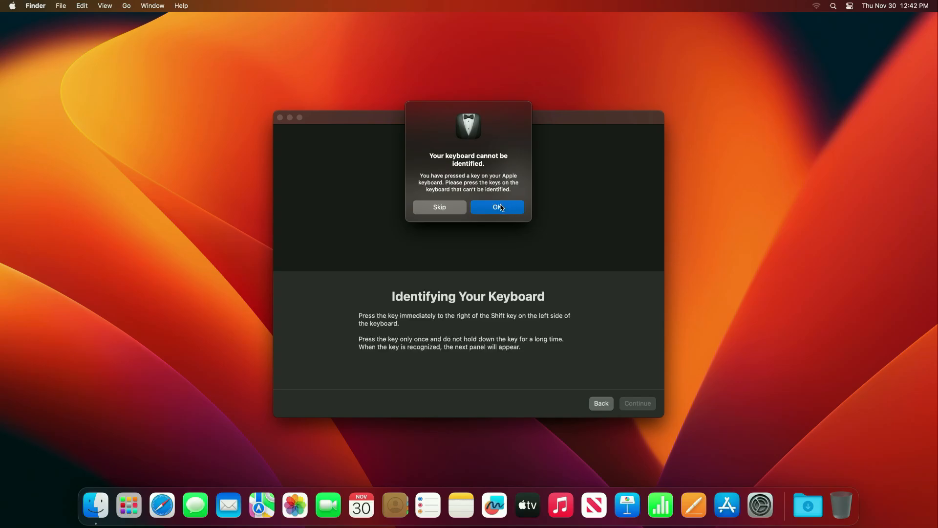
{"action": "left_click", "coordinate": [501, 207]}
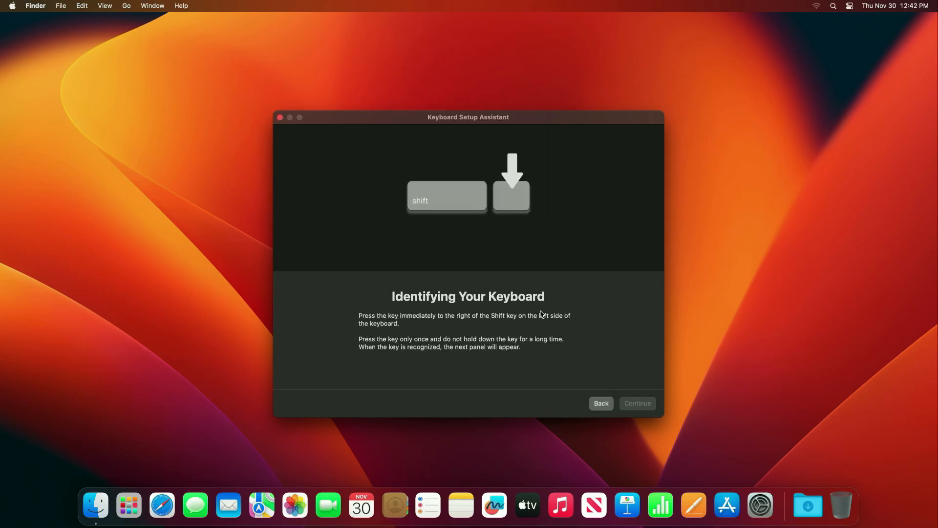
{"action": "key", "text": "z"}
{"action": "left_click", "coordinate": [452, 209]}
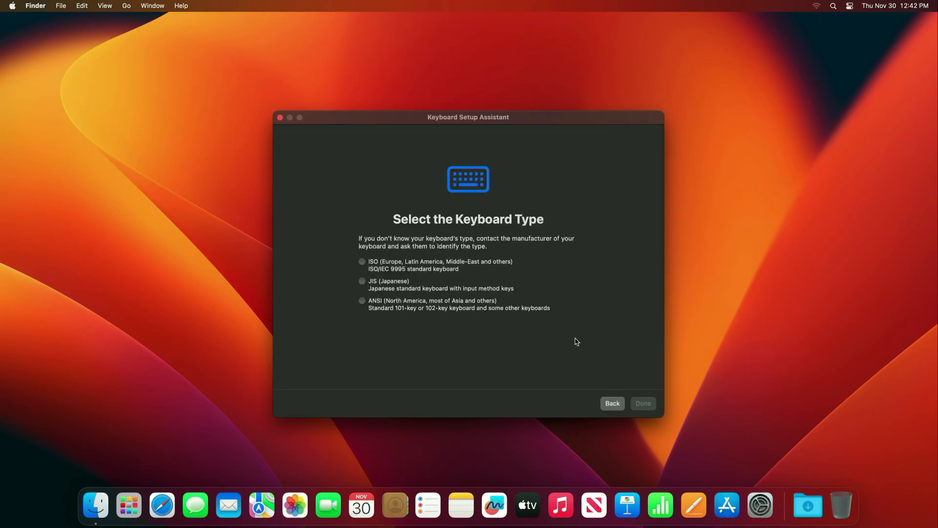
{"action": "left_click", "coordinate": [362, 301]}
{"action": "left_click", "coordinate": [639, 403]}
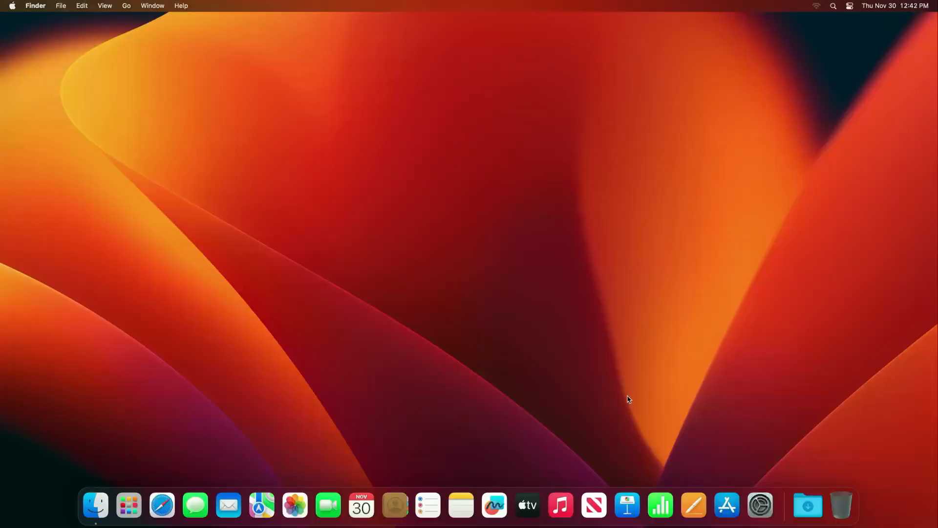
- Open the RenewedVision website in Safari and go to the ProPresenter download page
{"action": "left_click", "coordinate": [162, 505]}
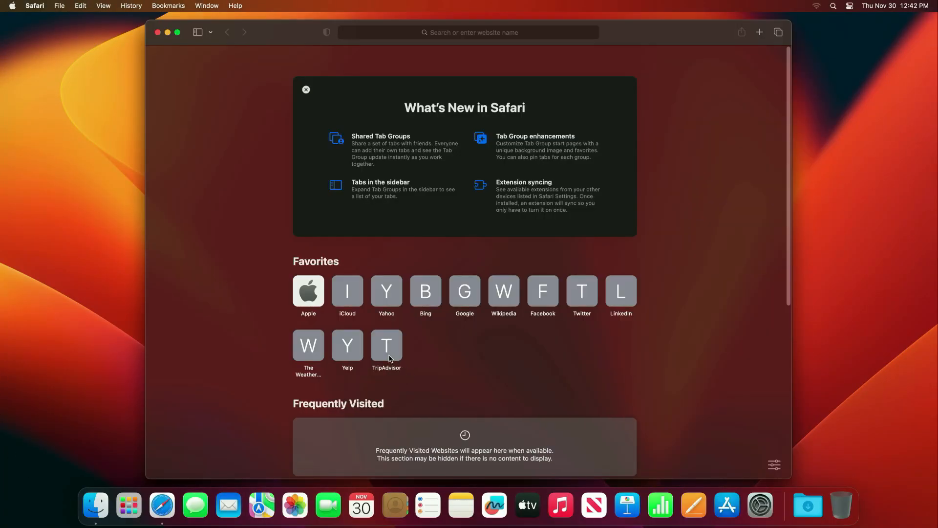
{"action": "key", "text": "super+l"}
{"action": "type", "text": "renewedvision.com"}
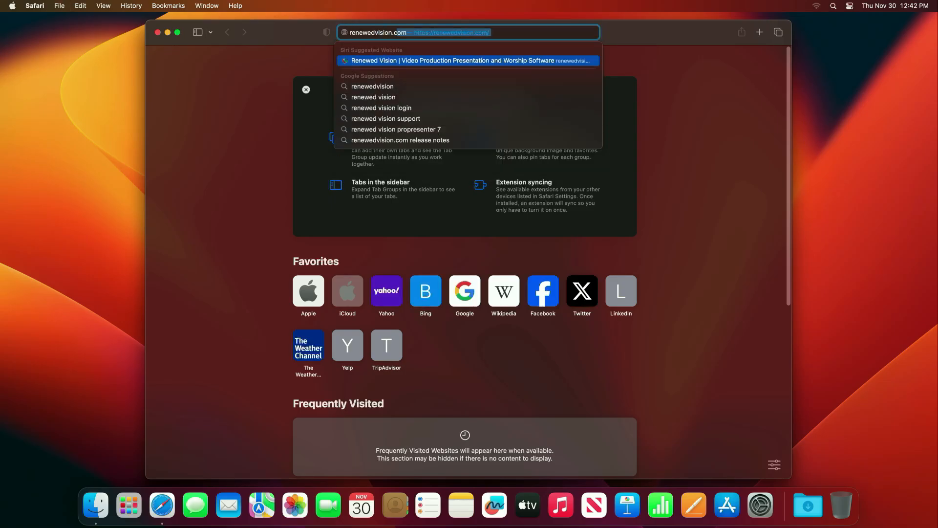
{"action": "key", "text": "Return"}
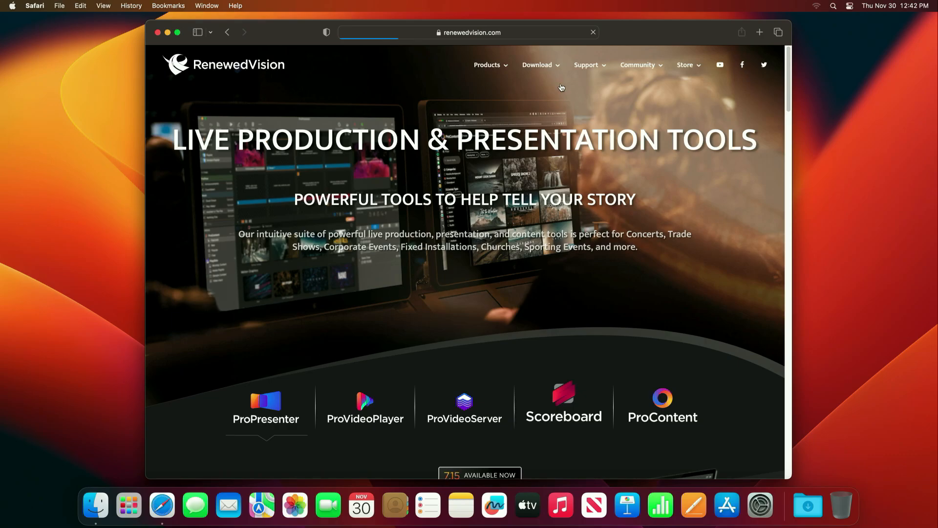
{"action": "mouse_move", "coordinate": [554, 66]}
{"action": "left_click", "coordinate": [519, 209]}
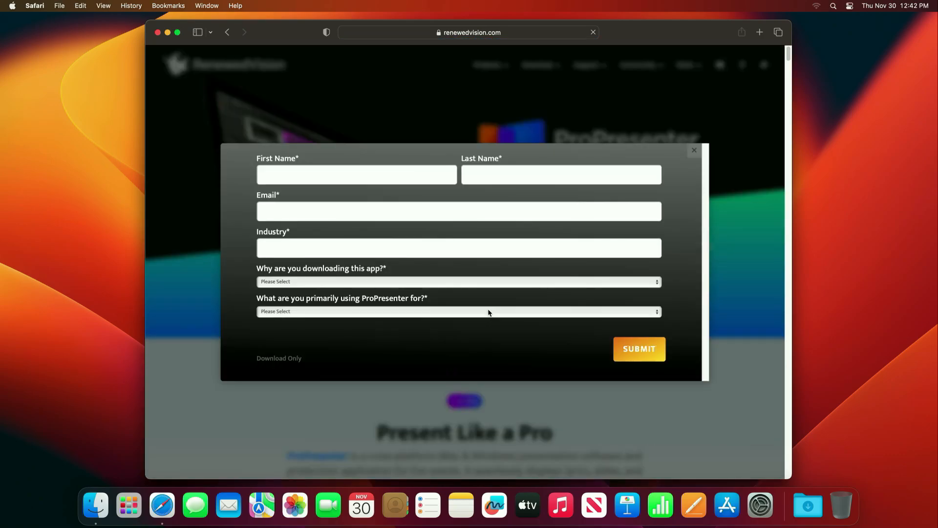
- Download ProPresenter 7.15 for Mac without signing up, allowing downloads from the site
{"action": "left_click", "coordinate": [290, 359]}
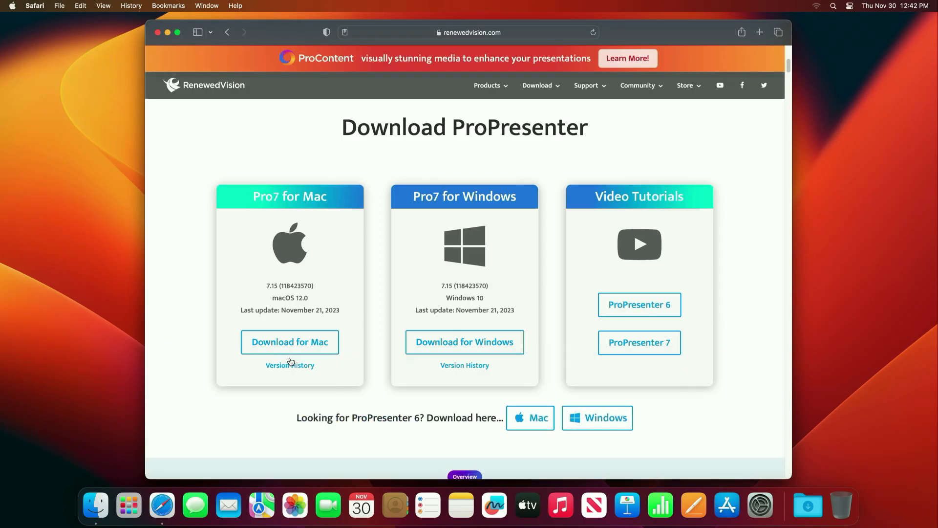
{"action": "left_click", "coordinate": [292, 337]}
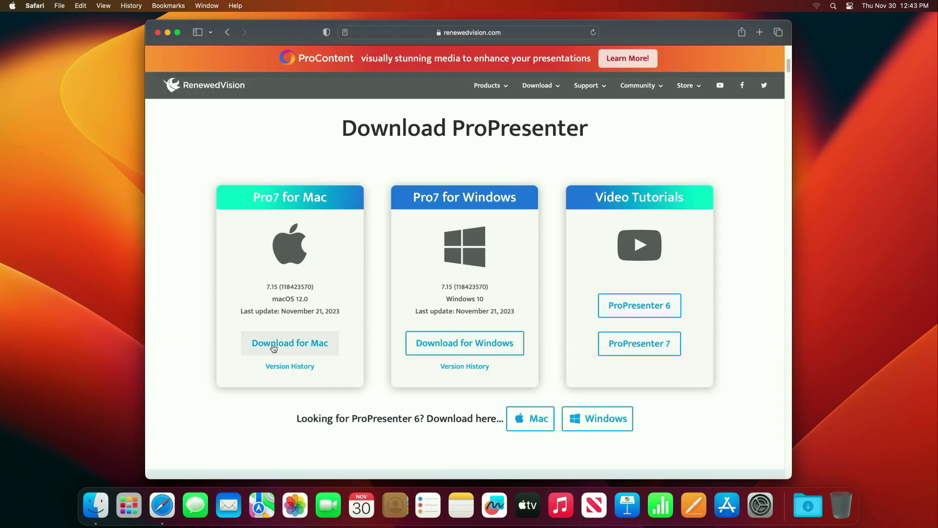
{"action": "left_click", "coordinate": [553, 282]}
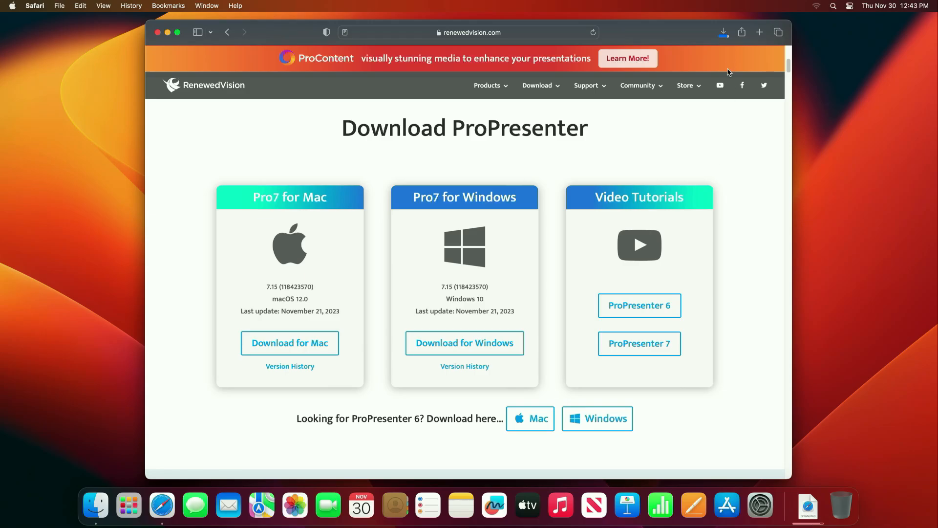
{"action": "left_click", "coordinate": [724, 32]}
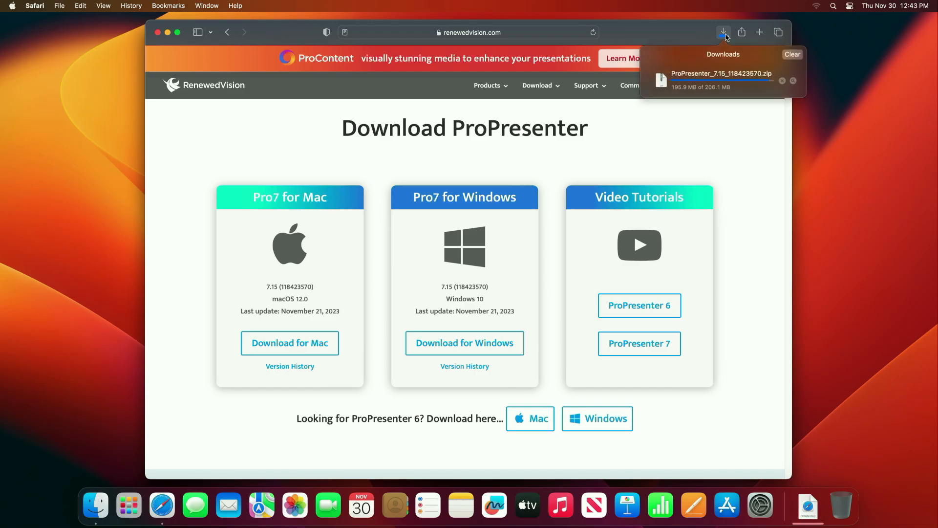
{"action": "left_click", "coordinate": [747, 142]}
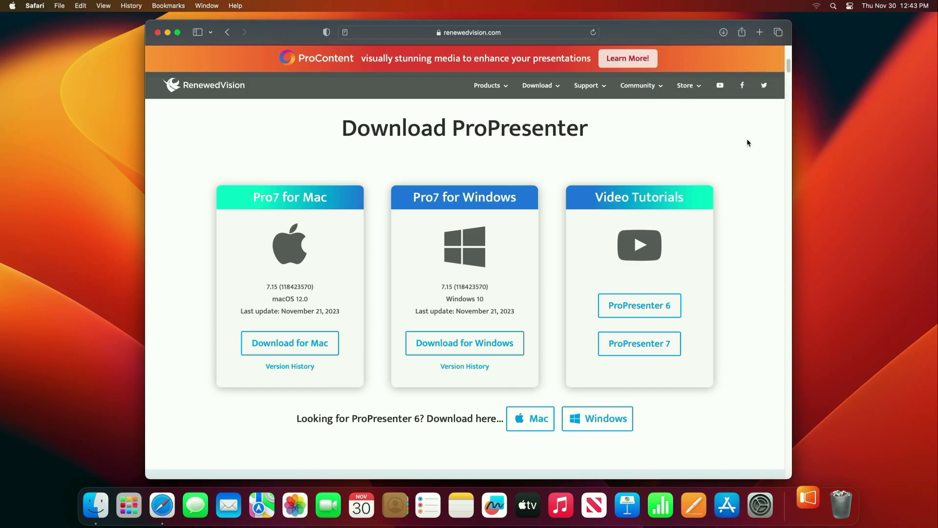
- Quit Safari and move ProPresenter from Downloads into the Applications folder
{"action": "key", "text": "super+q"}
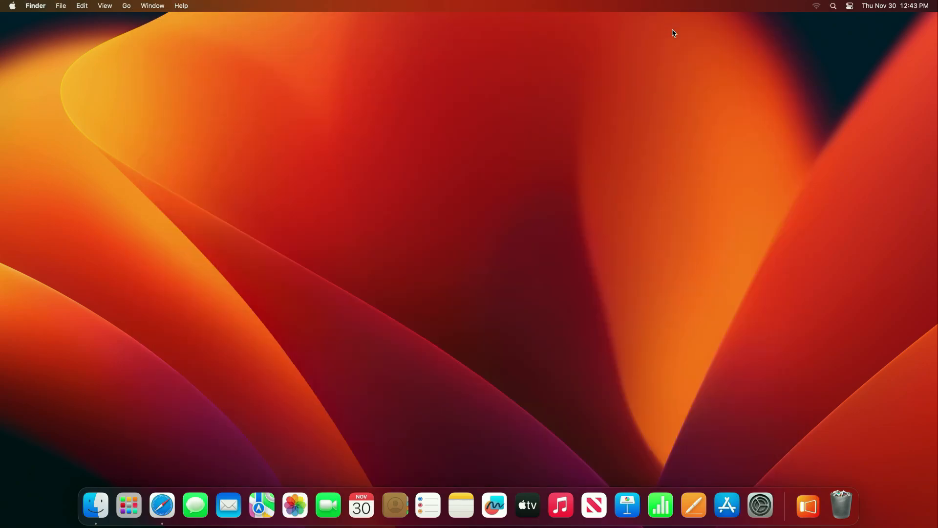
{"action": "left_click", "coordinate": [96, 503]}
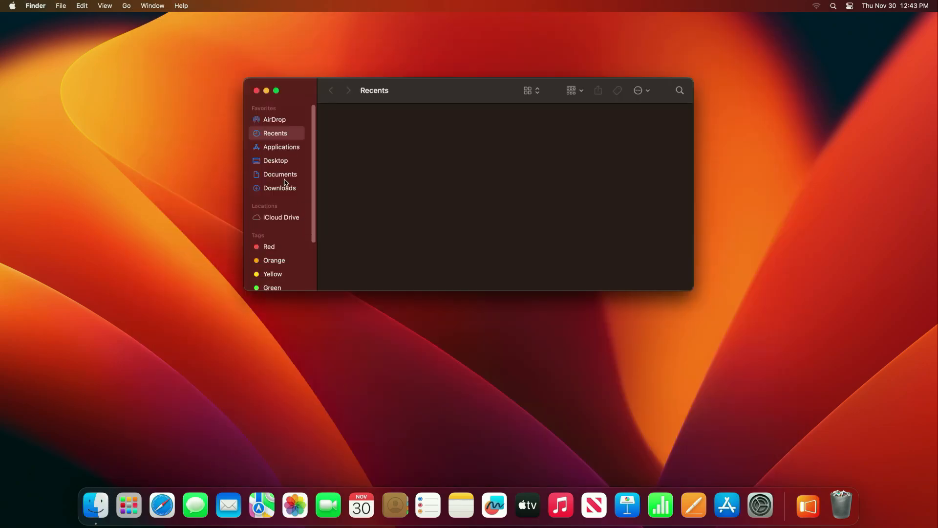
{"action": "left_click", "coordinate": [289, 201]}
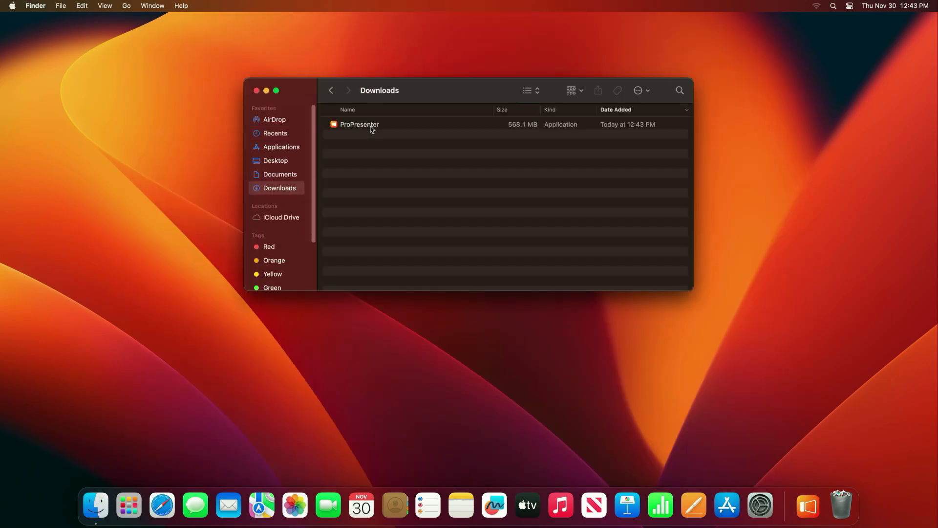
{"action": "left_click_drag", "start_coordinate": [371, 129], "coordinate": [288, 148]}
{"action": "left_click", "coordinate": [289, 148]}
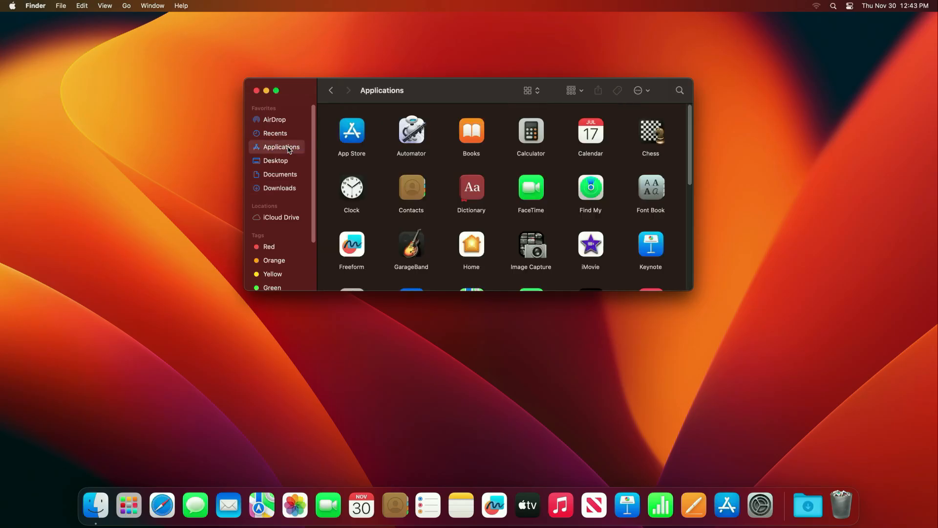
- Launch ProPresenter from Applications, confirming the downloaded-app warning
{"action": "scroll", "coordinate": [518, 224], "scroll_direction": "down", "scroll_amount": 5}
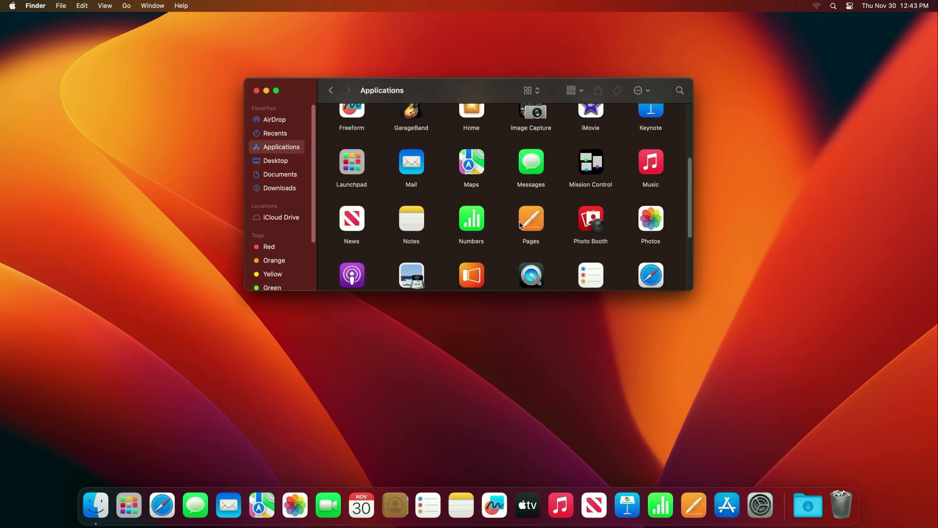
{"action": "scroll", "coordinate": [521, 224], "scroll_direction": "down", "scroll_amount": 3}
{"action": "right_click", "coordinate": [471, 195]}
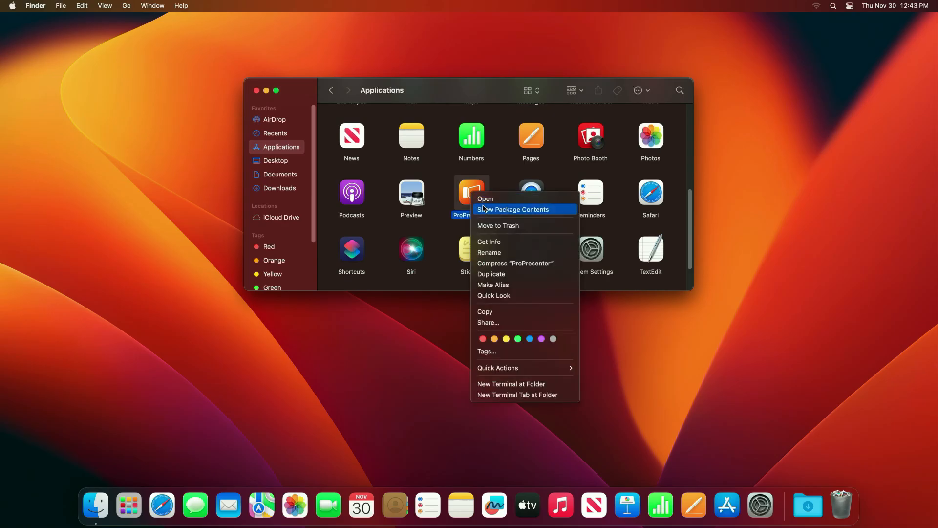
{"action": "left_click", "coordinate": [495, 199]}
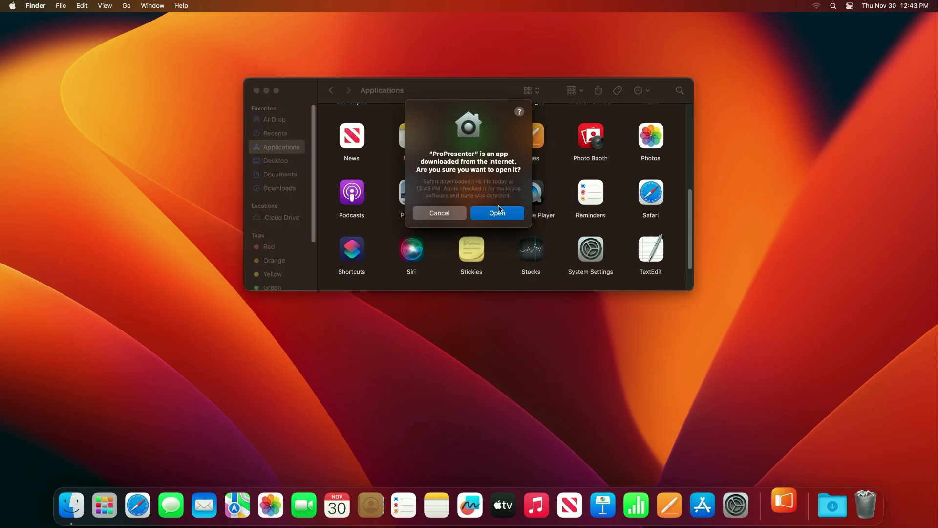
{"action": "left_click", "coordinate": [499, 213]}
- Install ProPresenter's helper tool with the account password and allow Documents folder access
{"action": "left_click", "coordinate": [256, 90]}
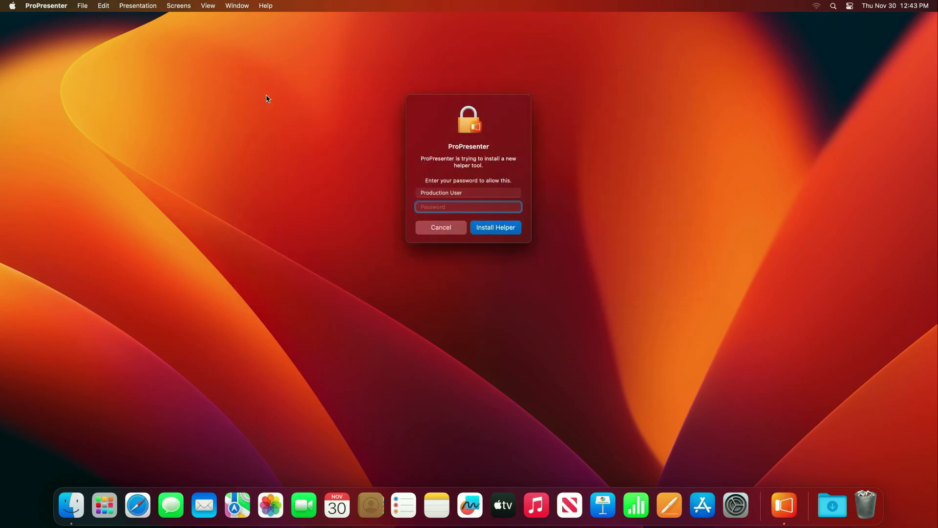
{"action": "type", "text": "••"}
{"action": "key", "text": "Return"}
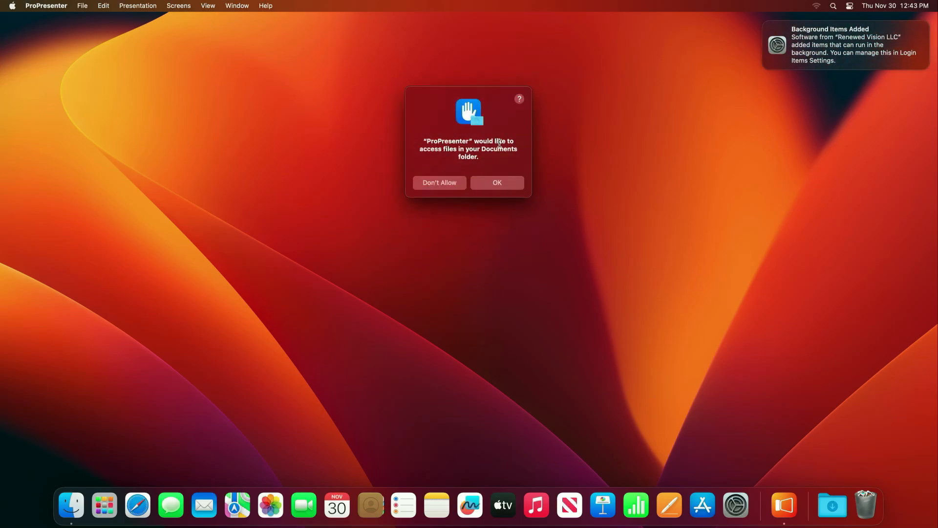
{"action": "left_click", "coordinate": [499, 183]}
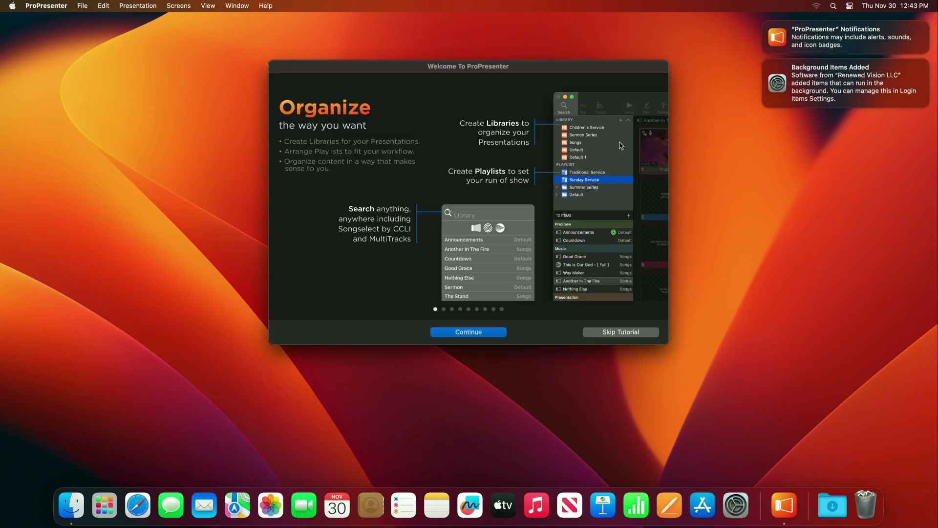
- Skip the tutorial and assign a new 1920 x 1080 placeholder as the audience screen
{"action": "left_click", "coordinate": [766, 61]}
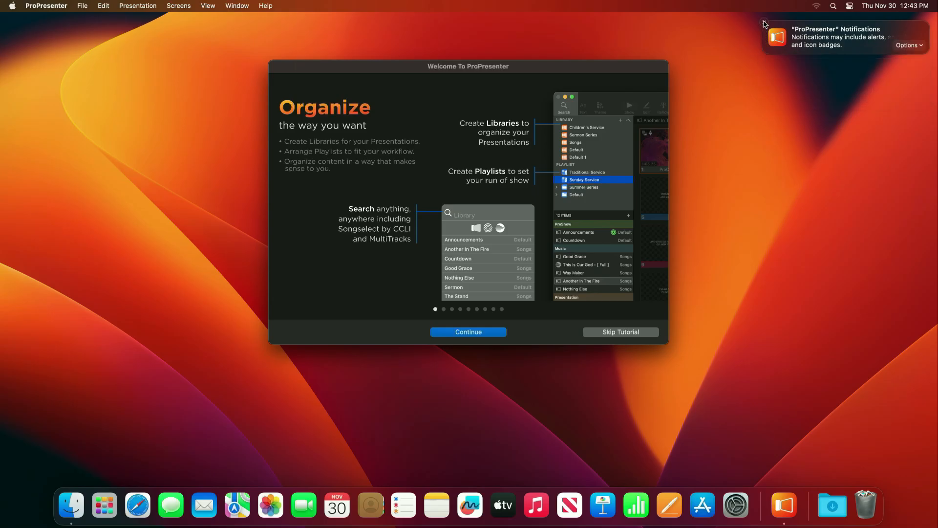
{"action": "left_click", "coordinate": [766, 23]}
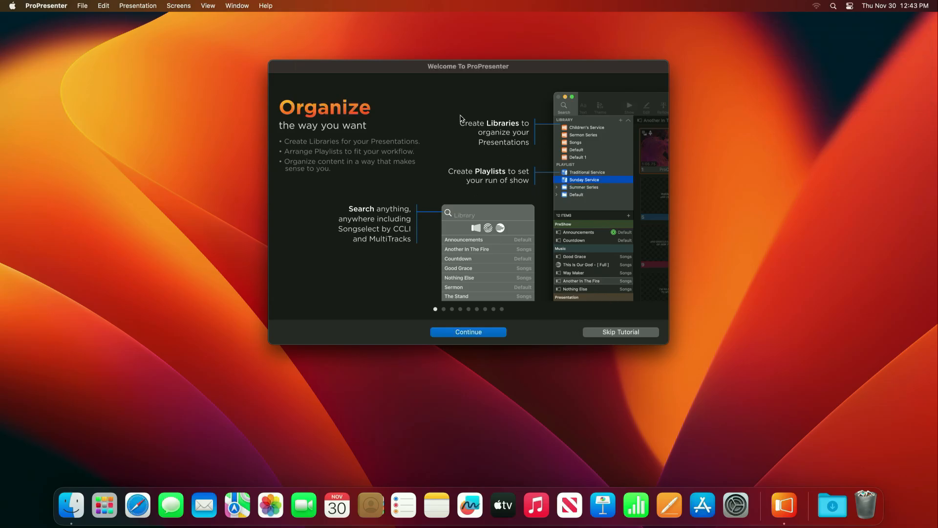
{"action": "left_click", "coordinate": [655, 334]}
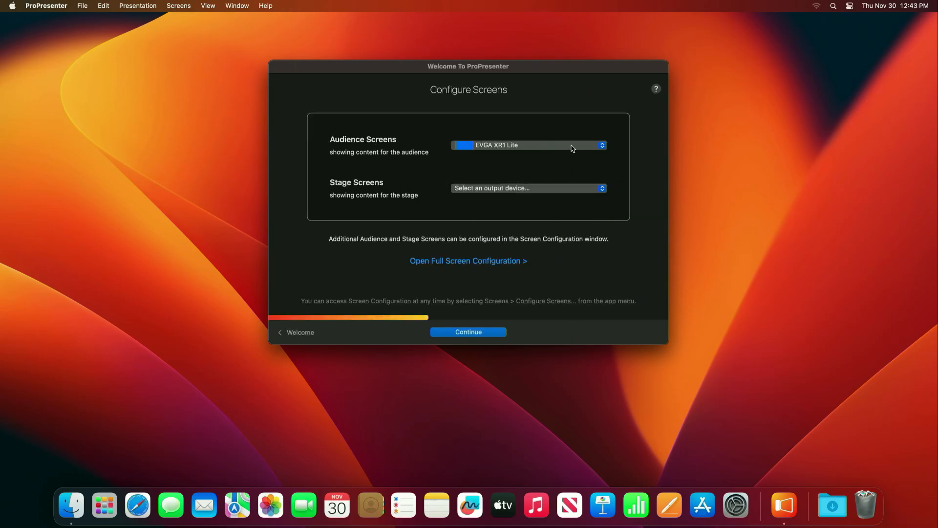
{"action": "left_click", "coordinate": [603, 146]}
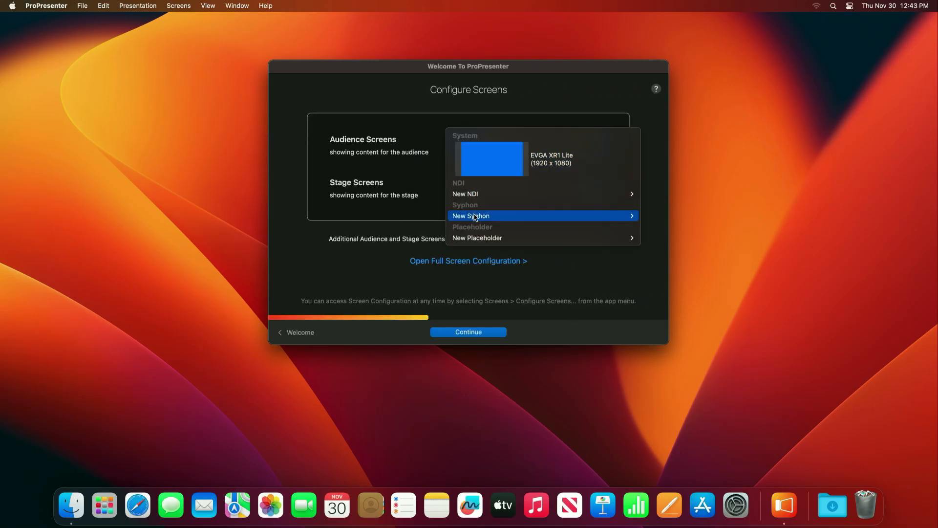
{"action": "mouse_move", "coordinate": [484, 240]}
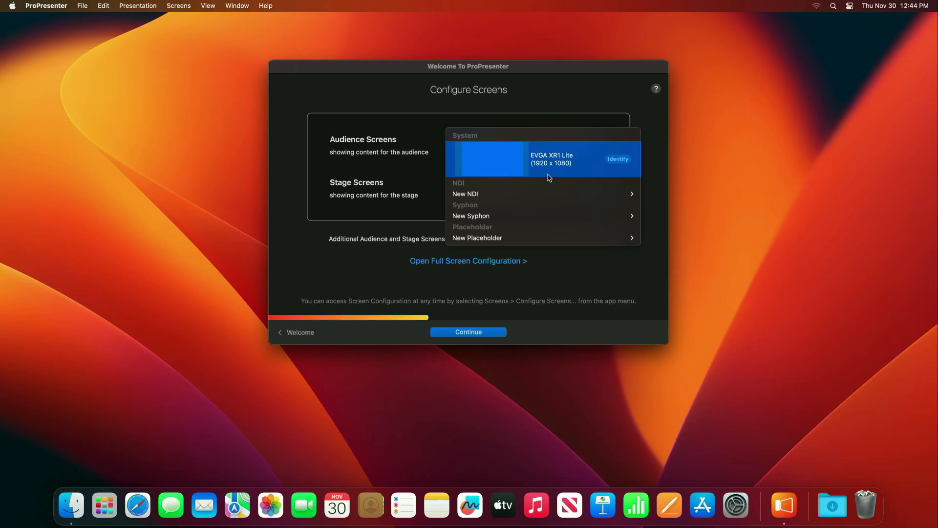
{"action": "mouse_move", "coordinate": [468, 239]}
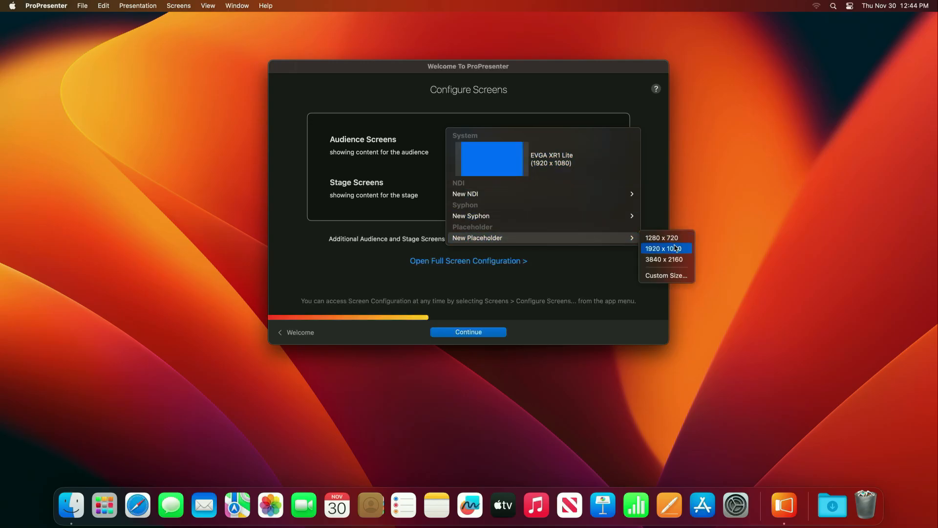
{"action": "left_click", "coordinate": [660, 250]}
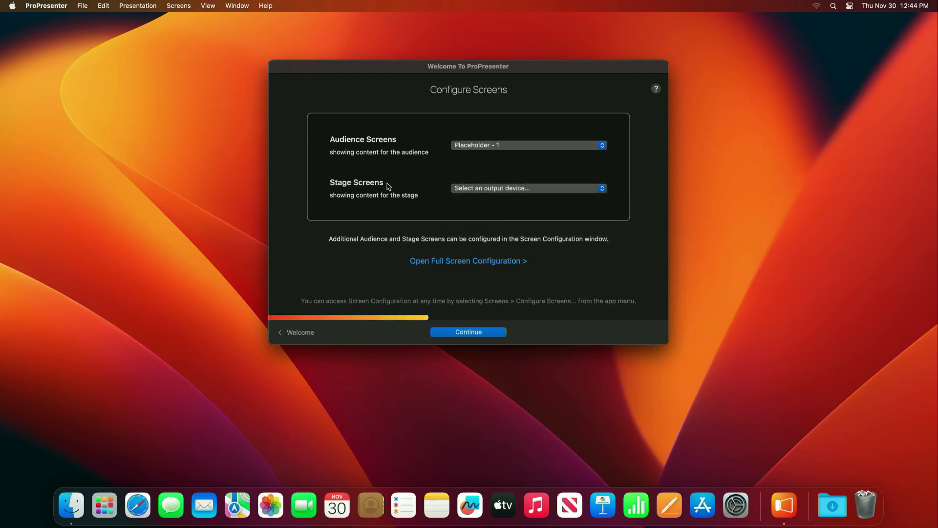
- Leave the stage screen unassigned, turn off crash reports and analytics, and finish setup
{"action": "left_click", "coordinate": [554, 189]}
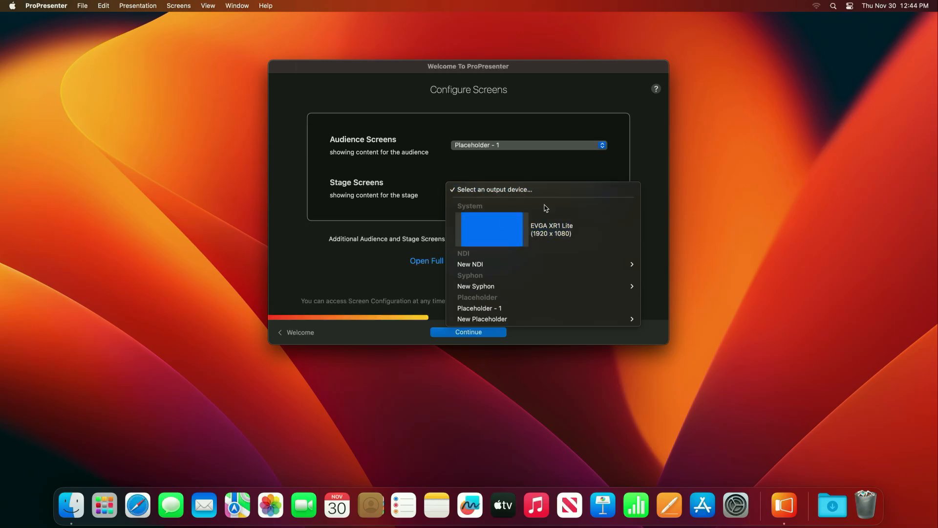
{"action": "left_click", "coordinate": [595, 176]}
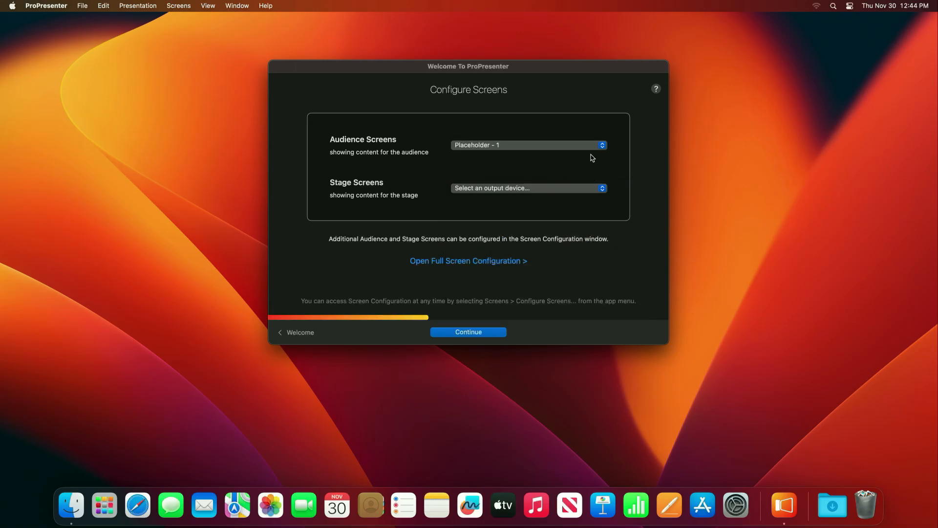
{"action": "left_click", "coordinate": [482, 336]}
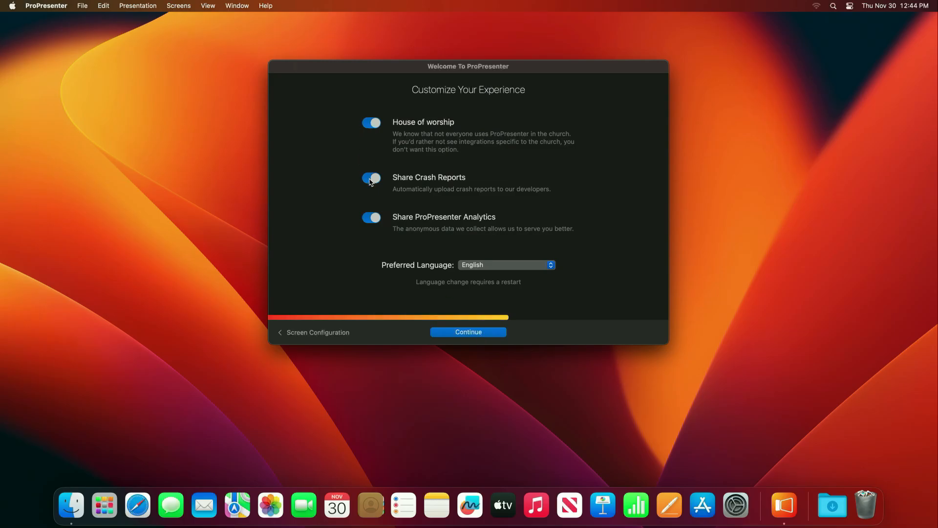
{"action": "left_click", "coordinate": [372, 179]}
{"action": "left_click", "coordinate": [373, 218]}
{"action": "left_click", "coordinate": [491, 334]}
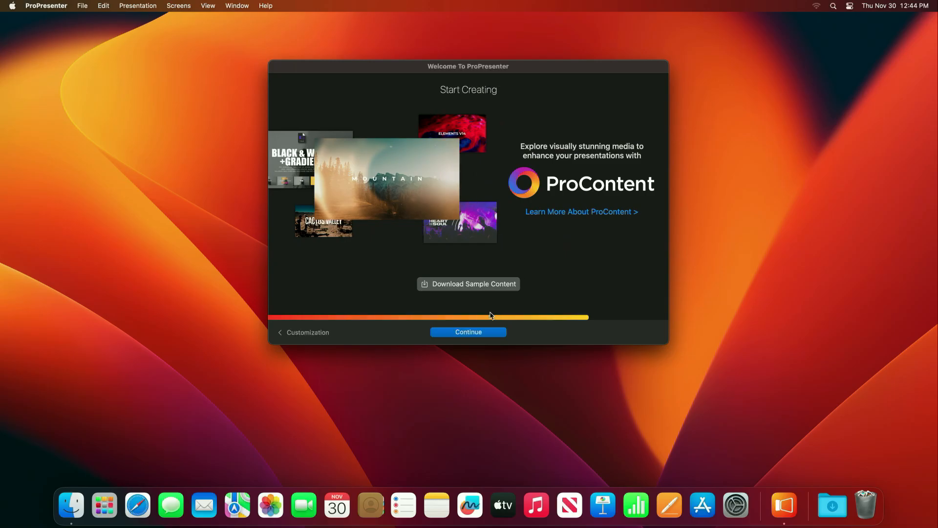
{"action": "left_click", "coordinate": [464, 333]}
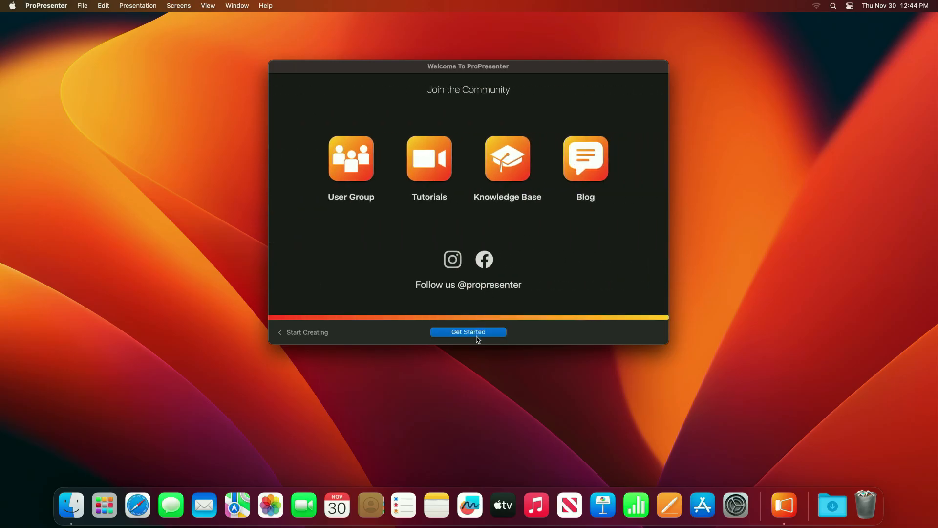
{"action": "left_click", "coordinate": [477, 335]}
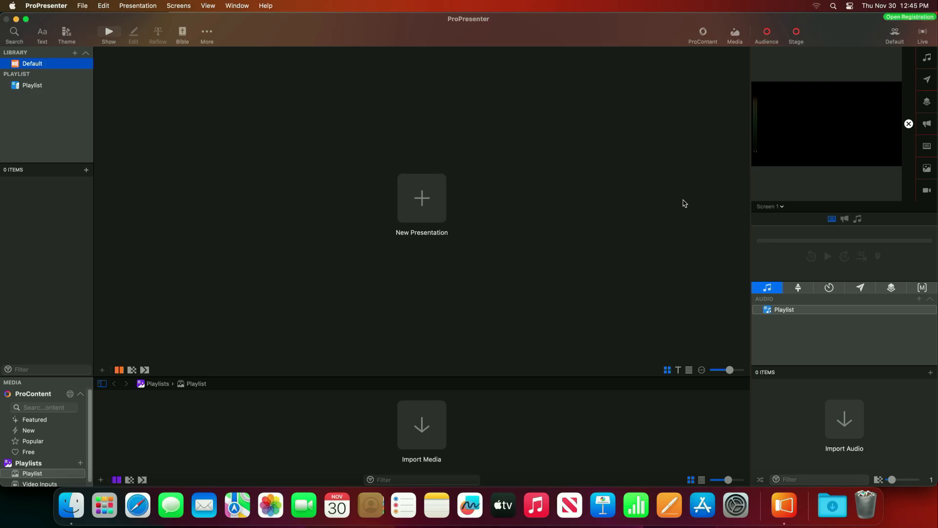
- Check the screen preview list, shrink the Dock, make ProPresenter taller, and open the Screens menu
{"action": "left_click", "coordinate": [781, 208]}
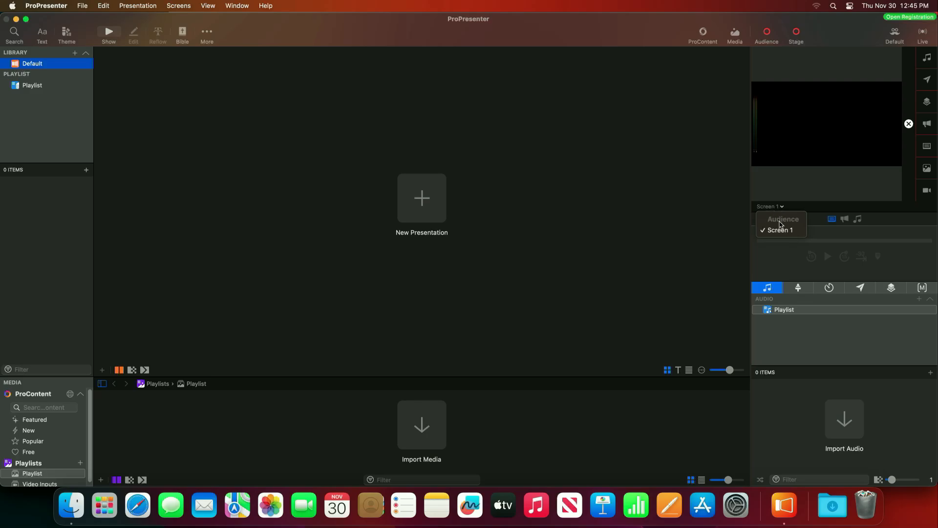
{"action": "left_click", "coordinate": [801, 207]}
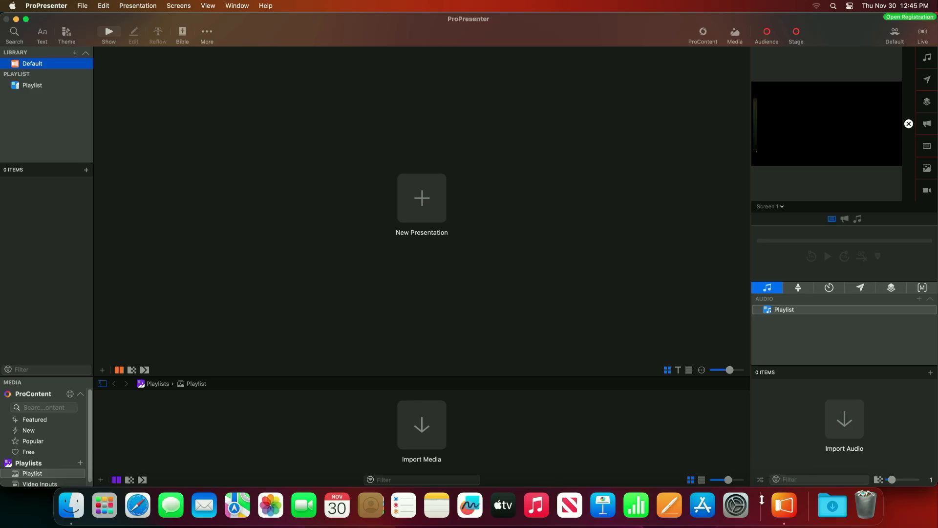
{"action": "left_click_drag", "start_coordinate": [760, 498], "coordinate": [760, 522]}
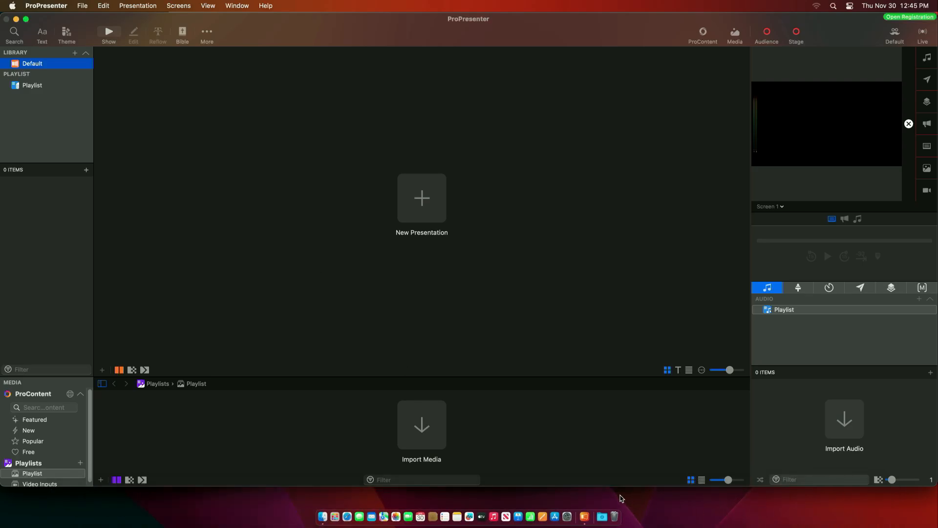
{"action": "left_click_drag", "start_coordinate": [623, 487], "coordinate": [624, 510]}
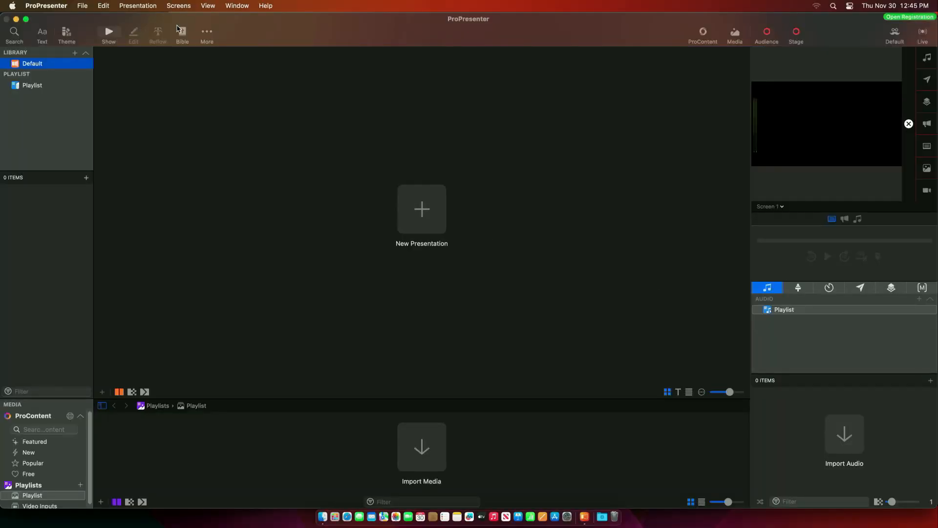
{"action": "left_click", "coordinate": [179, 6]}
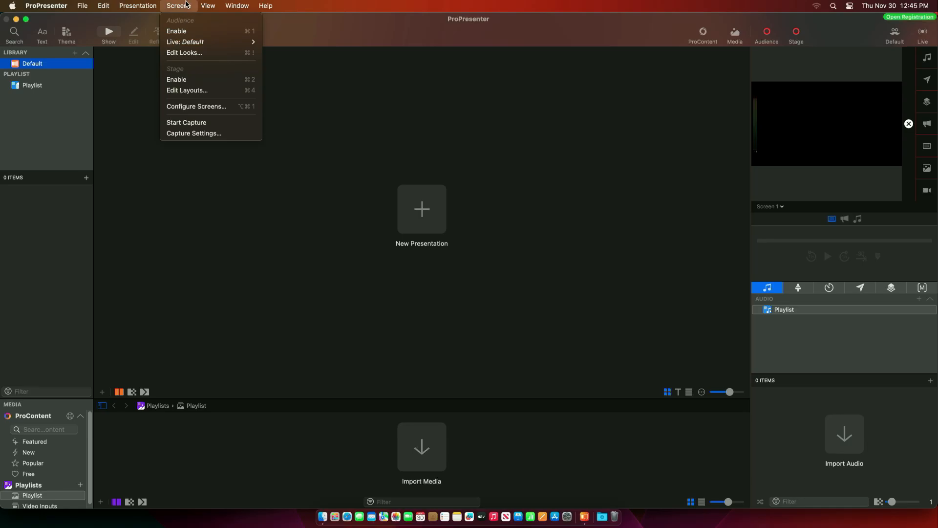
- In Configure Screens, rename Screen 1 to Primary Projection
{"action": "left_click", "coordinate": [194, 108]}
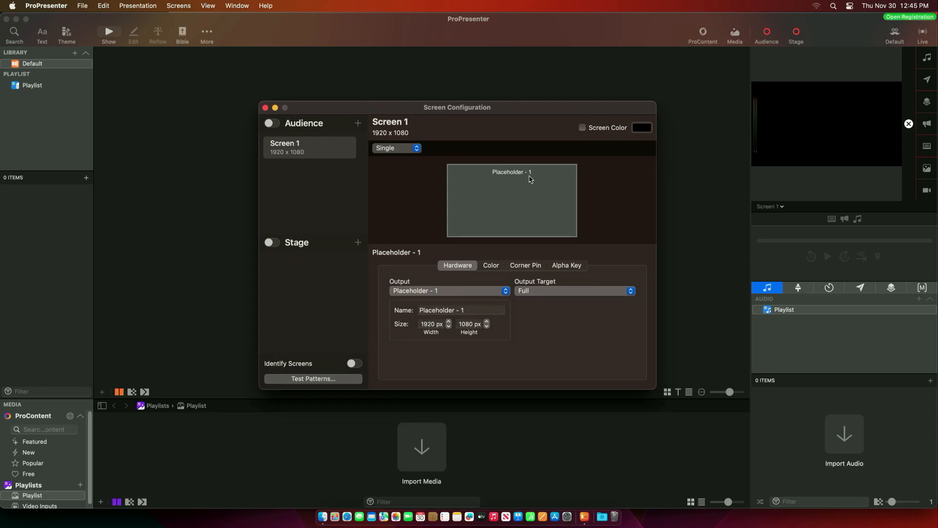
{"action": "double_click", "coordinate": [318, 157]}
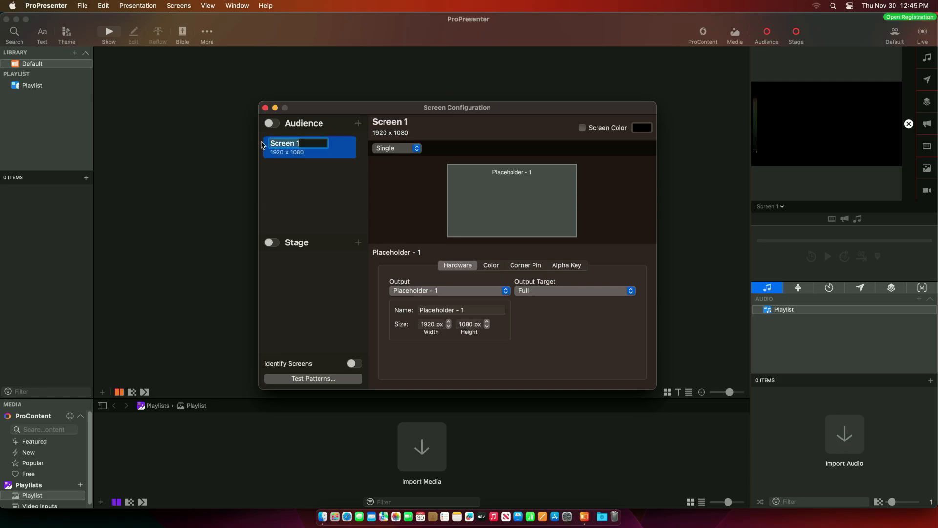
{"action": "type", "text": "Pri"}
{"action": "type", "text": "mary On-Stag"}
{"action": "key", "text": "BackSpace"}
{"action": "type", "text": "on"}
{"action": "key", "text": "Return"}
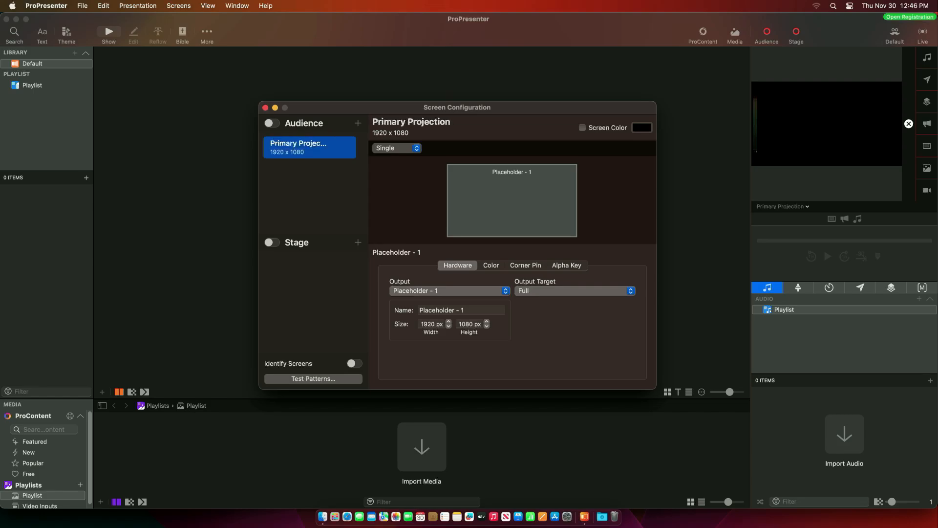
- Name the output Primary and switch Audience output on, leaving Stage output off
{"action": "left_click", "coordinate": [471, 310]}
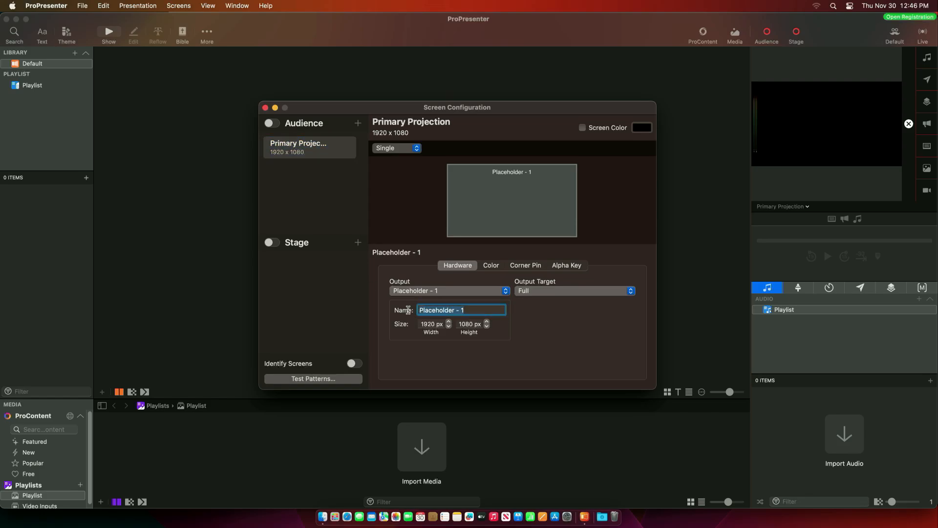
{"action": "type", "text": "Primary"}
{"action": "key", "text": "Return"}
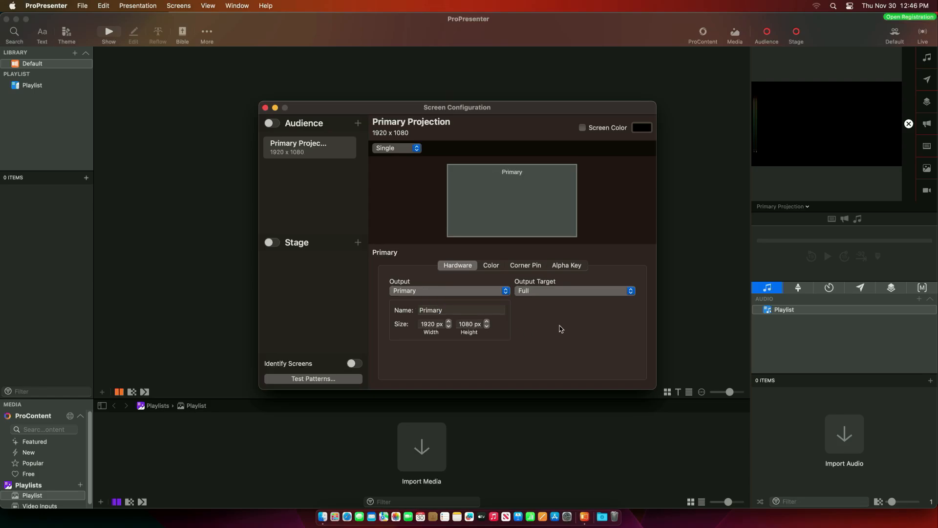
{"action": "left_click", "coordinate": [274, 124]}
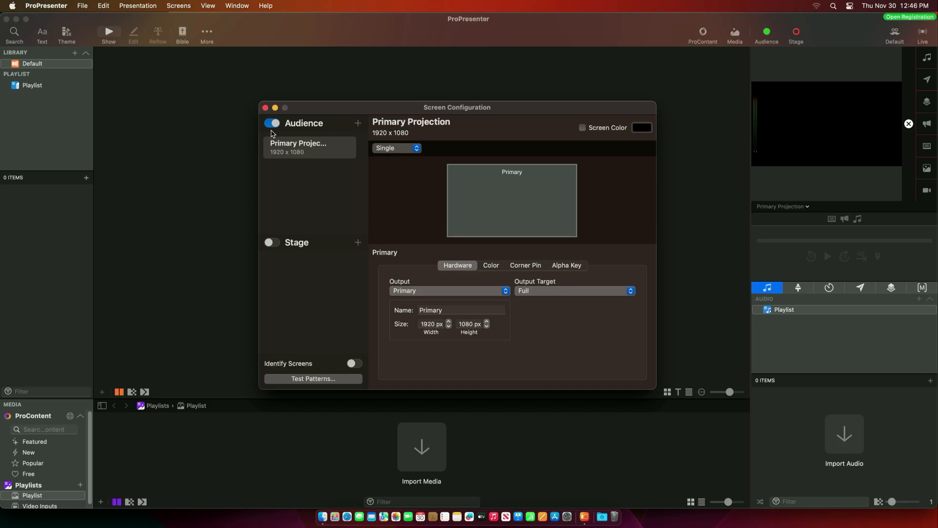
{"action": "left_click", "coordinate": [276, 243]}
{"action": "left_click", "coordinate": [275, 243]}
- Add a second audience screen named Livestream, with its output also named Livestream
{"action": "left_click", "coordinate": [358, 124]}
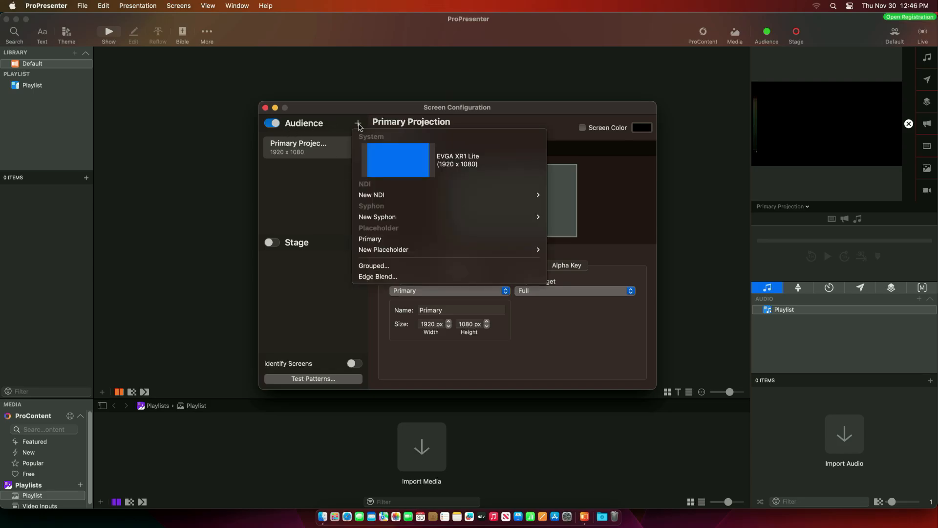
{"action": "mouse_move", "coordinate": [401, 252]}
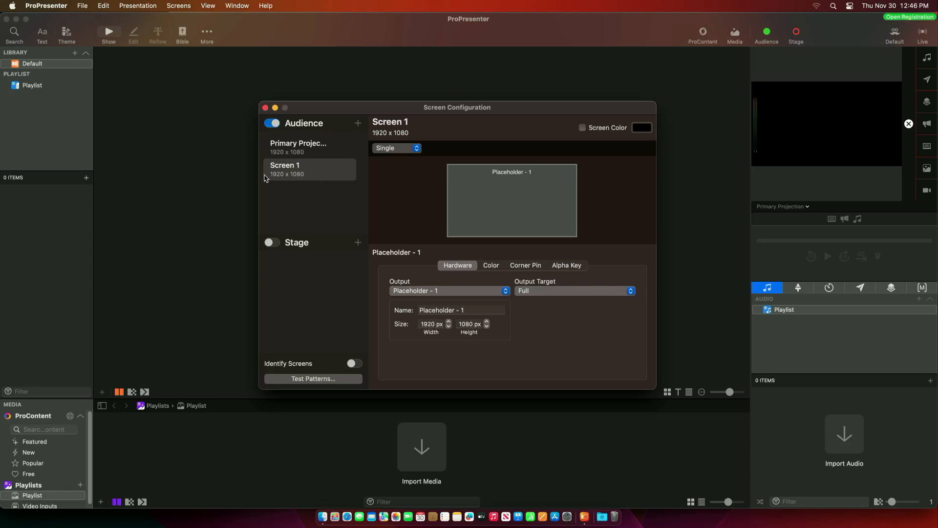
{"action": "double_click", "coordinate": [304, 170]}
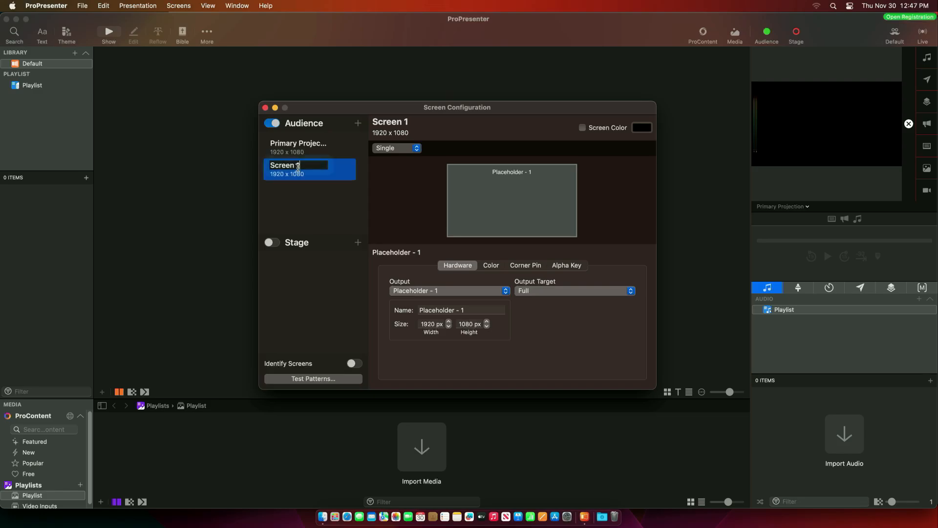
{"action": "type", "text": "Li"}
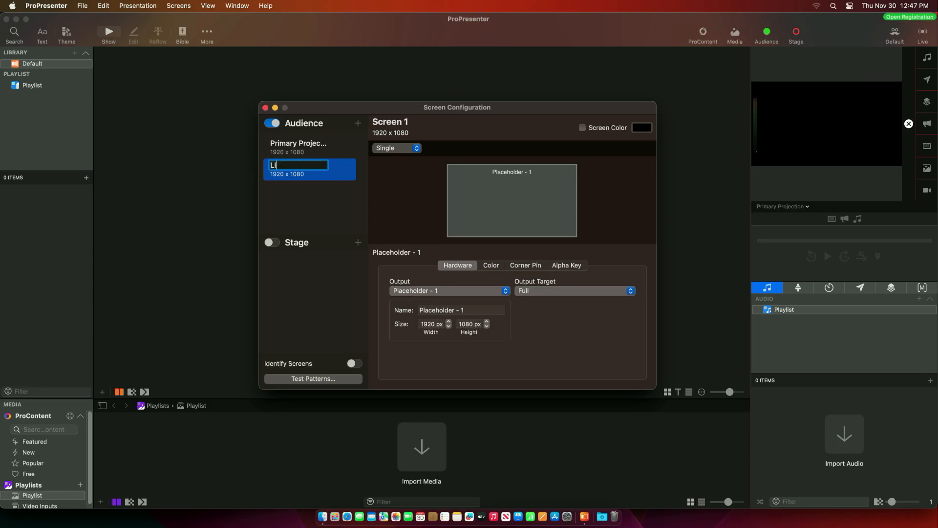
{"action": "type", "text": "vestre3"}
{"action": "key", "text": "Return"}
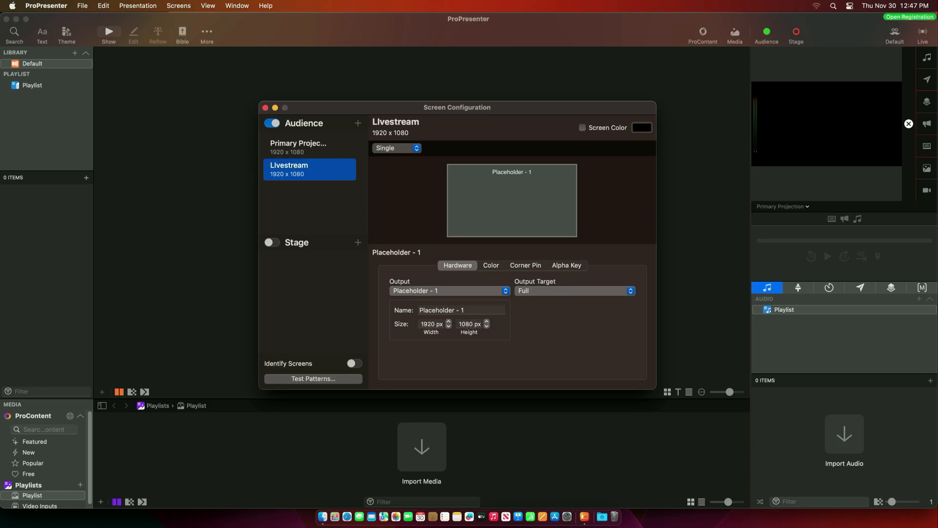
{"action": "left_click", "coordinate": [443, 310]}
{"action": "type", "text": "LI"}
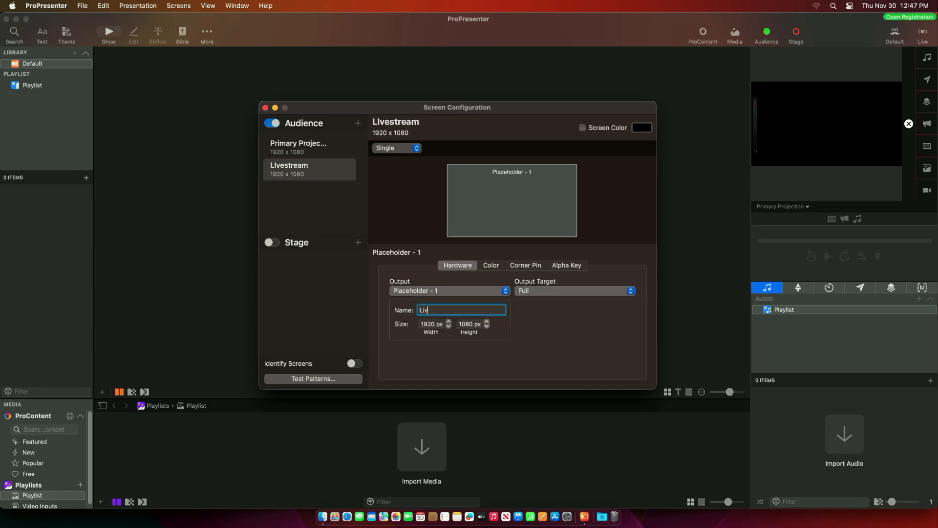
{"action": "key", "text": "Return"}
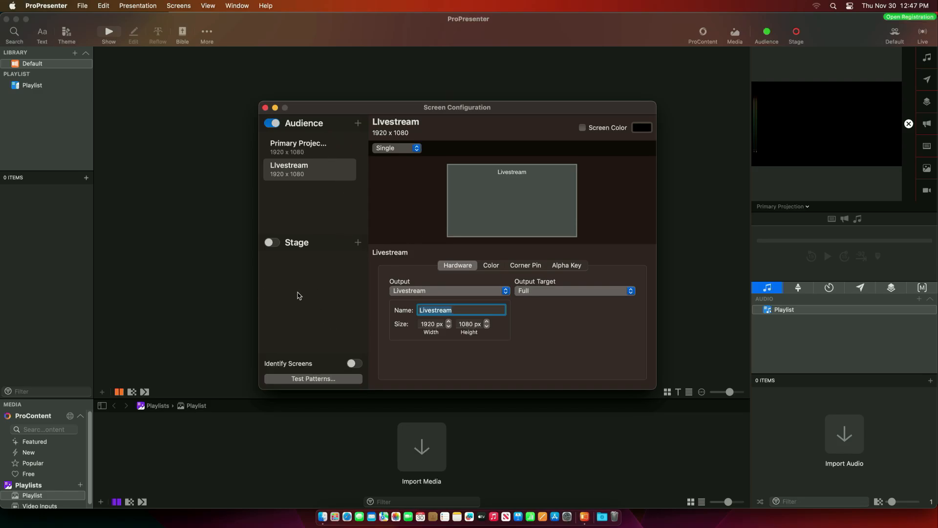
- Switch on stage output and start adding a stage screen
{"action": "left_click", "coordinate": [272, 243]}
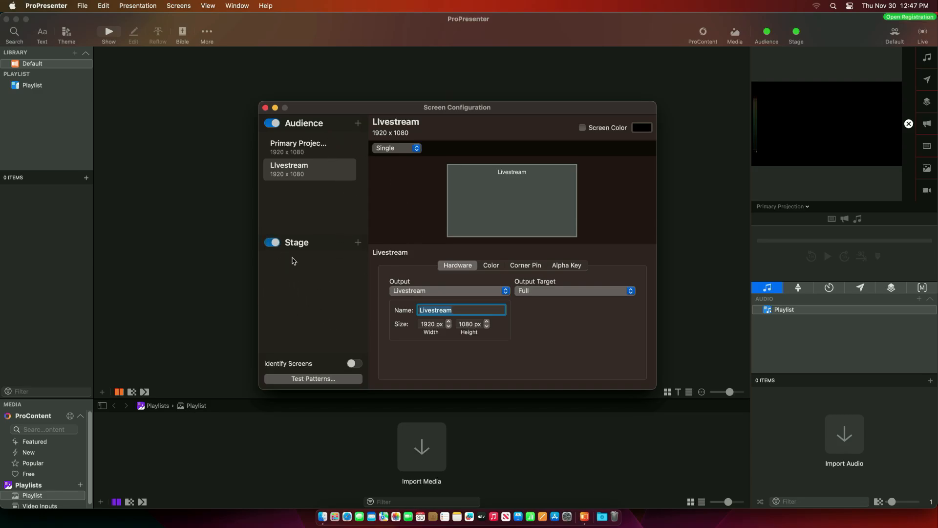
{"action": "left_click", "coordinate": [358, 243]}
{"action": "mouse_move", "coordinate": [513, 380]}
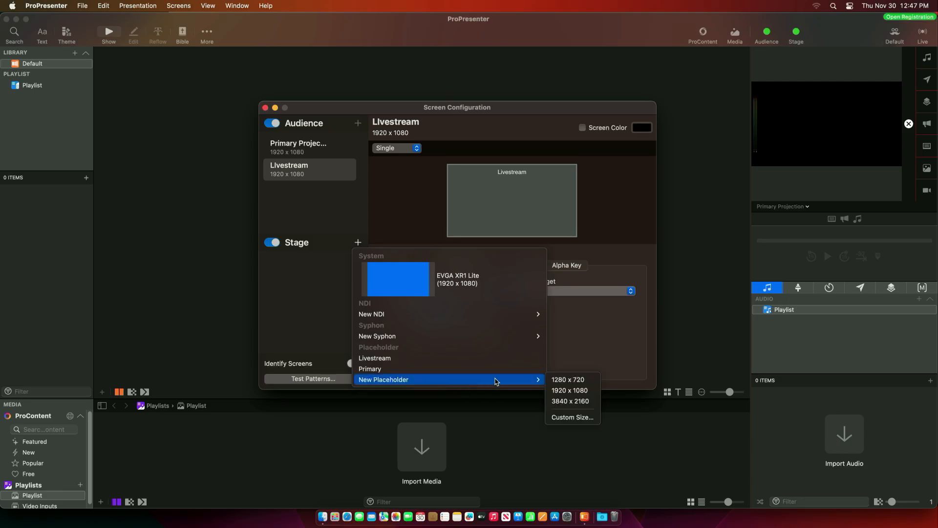
- Add a 1280 x 720 stage screen and output named Confidence, then close Screen Configuration
{"action": "left_click", "coordinate": [587, 382]}
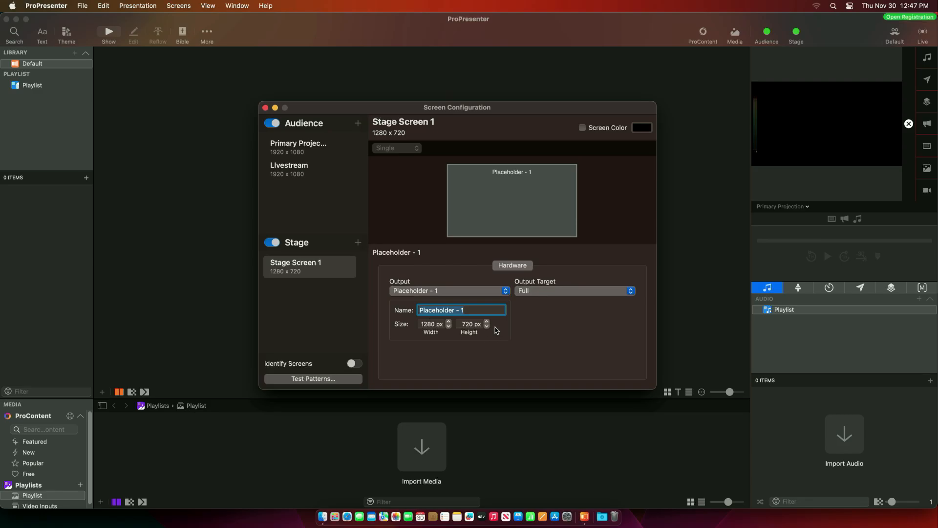
{"action": "type", "text": "Confidence"}
{"action": "key", "text": "Return"}
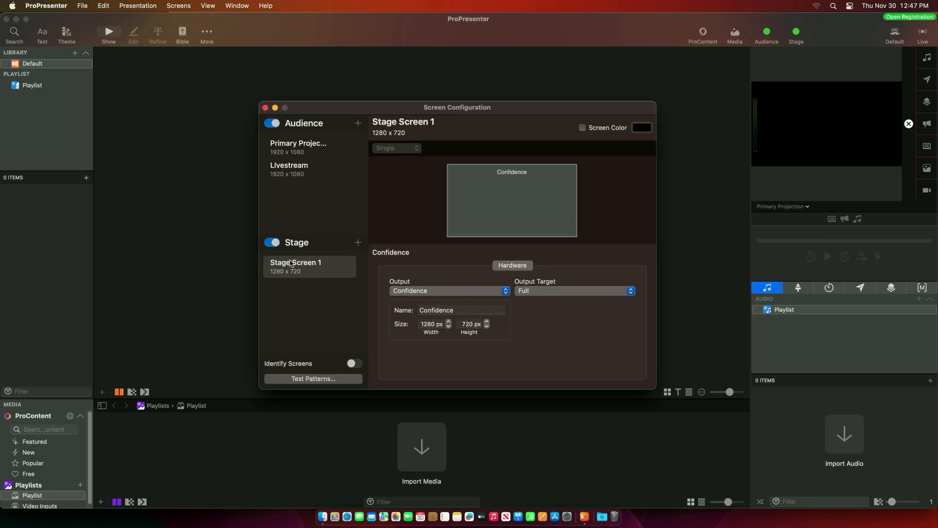
{"action": "double_click", "coordinate": [269, 260]}
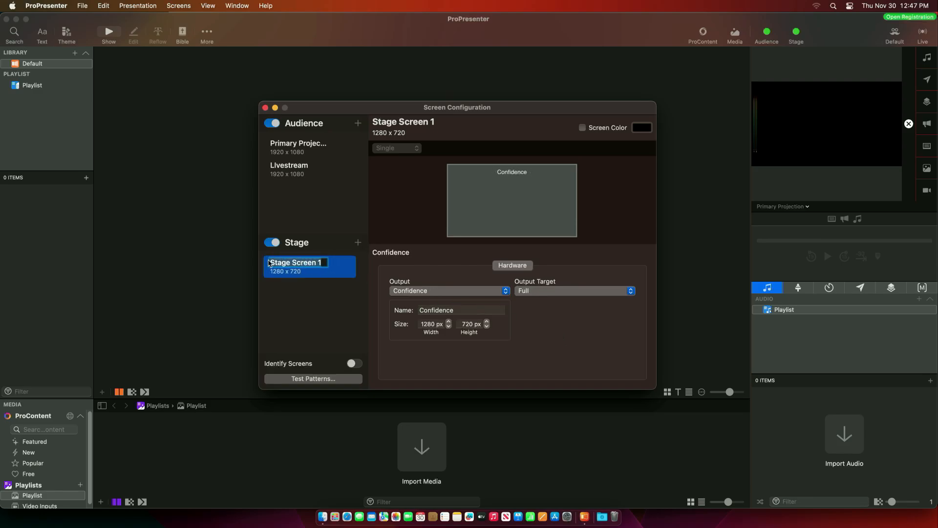
{"action": "type", "text": "Confidence"}
{"action": "key", "text": "Return"}
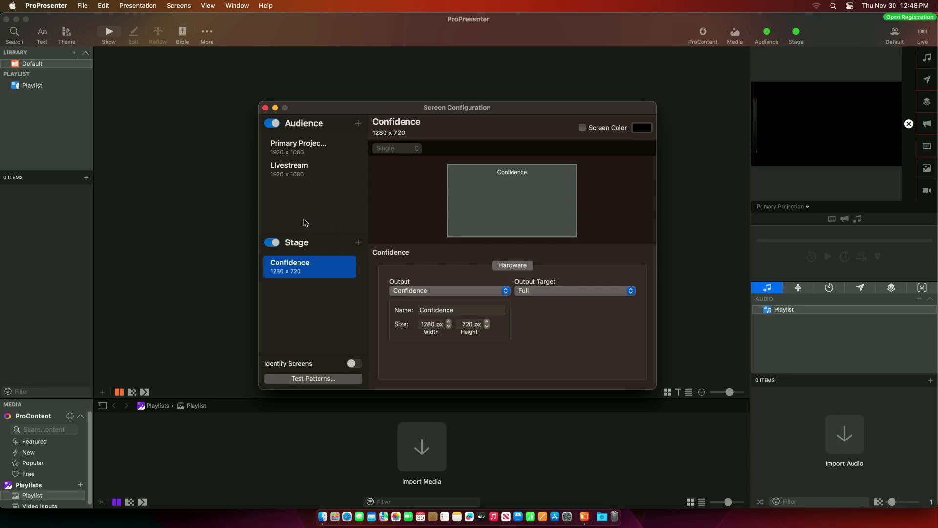
{"action": "left_click", "coordinate": [265, 107]}
- Leave the preview screen unchanged and start a new 1920 x 1080 presentation in the Default library
{"action": "left_click", "coordinate": [796, 207]}
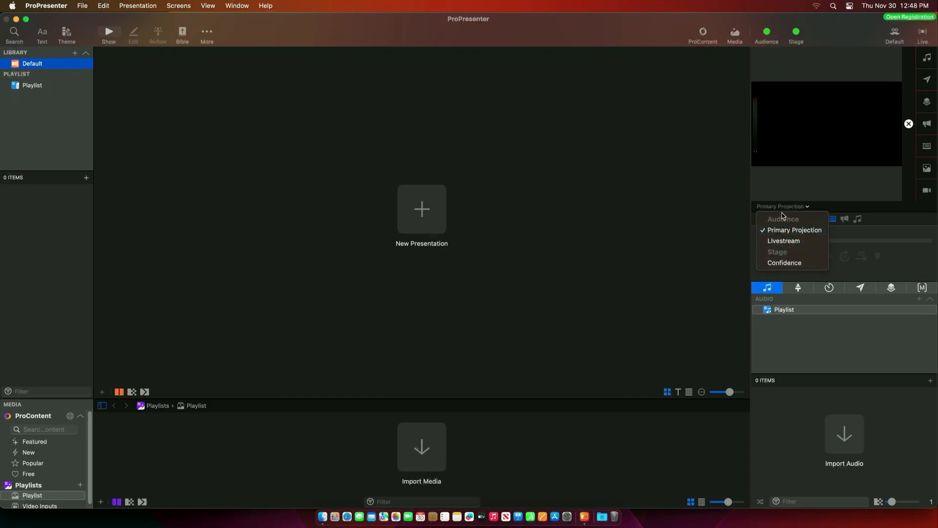
{"action": "left_click", "coordinate": [815, 210]}
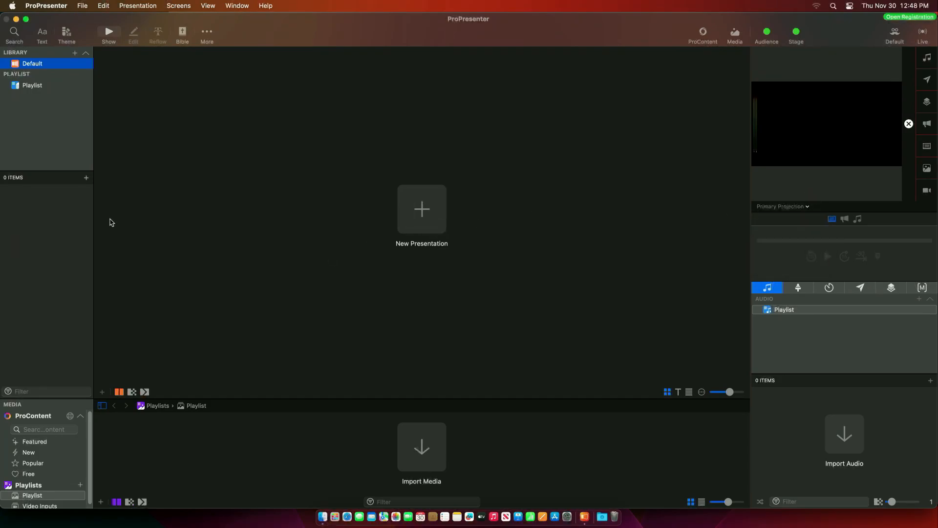
{"action": "left_click", "coordinate": [432, 215]}
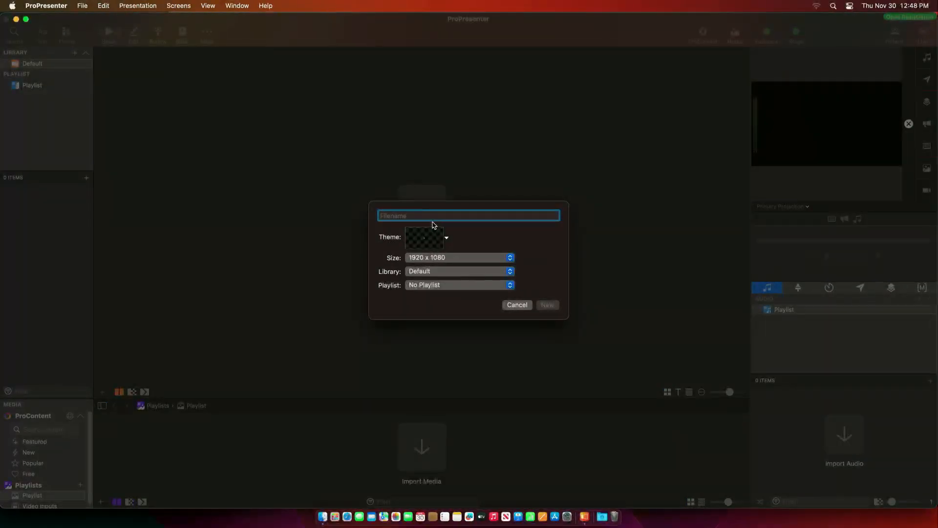
- Create the presentation Jelly and bring up options for its blank slide
{"action": "type", "text": "Jelly"}
{"action": "left_click", "coordinate": [550, 305]}
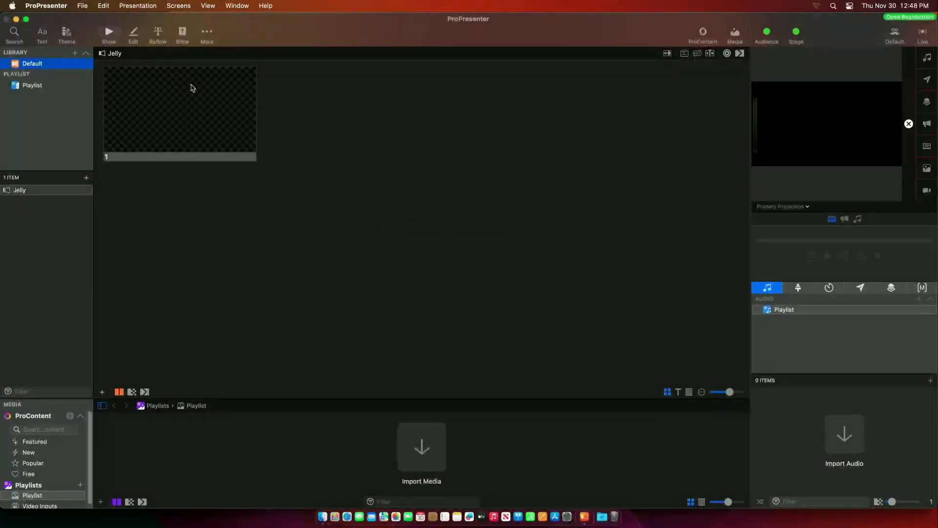
{"action": "right_click", "coordinate": [213, 113]}
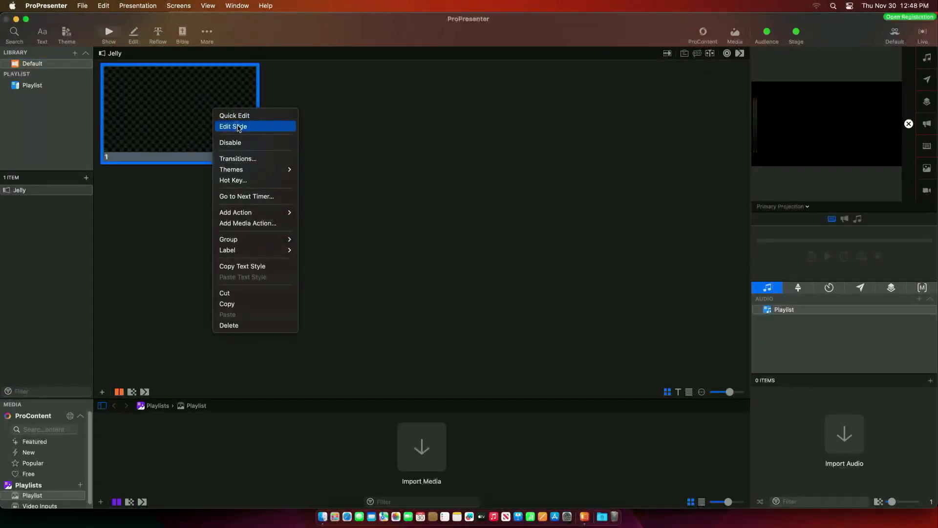
- In the slide editor, add a rounded rectangle that nearly fills slide 1
{"action": "left_click", "coordinate": [238, 126]}
{"action": "left_click", "coordinate": [113, 65]}
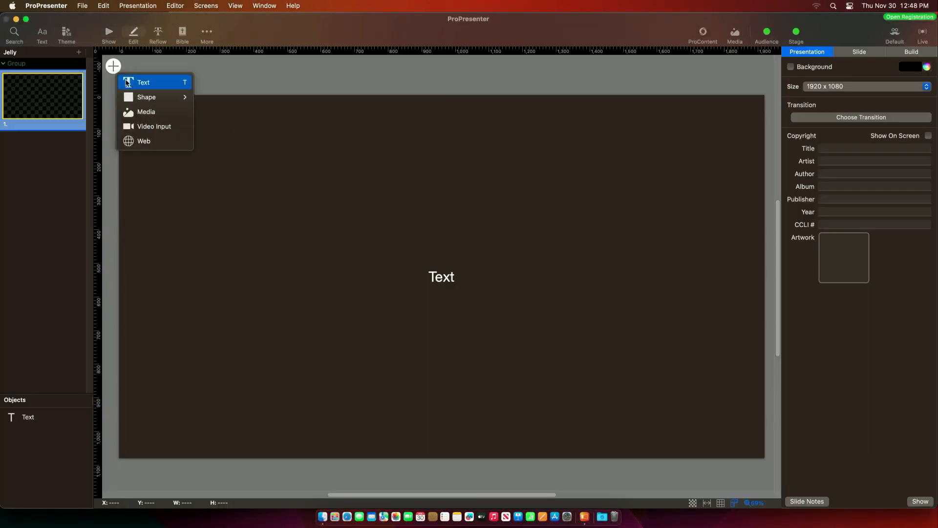
{"action": "mouse_move", "coordinate": [147, 97]}
{"action": "left_click", "coordinate": [215, 110]}
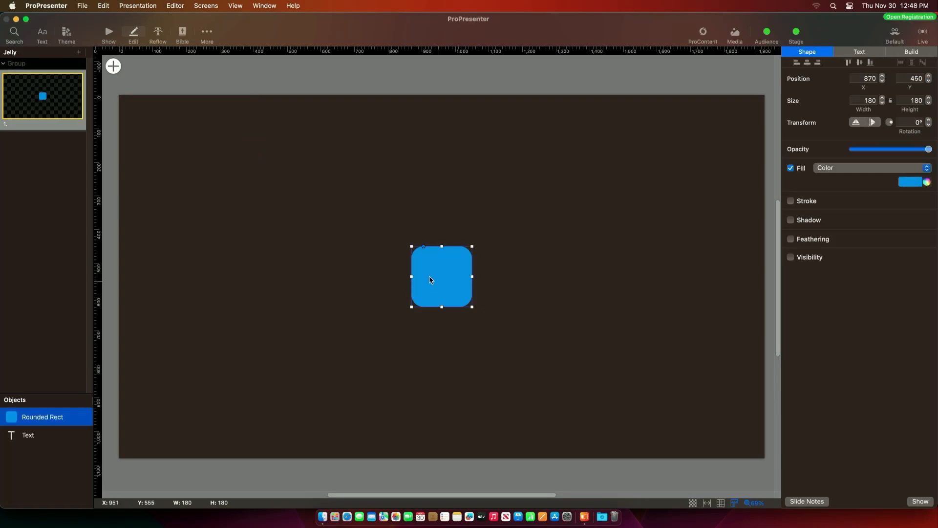
{"action": "left_click_drag", "start_coordinate": [430, 280], "coordinate": [175, 155]}
{"action": "left_click_drag", "start_coordinate": [220, 185], "coordinate": [730, 430]}
- Add a text box reading 'Welcome to this new Mac Studio'
{"action": "left_click", "coordinate": [113, 65]}
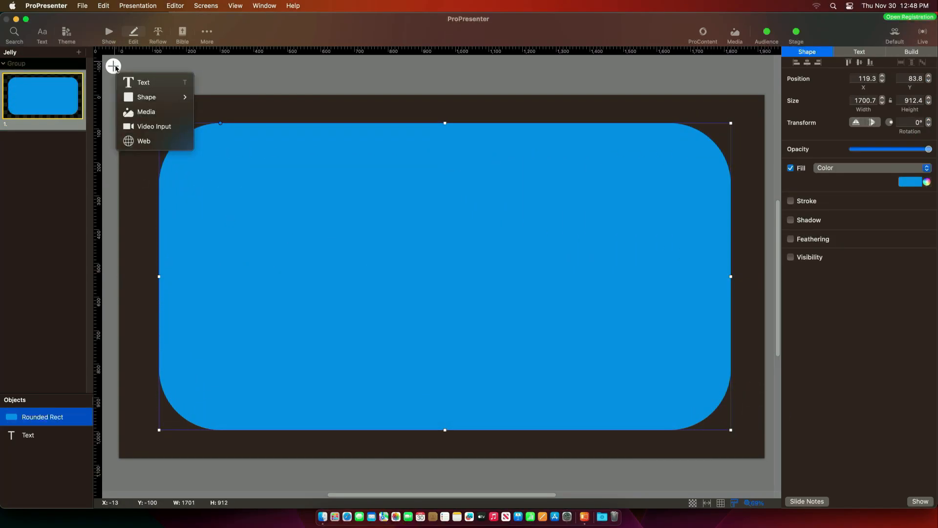
{"action": "left_click", "coordinate": [166, 82]}
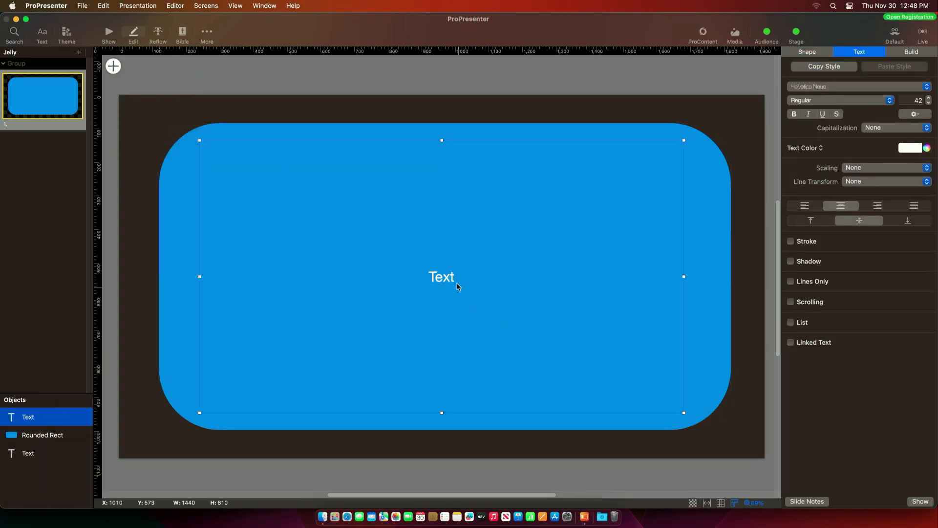
{"action": "double_click", "coordinate": [453, 276]}
{"action": "type", "text": "Welco"}
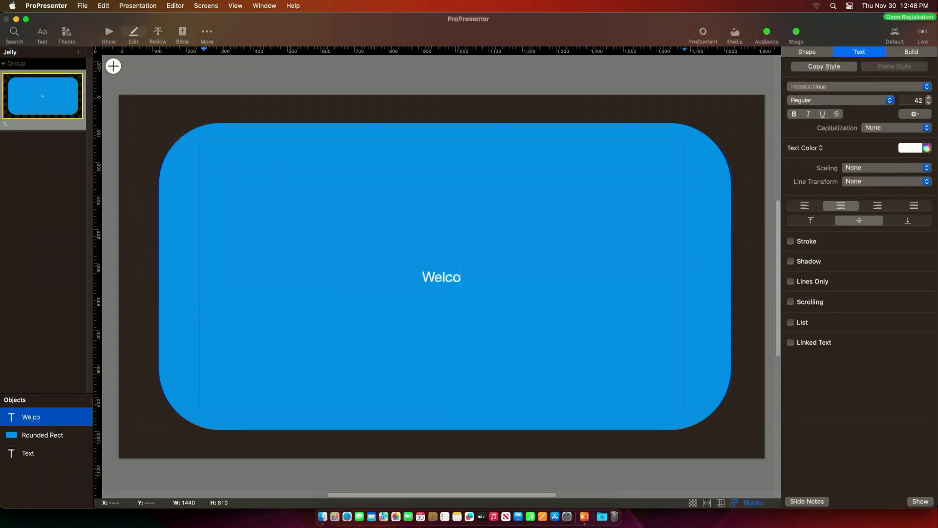
{"action": "type", "text": "me to this new"}
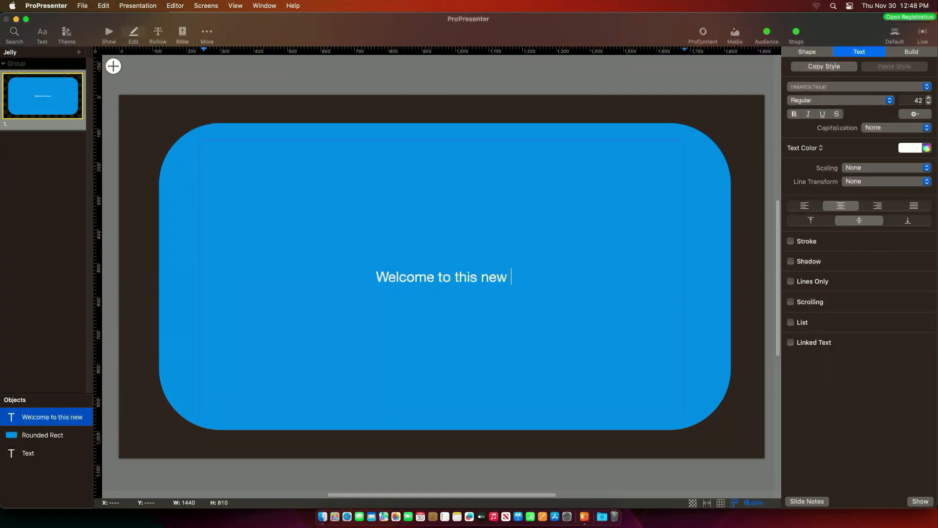
{"action": "type", "text": " Mac Studio"}
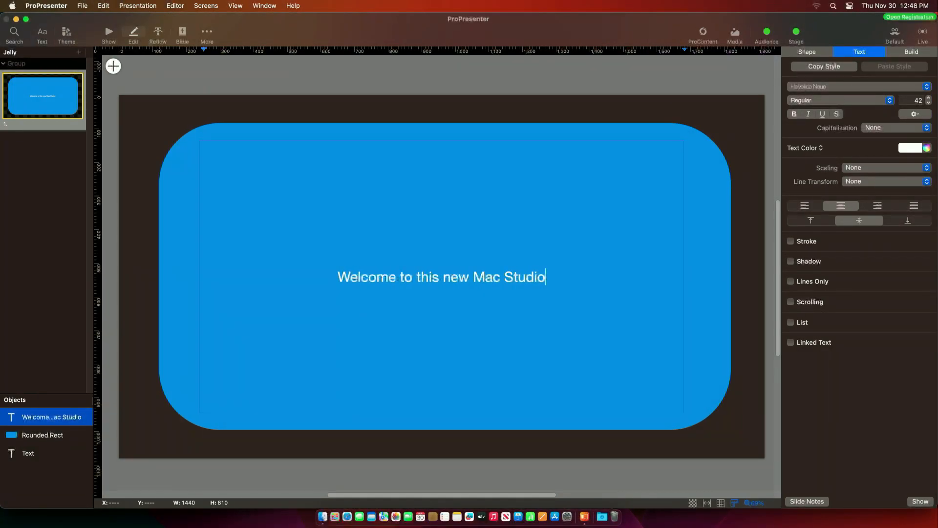
{"action": "left_click", "coordinate": [303, 100]}
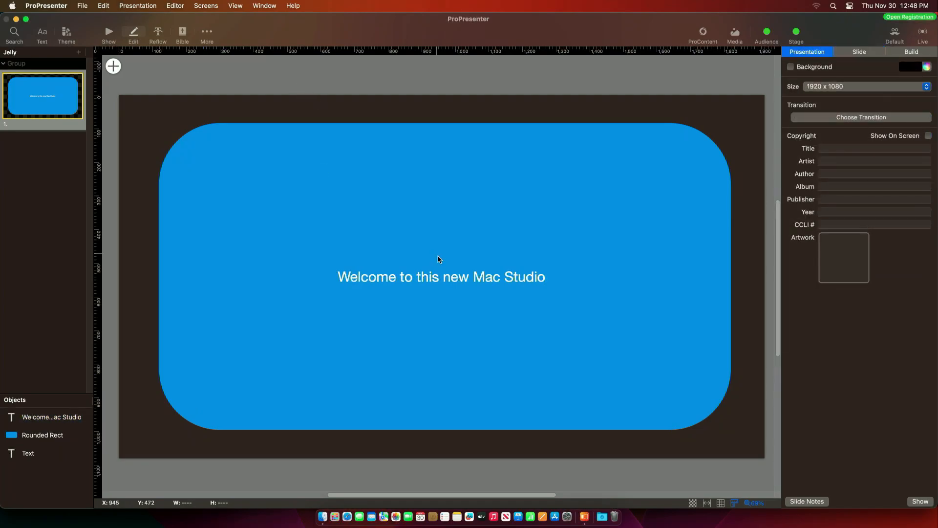
- Keep the Helvetica Neue font, close the editor and deselect slide 1
{"action": "left_click", "coordinate": [443, 275]}
{"action": "left_click", "coordinate": [916, 92]}
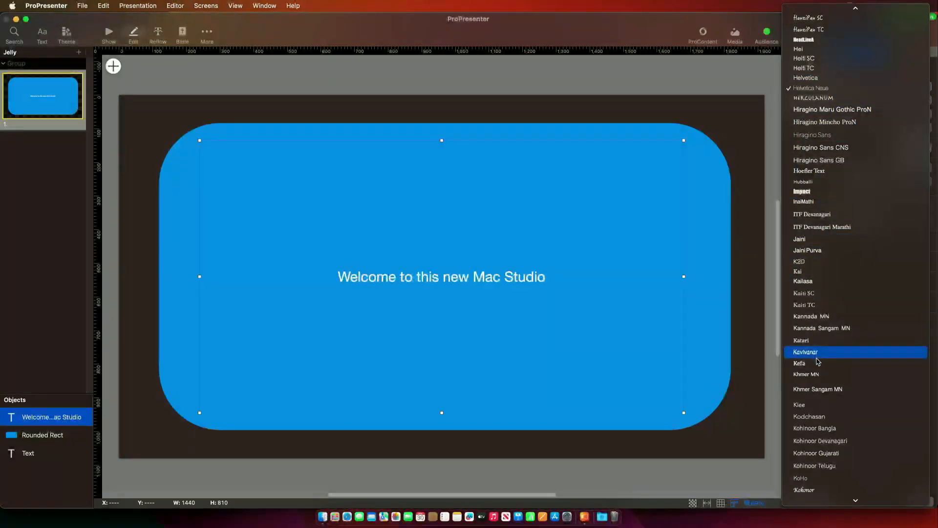
{"action": "left_click", "coordinate": [718, 259]}
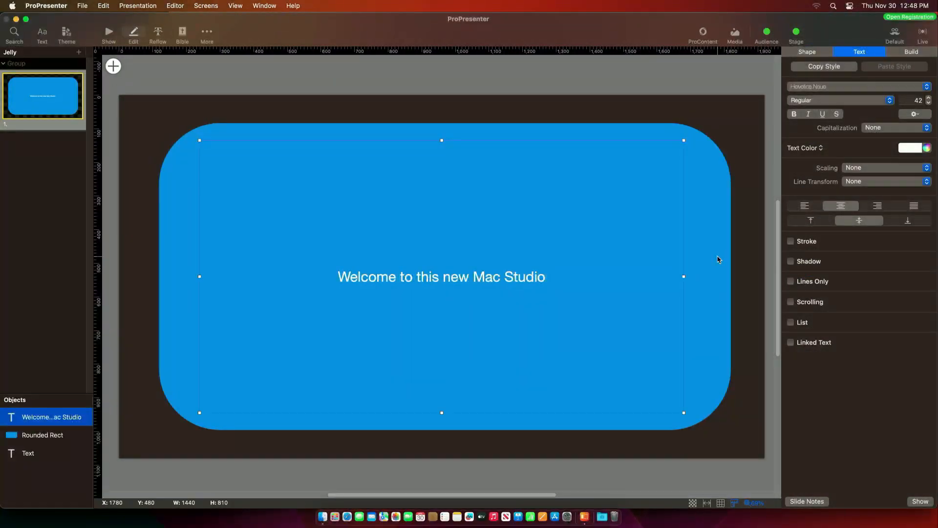
{"action": "left_click", "coordinate": [716, 263]}
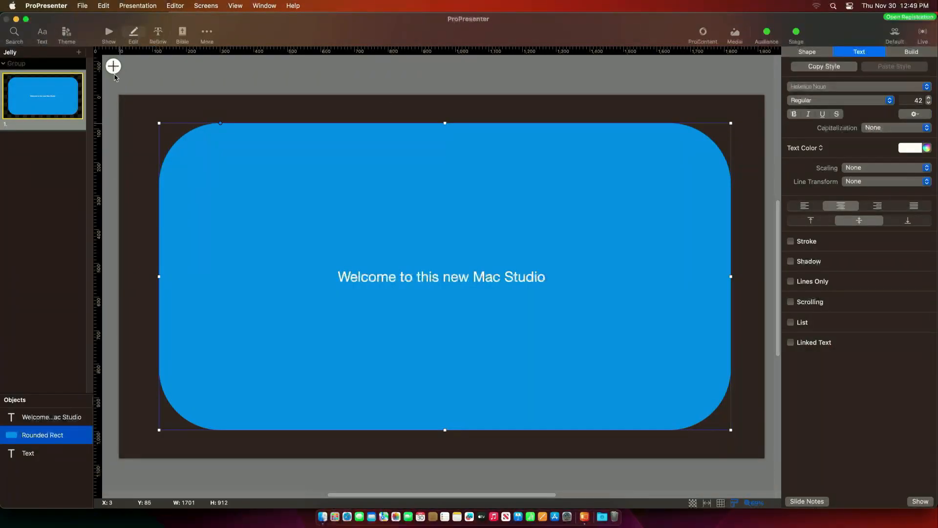
{"action": "left_click", "coordinate": [108, 34]}
{"action": "left_click", "coordinate": [215, 172]}
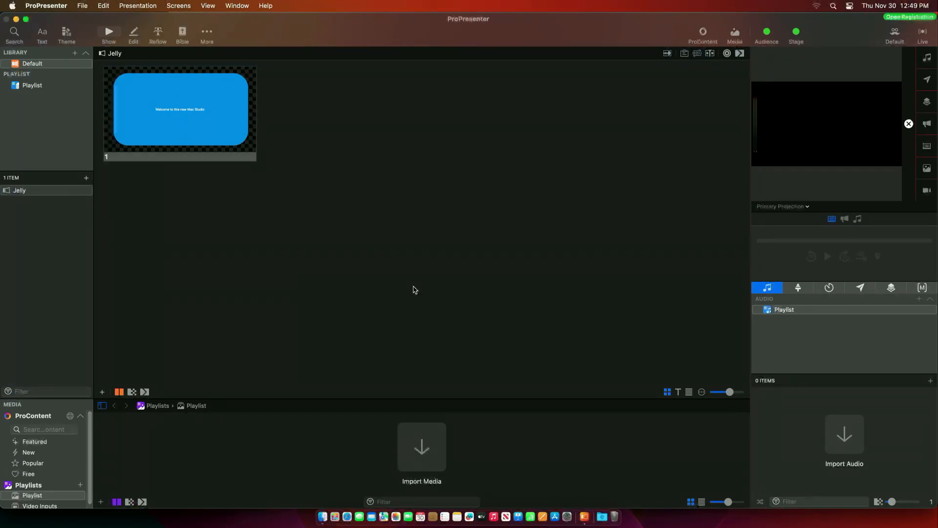
- Preview Livestream, switch the preview back to Primary Projection, and select Jelly
{"action": "left_click", "coordinate": [796, 206]}
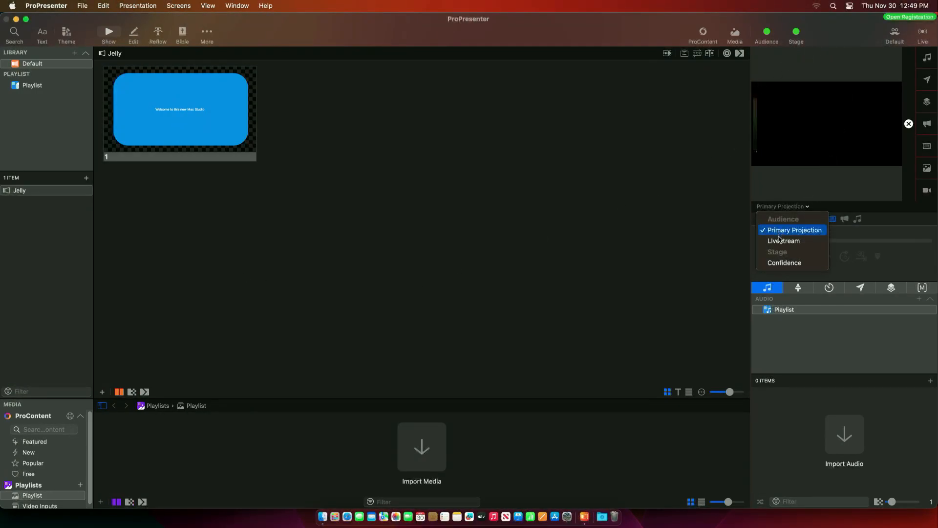
{"action": "left_click", "coordinate": [777, 241]}
{"action": "left_click", "coordinate": [785, 207]}
{"action": "left_click", "coordinate": [786, 230]}
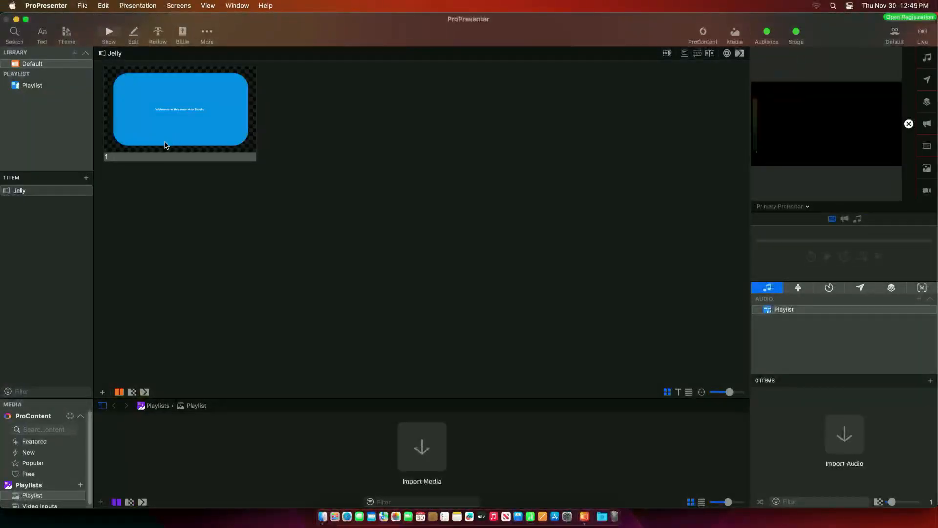
{"action": "left_click", "coordinate": [20, 191]}
{"action": "left_click", "coordinate": [215, 198]}
- Quit and relaunch ProPresenter, then put Jelly's slide 1 live
{"action": "left_click", "coordinate": [46, 5]}
{"action": "left_click", "coordinate": [31, 141]}
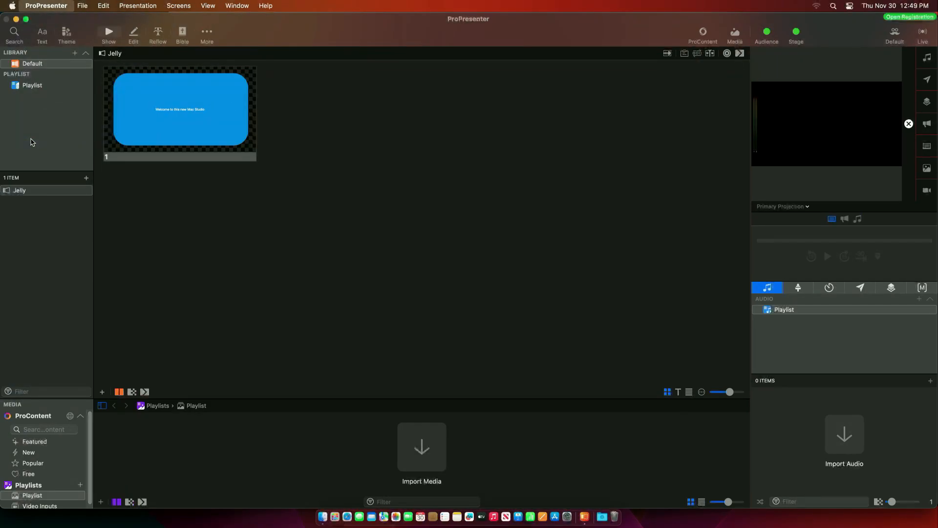
{"action": "left_click", "coordinate": [518, 196]}
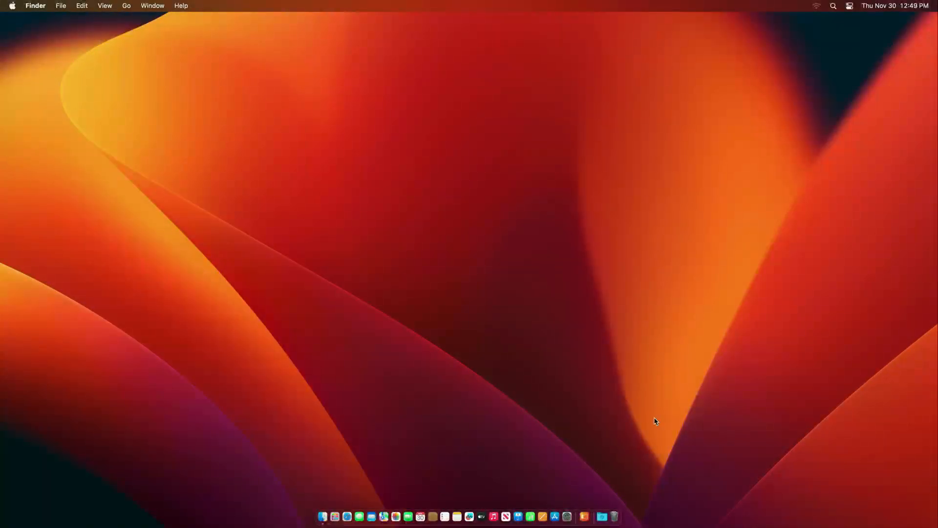
{"action": "left_click", "coordinate": [584, 517]}
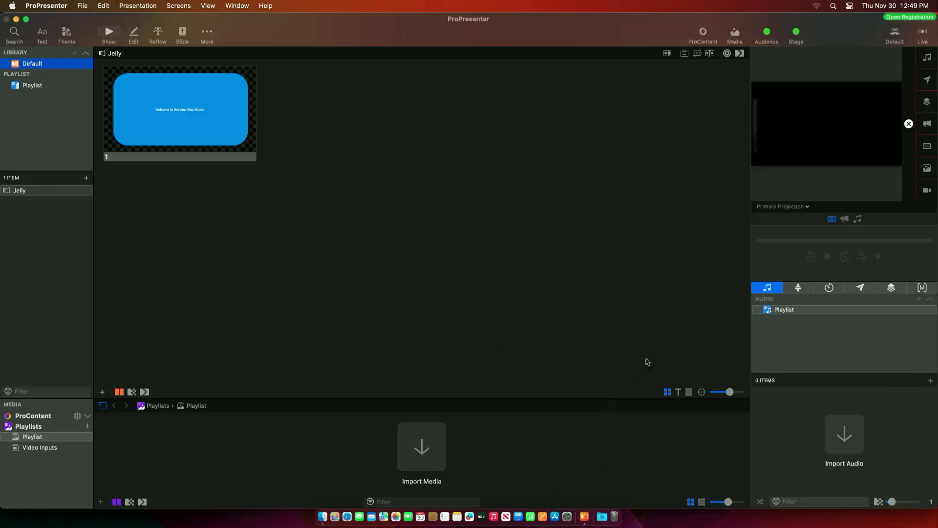
{"action": "left_click", "coordinate": [240, 109]}
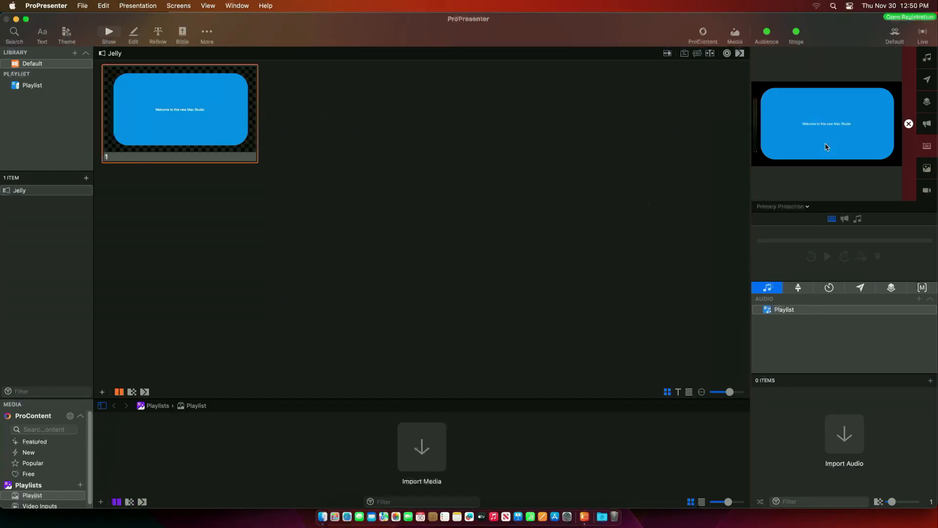
- Cycle the output preview through Livestream, Confidence and Primary Projection, ending on Confidence
{"action": "left_click", "coordinate": [805, 208]}
{"action": "left_click", "coordinate": [783, 240]}
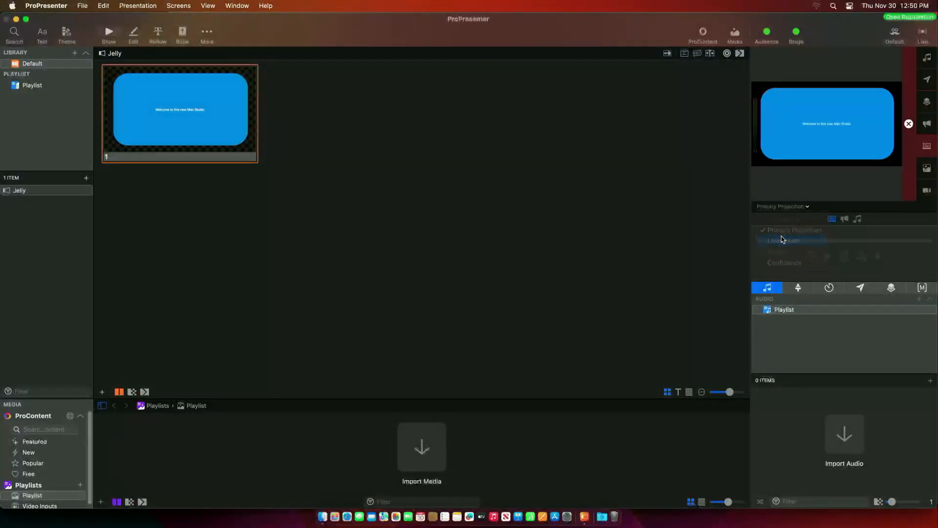
{"action": "left_click", "coordinate": [781, 207]}
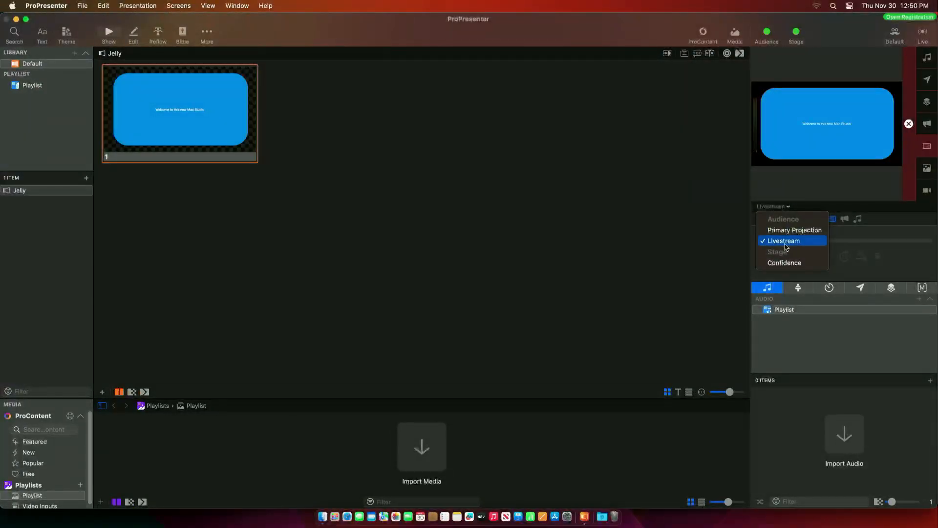
{"action": "left_click", "coordinate": [782, 263]}
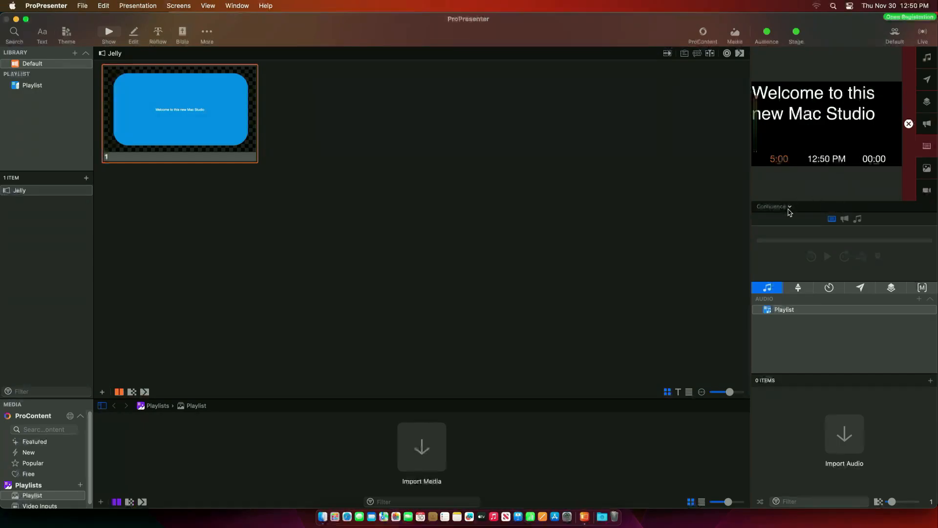
{"action": "left_click", "coordinate": [788, 208]}
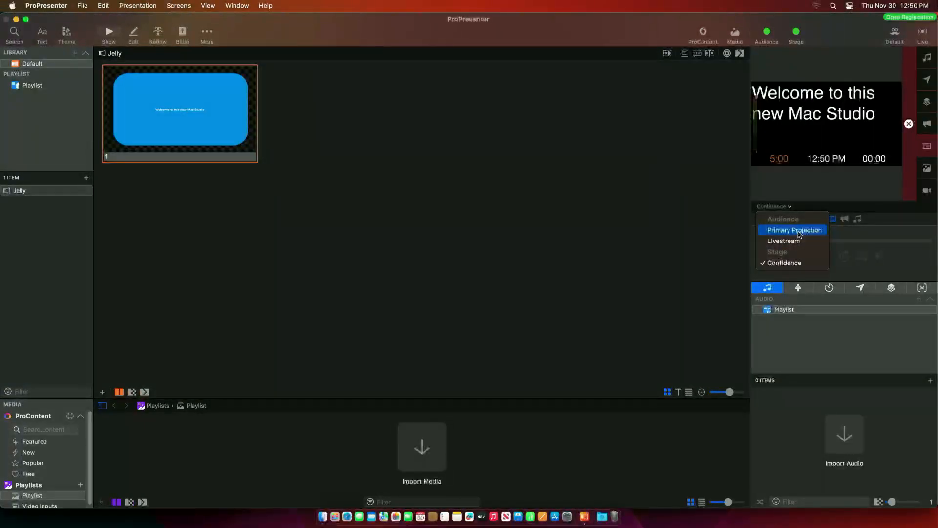
{"action": "left_click", "coordinate": [798, 232]}
{"action": "left_click", "coordinate": [795, 209]}
{"action": "left_click", "coordinate": [794, 241]}
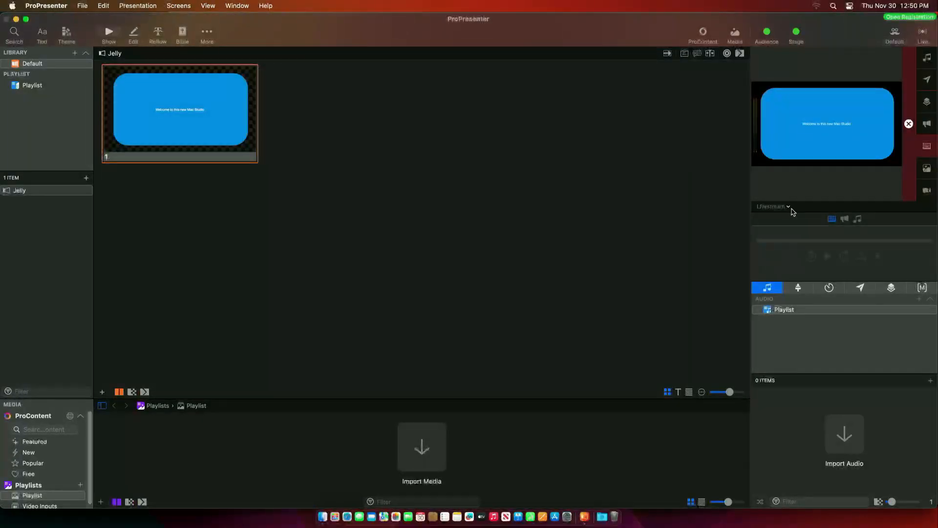
{"action": "left_click", "coordinate": [782, 207]}
{"action": "left_click", "coordinate": [790, 263]}
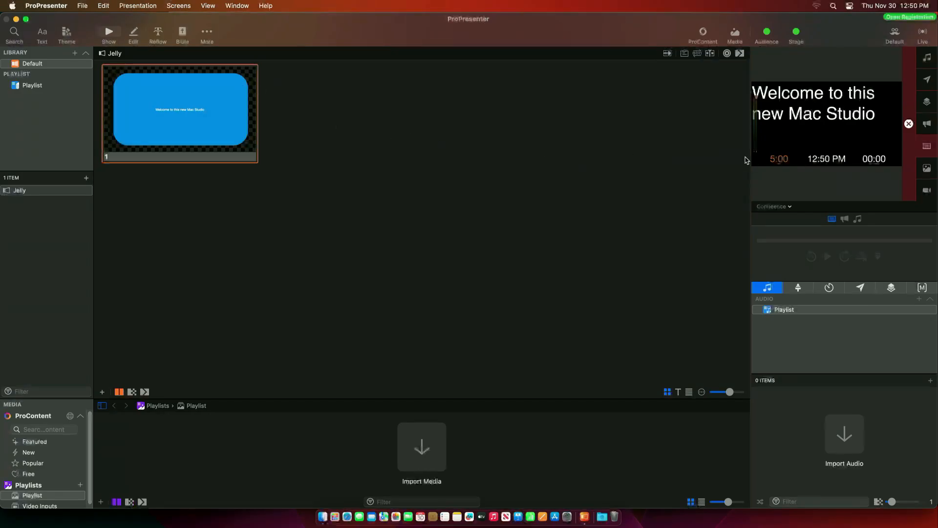
{"action": "left_click", "coordinate": [178, 7]}
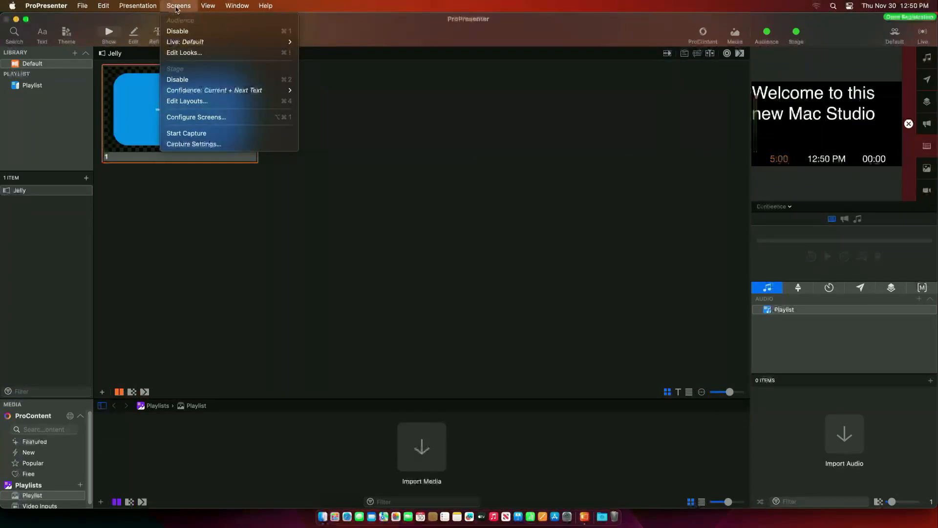
- Inspect the Current Slide and Next Slide text boxes in the stage layout editor
{"action": "left_click", "coordinate": [186, 101]}
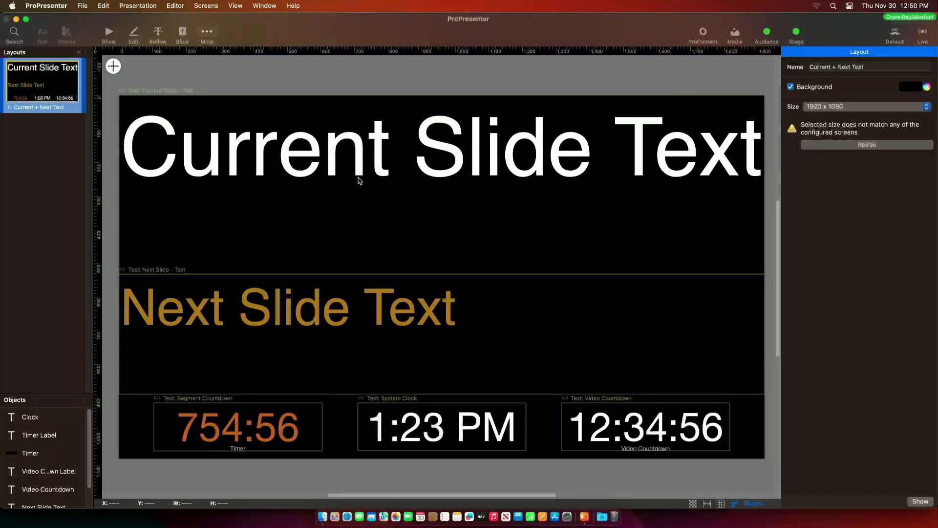
{"action": "left_click", "coordinate": [453, 177]}
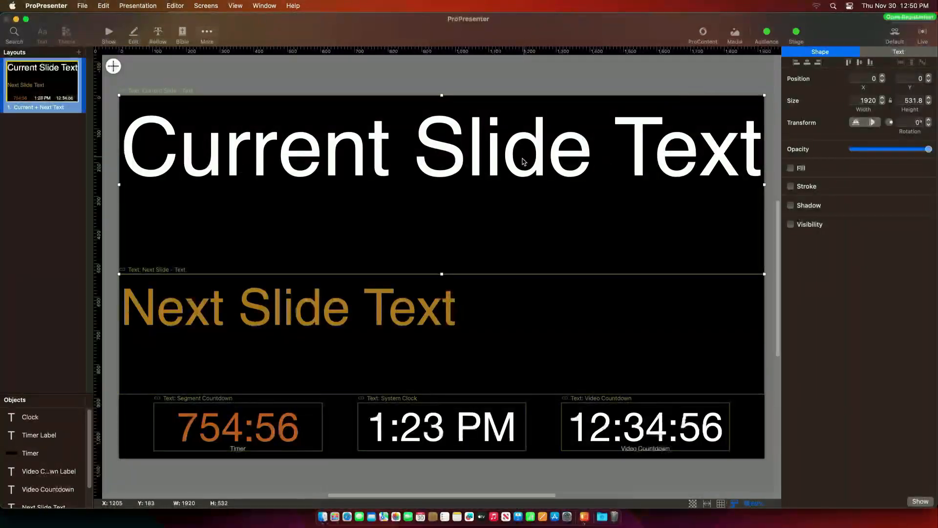
{"action": "left_click", "coordinate": [177, 326]}
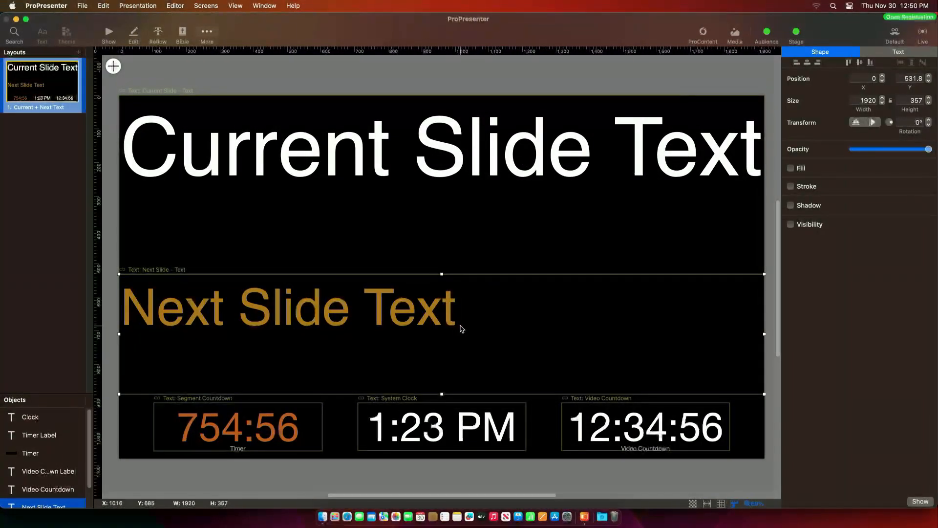
{"action": "left_click", "coordinate": [109, 34]}
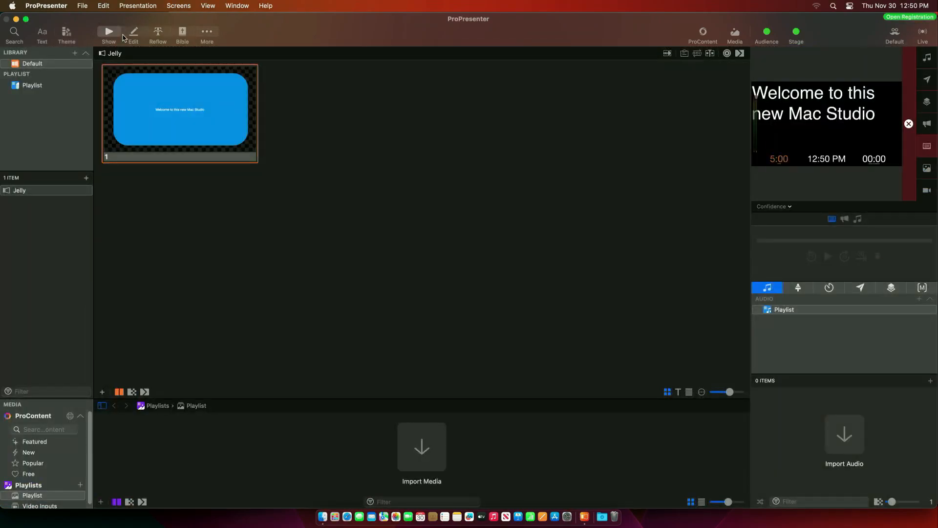
- Duplicate slide 1 as slide 2 and put slide 1 live to check the stage
{"action": "right_click", "coordinate": [201, 92]}
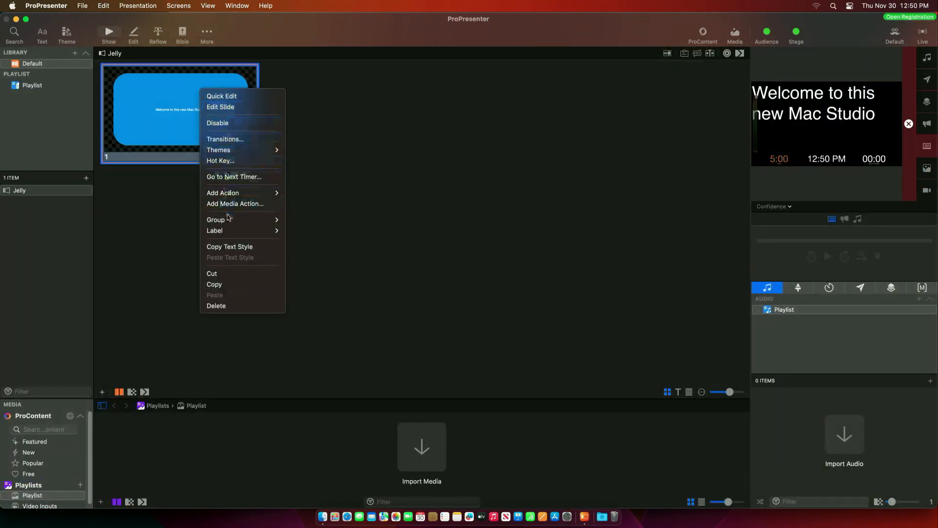
{"action": "left_click", "coordinate": [230, 285]}
{"action": "right_click", "coordinate": [239, 93]}
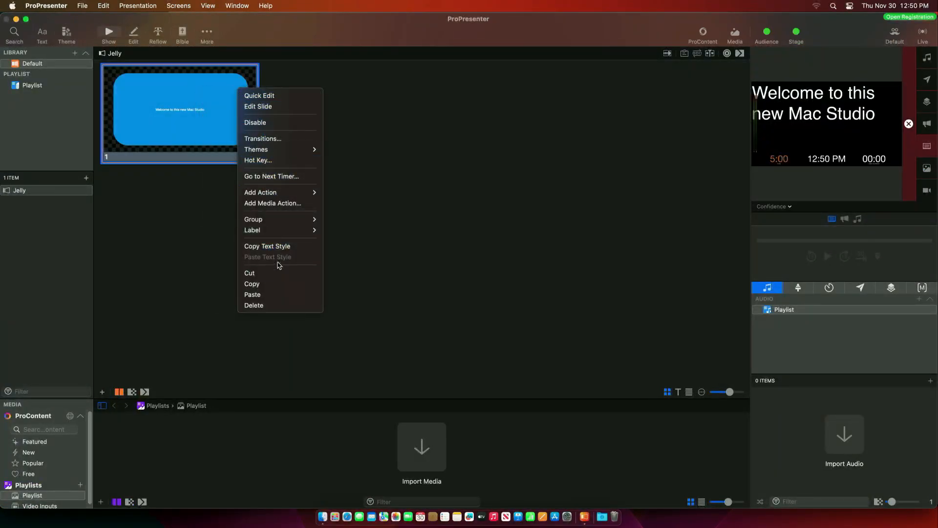
{"action": "left_click", "coordinate": [280, 294]}
{"action": "left_click", "coordinate": [212, 118]}
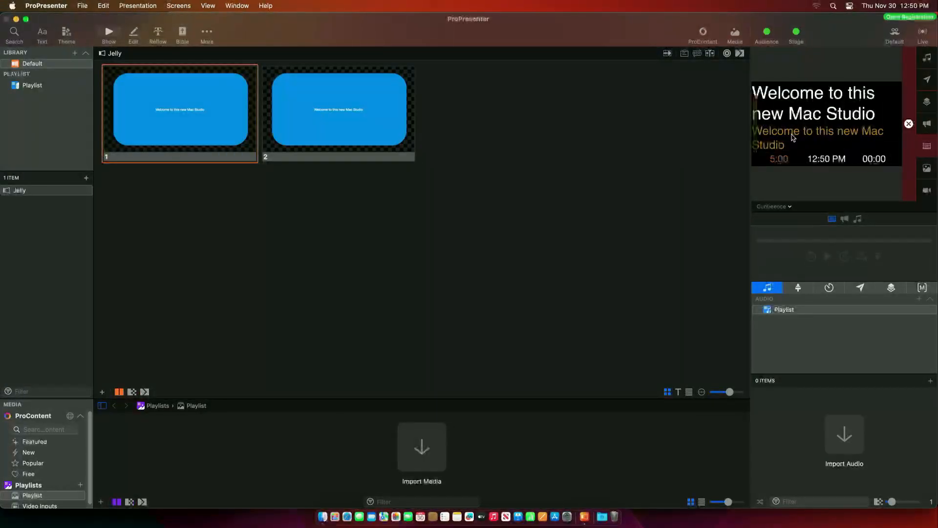
- Reopen the layout editor and inspect the segment countdown, system clock and video countdown objects
{"action": "left_click", "coordinate": [179, 5]}
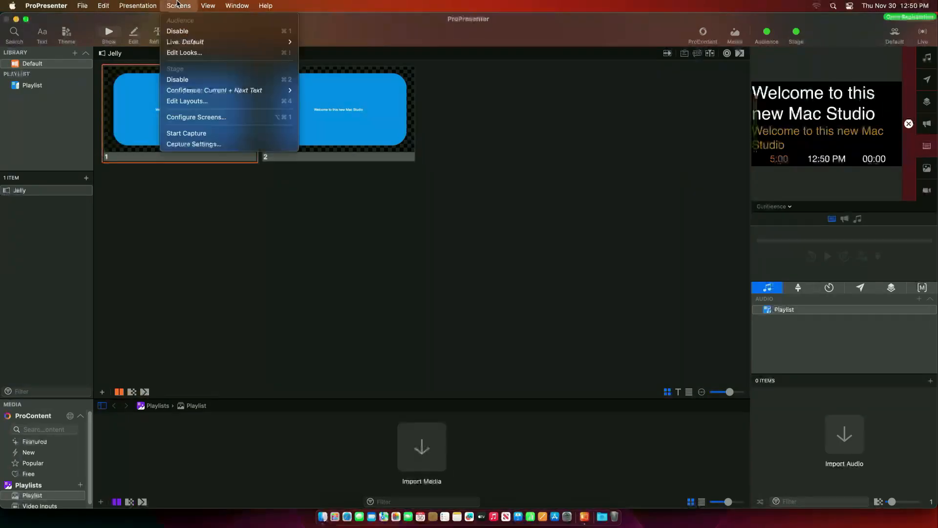
{"action": "left_click", "coordinate": [182, 105]}
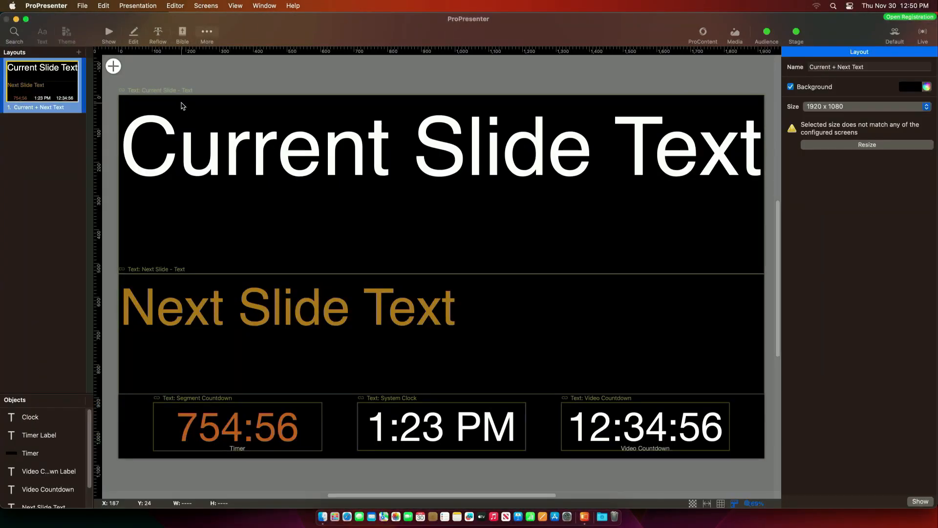
{"action": "left_click", "coordinate": [213, 438]}
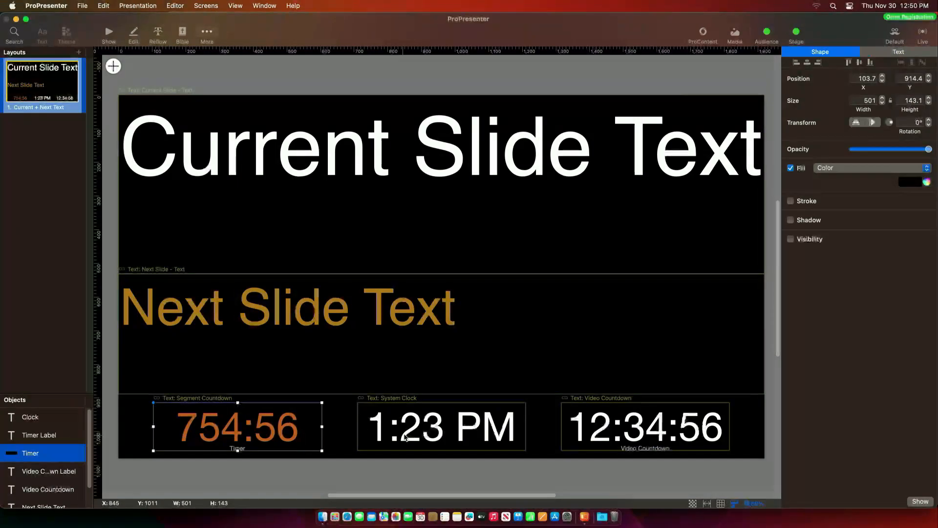
{"action": "left_click", "coordinate": [448, 419]}
{"action": "left_click", "coordinate": [604, 433]}
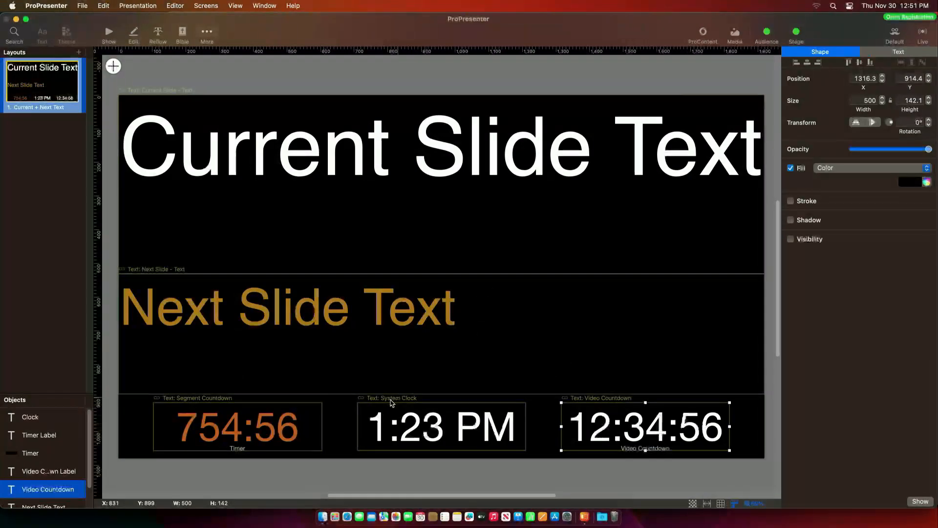
{"action": "left_click", "coordinate": [79, 53]}
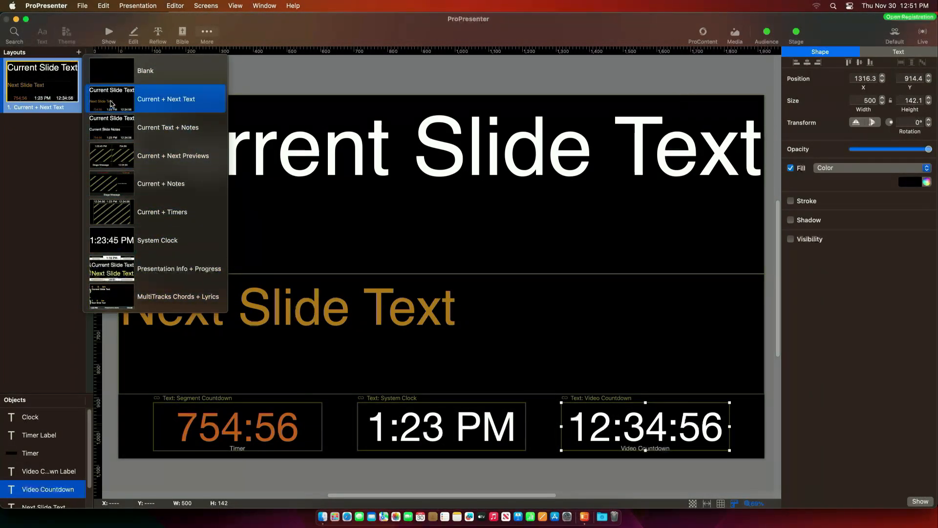
- Create a Blank stage layout with a thin full-width rectangle line near the top
{"action": "left_click", "coordinate": [120, 74]}
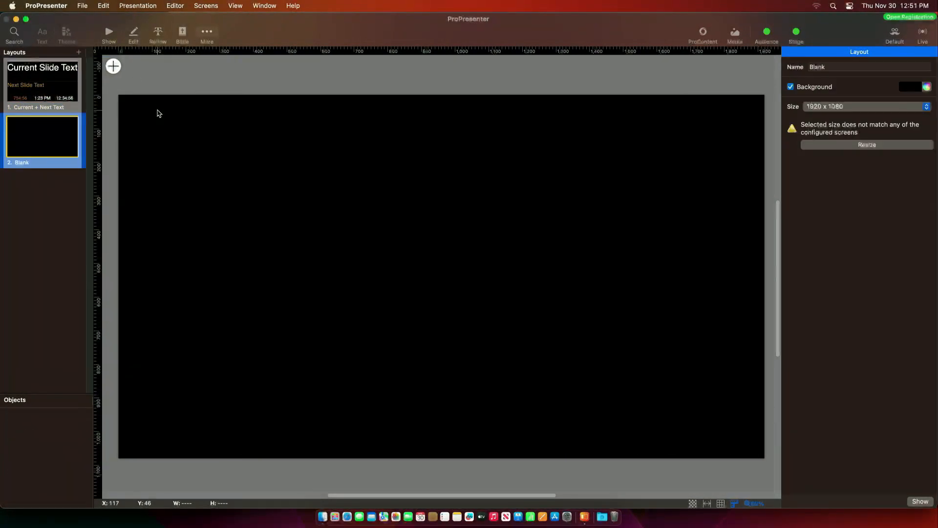
{"action": "left_click", "coordinate": [113, 66]}
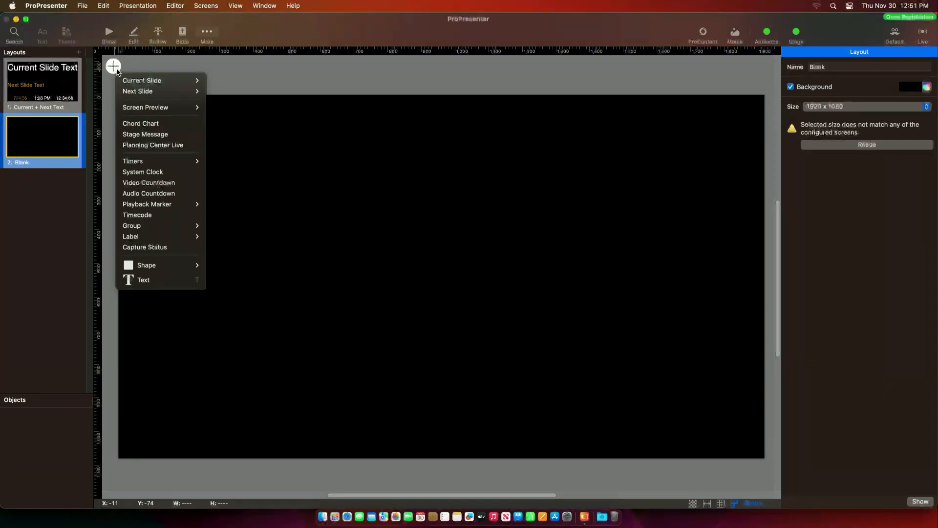
{"action": "mouse_move", "coordinate": [153, 84]}
{"action": "mouse_move", "coordinate": [140, 272]}
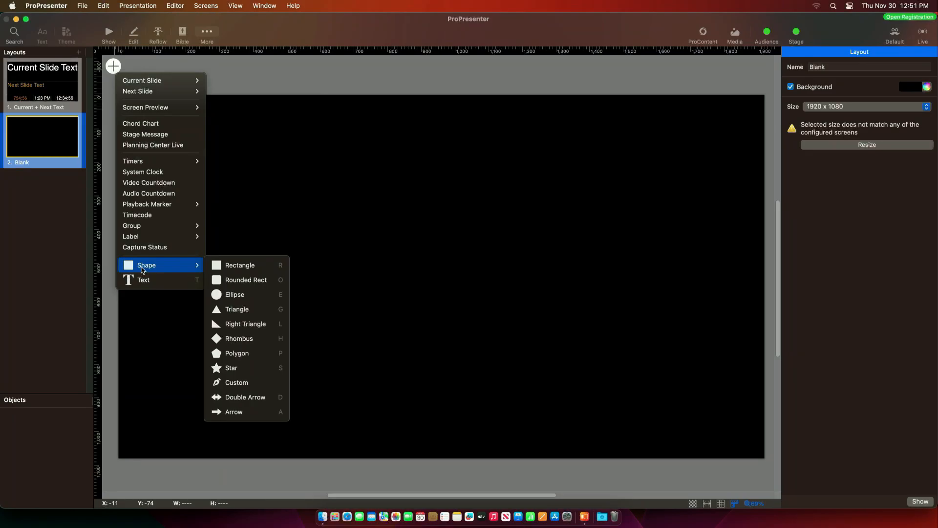
{"action": "left_click", "coordinate": [260, 267]}
{"action": "left_click_drag", "start_coordinate": [428, 281], "coordinate": [136, 184]}
{"action": "left_click_drag", "start_coordinate": [179, 210], "coordinate": [765, 152]}
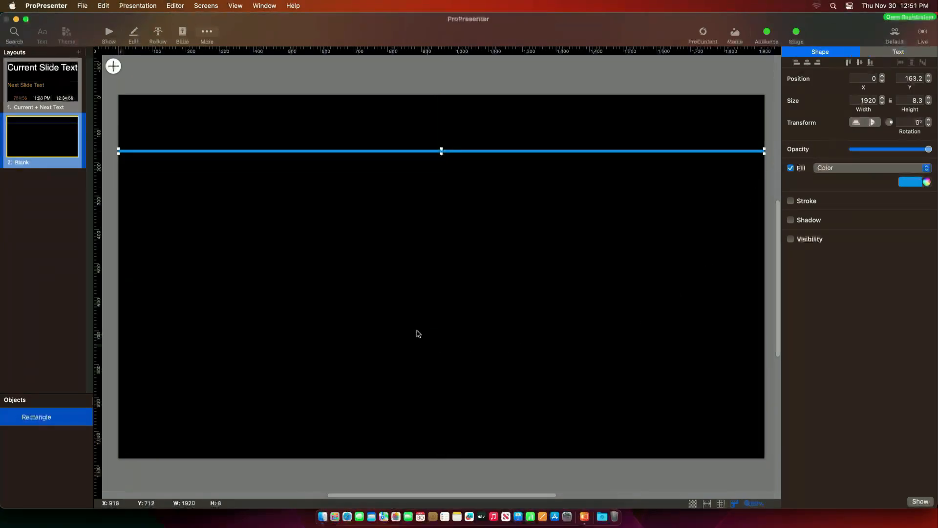
- Add a thin vertical rectangle from that line down to the bottom edge
{"action": "left_click", "coordinate": [113, 67]}
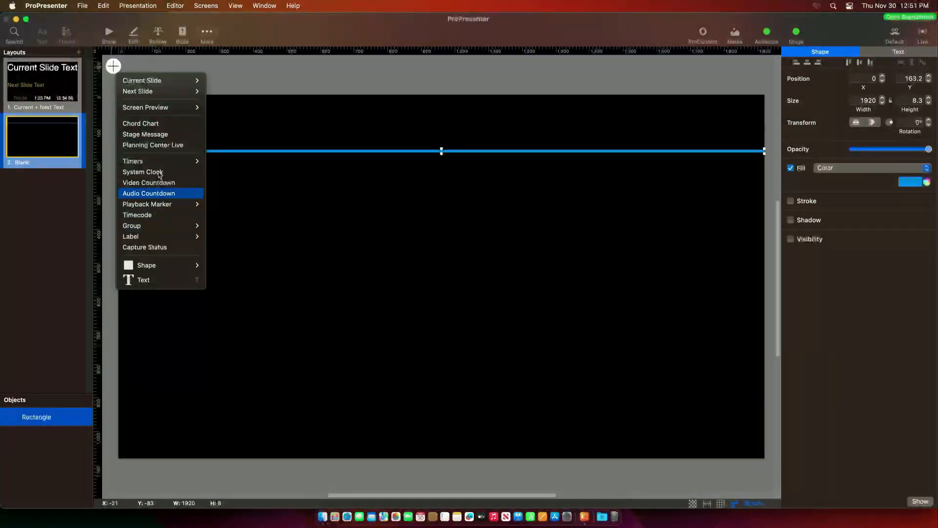
{"action": "mouse_move", "coordinate": [191, 265]}
{"action": "left_click", "coordinate": [240, 265]}
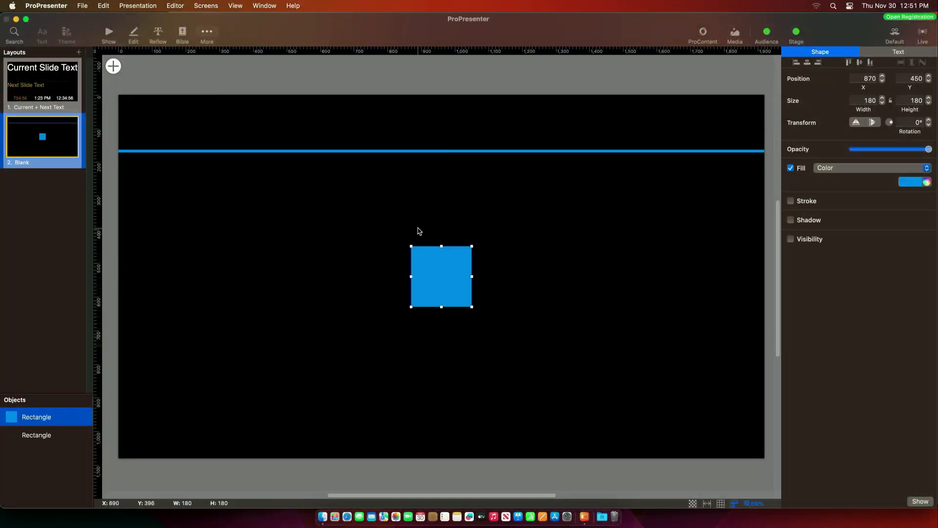
{"action": "left_click_drag", "start_coordinate": [441, 247], "coordinate": [441, 150]}
{"action": "left_click_drag", "start_coordinate": [442, 305], "coordinate": [441, 458]}
{"action": "left_click_drag", "start_coordinate": [412, 303], "coordinate": [443, 306]}
{"action": "left_click", "coordinate": [459, 332]}
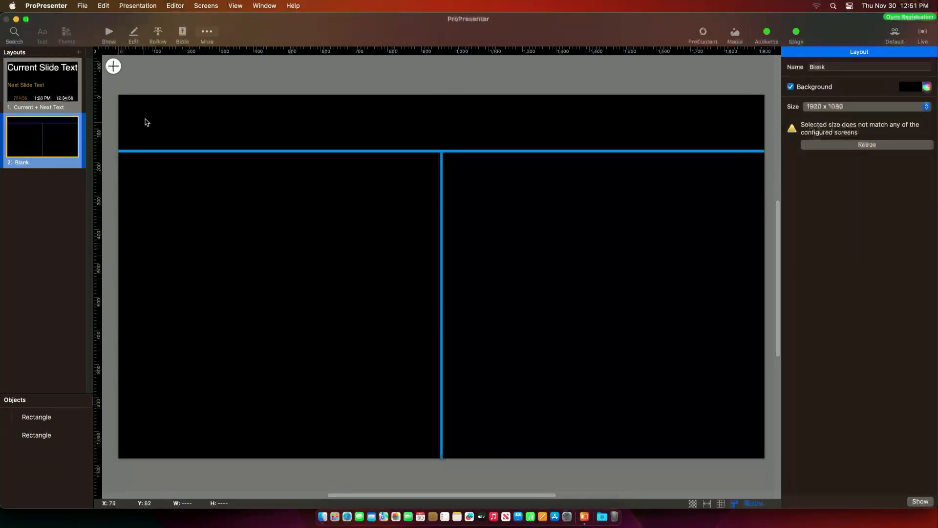
- Add a System Clock and fit its box into the top-left strip above the divider
{"action": "left_click", "coordinate": [112, 66]}
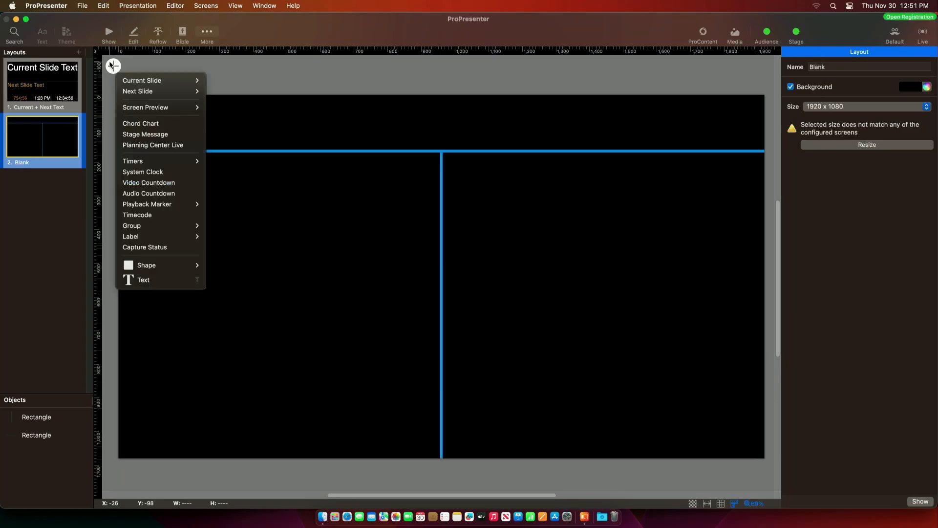
{"action": "left_click", "coordinate": [147, 172]}
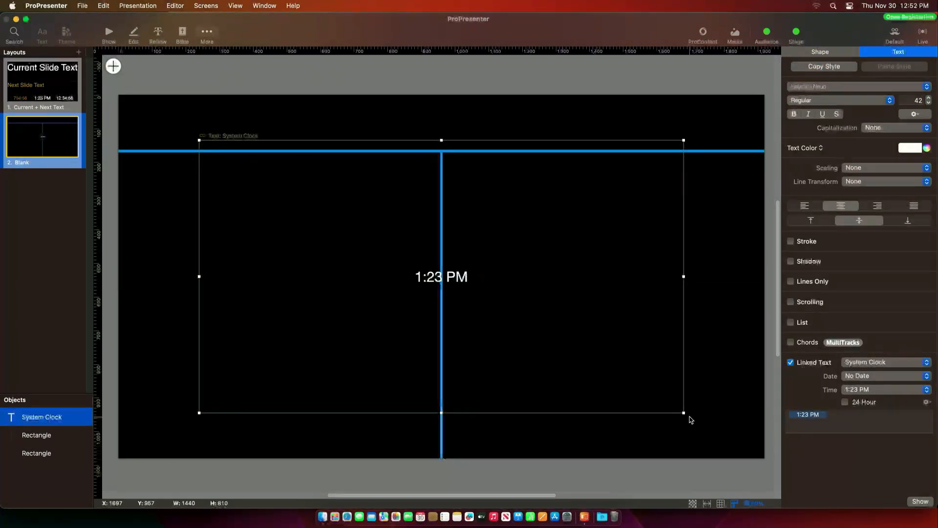
{"action": "left_click_drag", "start_coordinate": [683, 412], "coordinate": [491, 214]}
{"action": "left_click_drag", "start_coordinate": [376, 190], "coordinate": [302, 149]}
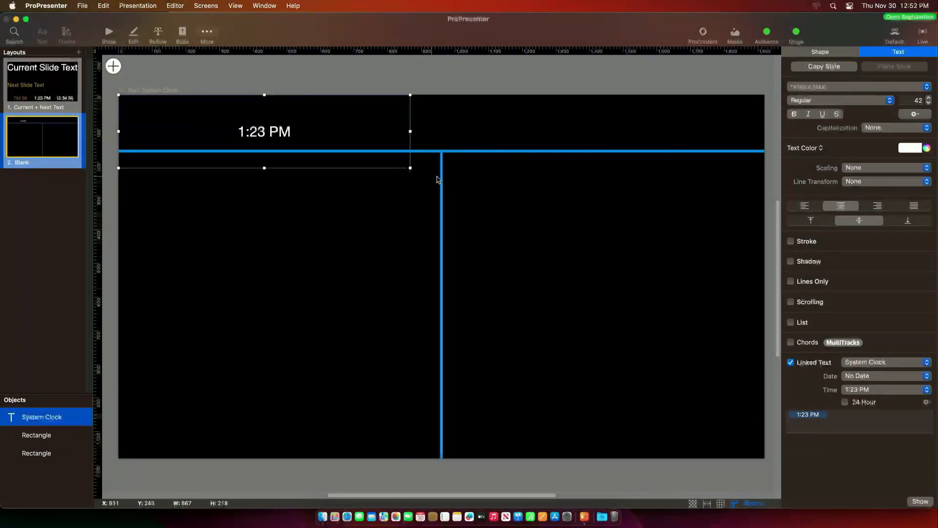
{"action": "left_click_drag", "start_coordinate": [410, 168], "coordinate": [381, 150]}
- Set the clock font size to 97 and the time format to 1:23:45 PM with seconds
{"action": "left_click_drag", "start_coordinate": [928, 98], "coordinate": [929, 98]}
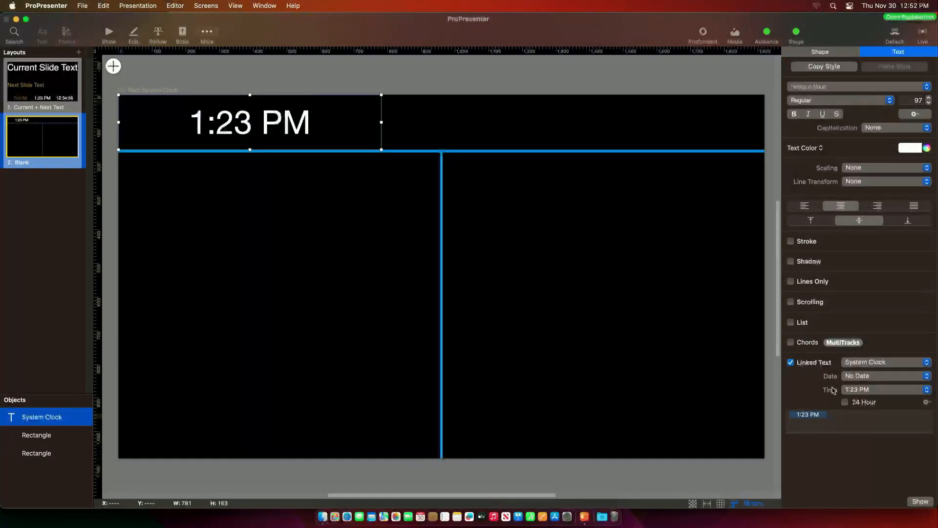
{"action": "left_click", "coordinate": [893, 390]}
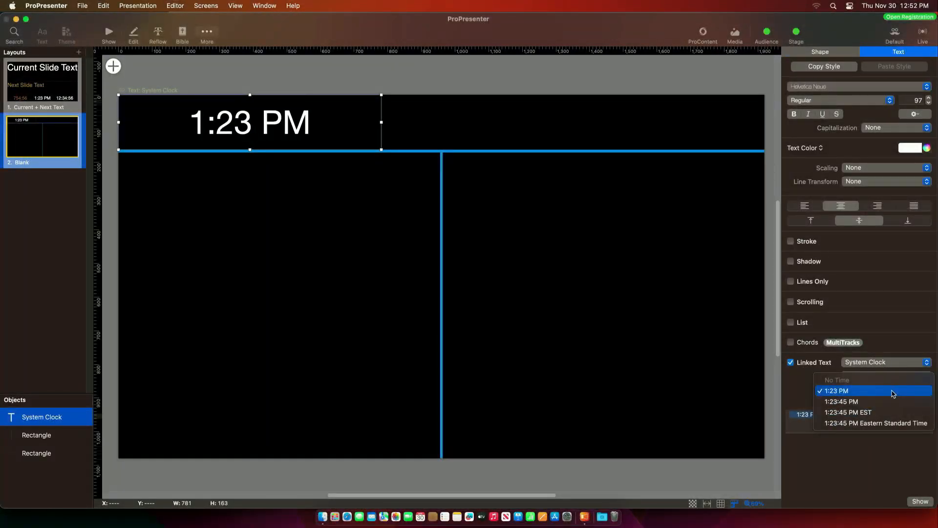
{"action": "left_click", "coordinate": [841, 402]}
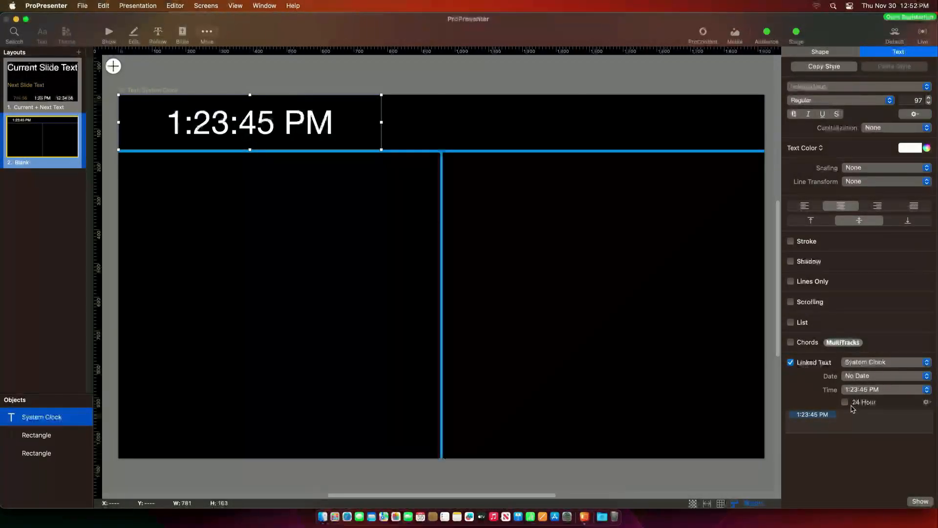
{"action": "left_click", "coordinate": [845, 403]}
{"action": "left_click", "coordinate": [845, 402]}
{"action": "left_click_drag", "start_coordinate": [249, 149], "coordinate": [250, 134]}
- Add a second System Clock with date November 30, 2023 and No Time, sized beneath the time
{"action": "left_click", "coordinate": [164, 89]}
{"action": "left_click", "coordinate": [113, 66]}
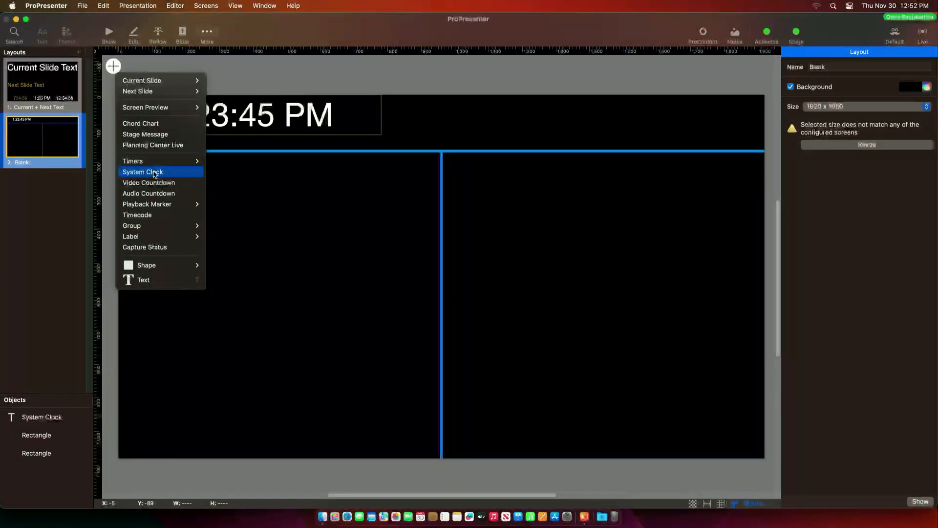
{"action": "left_click", "coordinate": [153, 172]}
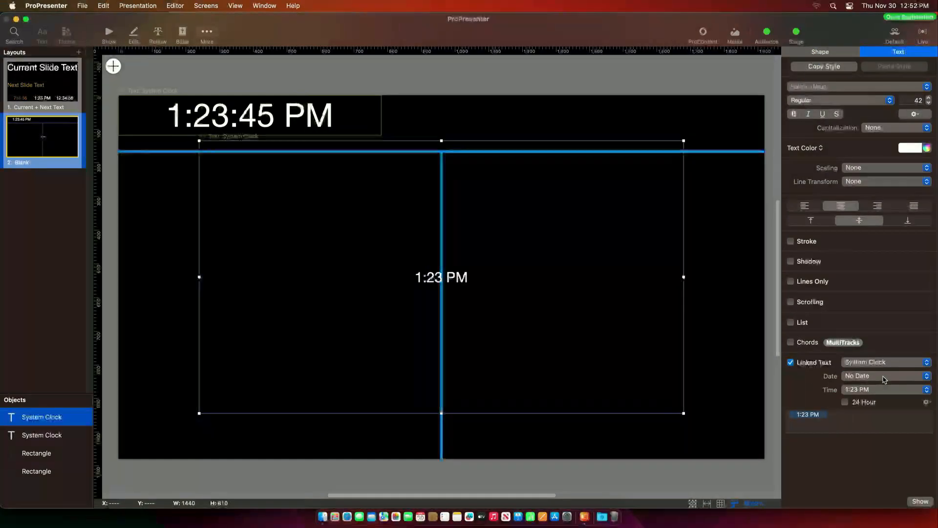
{"action": "left_click", "coordinate": [858, 375]}
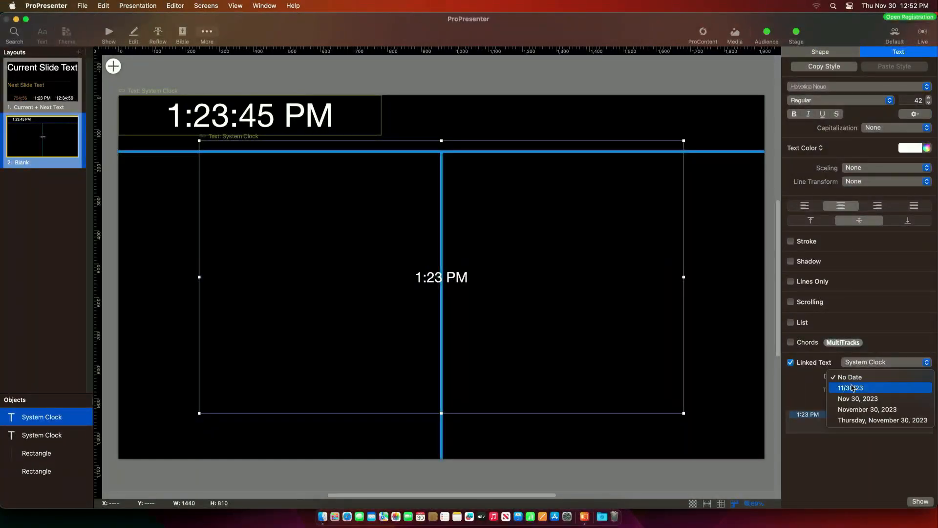
{"action": "left_click", "coordinate": [857, 409]}
{"action": "left_click", "coordinate": [857, 392]}
{"action": "left_click", "coordinate": [838, 380]}
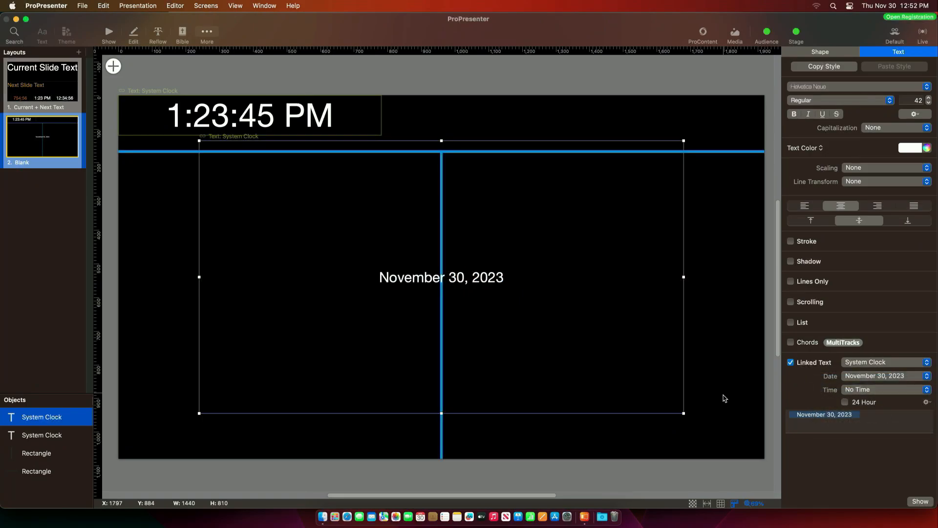
{"action": "left_click_drag", "start_coordinate": [682, 414], "coordinate": [291, 147]}
{"action": "left_click", "coordinate": [309, 207]}
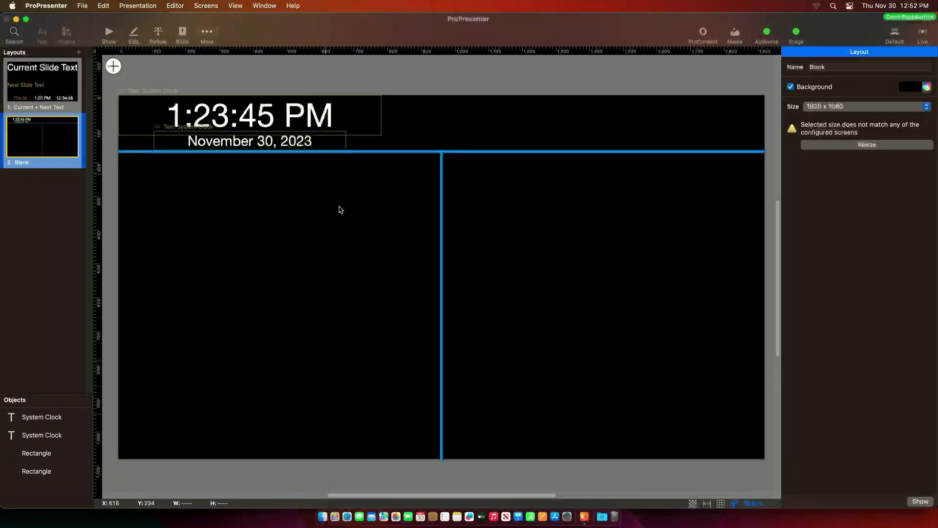
{"action": "left_click", "coordinate": [111, 67]}
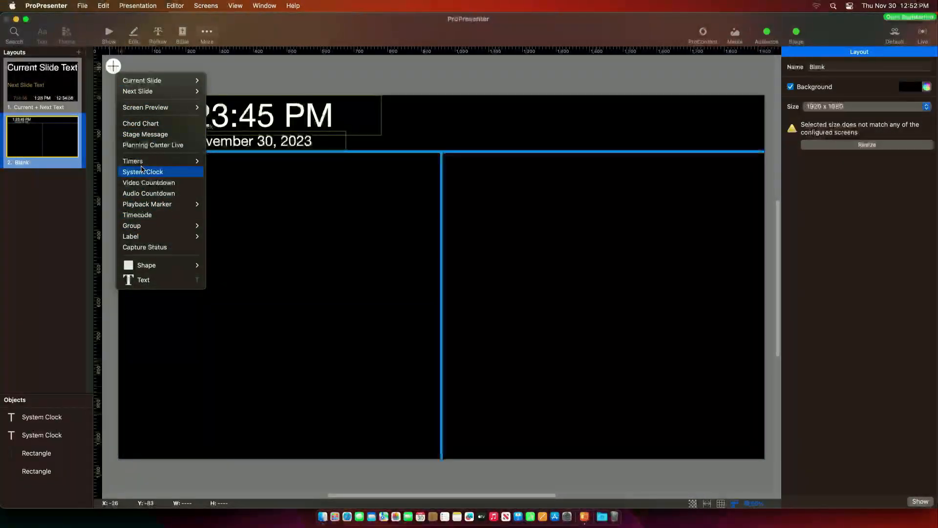
- Add a Planning Center Live object sized 609.5 x 163.2 in the top strip beside the clock
{"action": "mouse_move", "coordinate": [145, 163]}
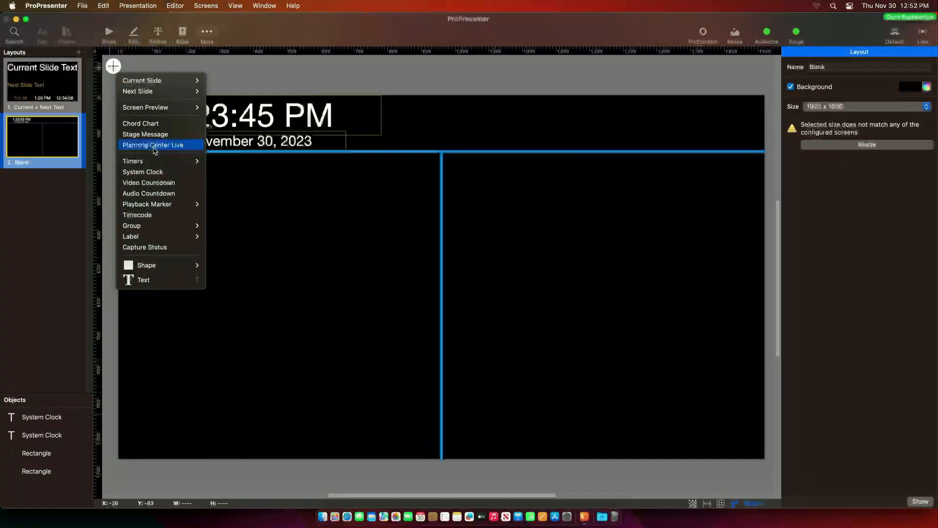
{"action": "left_click", "coordinate": [143, 145]}
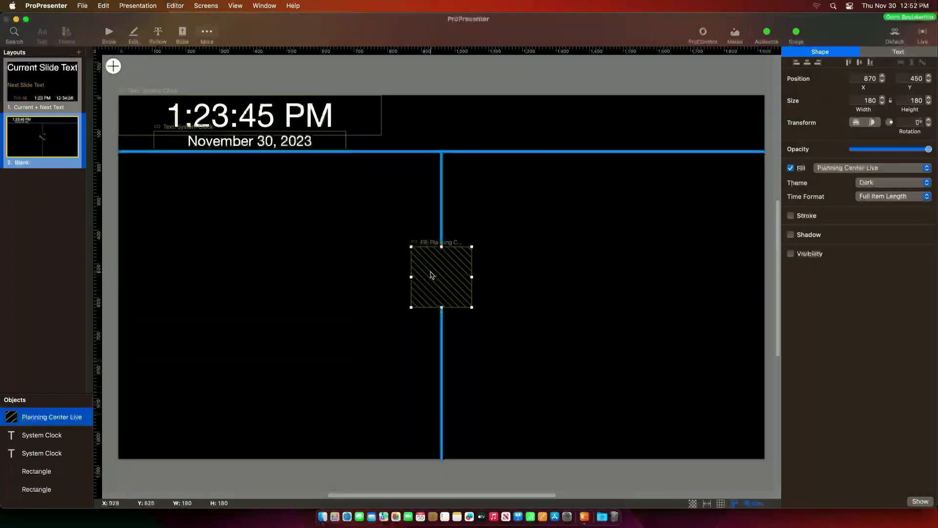
{"action": "left_click_drag", "start_coordinate": [431, 269], "coordinate": [611, 282]}
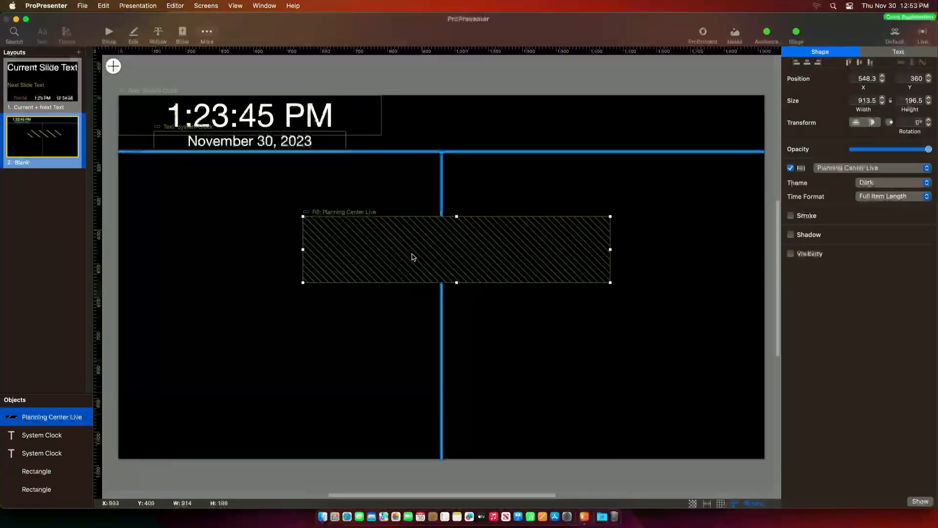
{"action": "left_click_drag", "start_coordinate": [490, 255], "coordinate": [548, 257]}
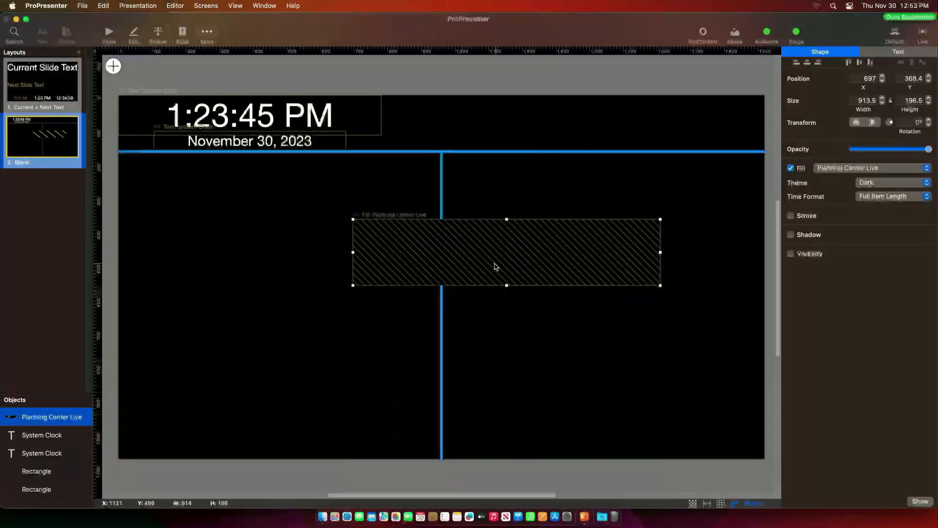
{"action": "left_click_drag", "start_coordinate": [504, 258], "coordinate": [489, 134]}
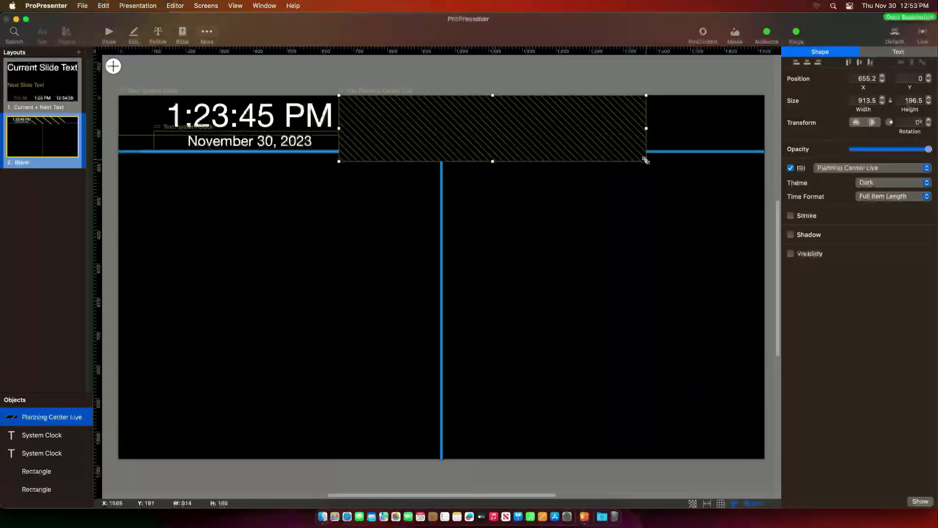
{"action": "left_click_drag", "start_coordinate": [647, 161], "coordinate": [546, 149]}
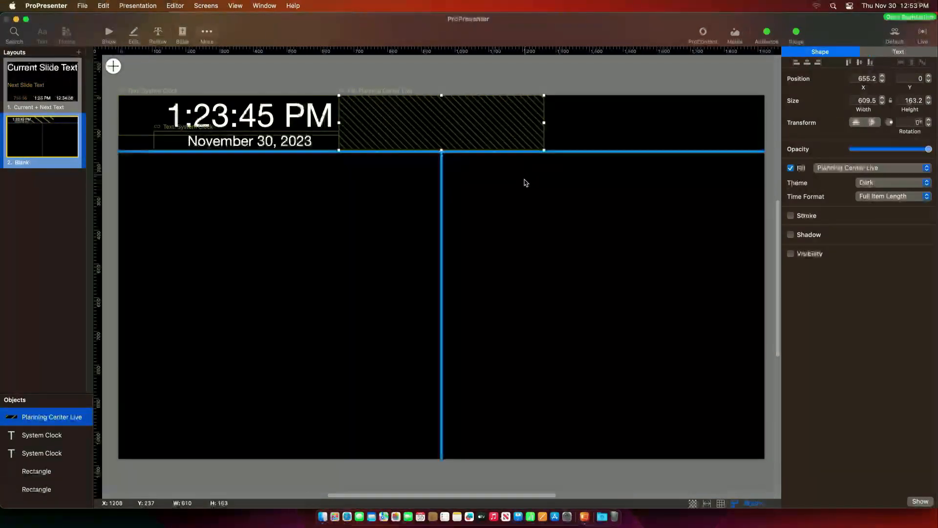
{"action": "left_click", "coordinate": [525, 235]}
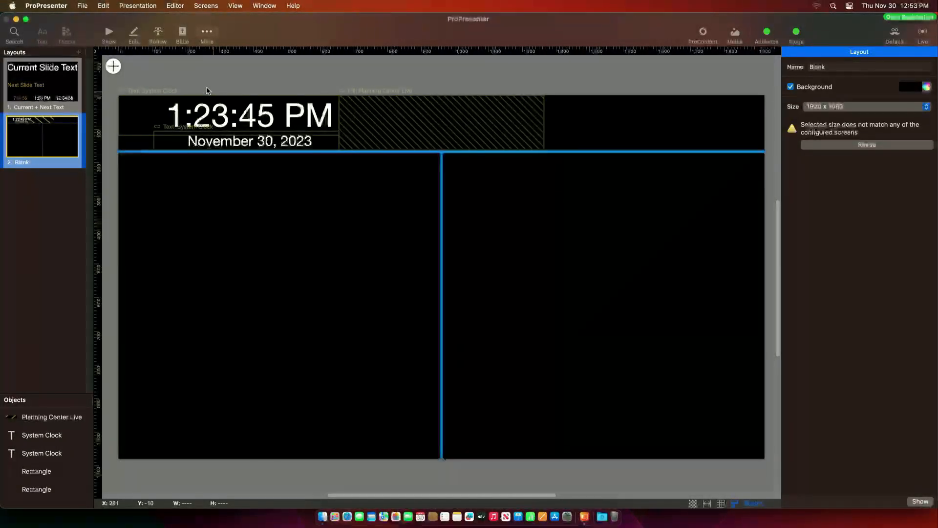
- Add a Video Countdown fitted into the top-right of the top strip, text size 75
{"action": "left_click", "coordinate": [113, 66]}
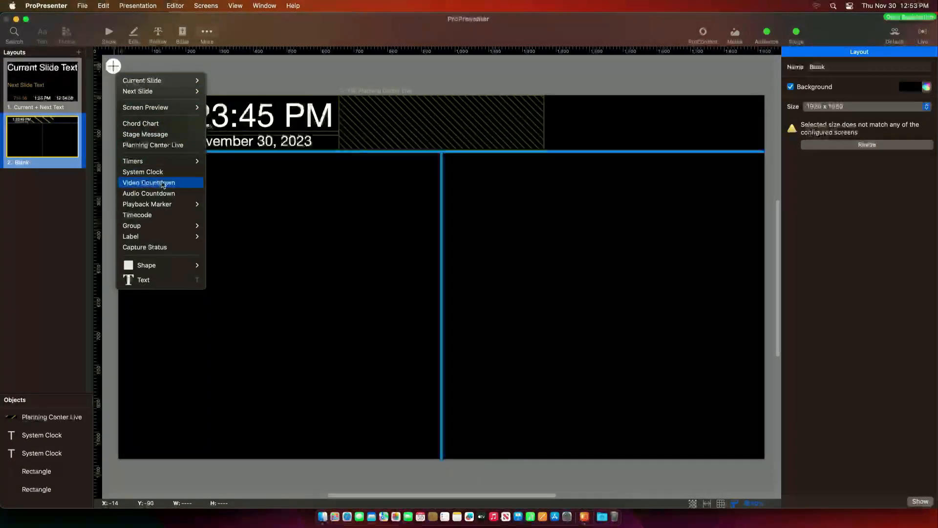
{"action": "left_click", "coordinate": [147, 183]}
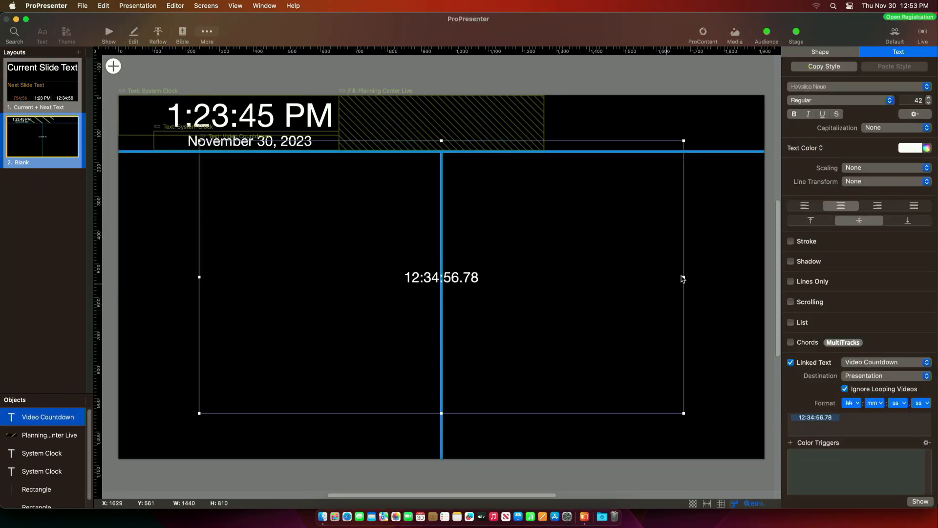
{"action": "left_click_drag", "start_coordinate": [196, 414], "coordinate": [491, 190]}
{"action": "left_click_drag", "start_coordinate": [611, 176], "coordinate": [667, 148]}
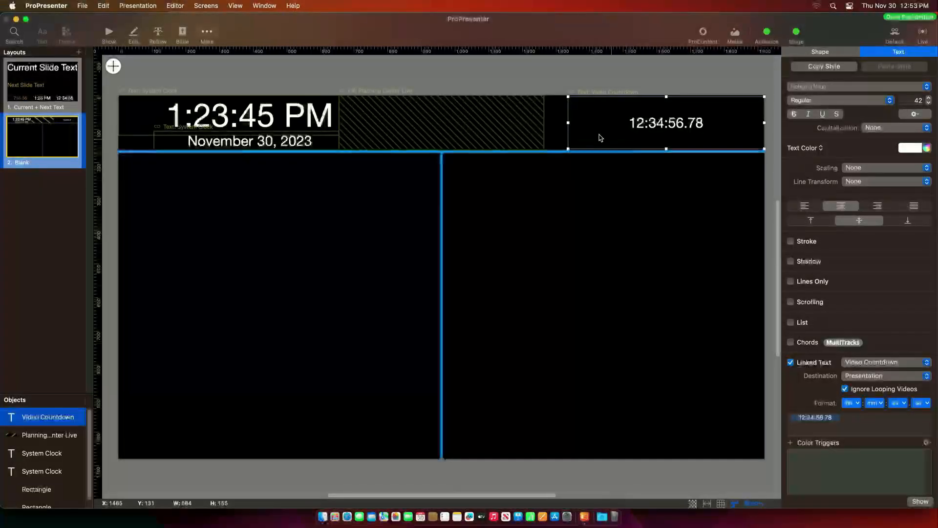
{"action": "left_click_drag", "start_coordinate": [568, 123], "coordinate": [544, 123]}
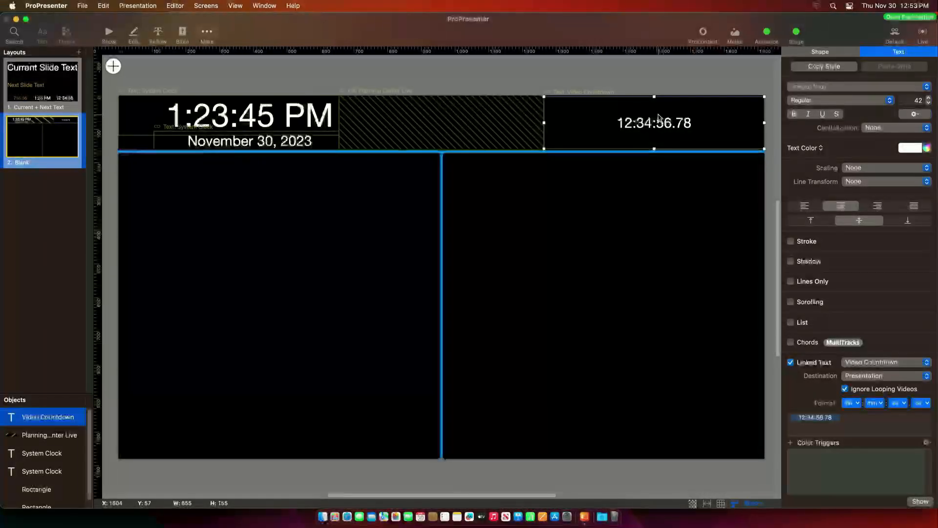
{"action": "left_click_drag", "start_coordinate": [655, 97], "coordinate": [655, 93]}
{"action": "left_click_drag", "start_coordinate": [656, 151], "coordinate": [655, 152]}
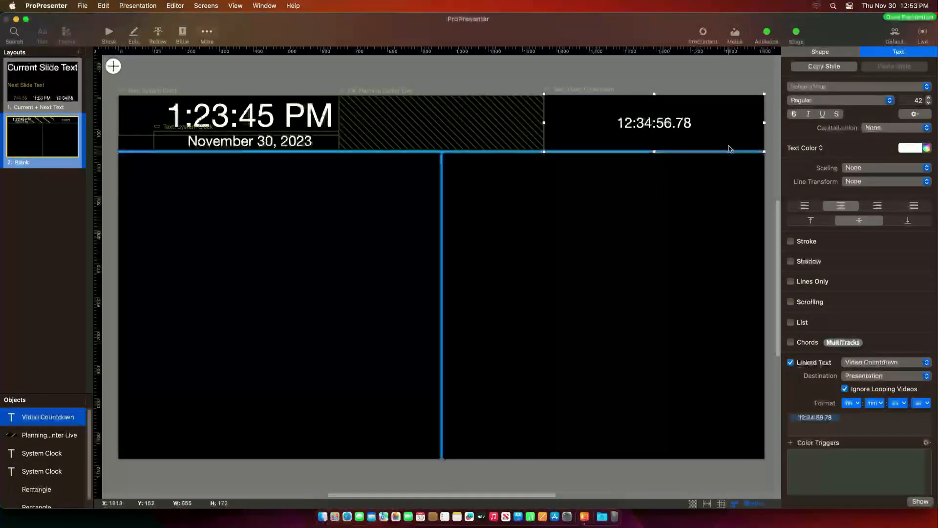
{"action": "left_click", "coordinate": [930, 98]}
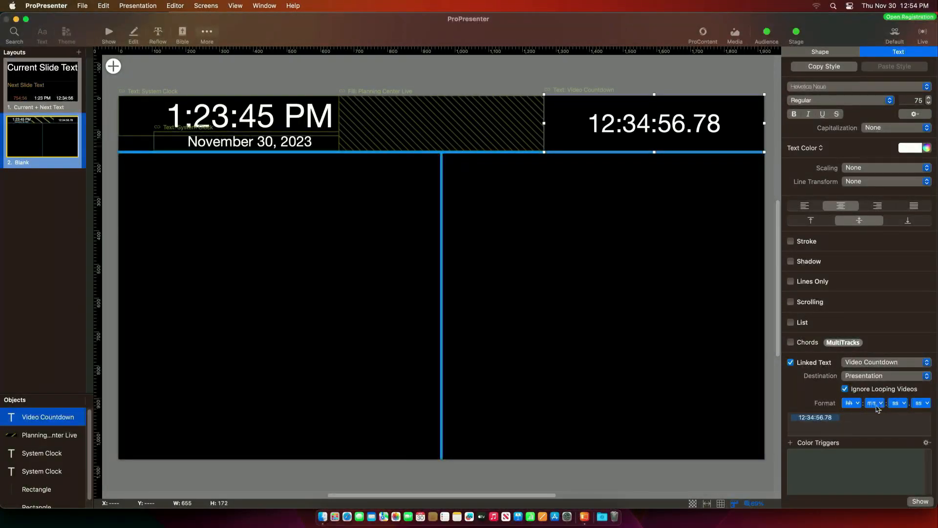
- Drop the hours and hundredths from the countdown format and enlarge its text further
{"action": "left_click", "coordinate": [925, 405]}
{"action": "left_click", "coordinate": [926, 436]}
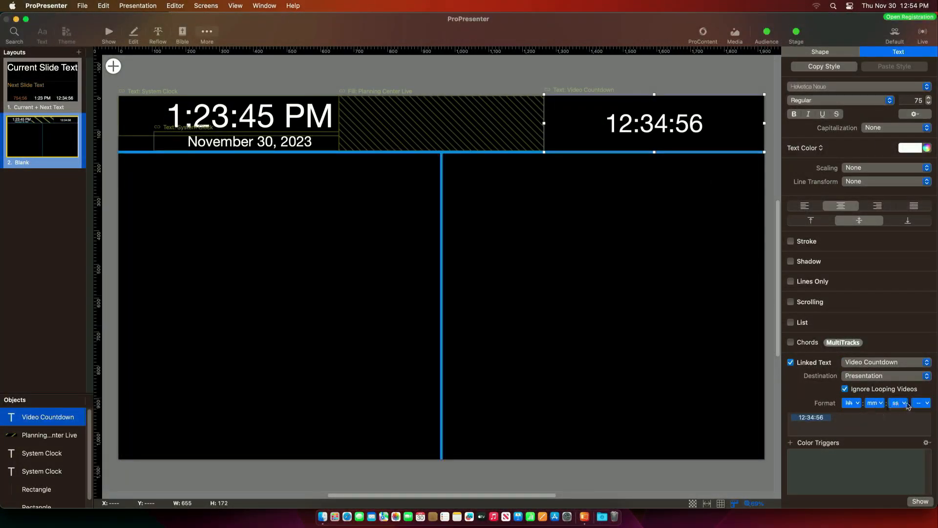
{"action": "left_click", "coordinate": [852, 403]}
{"action": "left_click", "coordinate": [855, 416]}
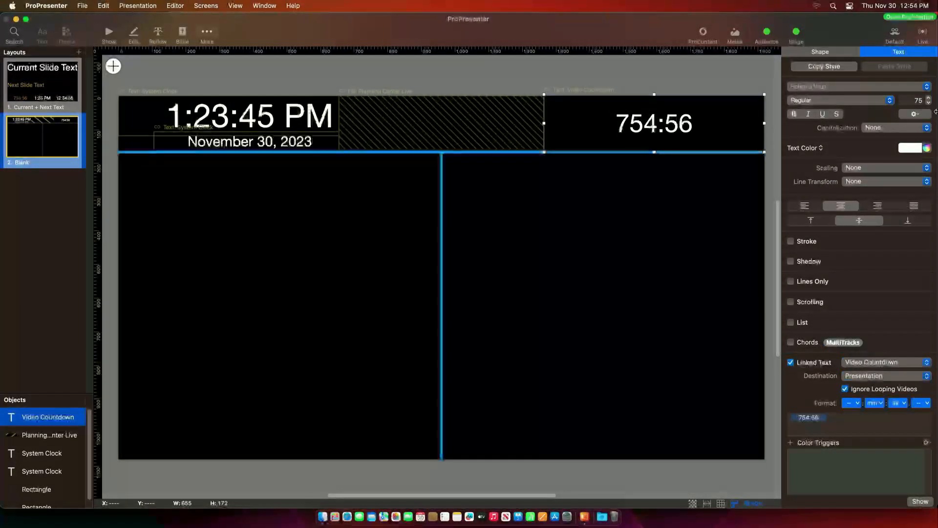
{"action": "left_click", "coordinate": [929, 99]}
{"action": "left_click", "coordinate": [929, 99]}
{"action": "left_click", "coordinate": [929, 99]}
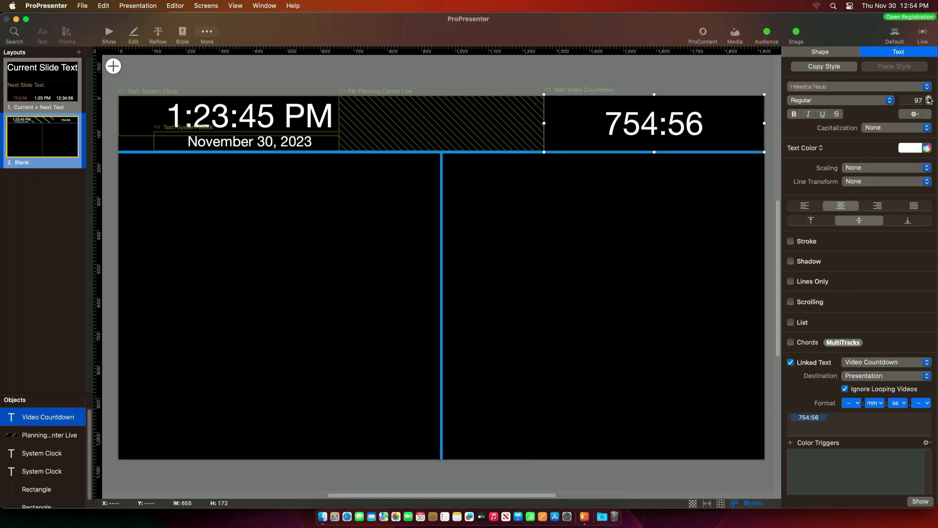
{"action": "left_click", "coordinate": [929, 98]}
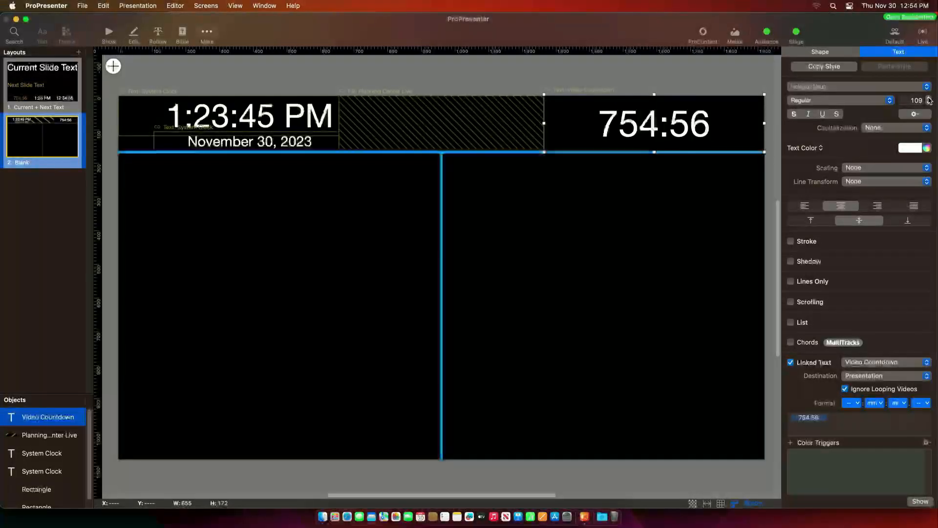
{"action": "left_click", "coordinate": [583, 228]}
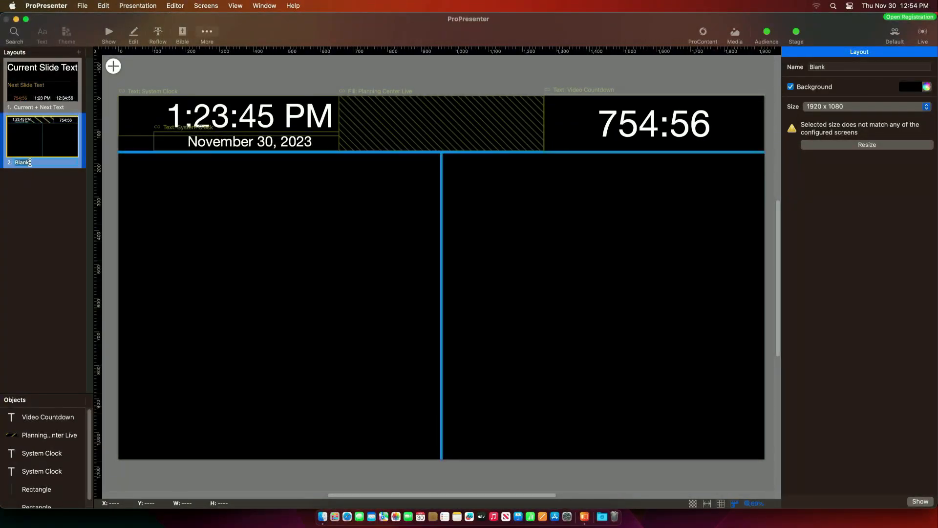
- Rename the stage layout from Blank to 'Teaching'
{"action": "type", "text": "Teaching"}
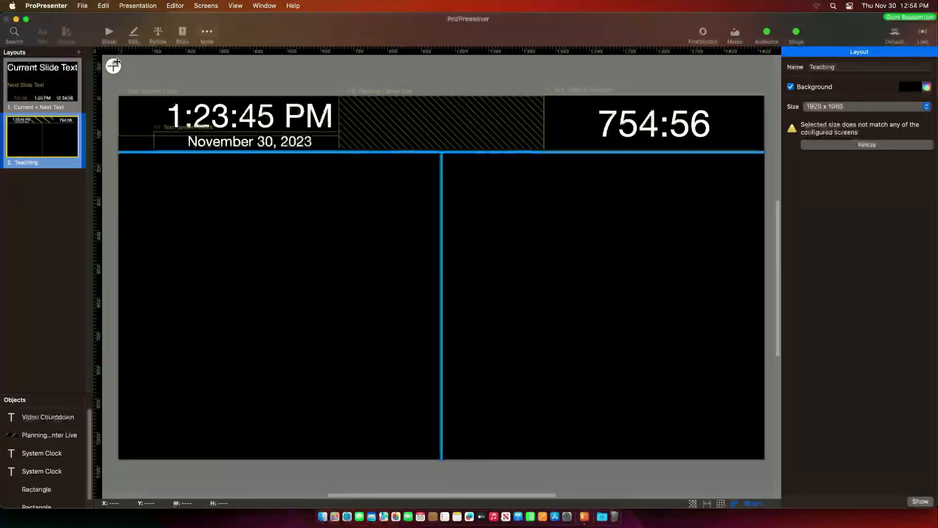
{"action": "left_click", "coordinate": [113, 66]}
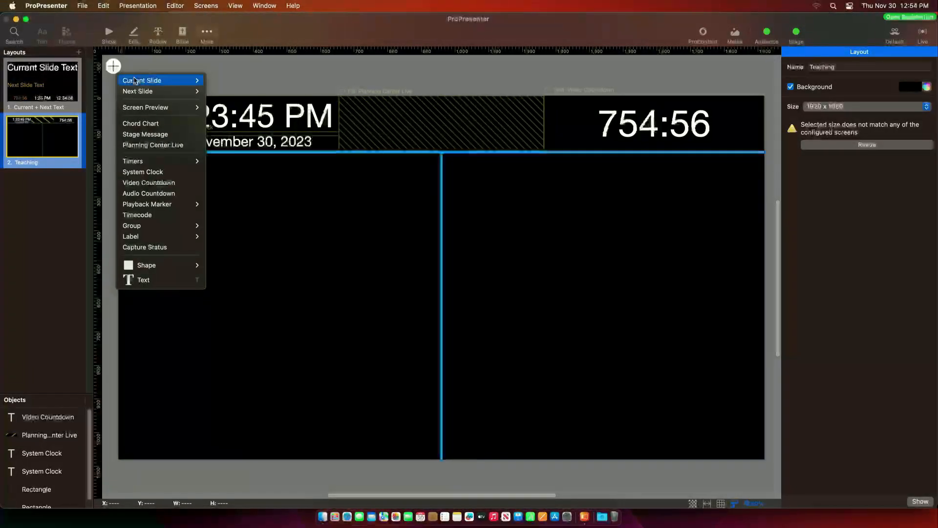
- Add a Current Slide Text box filling the left half, centred, with font size 64
{"action": "mouse_move", "coordinate": [153, 82]}
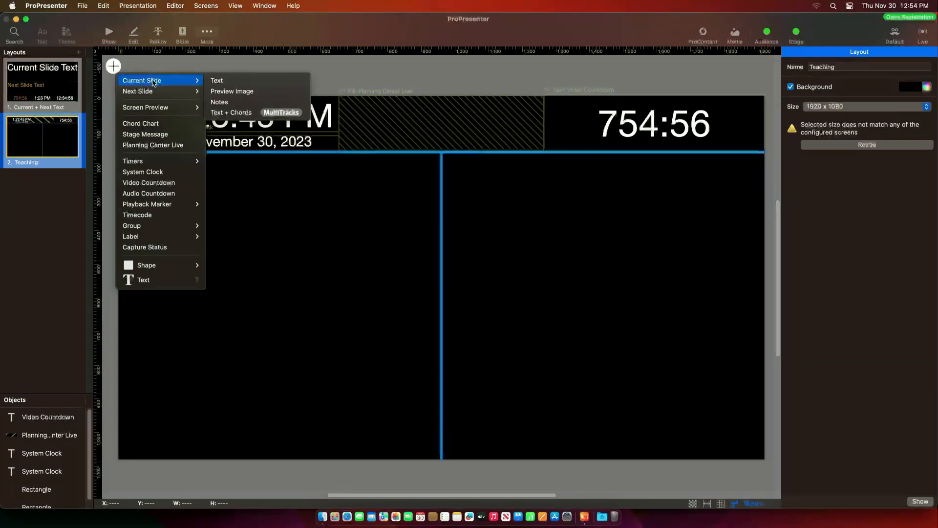
{"action": "left_click", "coordinate": [222, 83]}
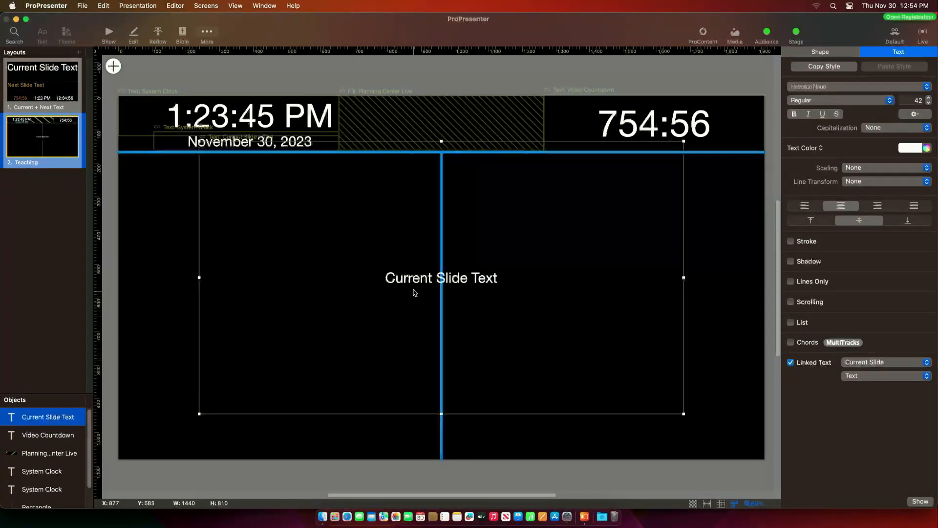
{"action": "left_click_drag", "start_coordinate": [413, 293], "coordinate": [335, 301]}
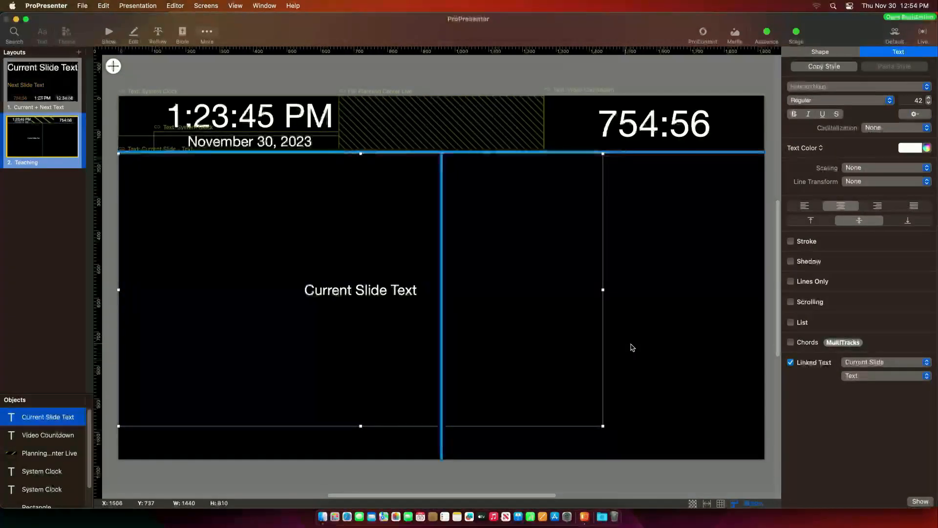
{"action": "left_click_drag", "start_coordinate": [604, 290], "coordinate": [442, 305]}
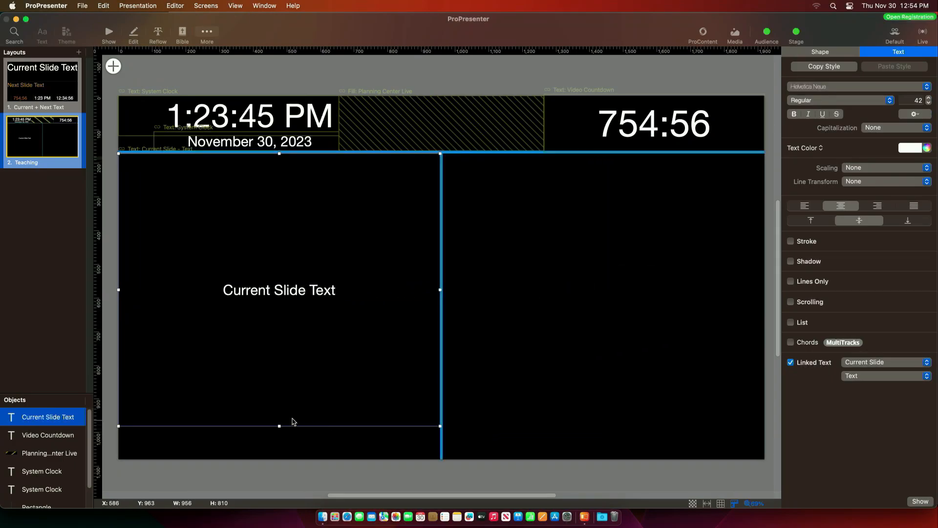
{"action": "left_click_drag", "start_coordinate": [279, 425], "coordinate": [281, 460]}
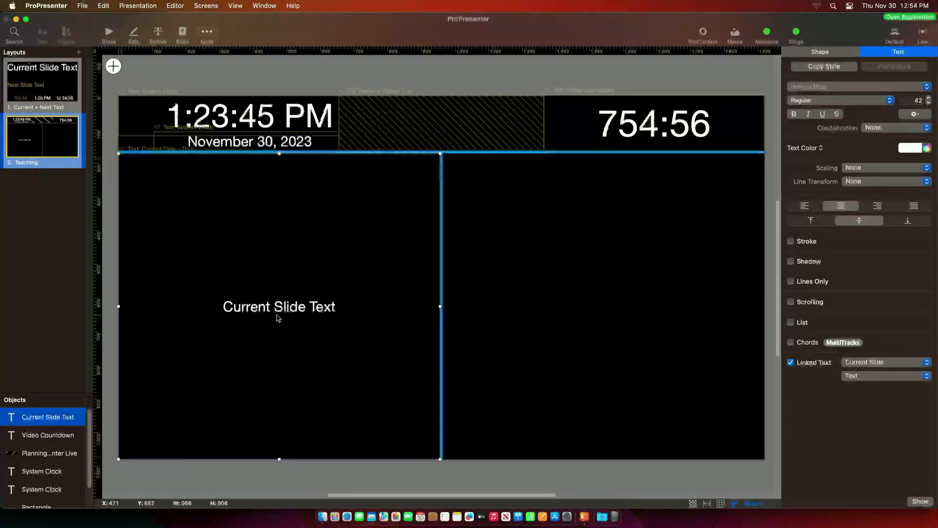
{"action": "left_click", "coordinate": [811, 221]}
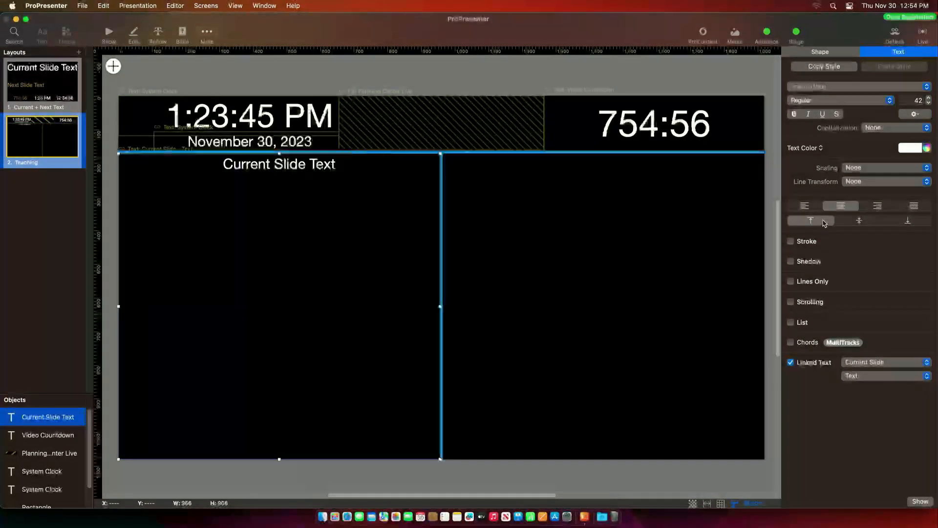
{"action": "left_click", "coordinate": [859, 220]}
{"action": "left_click", "coordinate": [806, 206]}
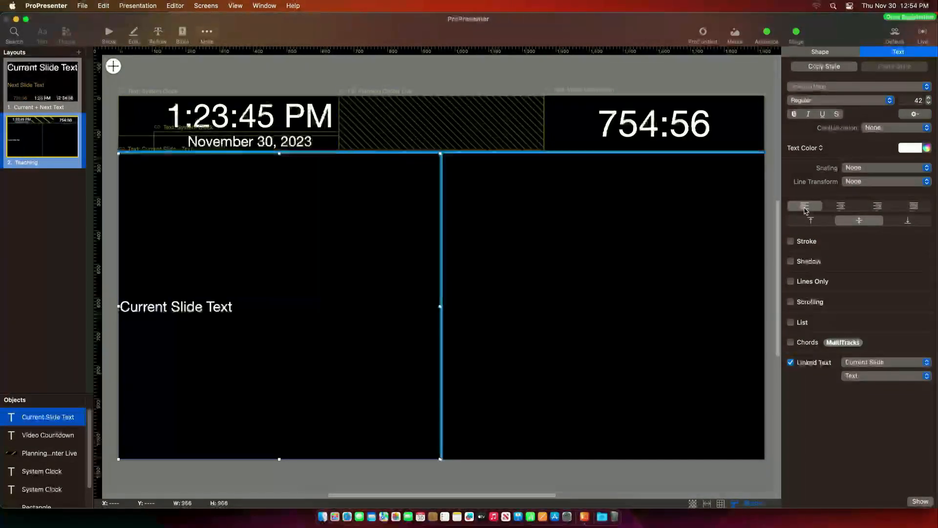
{"action": "left_click", "coordinate": [841, 206]}
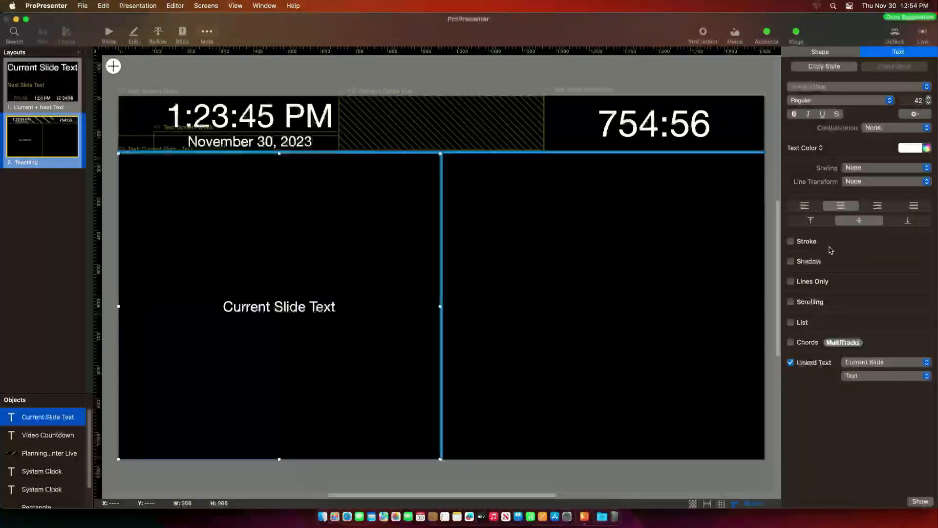
{"action": "left_click", "coordinate": [930, 98]}
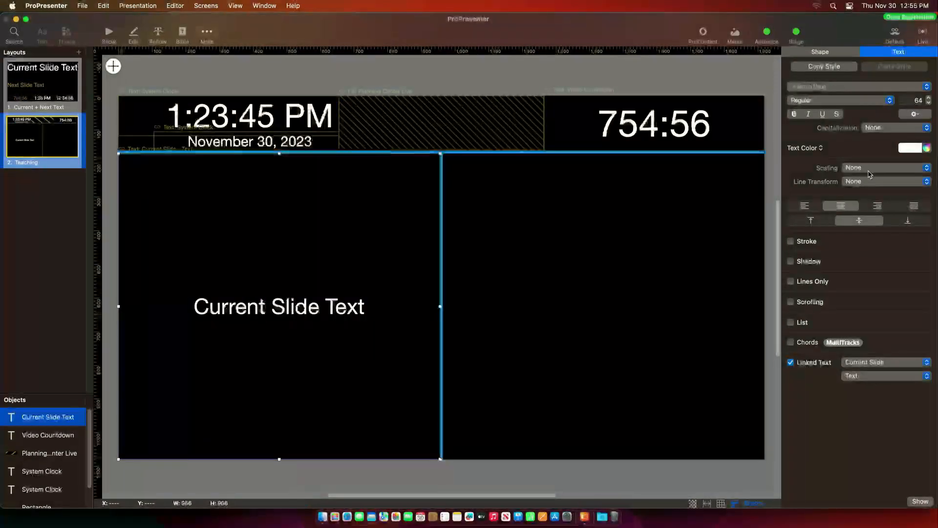
- Try Text down and Text up scaling on the current slide text, then set Scaling to None
{"action": "left_click", "coordinate": [915, 169]}
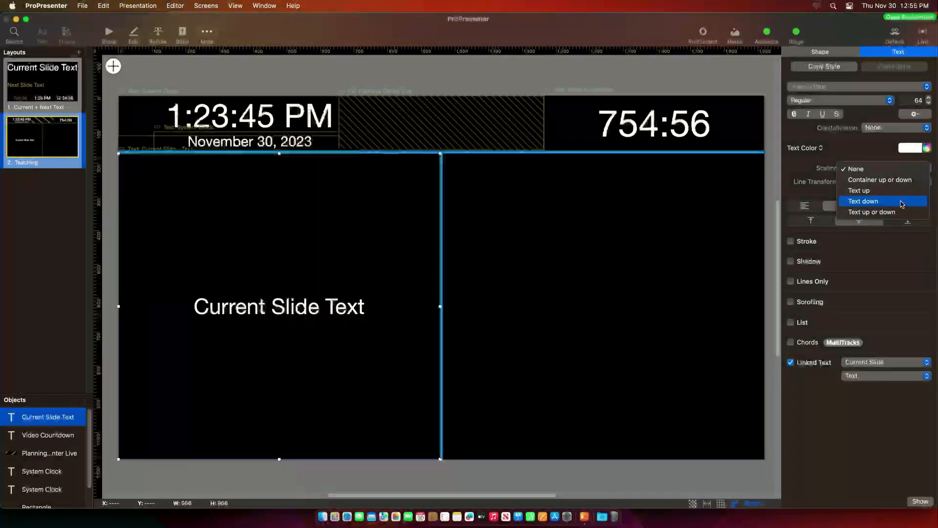
{"action": "left_click", "coordinate": [867, 205]}
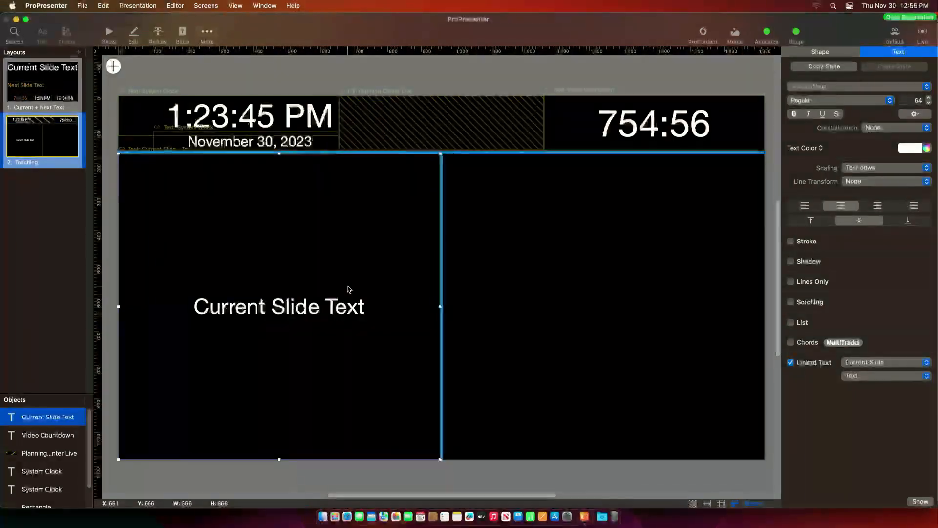
{"action": "left_click", "coordinate": [864, 169]}
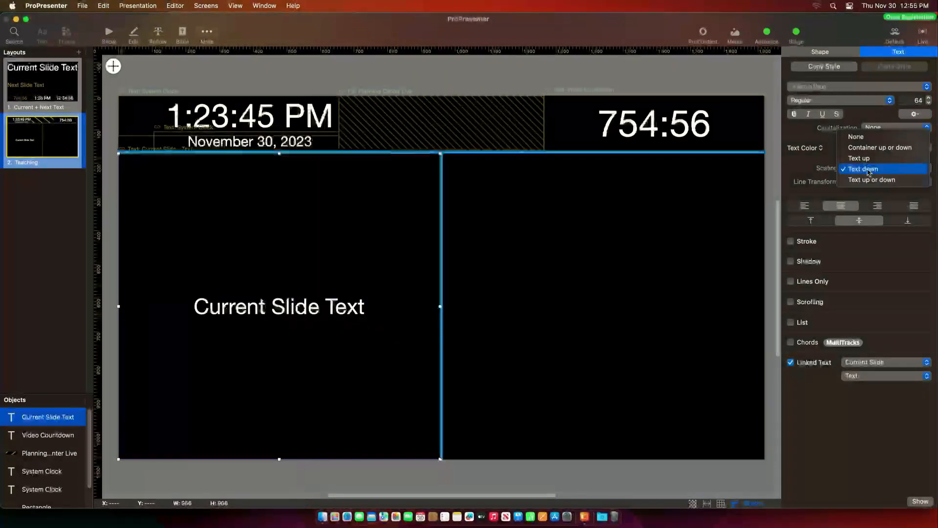
{"action": "left_click", "coordinate": [861, 158]}
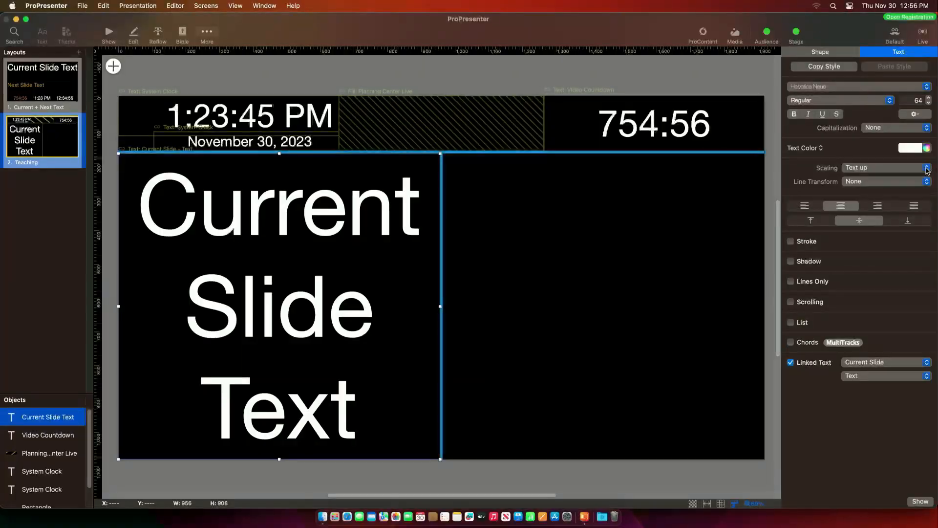
{"action": "left_click", "coordinate": [928, 168]}
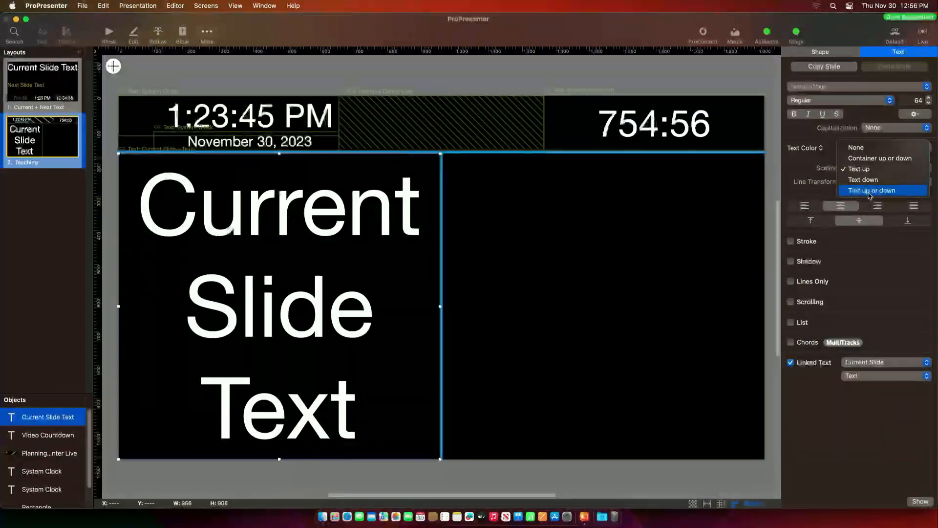
{"action": "left_click", "coordinate": [859, 148]}
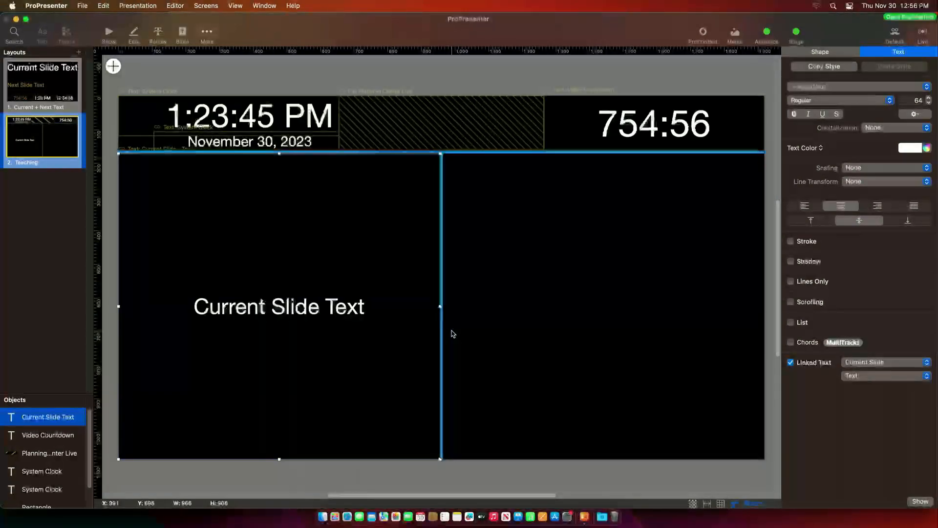
{"action": "left_click", "coordinate": [114, 67]}
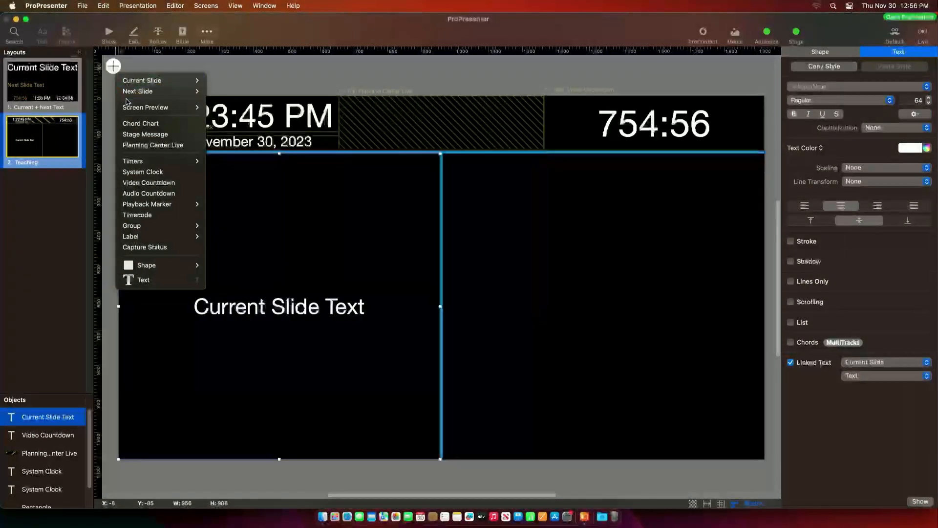
- Add a Next Slide Text box filling the right half, font size 87, coloured orange
{"action": "mouse_move", "coordinate": [146, 92]}
{"action": "left_click", "coordinate": [237, 91]}
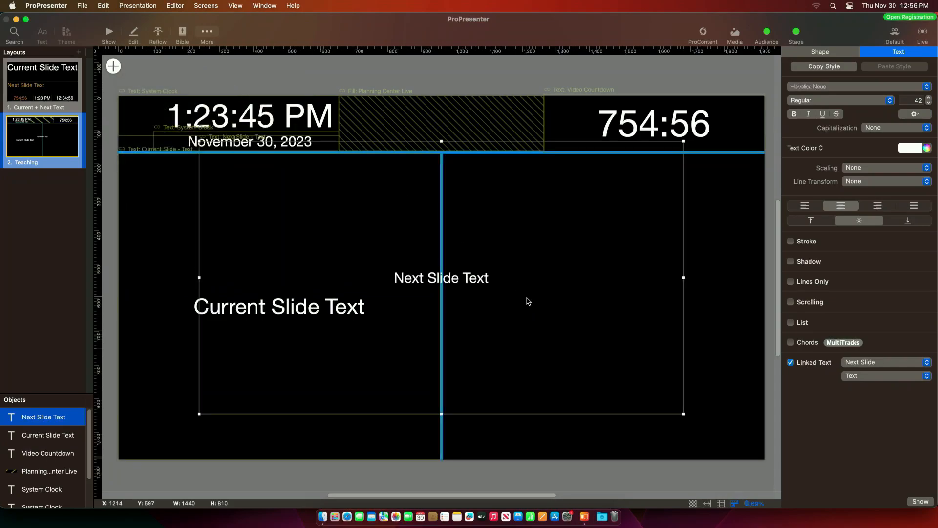
{"action": "left_click_drag", "start_coordinate": [477, 279], "coordinate": [555, 299]}
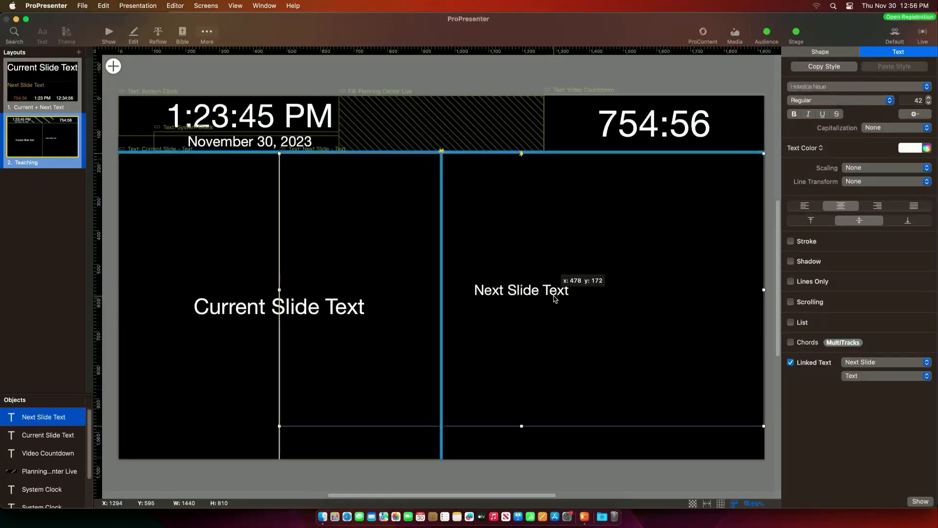
{"action": "left_click_drag", "start_coordinate": [279, 426], "coordinate": [445, 458]}
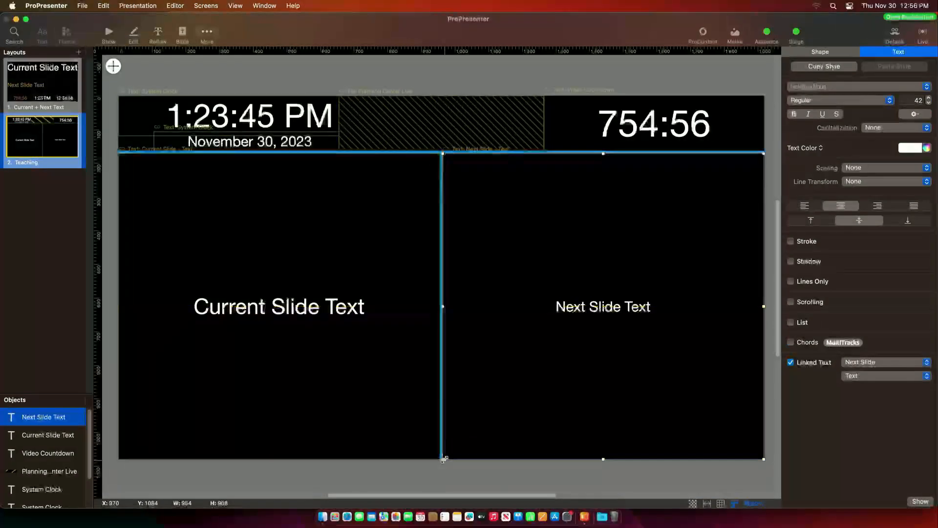
{"action": "left_click", "coordinate": [929, 99]}
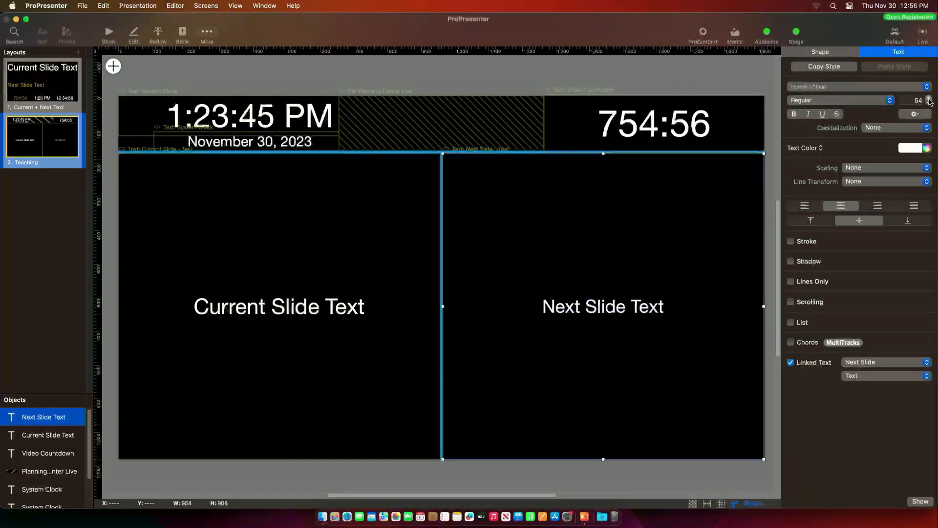
{"action": "left_click", "coordinate": [917, 148]}
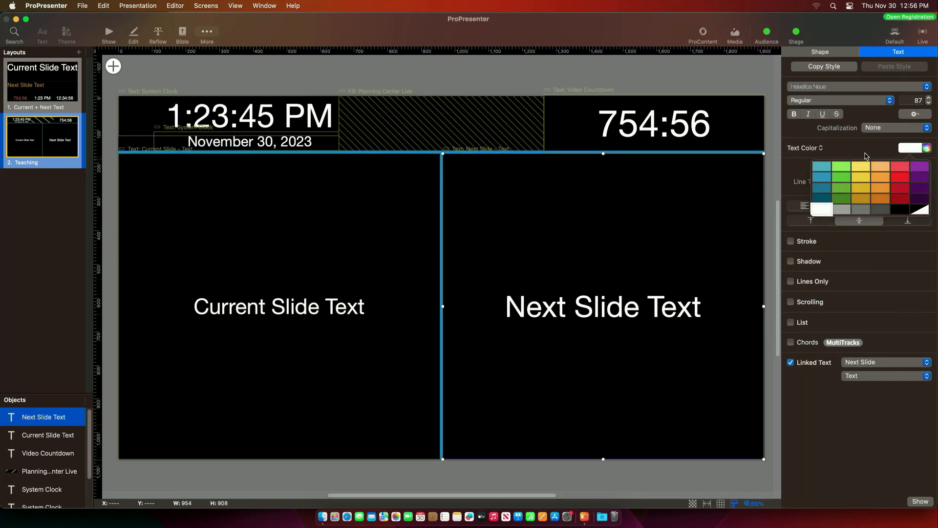
{"action": "left_click", "coordinate": [881, 180]}
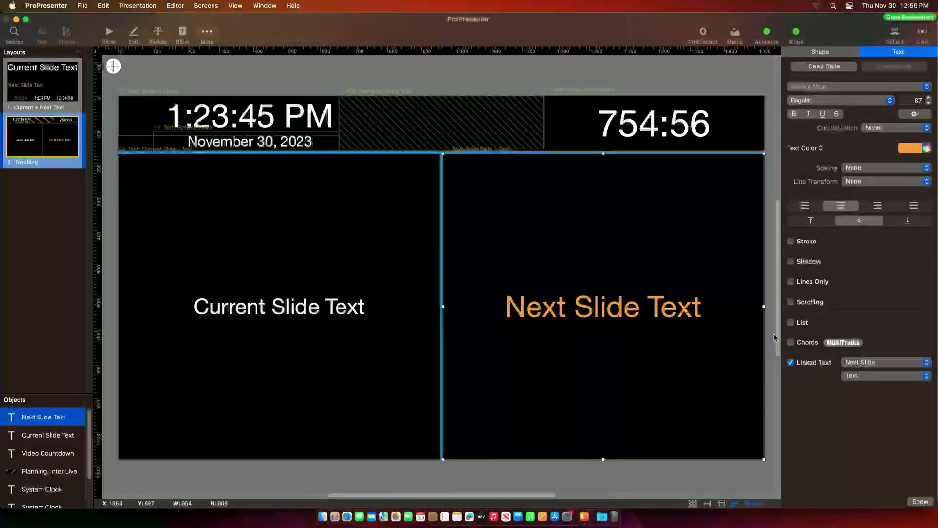
{"action": "left_click", "coordinate": [676, 462]}
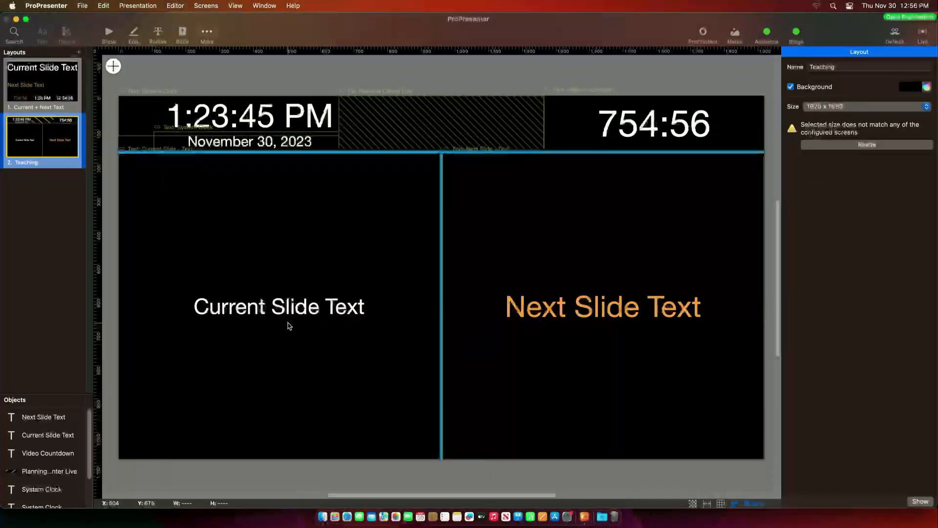
- Try All Caps on the current slide text, return capitalization to None, and close the editor
{"action": "left_click", "coordinate": [311, 311]}
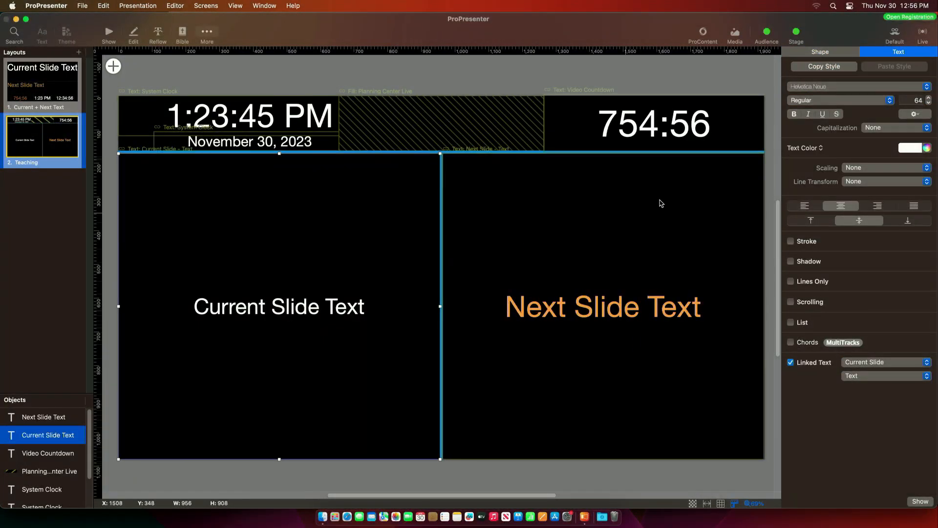
{"action": "left_click", "coordinate": [882, 128]}
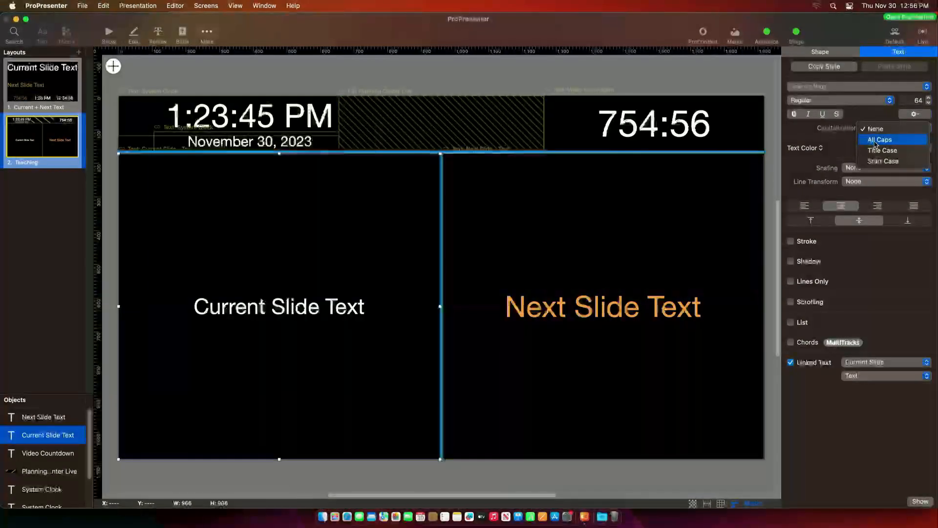
{"action": "left_click", "coordinate": [879, 136]}
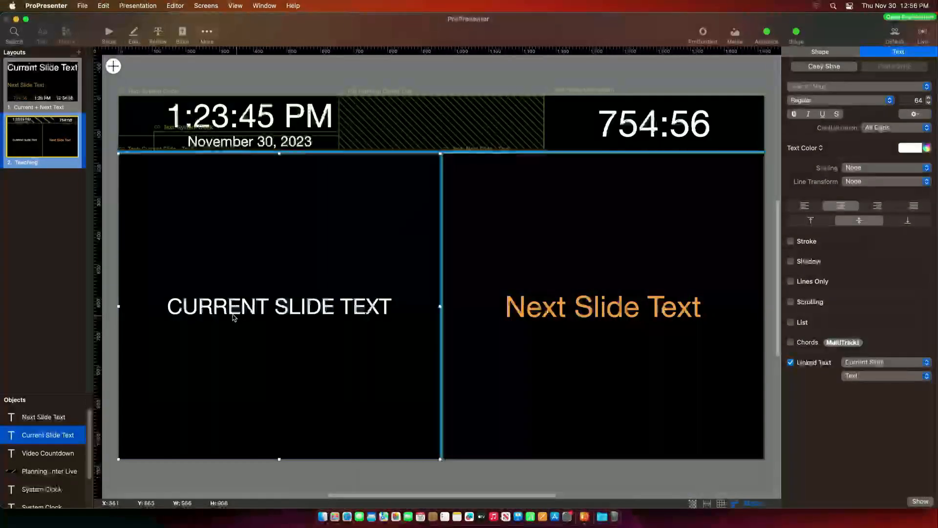
{"action": "left_click", "coordinate": [887, 127]}
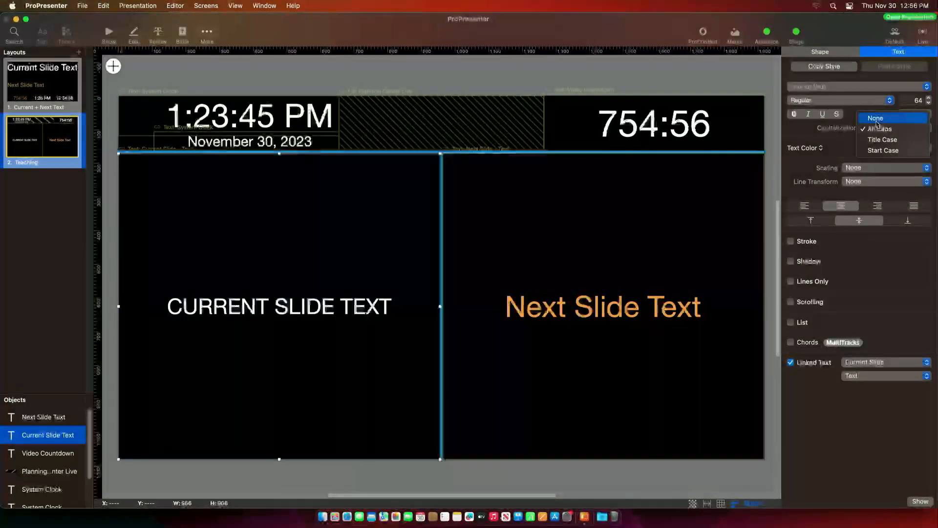
{"action": "left_click", "coordinate": [886, 120]}
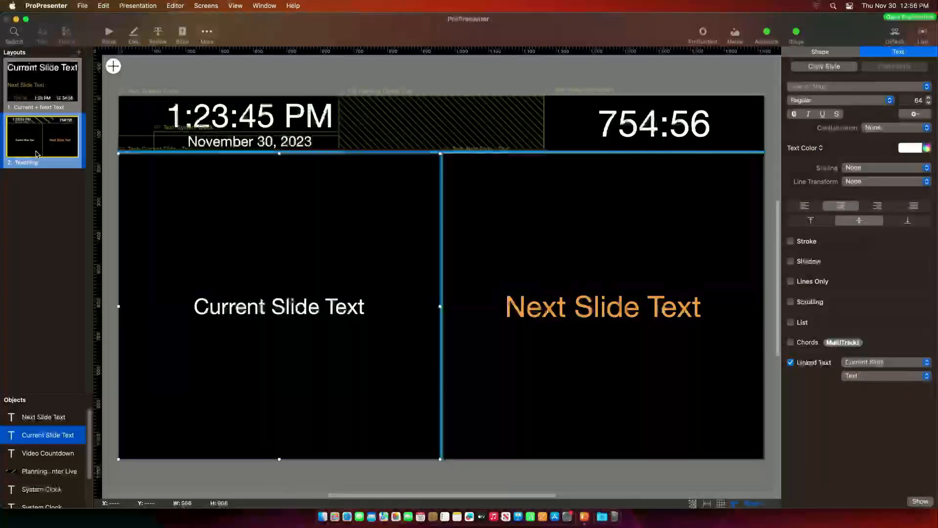
{"action": "left_click", "coordinate": [109, 32]}
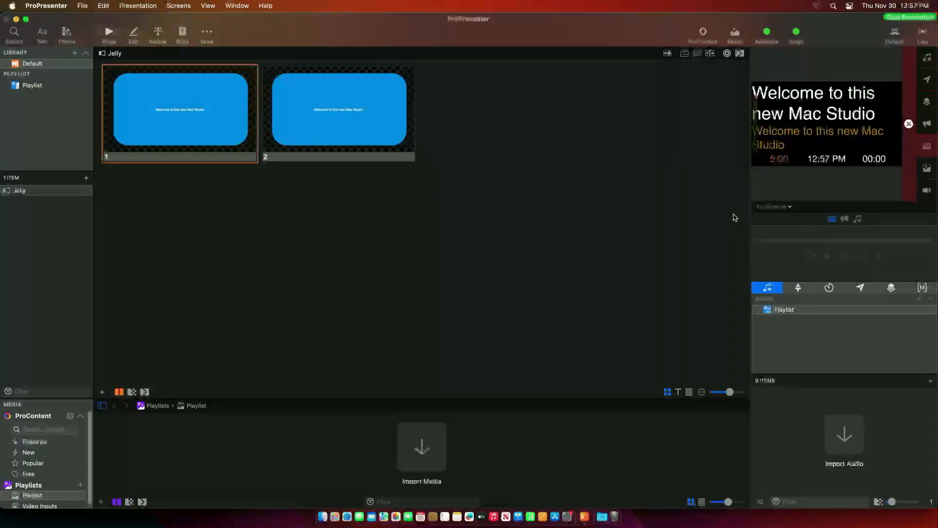
- Assign the Teaching layout to the Confidence stage screen and confirm it in the Stage panel
{"action": "left_click", "coordinate": [181, 6]}
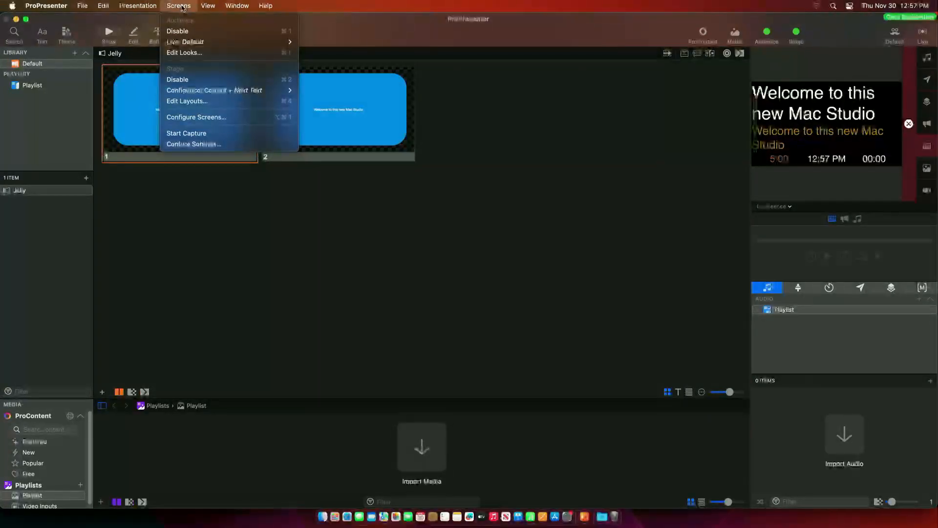
{"action": "mouse_move", "coordinate": [163, 94]}
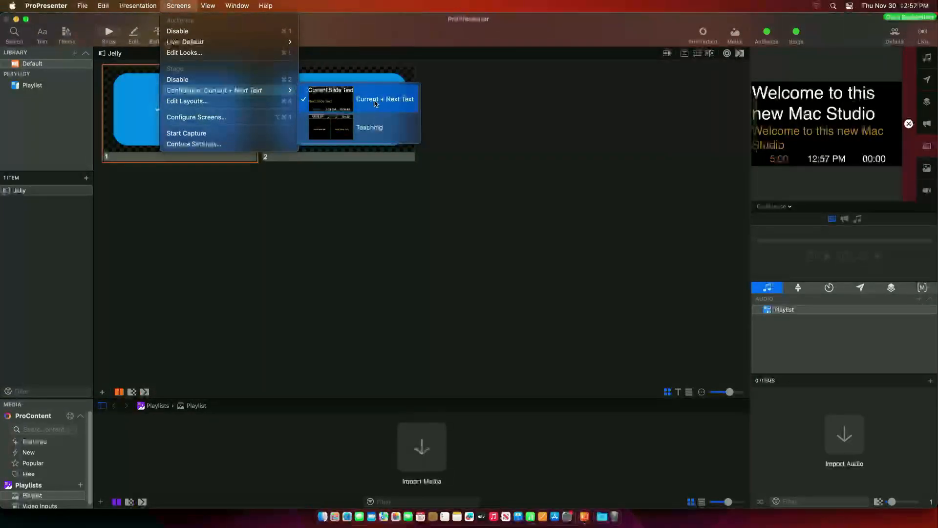
{"action": "left_click", "coordinate": [348, 135]}
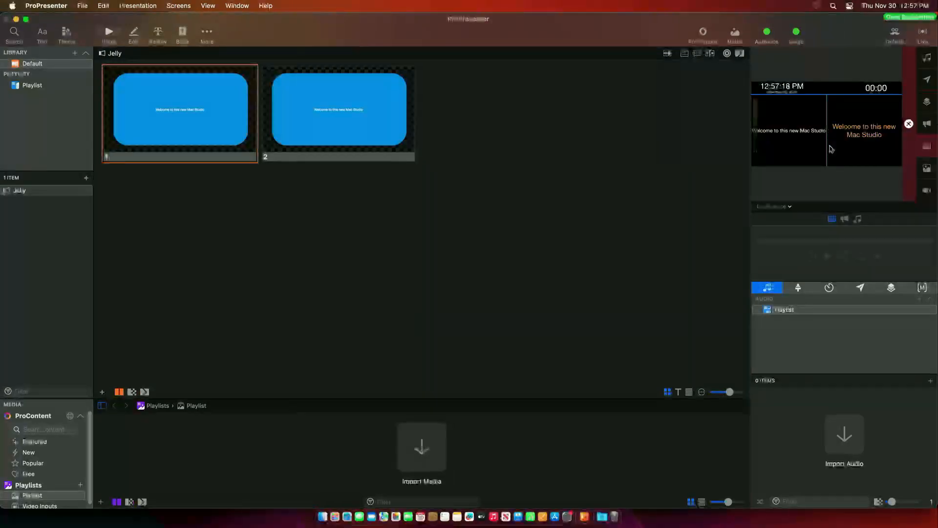
{"action": "left_click", "coordinate": [799, 288]}
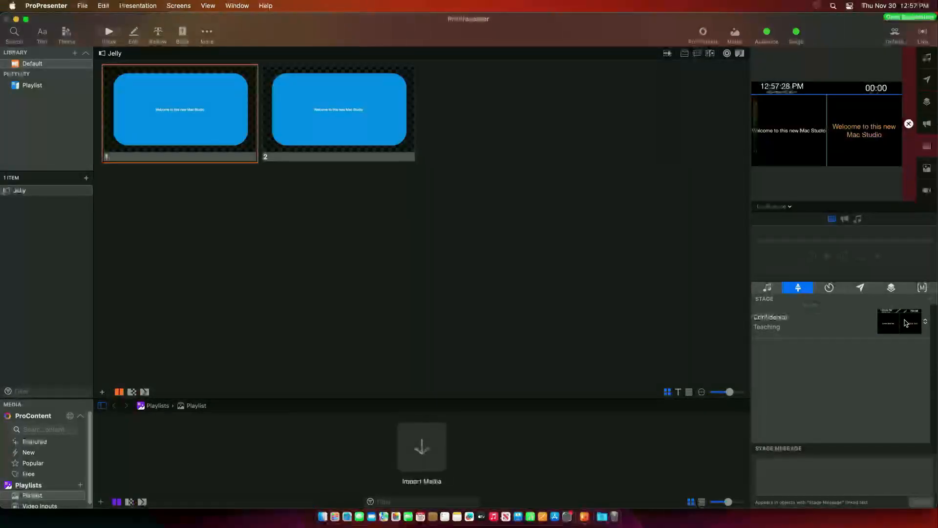
{"action": "left_click", "coordinate": [923, 322]}
{"action": "left_click", "coordinate": [919, 303]}
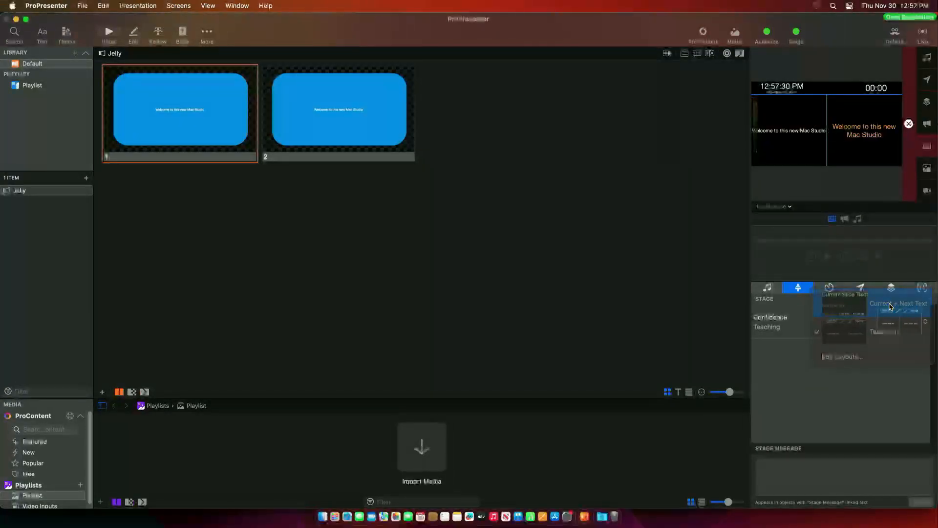
{"action": "left_click", "coordinate": [920, 330]}
{"action": "left_click", "coordinate": [870, 361]}
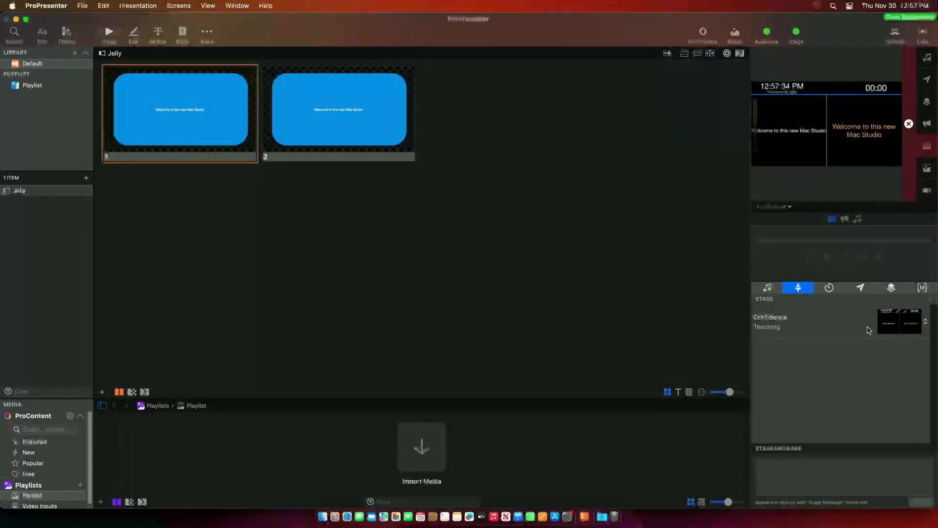
- Test the stage display by alternating slides 2 and 1 live
{"action": "left_click", "coordinate": [303, 152]}
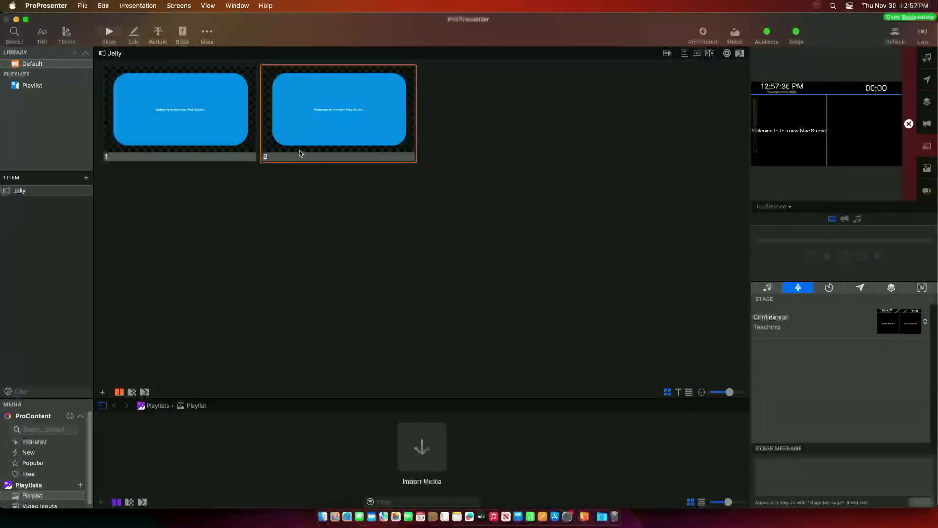
{"action": "left_click", "coordinate": [206, 125]}
{"action": "left_click", "coordinate": [384, 120]}
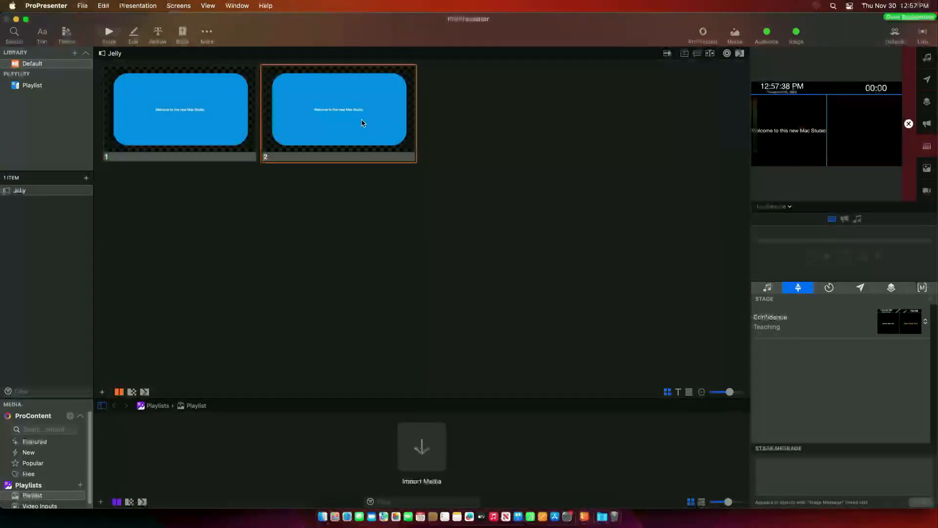
{"action": "left_click", "coordinate": [254, 116]}
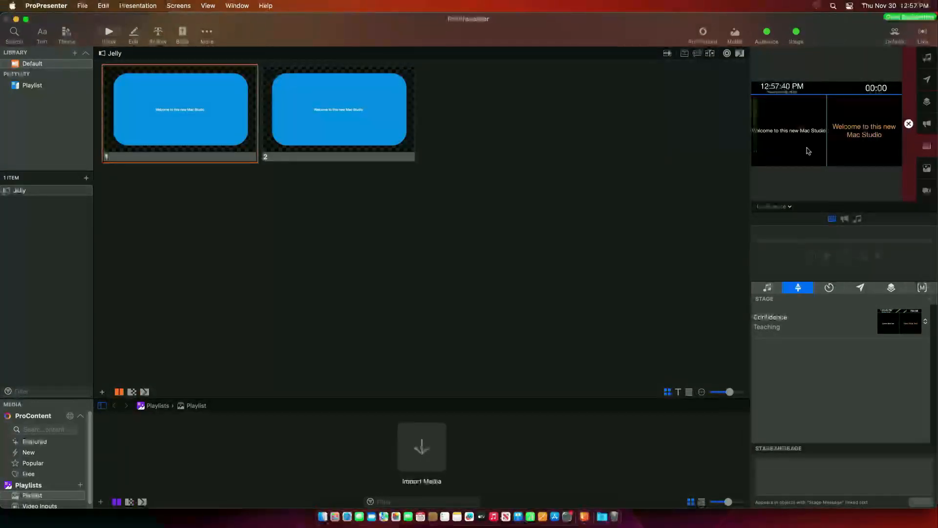
{"action": "left_click", "coordinate": [415, 140]}
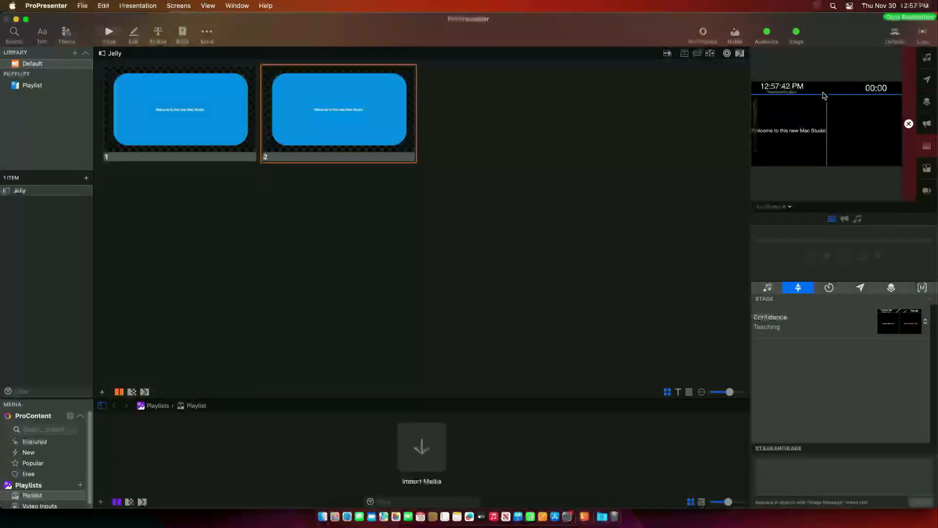
{"action": "left_click", "coordinate": [205, 132]}
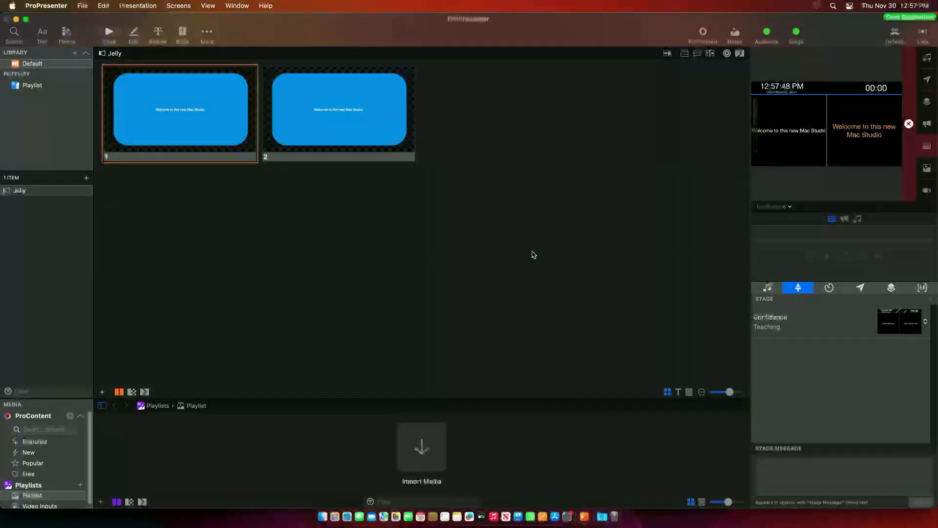
- Change slide 2's rounded rectangle fill to grey, then put slide 1 live
{"action": "right_click", "coordinate": [368, 130]}
{"action": "left_click", "coordinate": [399, 146]}
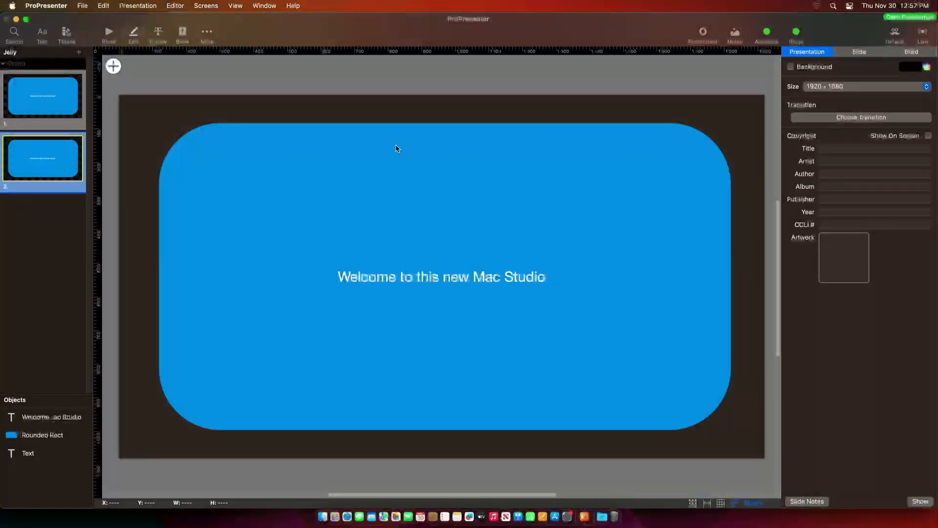
{"action": "left_click", "coordinate": [229, 226]}
{"action": "left_click", "coordinate": [177, 222]}
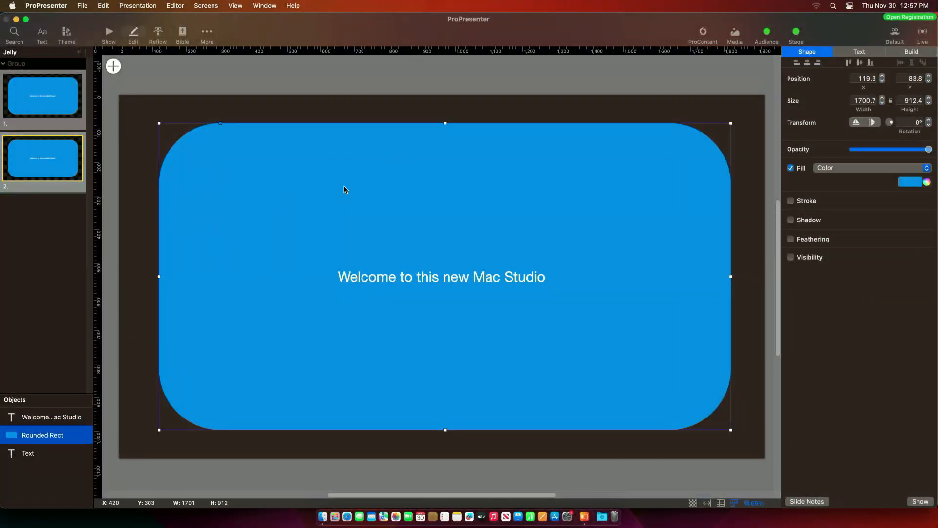
{"action": "left_click", "coordinate": [910, 182]}
{"action": "left_click", "coordinate": [899, 204]}
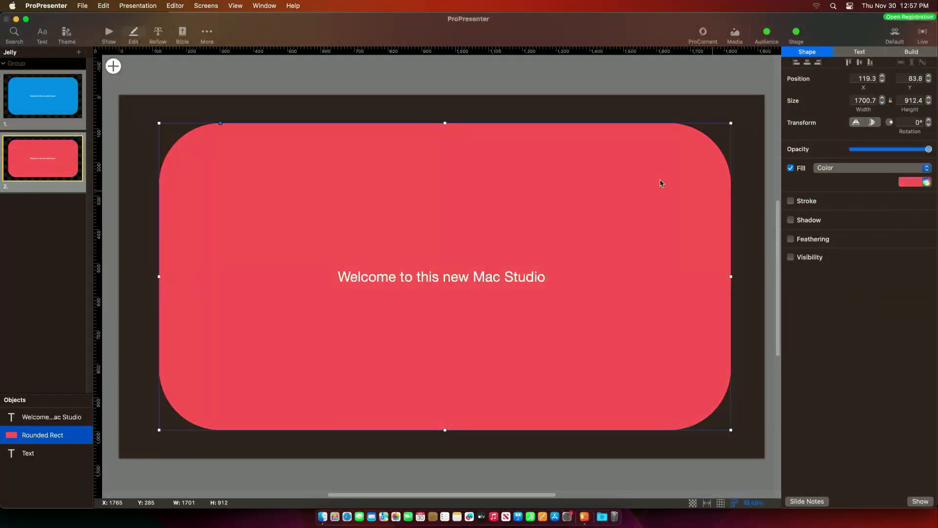
{"action": "left_click", "coordinate": [910, 182]}
{"action": "left_click", "coordinate": [860, 244]}
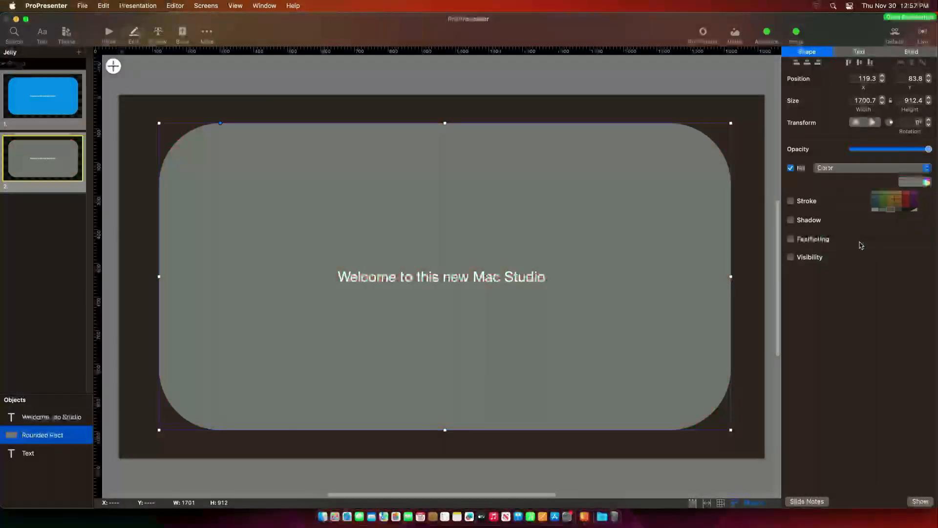
{"action": "left_click", "coordinate": [198, 93]}
{"action": "left_click", "coordinate": [108, 33]}
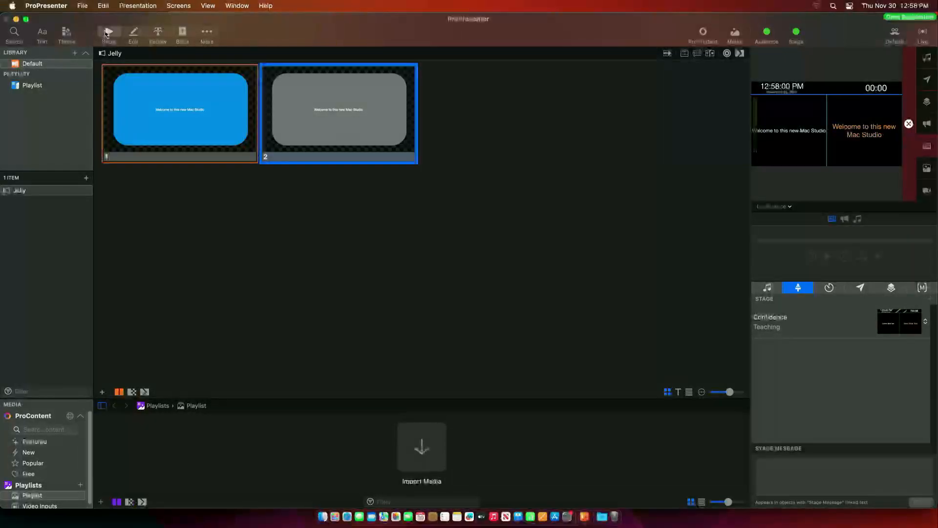
{"action": "left_click", "coordinate": [194, 121]}
- Replace slide 2's welcome text with 'ProPresenter is Cool.'
{"action": "right_click", "coordinate": [341, 106]}
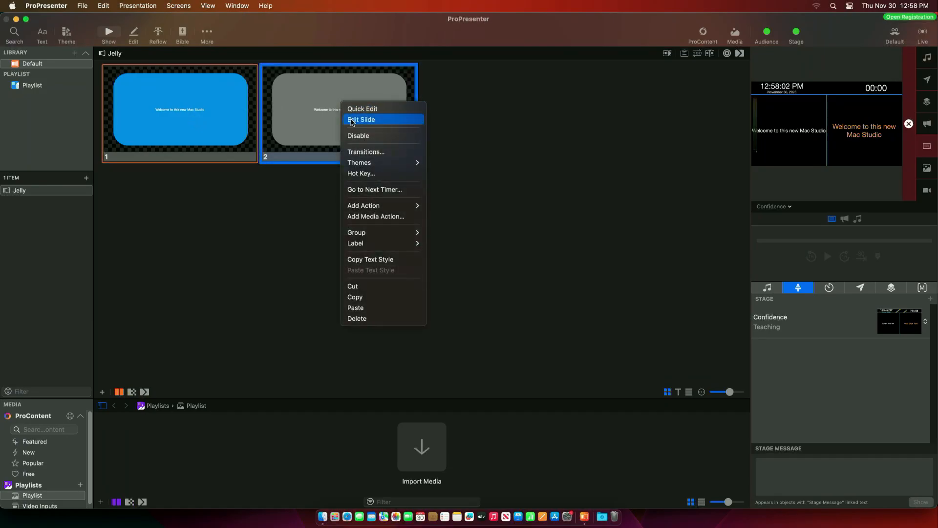
{"action": "left_click", "coordinate": [362, 120]}
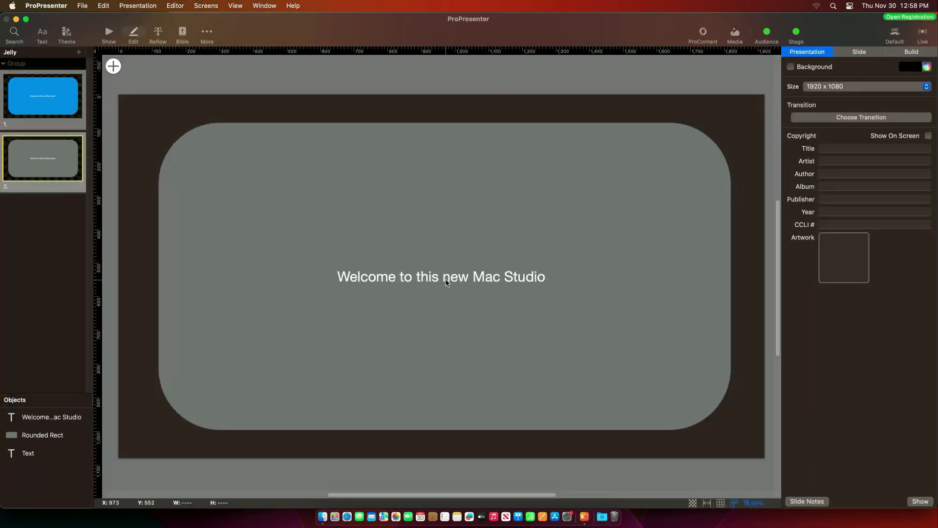
{"action": "double_click", "coordinate": [443, 280]}
{"action": "triple_click", "coordinate": [487, 280]}
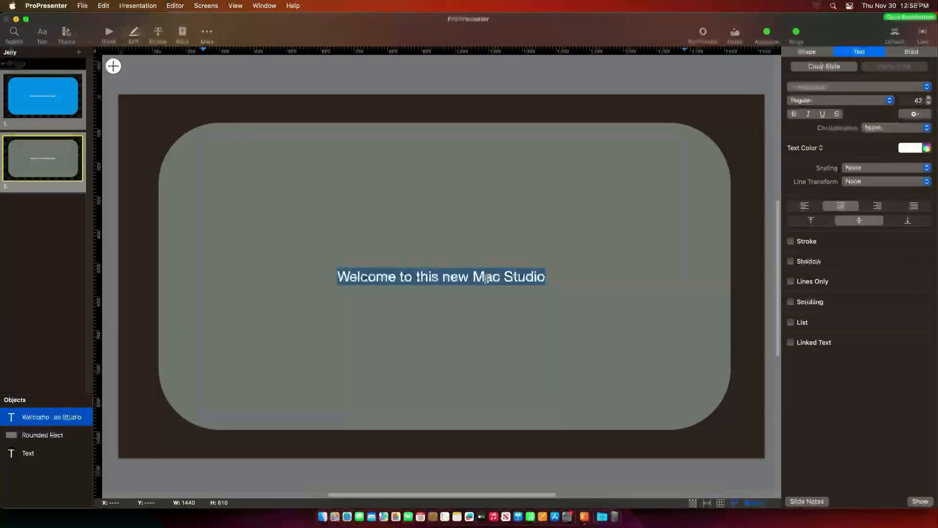
{"action": "type", "text": "ProPresent"}
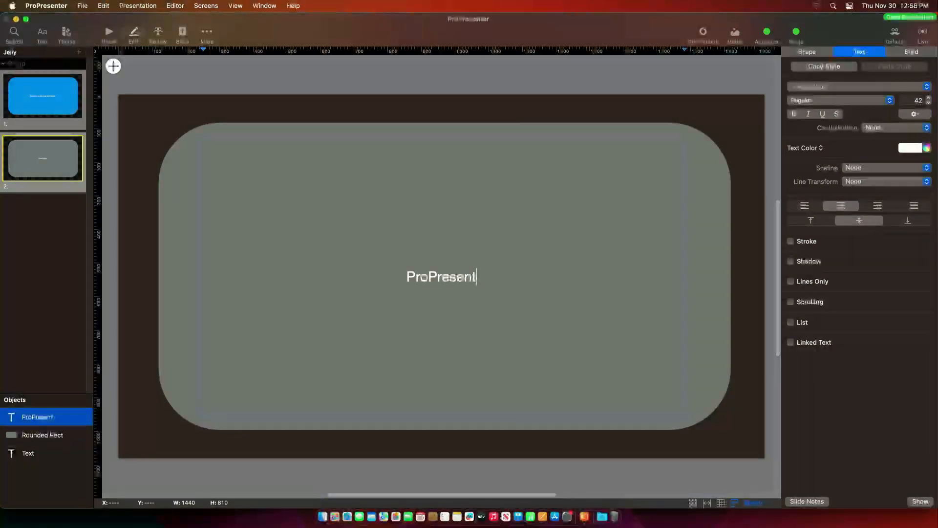
{"action": "type", "text": "er is Cool."}
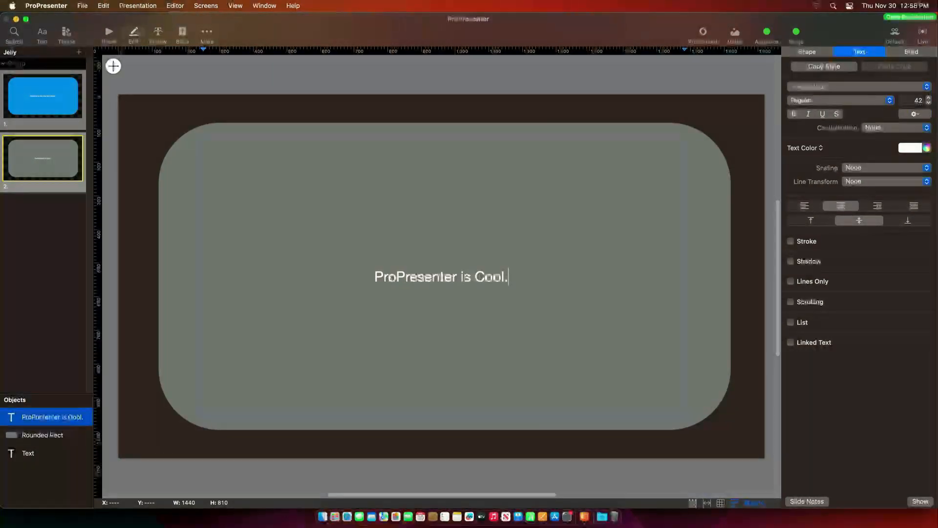
{"action": "left_click", "coordinate": [150, 83]}
- Retrigger slide 1, then take slide 2 live on the stage display
{"action": "left_click", "coordinate": [108, 33]}
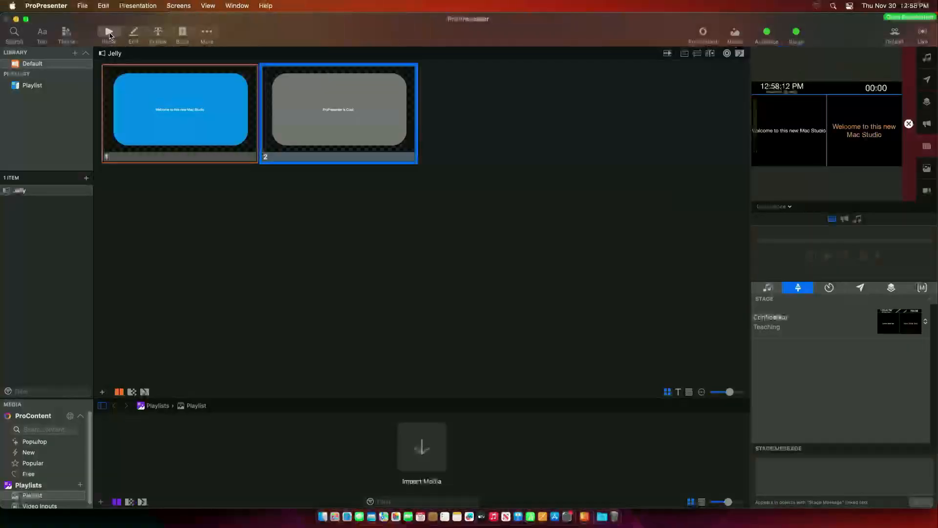
{"action": "left_click", "coordinate": [213, 117]}
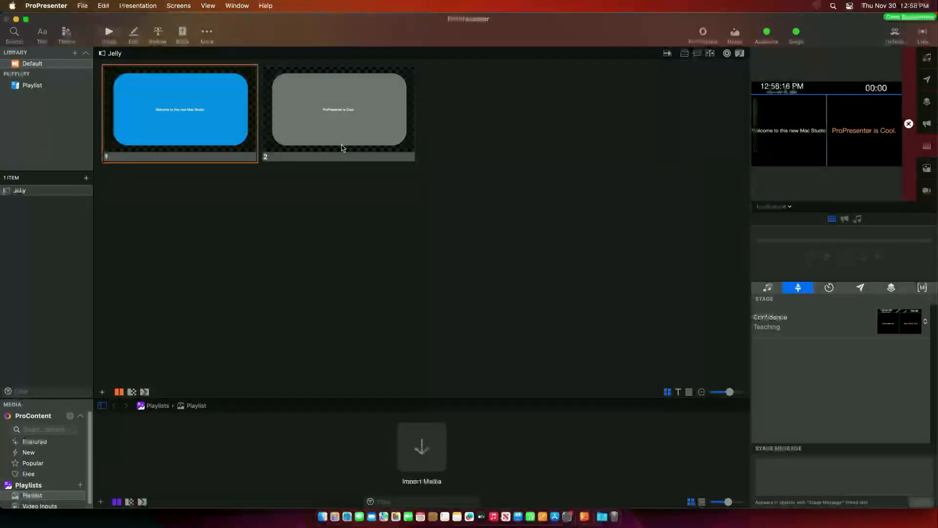
{"action": "left_click", "coordinate": [414, 149]}
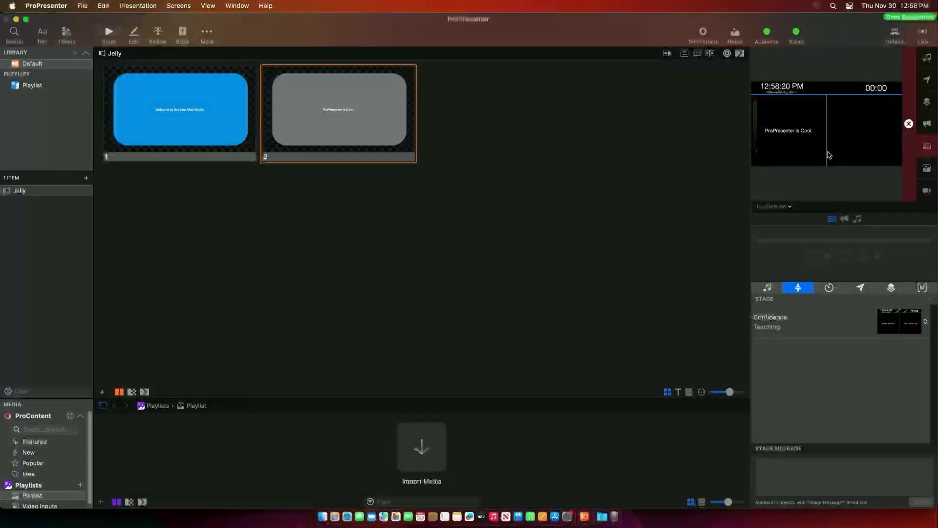
- Duplicate the Teaching stage layout and rename the copy 'Live Announcements'
{"action": "left_click", "coordinate": [179, 6]}
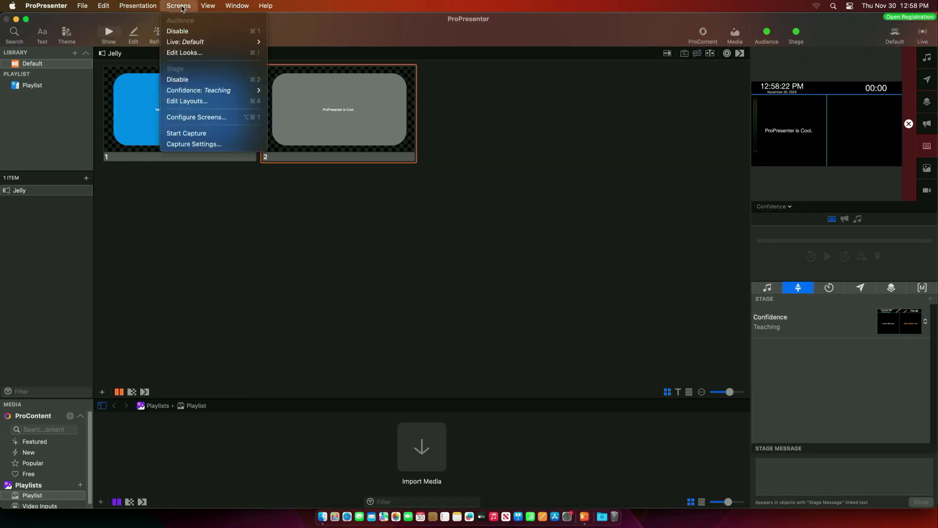
{"action": "left_click", "coordinate": [184, 101]}
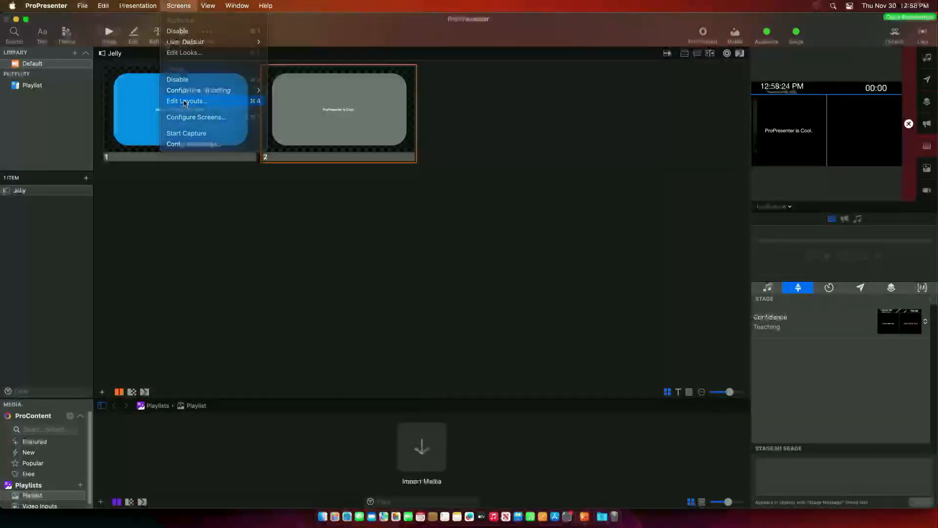
{"action": "left_click", "coordinate": [41, 148]}
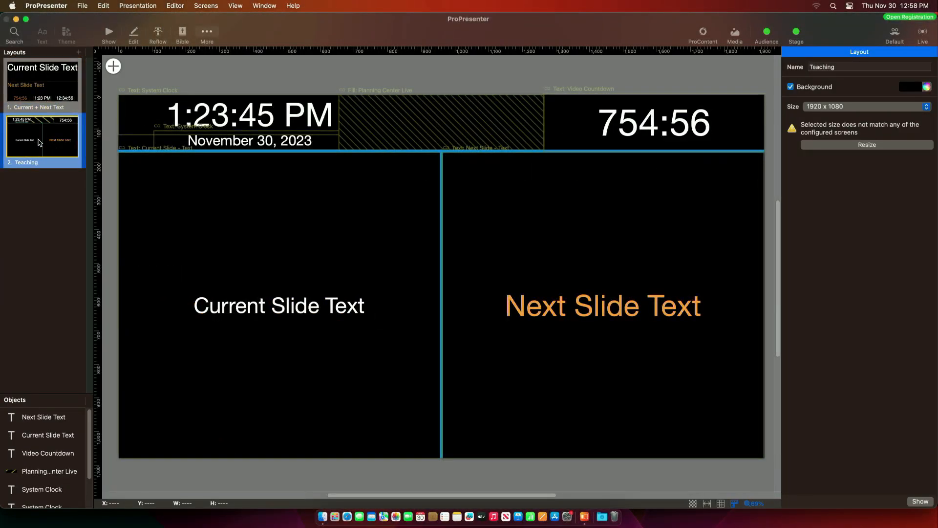
{"action": "right_click", "coordinate": [40, 142]}
{"action": "left_click", "coordinate": [56, 167]}
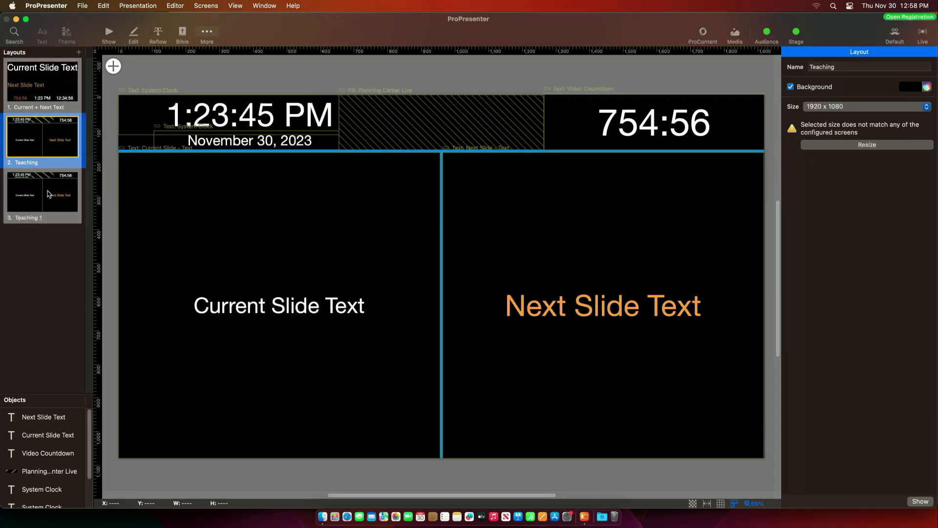
{"action": "left_click", "coordinate": [40, 220]}
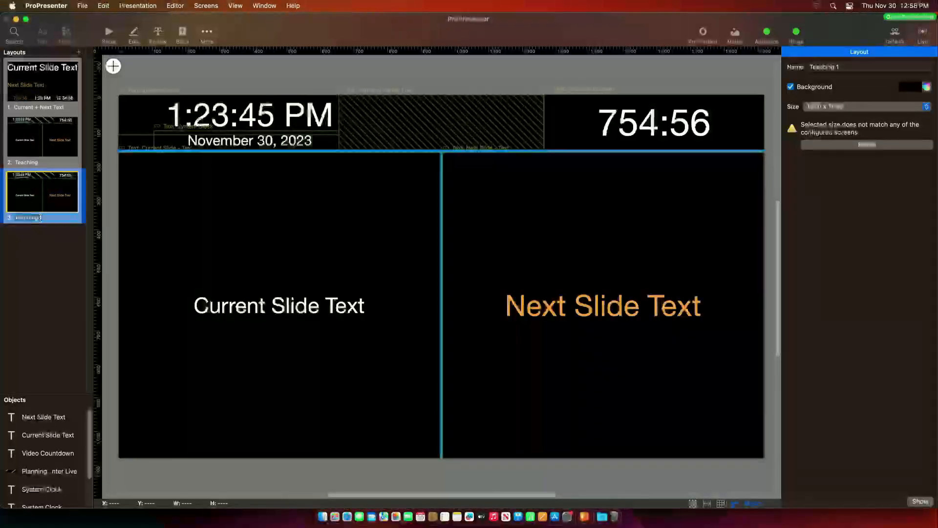
{"action": "type", "text": "Live Announcements"}
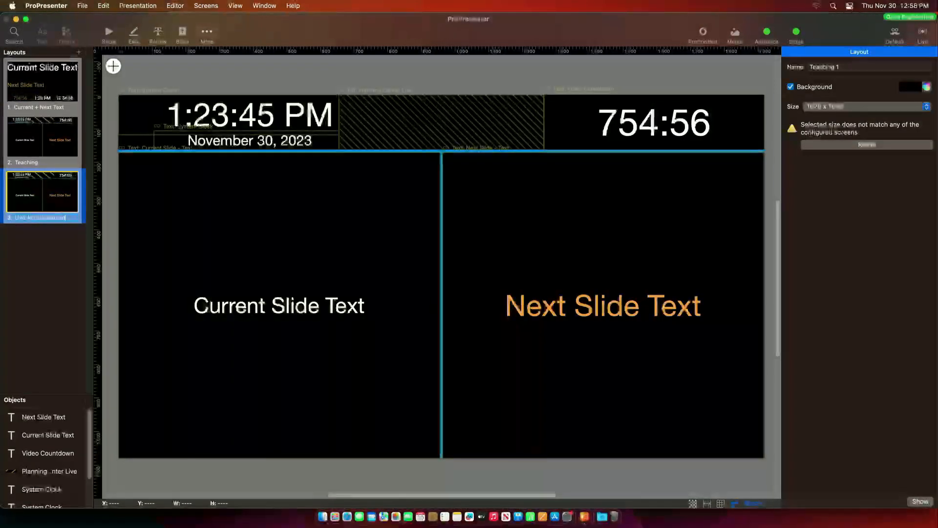
{"action": "key", "text": "Return"}
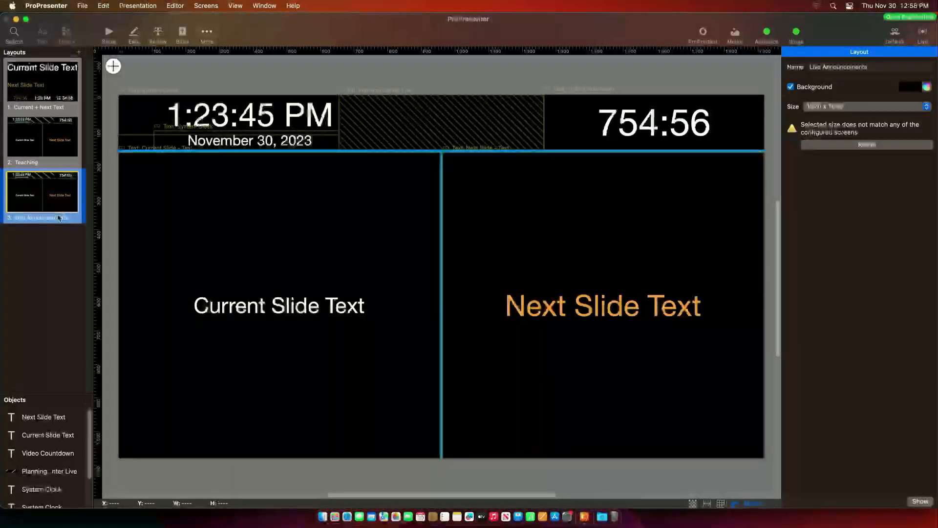
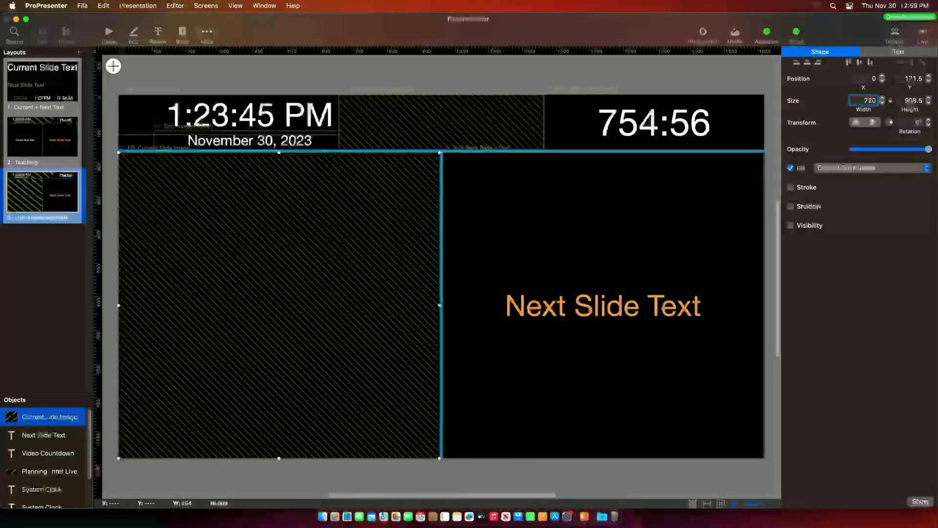
- Size the Current Slide Image to 720 x 480, then move and enlarge it to fill the left half
{"action": "key", "text": "Tab"}
{"action": "type", "text": "480"}
{"action": "key", "text": "Return"}
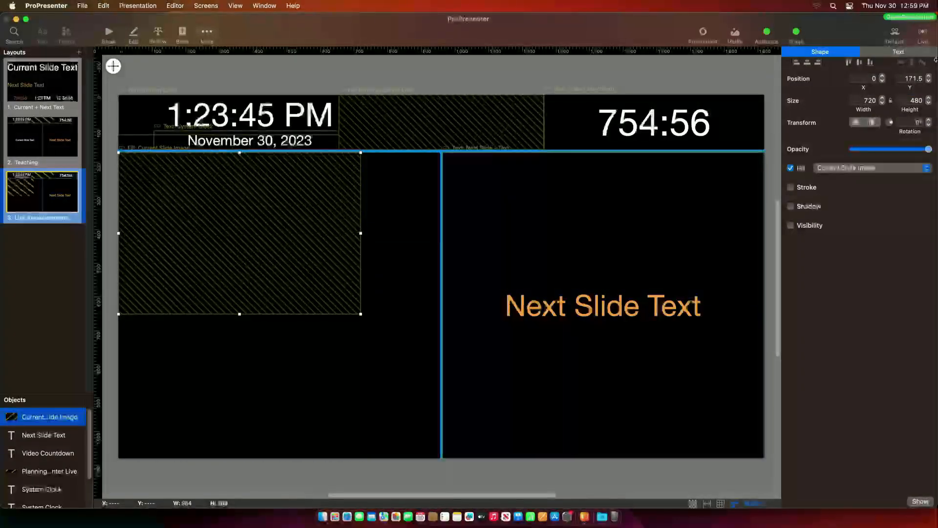
{"action": "left_click_drag", "start_coordinate": [244, 247], "coordinate": [243, 290]}
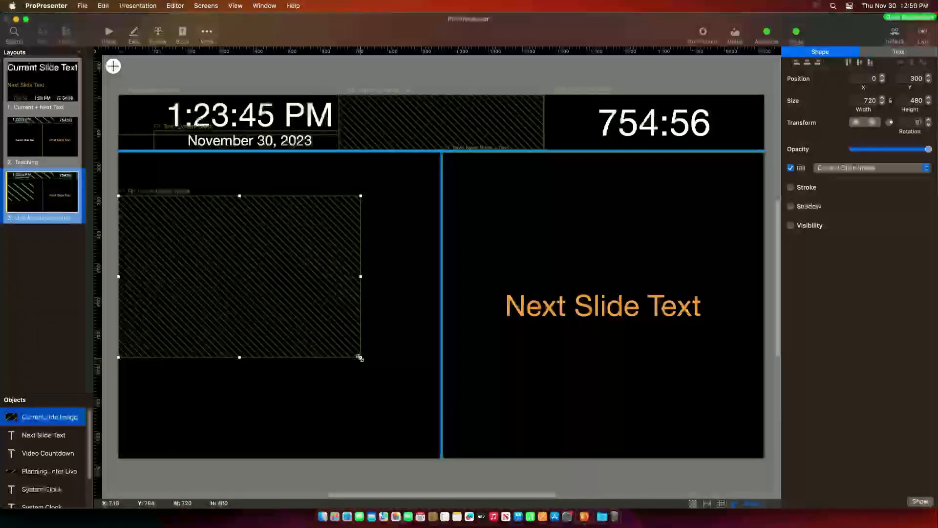
{"action": "left_click_drag", "start_coordinate": [361, 358], "coordinate": [440, 422]}
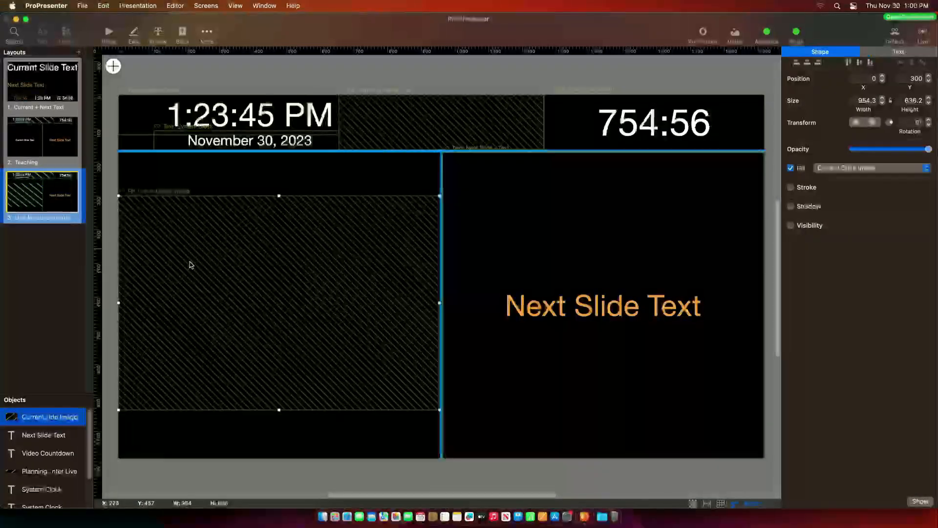
- Replace the Next Slide Text box with a Next Slide preview image filling the right half
{"action": "left_click", "coordinate": [537, 294]}
{"action": "key", "text": "Delete"}
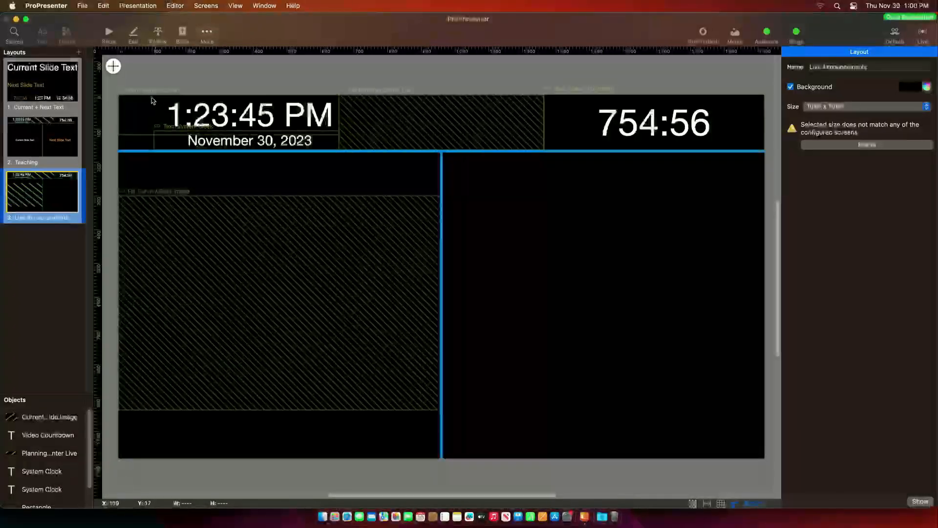
{"action": "left_click", "coordinate": [112, 66]}
{"action": "mouse_move", "coordinate": [142, 93]}
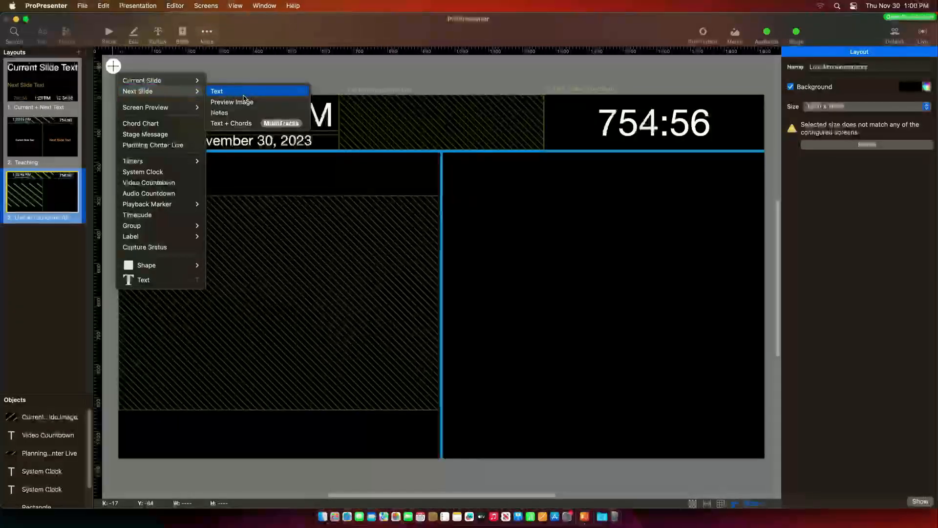
{"action": "left_click", "coordinate": [228, 98]}
{"action": "left_click_drag", "start_coordinate": [458, 292], "coordinate": [765, 409]}
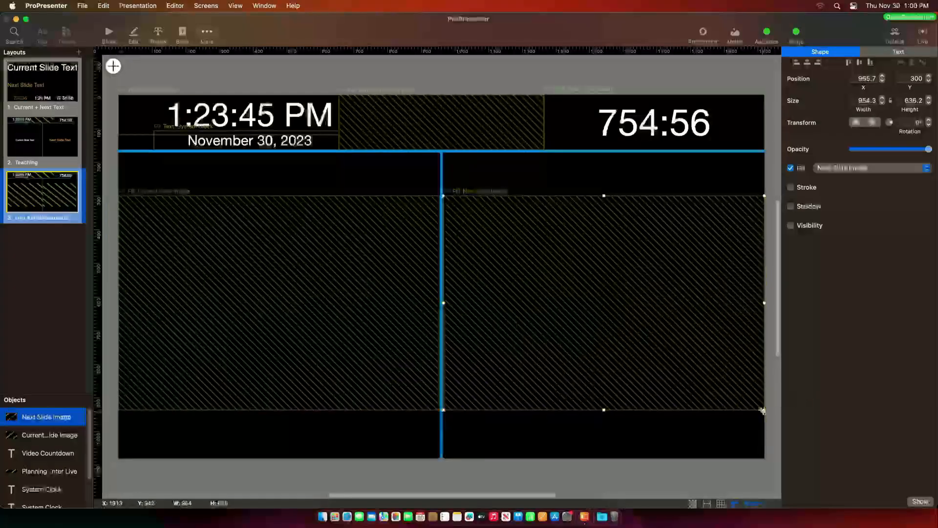
{"action": "left_click", "coordinate": [592, 446]}
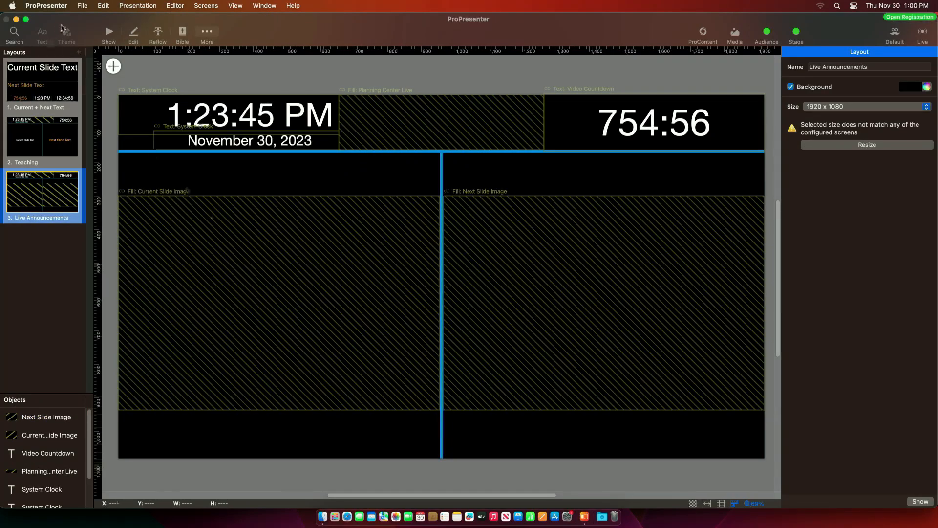
- In the show view, give the Confidence screen the Live Announcements layout and test with slides 1, 2, 1
{"action": "left_click", "coordinate": [108, 33]}
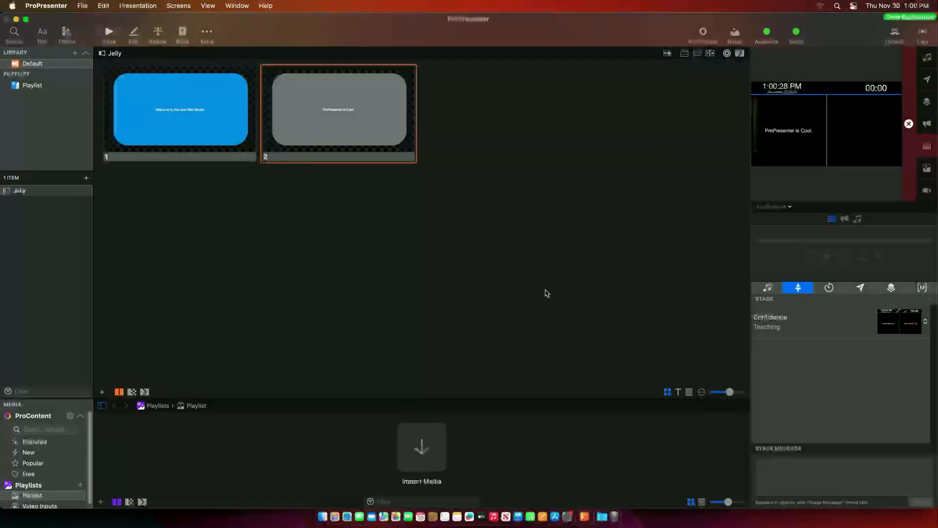
{"action": "left_click", "coordinate": [898, 328]}
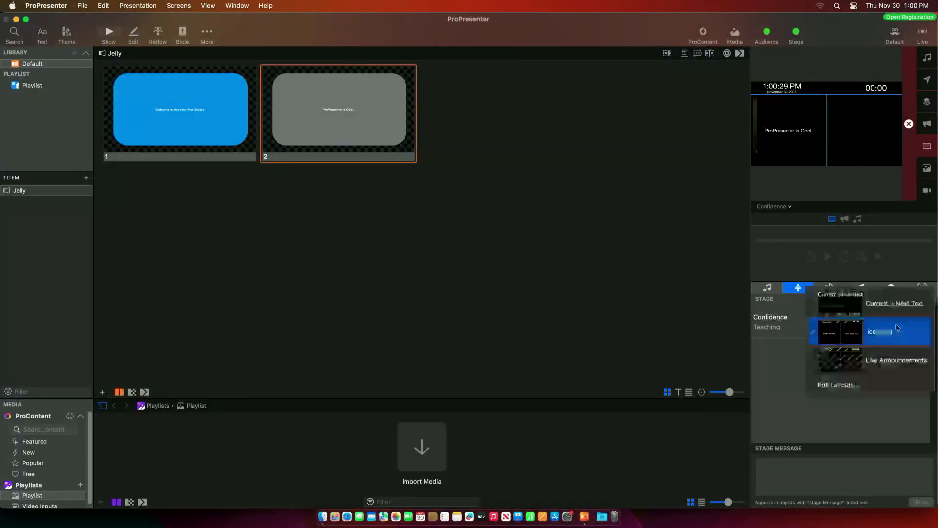
{"action": "left_click", "coordinate": [858, 364]}
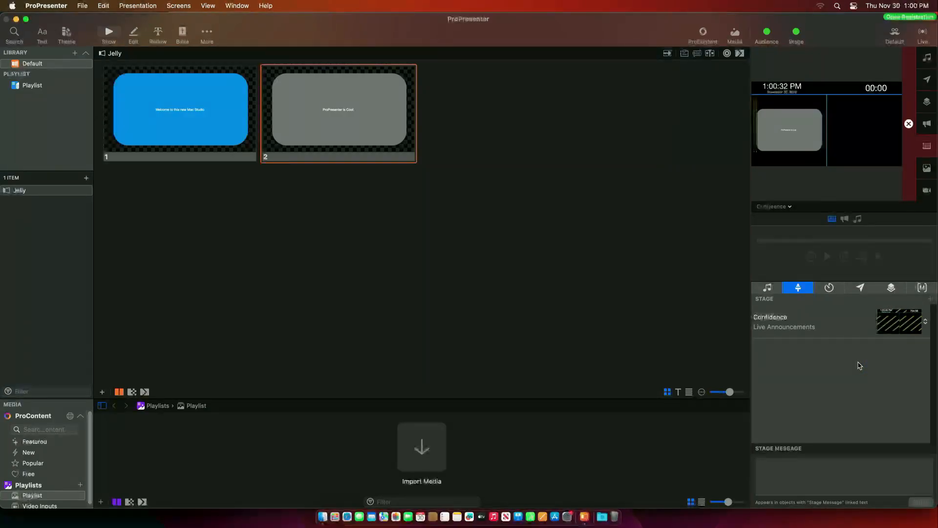
{"action": "left_click", "coordinate": [140, 120]}
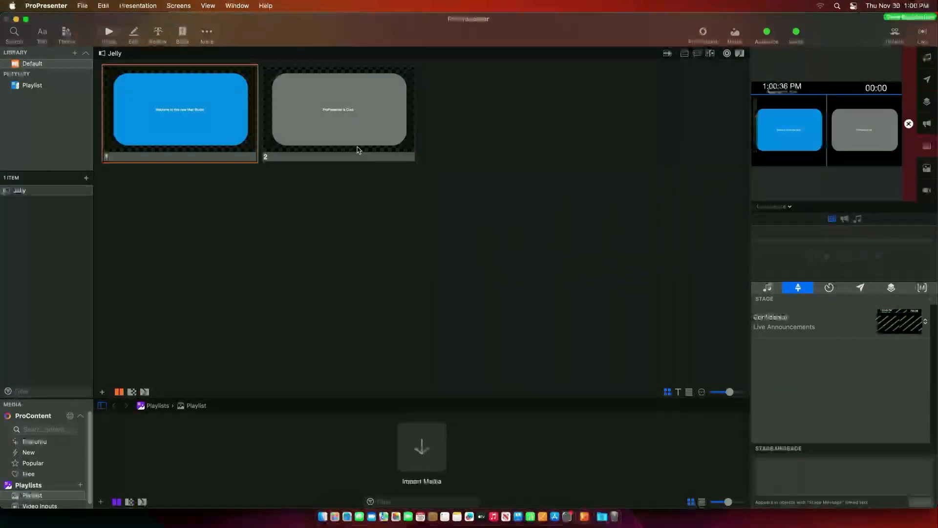
{"action": "left_click", "coordinate": [377, 157]}
{"action": "left_click", "coordinate": [235, 109]}
- Preview the Primary Projection output while toggling slides 1 and 2 live, then enlarge the preview area
{"action": "left_click", "coordinate": [774, 206]}
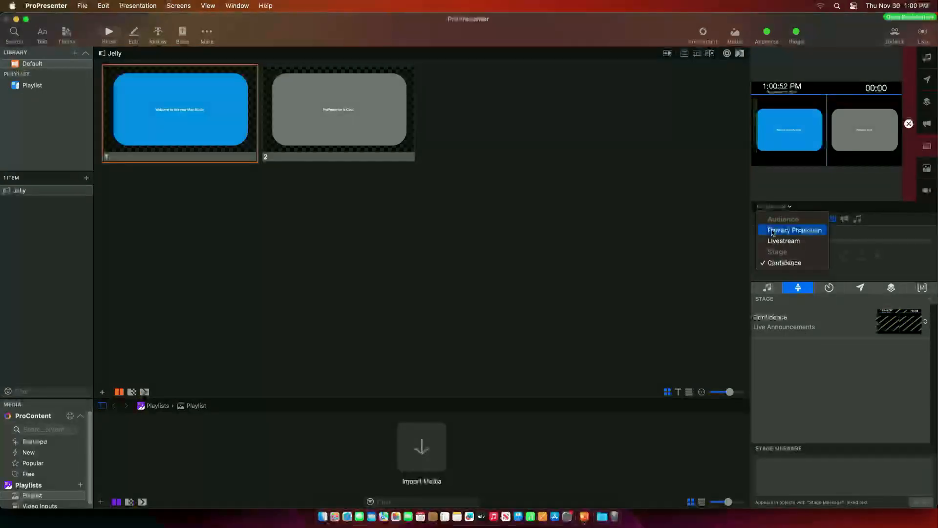
{"action": "left_click", "coordinate": [785, 229]}
{"action": "left_click", "coordinate": [298, 122]}
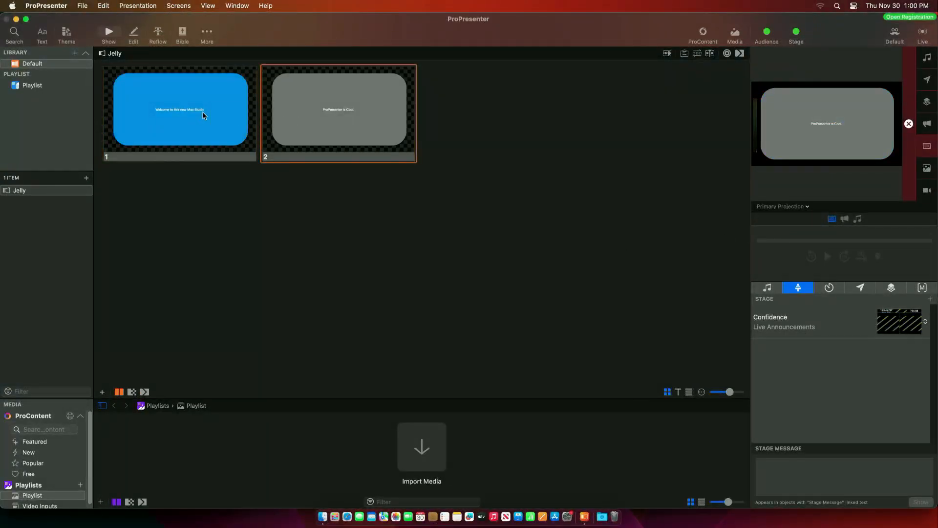
{"action": "left_click", "coordinate": [185, 116]}
{"action": "left_click", "coordinate": [319, 115]}
{"action": "left_click", "coordinate": [214, 116]}
{"action": "left_click", "coordinate": [282, 115]}
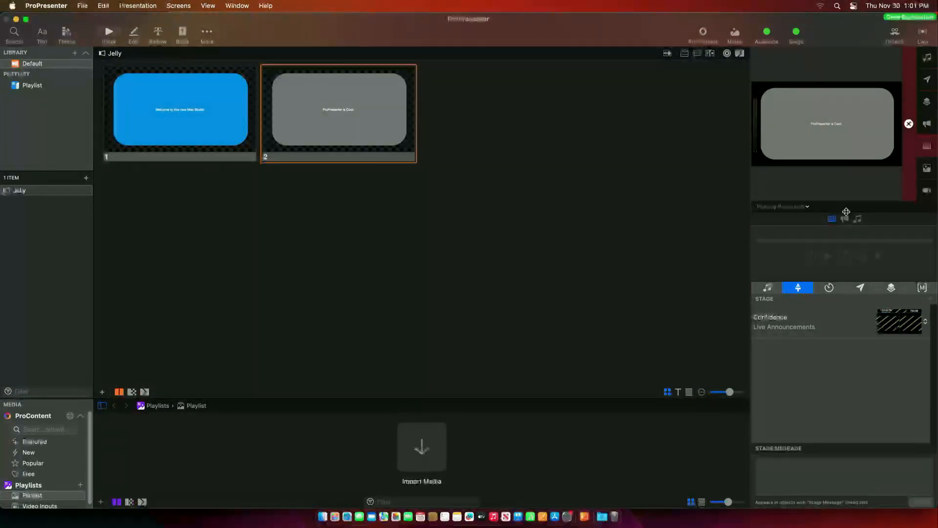
{"action": "left_click_drag", "start_coordinate": [845, 210], "coordinate": [850, 285]}
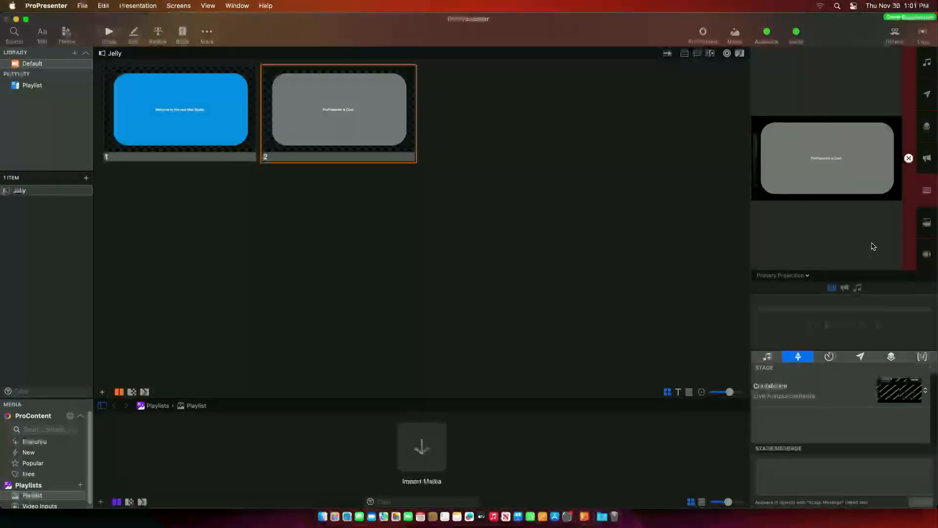
- In Screen Configuration, add a new custom-size placeholder stage screen
{"action": "left_click", "coordinate": [178, 5]}
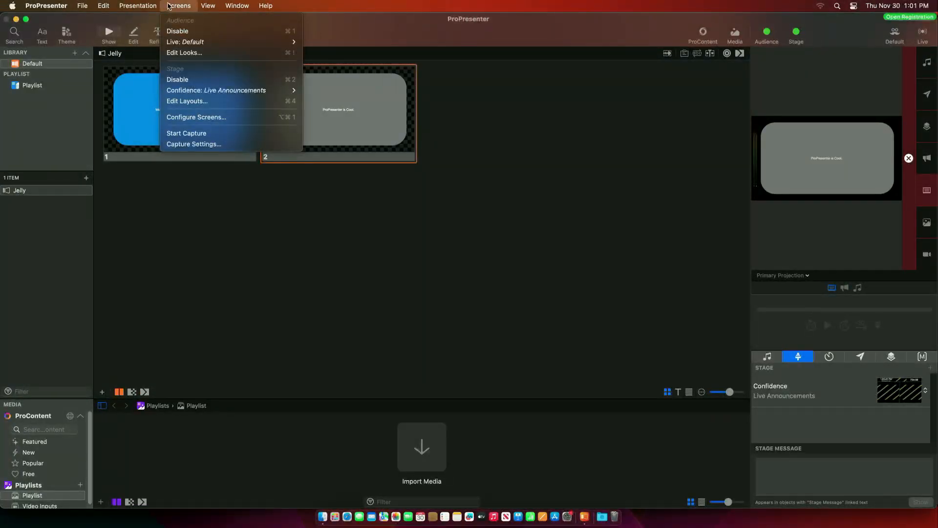
{"action": "left_click", "coordinate": [191, 118]}
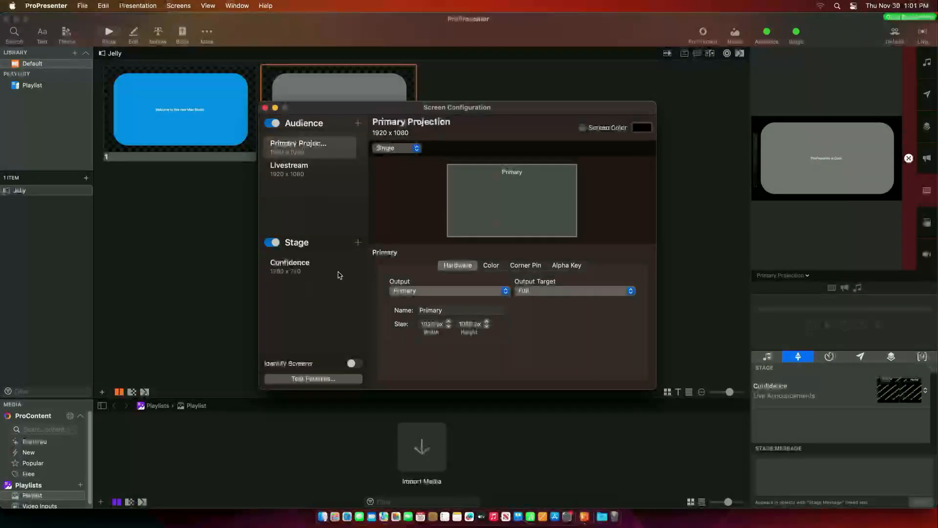
{"action": "left_click", "coordinate": [358, 243]}
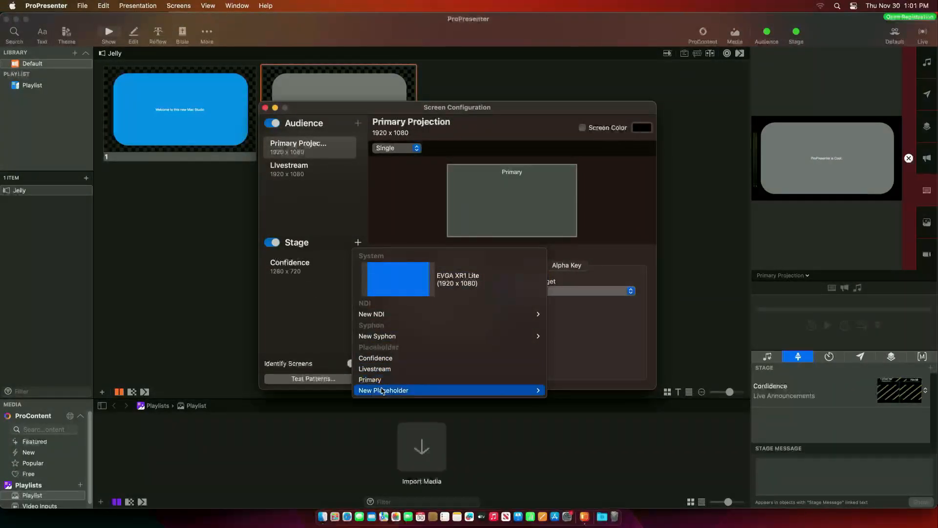
{"action": "mouse_move", "coordinate": [382, 390]}
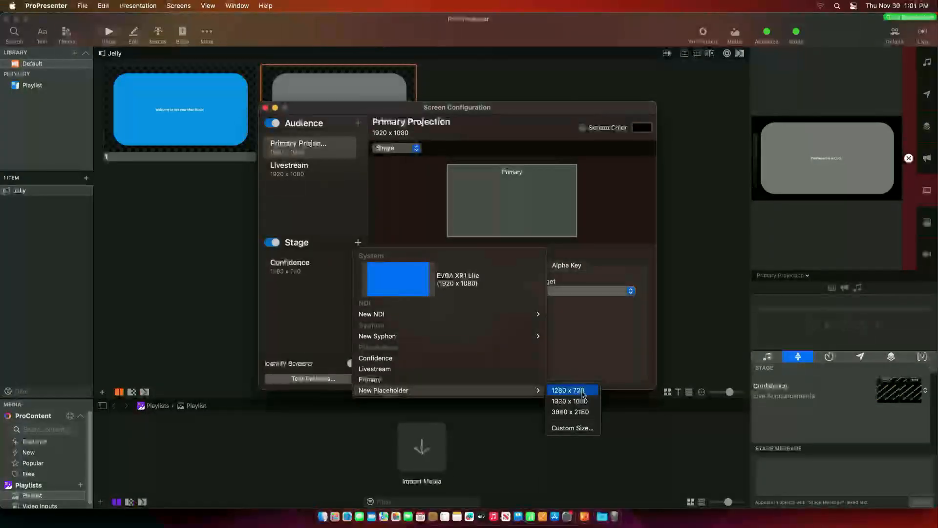
{"action": "left_click", "coordinate": [574, 428]}
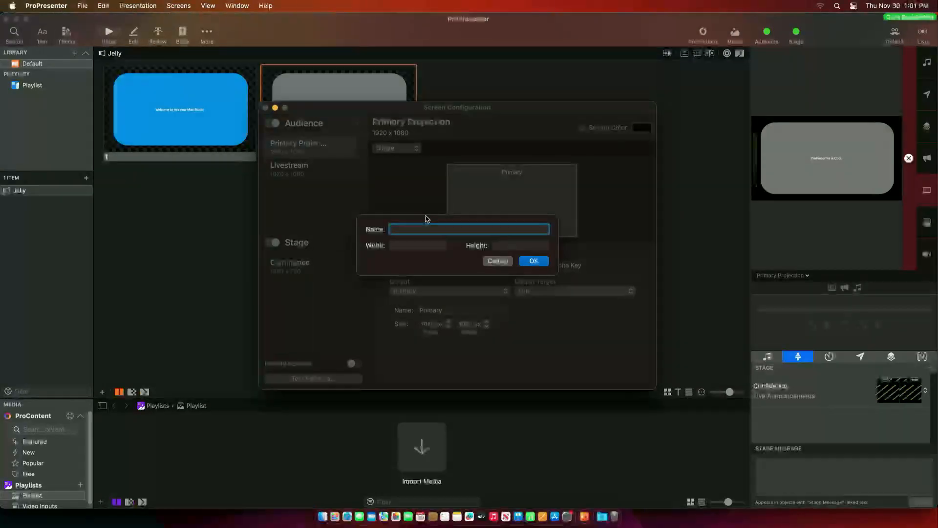
- Name the placeholder Multiview with size 1280 x 1500 and confirm it
{"action": "type", "text": "120"}
{"action": "type", "text": "80"}
{"action": "key", "text": "BackSpace"}
{"action": "key", "text": "BackSpace"}
{"action": "key", "text": "BackSpace"}
{"action": "type", "text": "Mullu"}
{"action": "key", "text": "BackSpace"}
{"action": "key", "text": "BackSpace"}
{"action": "type", "text": "tiview"}
{"action": "key", "text": "Tab"}
{"action": "type", "text": "1280"}
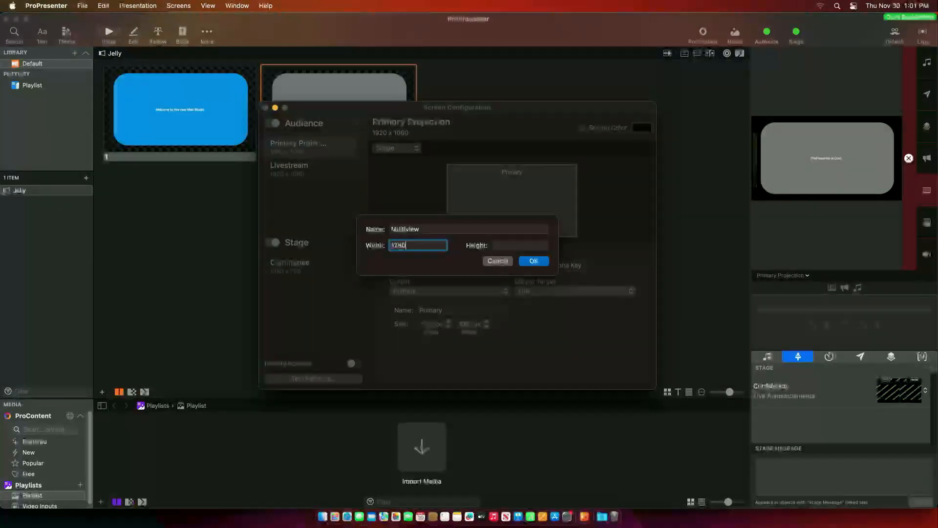
{"action": "key", "text": "Tab"}
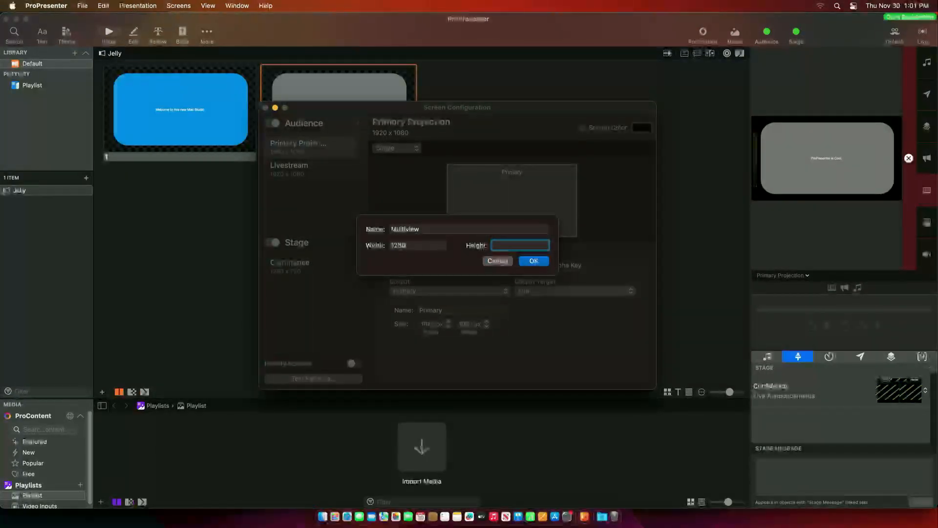
{"action": "type", "text": "1500"}
{"action": "left_click", "coordinate": [528, 260]}
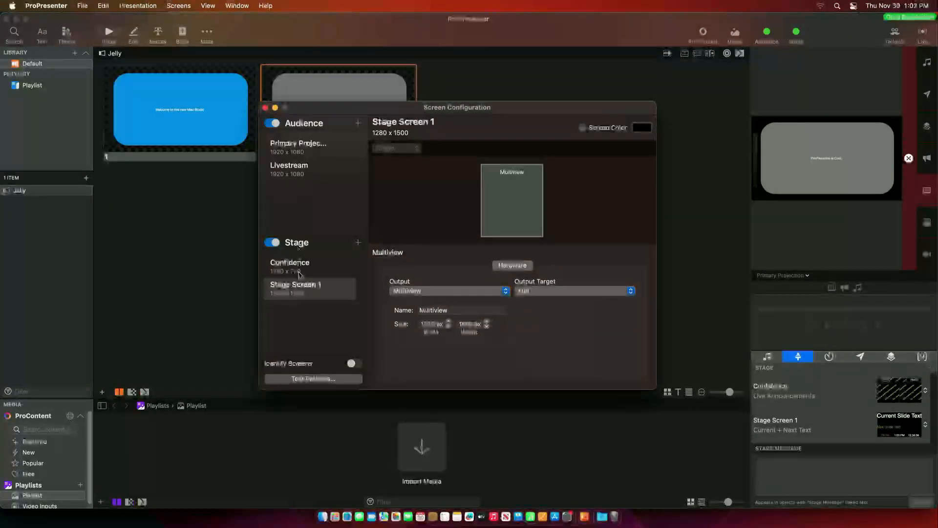
- Rename Stage Screen 1 to 'Multiview' and close Screen Configuration
{"action": "left_click", "coordinate": [301, 288]}
{"action": "left_click", "coordinate": [300, 286]}
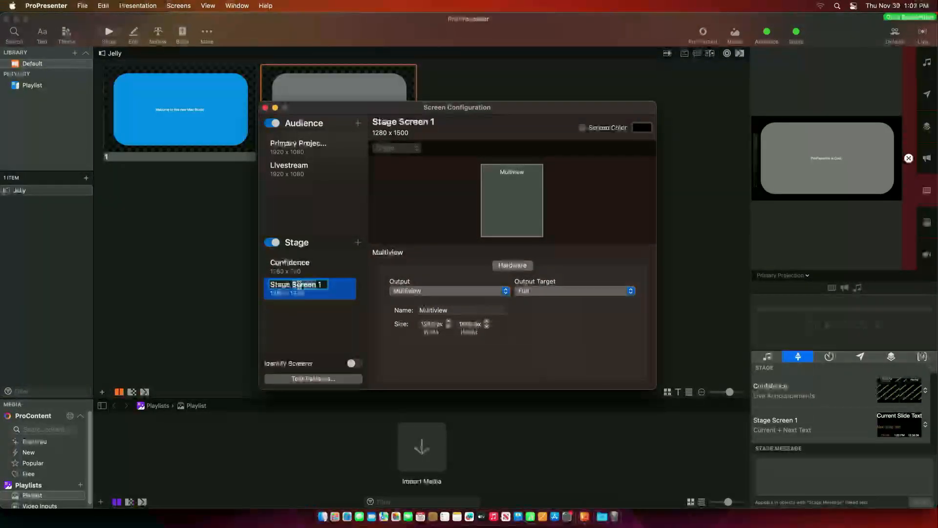
{"action": "type", "text": "Multiview"}
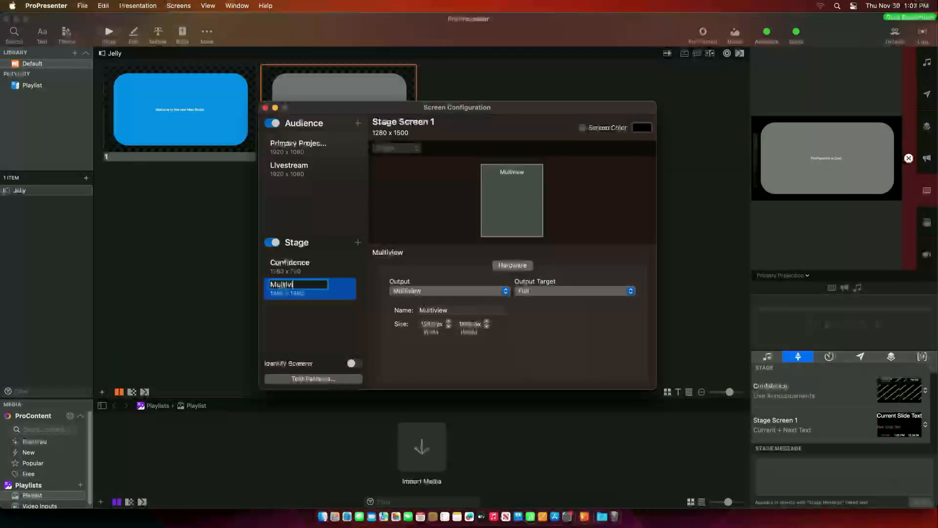
{"action": "key", "text": "Return"}
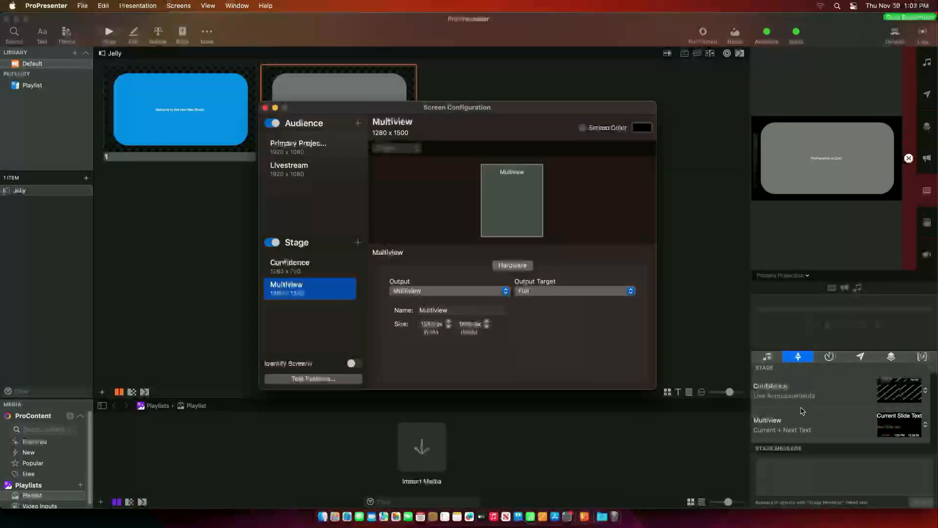
{"action": "left_click", "coordinate": [265, 108]}
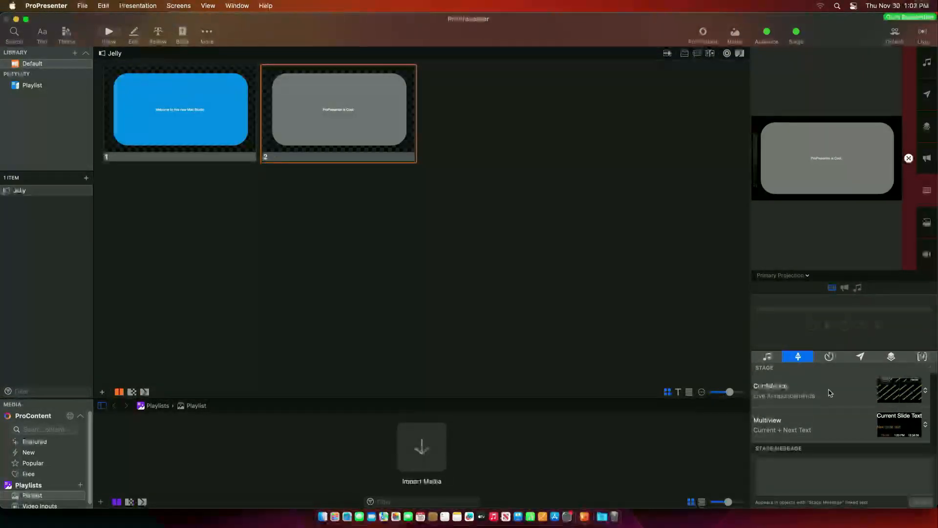
- Preview the Confidence stage output and set its layout to Teaching
{"action": "left_click", "coordinate": [779, 275]}
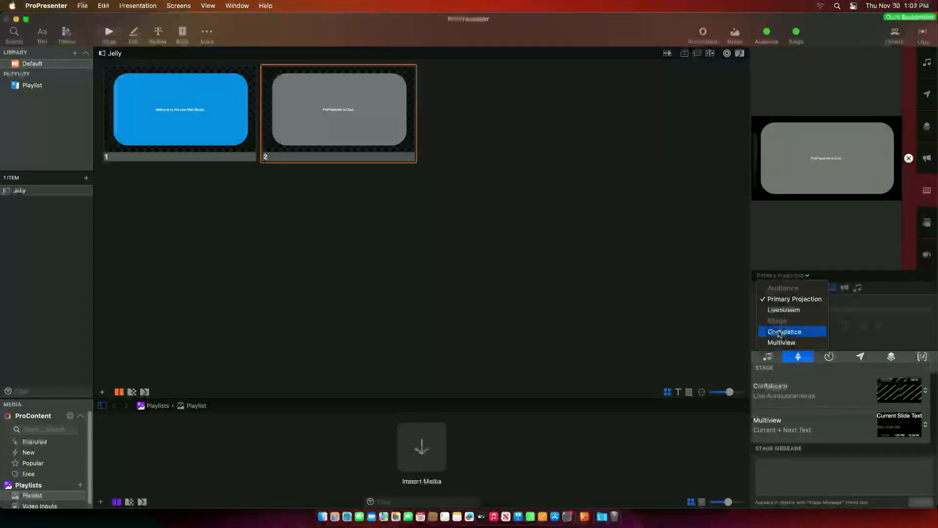
{"action": "left_click", "coordinate": [782, 330]}
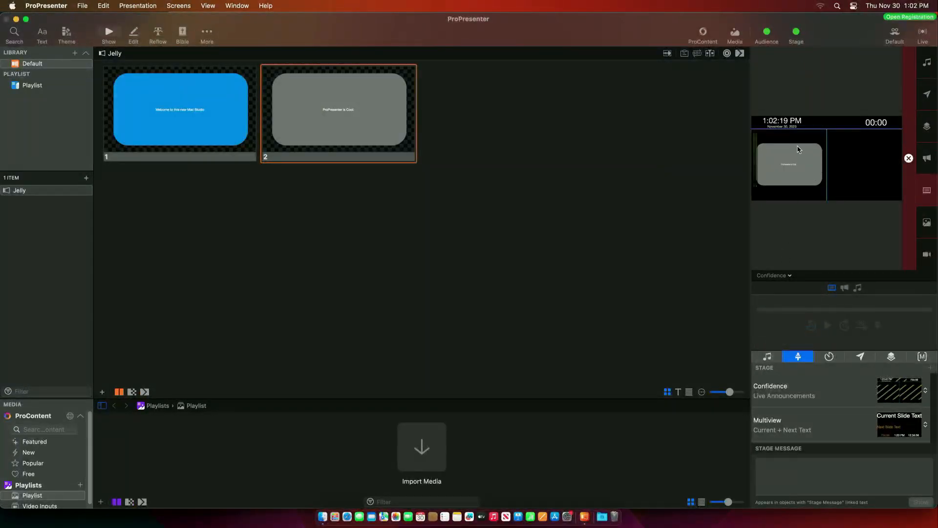
{"action": "left_click", "coordinate": [925, 392]}
{"action": "left_click", "coordinate": [904, 367]}
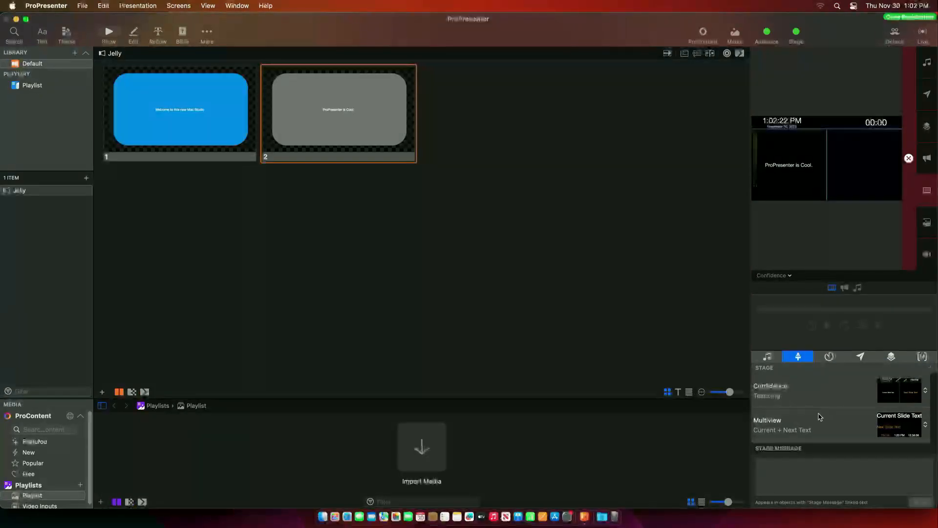
- Preview the Multiview screen and set its layout to Live Announcements
{"action": "left_click", "coordinate": [780, 428]}
{"action": "left_click", "coordinate": [780, 276]}
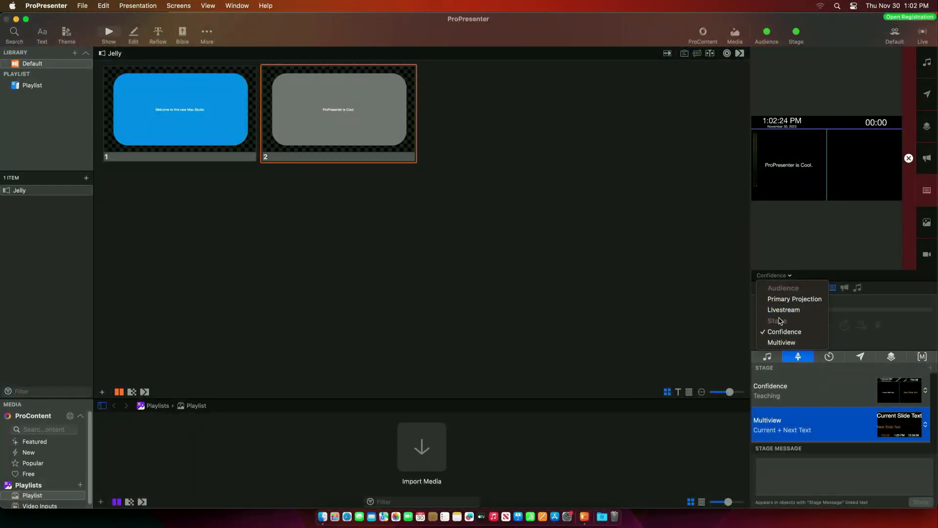
{"action": "left_click", "coordinate": [780, 342]}
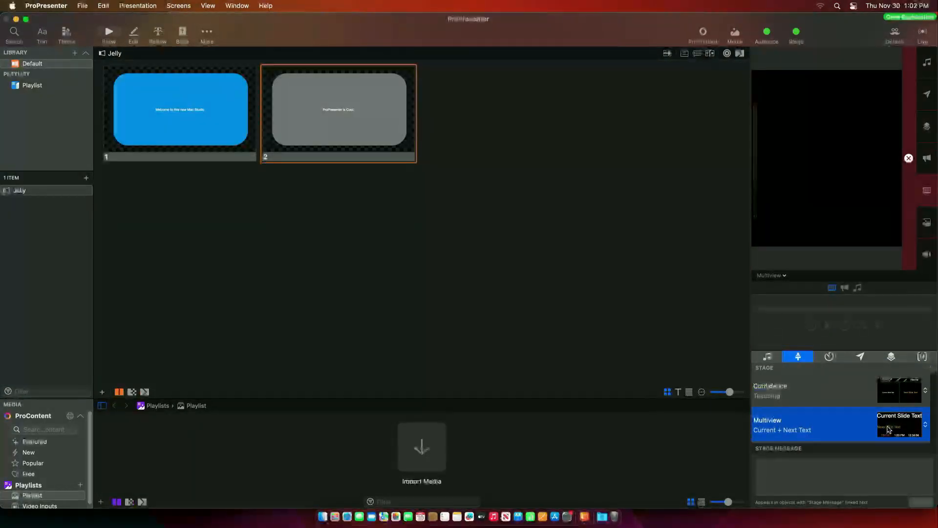
{"action": "left_click", "coordinate": [925, 425]}
{"action": "left_click", "coordinate": [862, 351]}
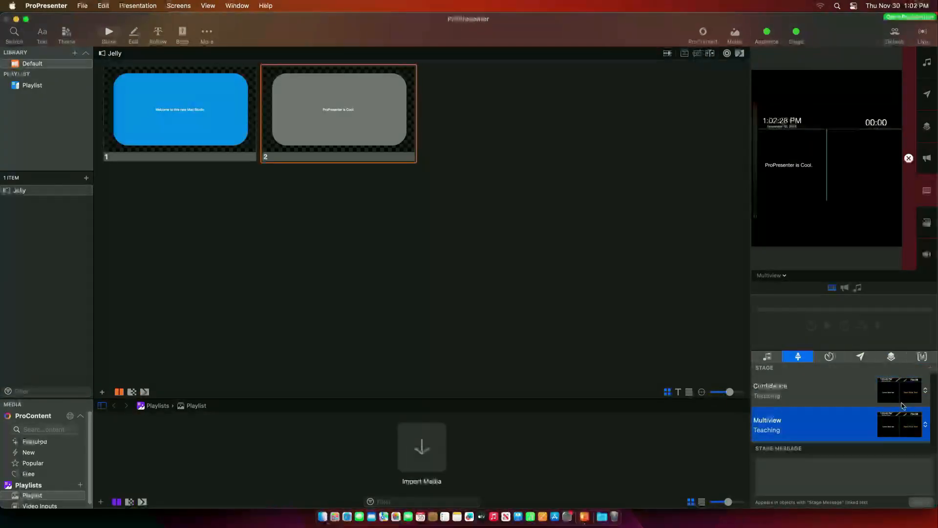
{"action": "left_click", "coordinate": [925, 425]}
{"action": "left_click", "coordinate": [883, 461]}
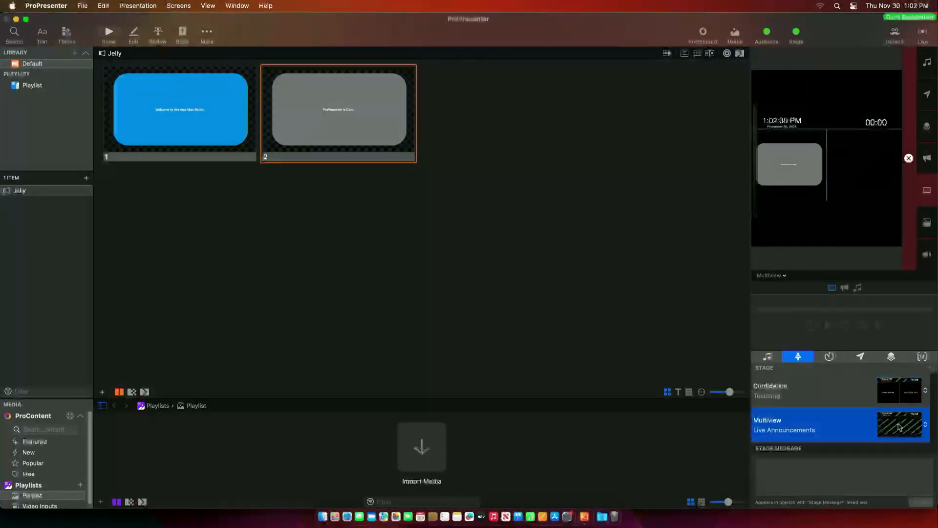
{"action": "left_click", "coordinate": [925, 424]}
{"action": "left_click", "coordinate": [881, 443]}
{"action": "left_click", "coordinate": [179, 5]}
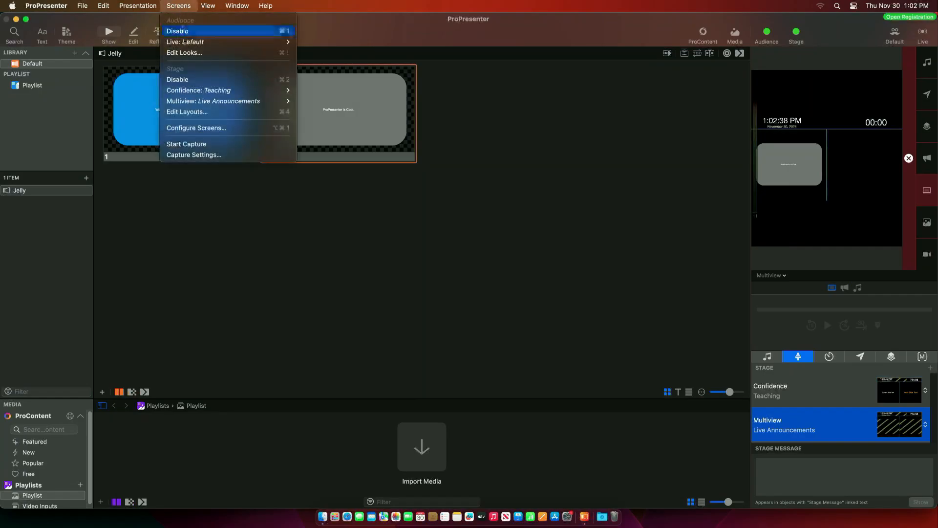
- Create a blank stage layout named 'Multiview' sized to Stage Screen 1, 1280 x 1500
{"action": "left_click", "coordinate": [186, 113]}
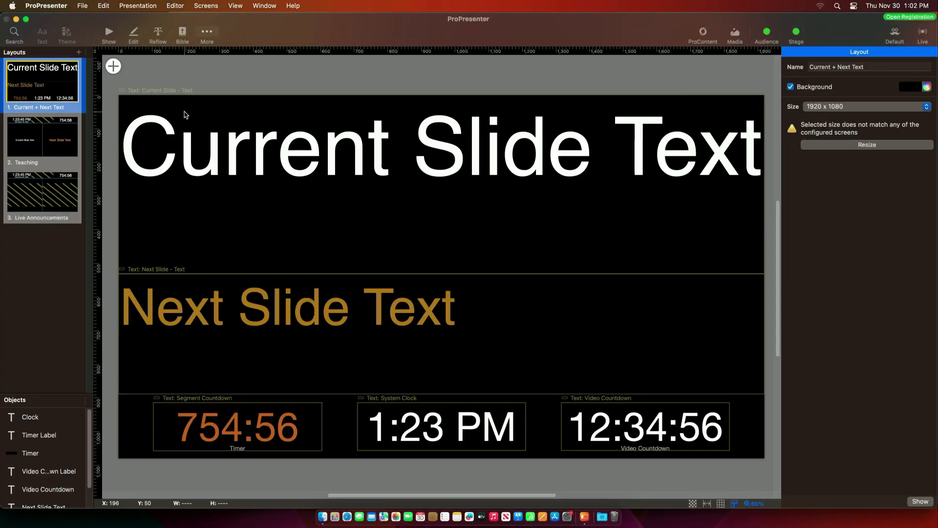
{"action": "left_click", "coordinate": [79, 52]}
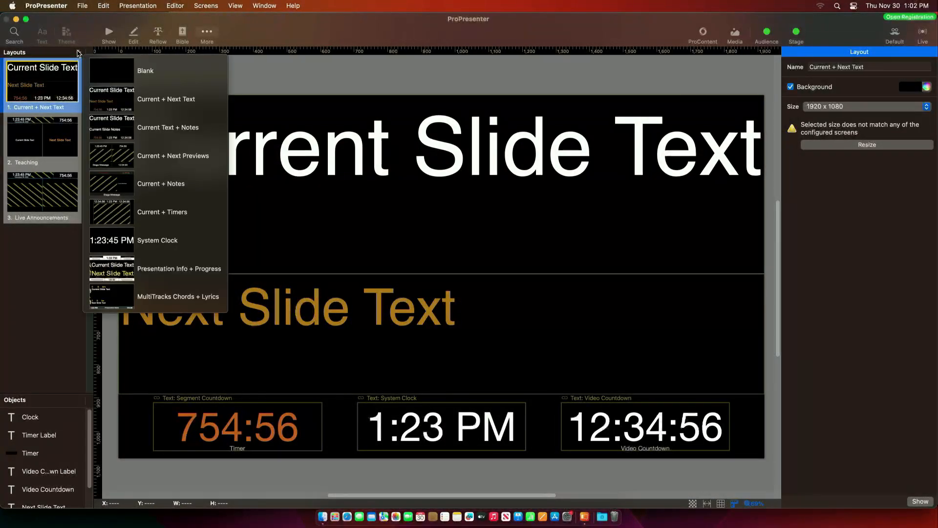
{"action": "left_click", "coordinate": [145, 72]}
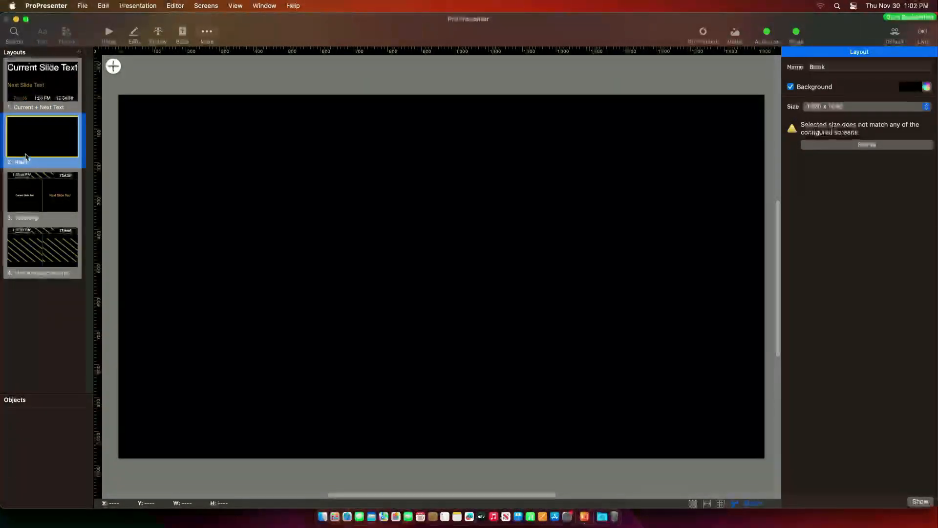
{"action": "double_click", "coordinate": [22, 163]}
{"action": "type", "text": "Multiview"}
{"action": "key", "text": "Return"}
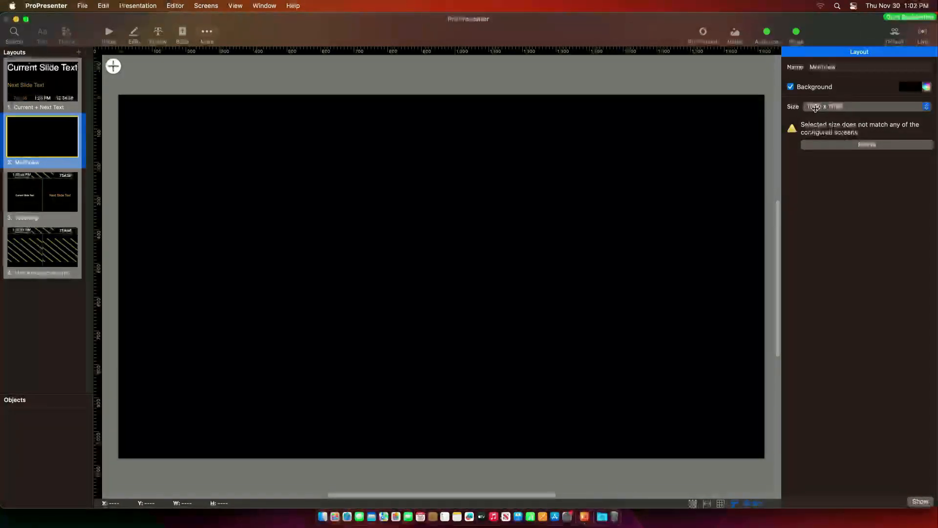
{"action": "left_click", "coordinate": [850, 107]}
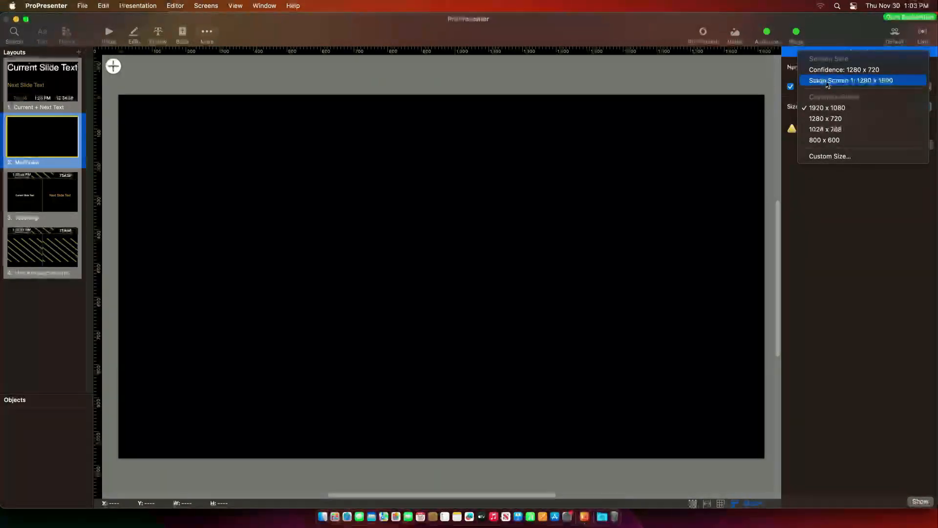
{"action": "left_click", "coordinate": [882, 84]}
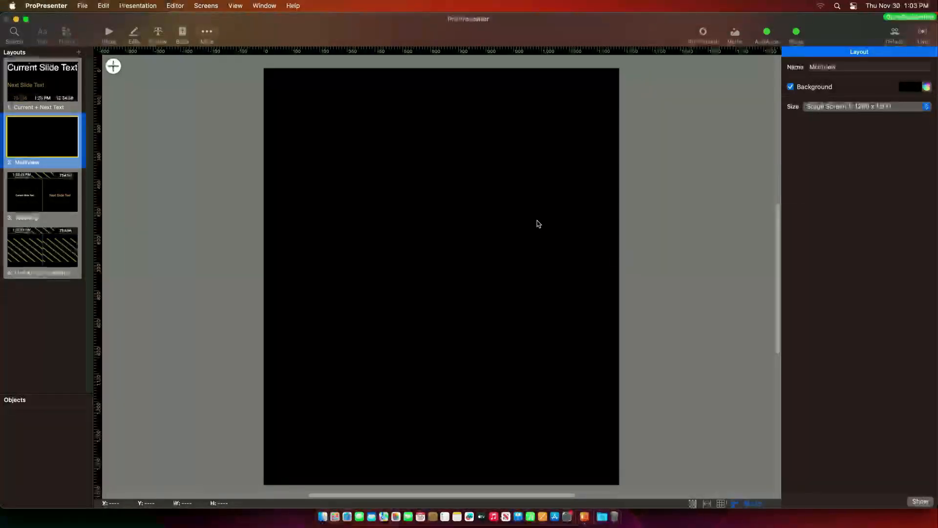
- Add a Primary Projection screen preview and set it to 720 x 480
{"action": "left_click", "coordinate": [113, 66]}
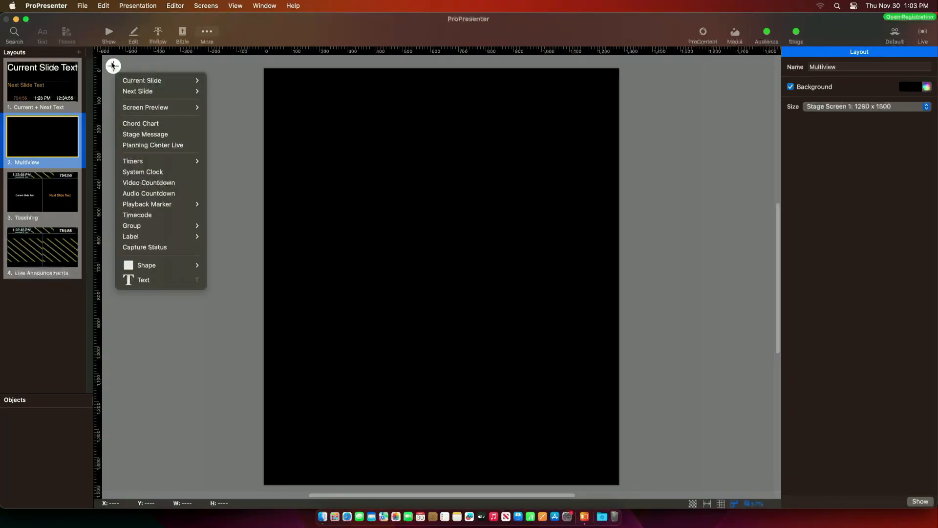
{"action": "mouse_move", "coordinate": [161, 107]}
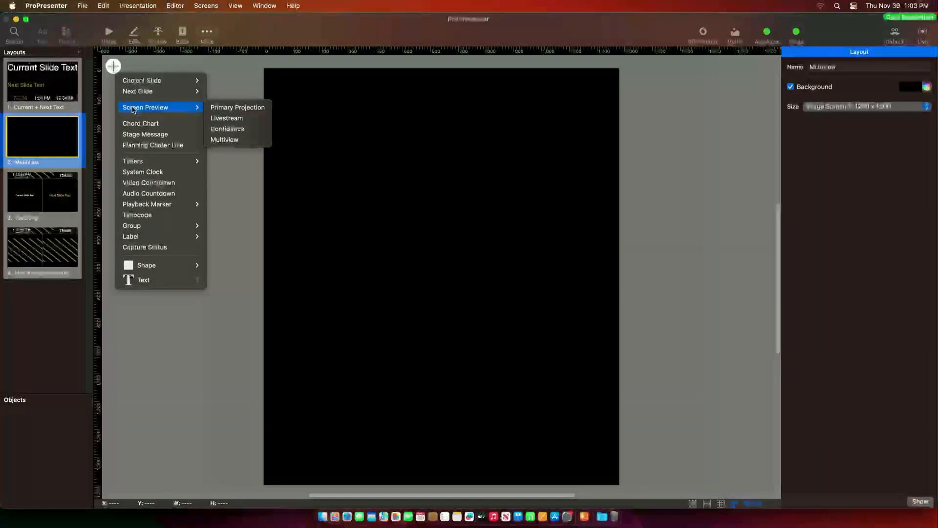
{"action": "left_click", "coordinate": [238, 108]}
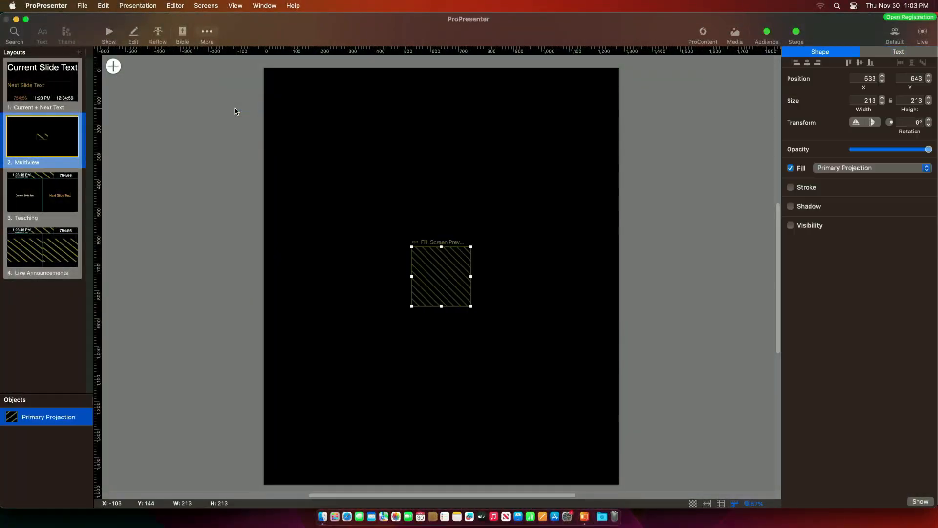
{"action": "left_click_drag", "start_coordinate": [449, 268], "coordinate": [420, 200]}
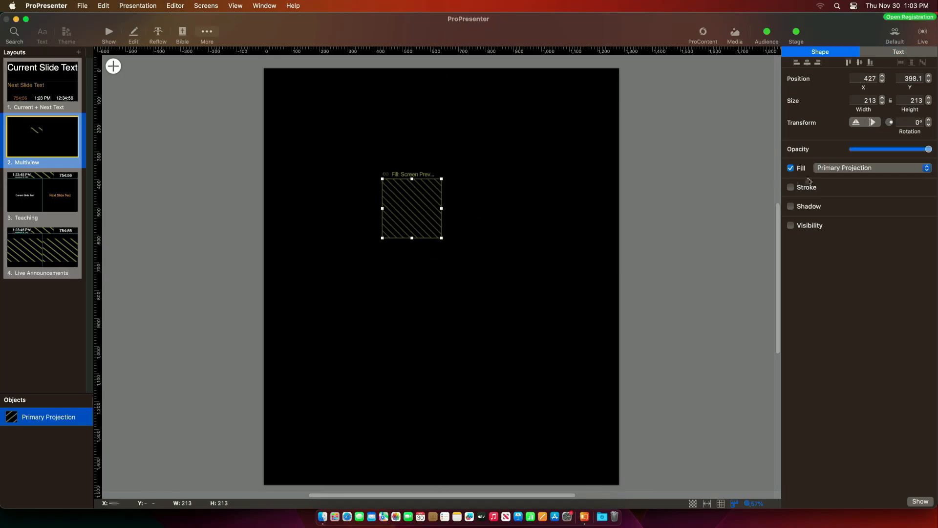
{"action": "left_click", "coordinate": [871, 101]}
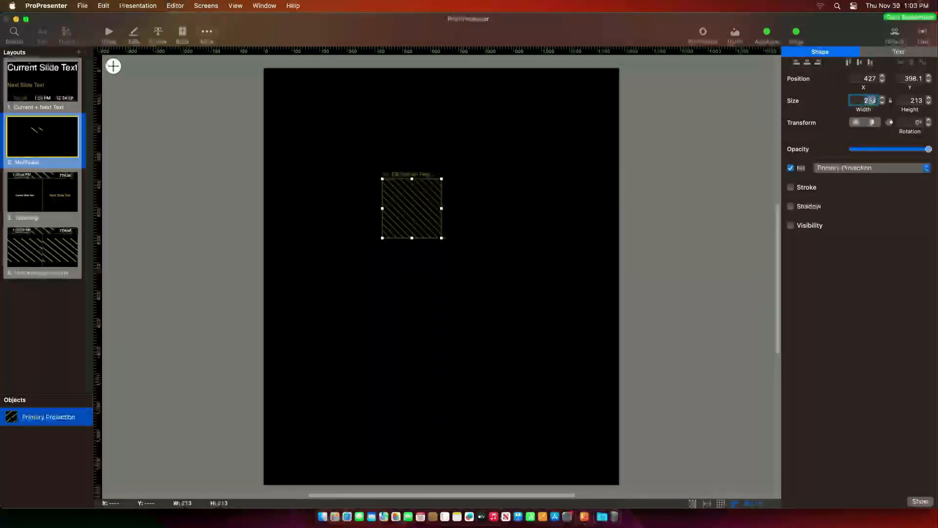
{"action": "type", "text": "720"}
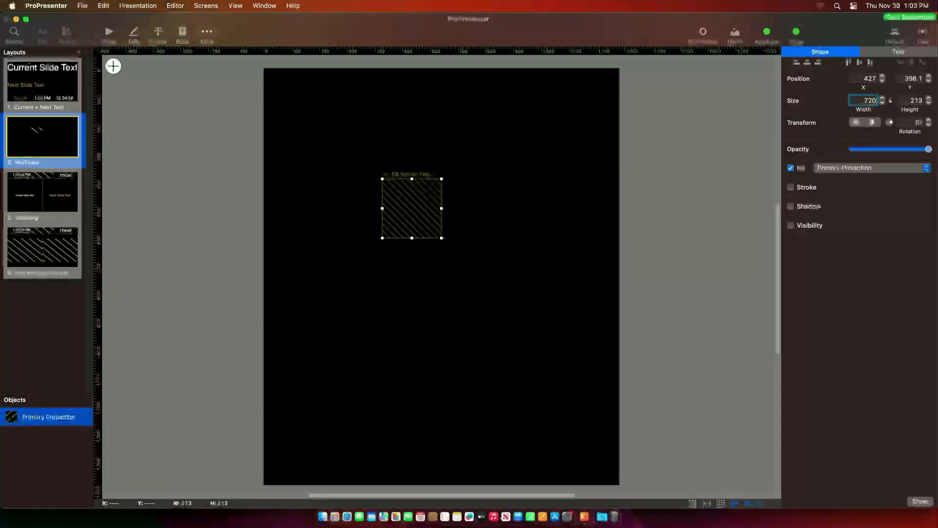
{"action": "key", "text": "Tab"}
{"action": "type", "text": "480"}
{"action": "key", "text": "Return"}
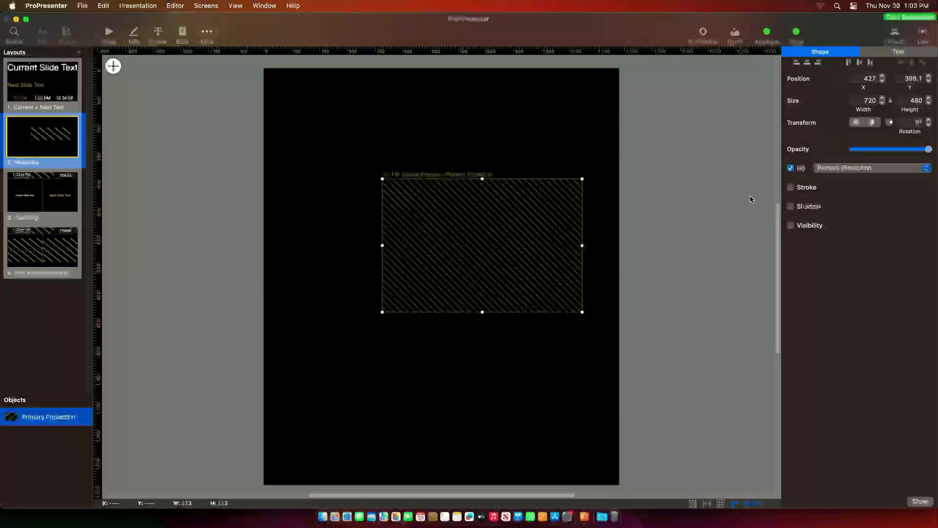
- Resize the preview to about 857 x 571 and centre it near the layout's top
{"action": "left_click_drag", "start_coordinate": [528, 254], "coordinate": [419, 157]}
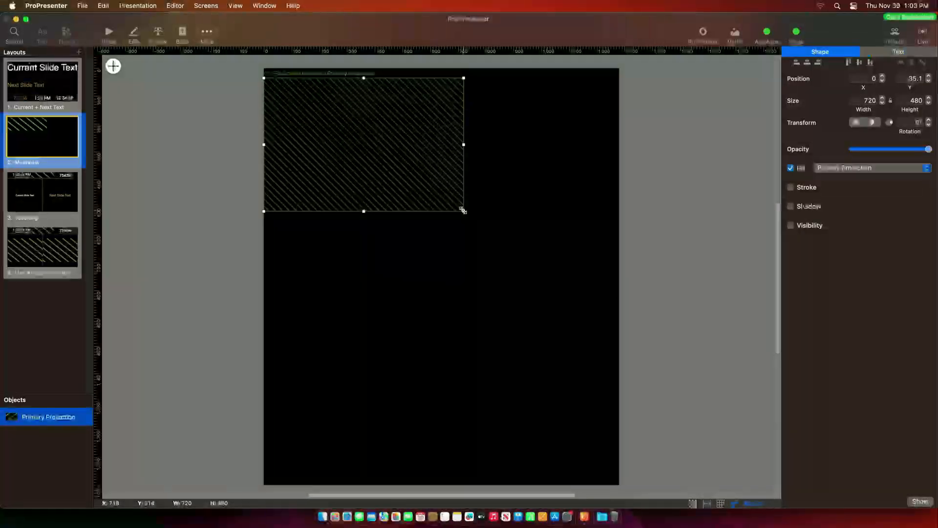
{"action": "left_click_drag", "start_coordinate": [463, 210], "coordinate": [622, 315]}
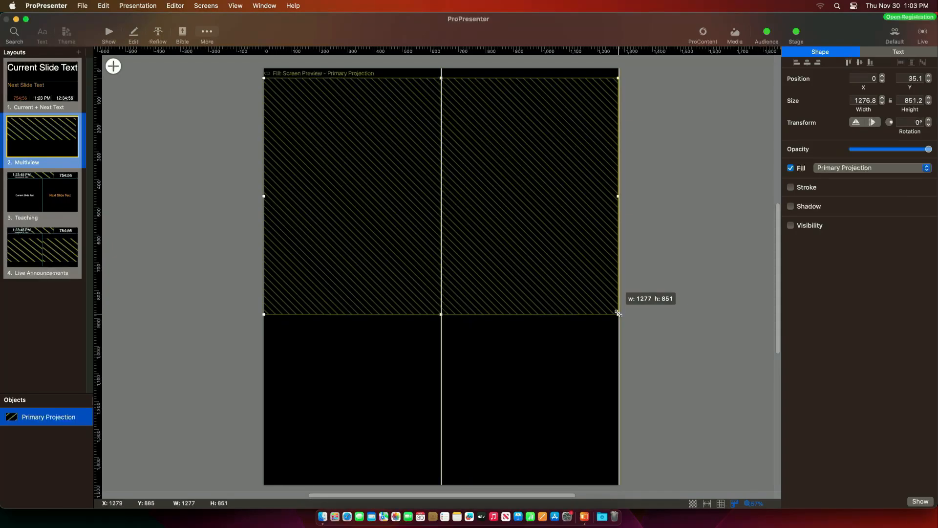
{"action": "scroll", "coordinate": [456, 380], "scroll_direction": "down", "scroll_amount": 3}
{"action": "scroll", "coordinate": [455, 379], "scroll_direction": "up", "scroll_amount": 5}
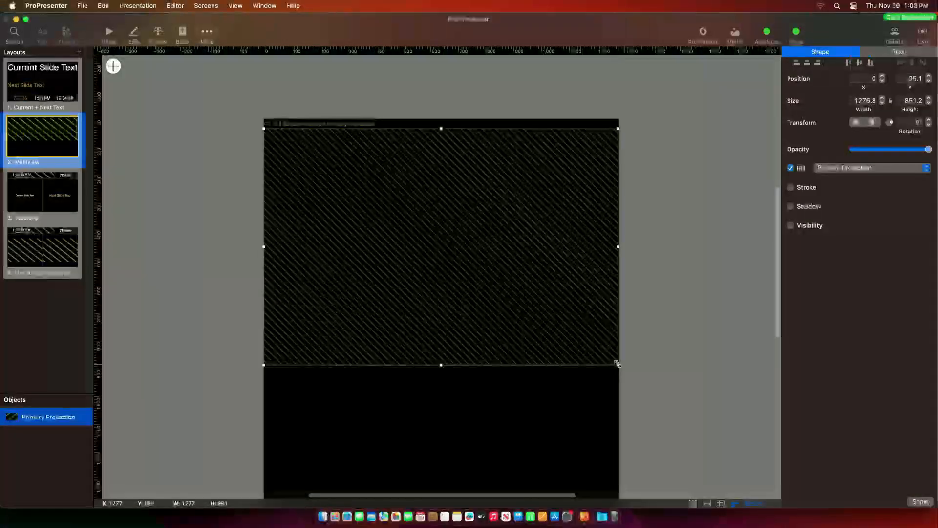
{"action": "left_click_drag", "start_coordinate": [618, 364], "coordinate": [546, 286]}
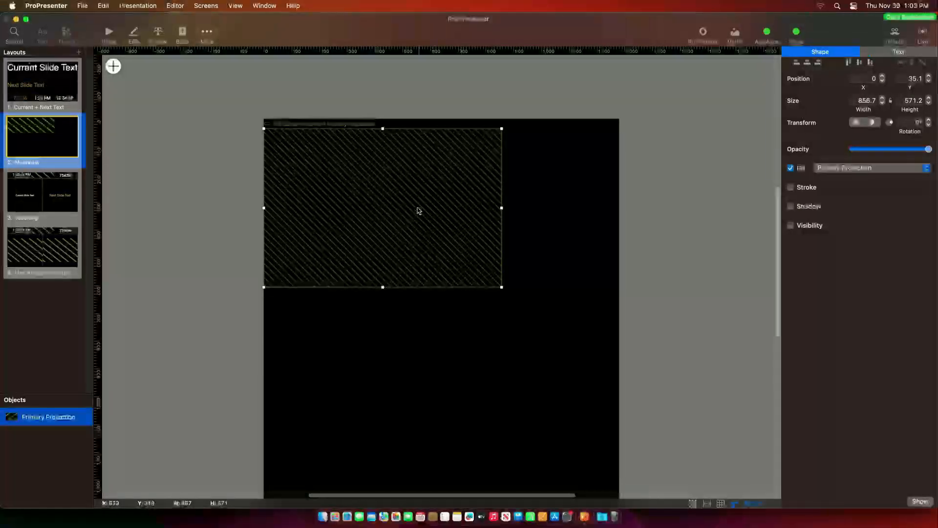
{"action": "left_click_drag", "start_coordinate": [419, 209], "coordinate": [478, 216]}
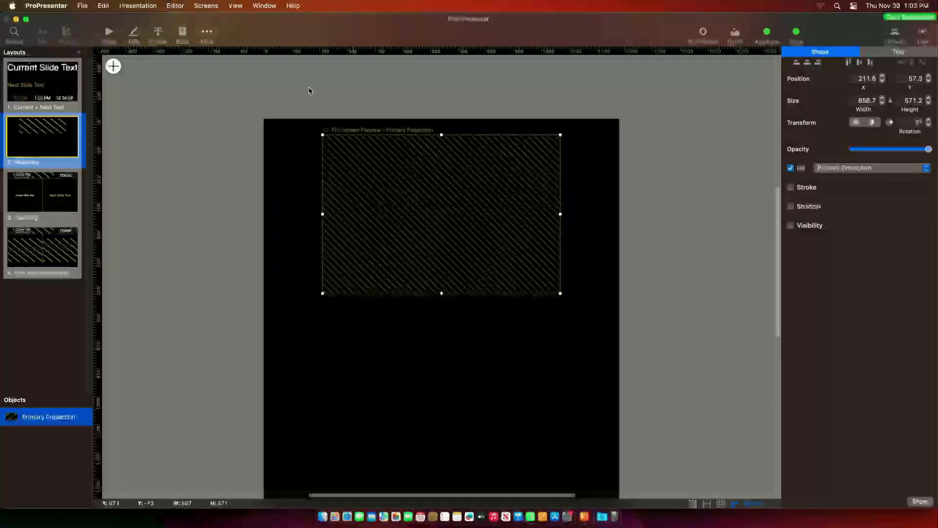
{"action": "left_click", "coordinate": [113, 66]}
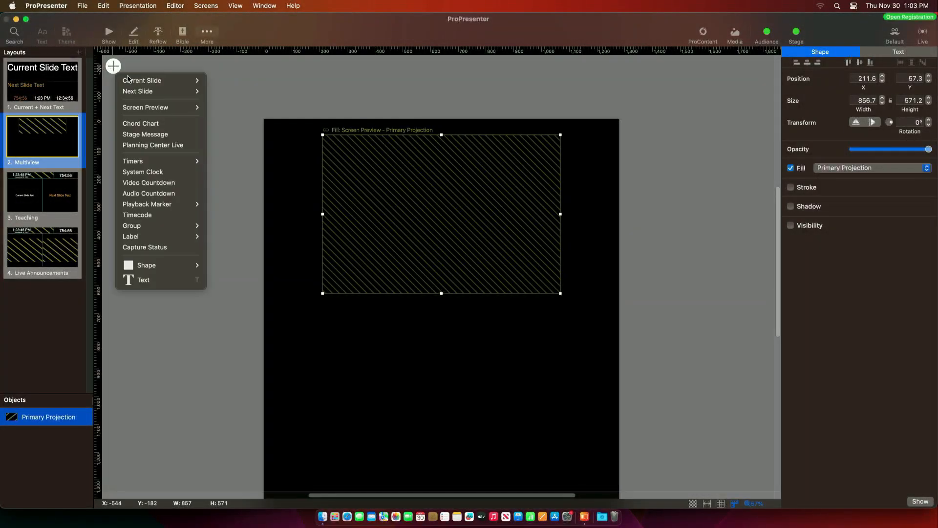
- Add a text object reading 'Projection' to the Multiview layout
{"action": "left_click", "coordinate": [157, 279]}
{"action": "double_click", "coordinate": [446, 326]}
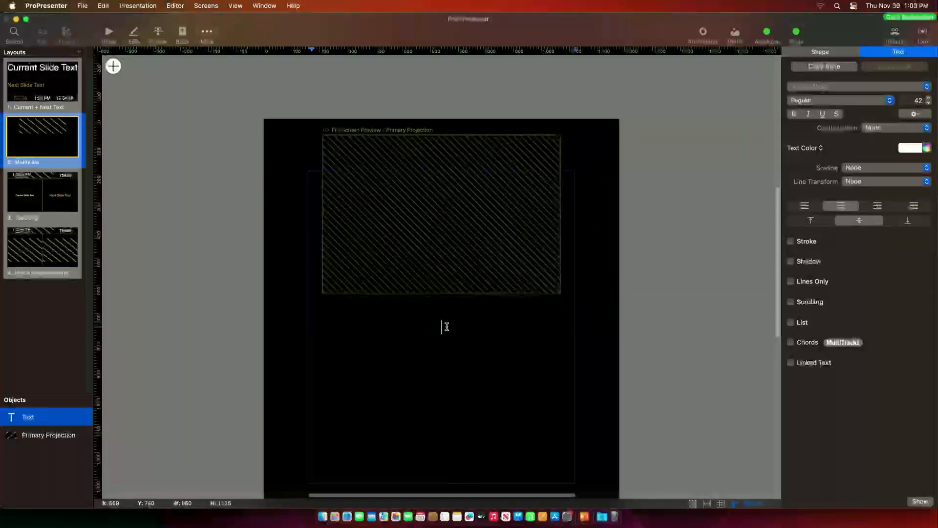
{"action": "type", "text": "Projection"}
{"action": "key", "text": "Return"}
{"action": "key", "text": "BackSpace"}
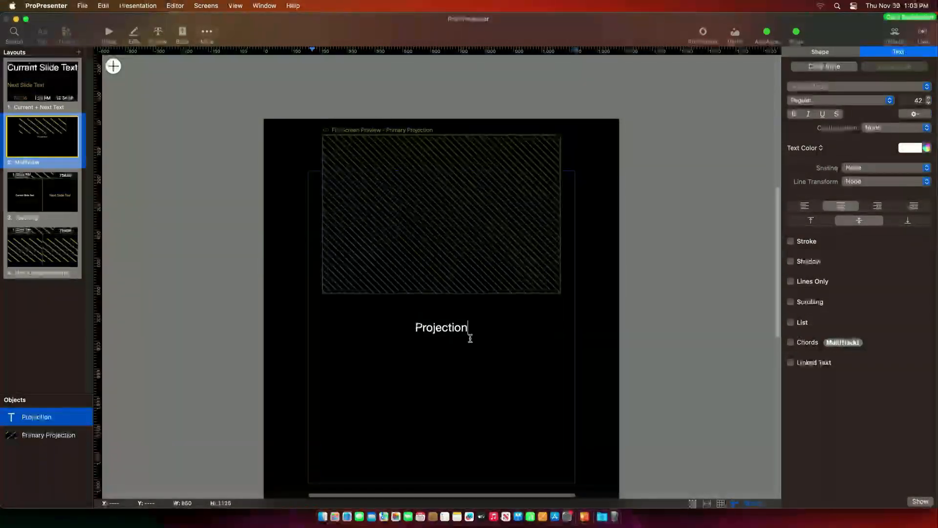
{"action": "left_click", "coordinate": [517, 423]}
- Shrink the Projection label to one line above the preview
{"action": "left_click", "coordinate": [514, 426]}
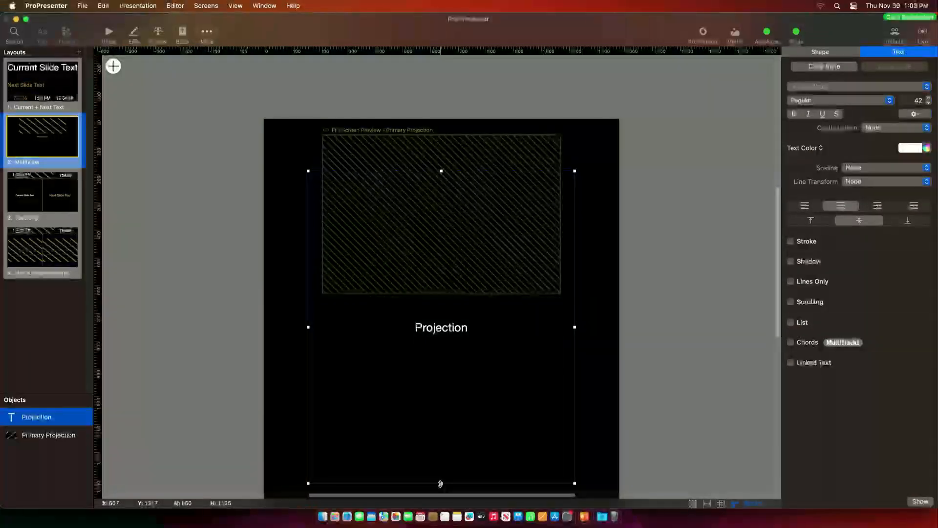
{"action": "left_click_drag", "start_coordinate": [441, 483], "coordinate": [442, 131]}
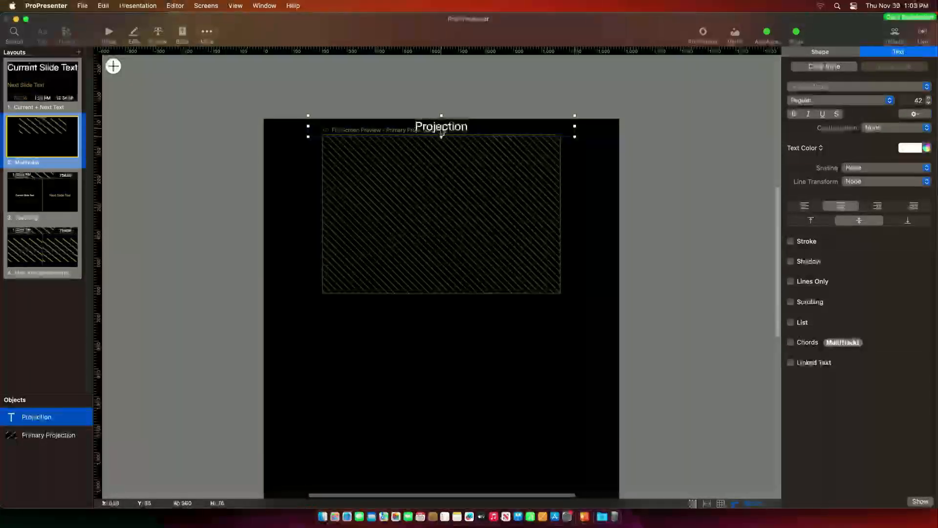
{"action": "left_click", "coordinate": [319, 366]}
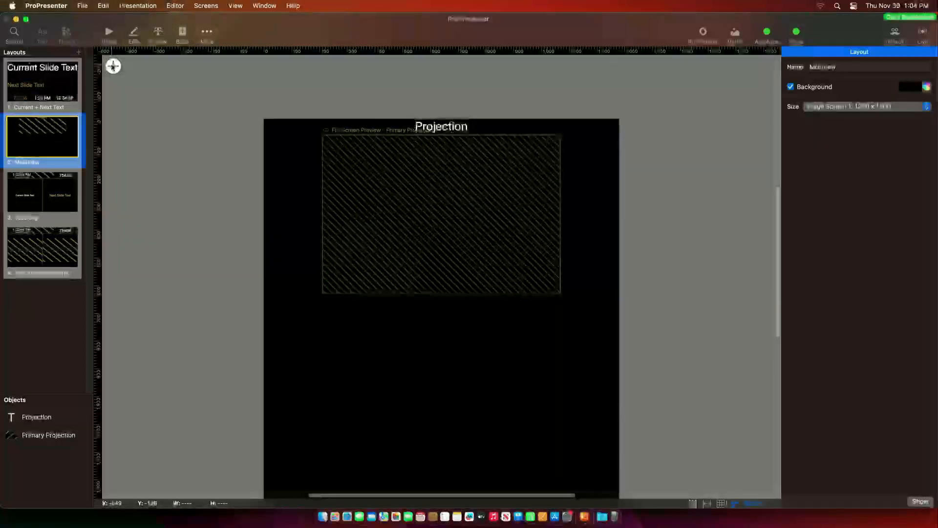
{"action": "left_click", "coordinate": [113, 66]}
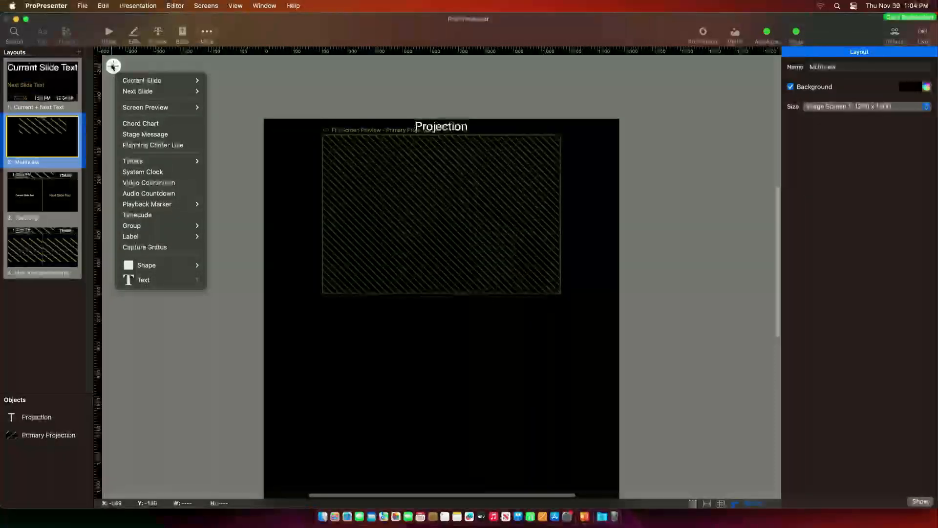
- Add a Confidence screen preview, sized about 857 wide, below the Projection preview
{"action": "mouse_move", "coordinate": [133, 112]}
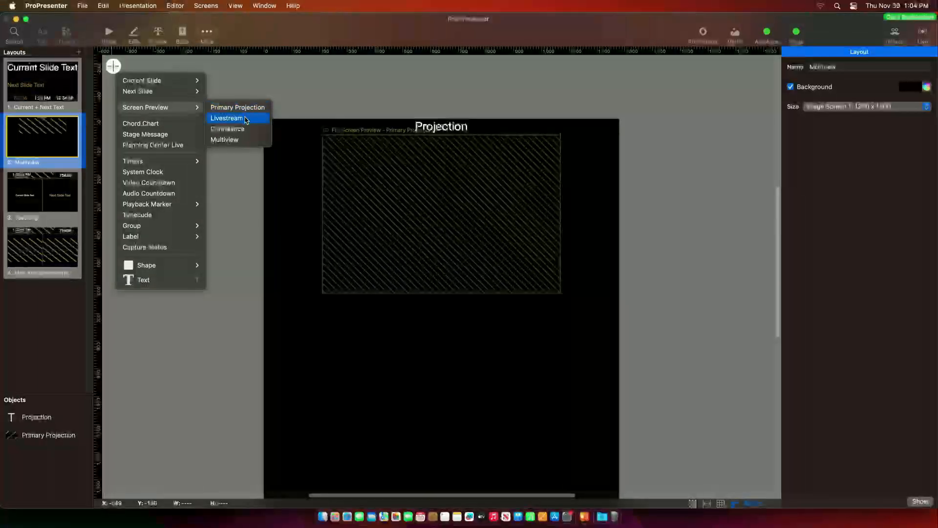
{"action": "left_click", "coordinate": [227, 129]}
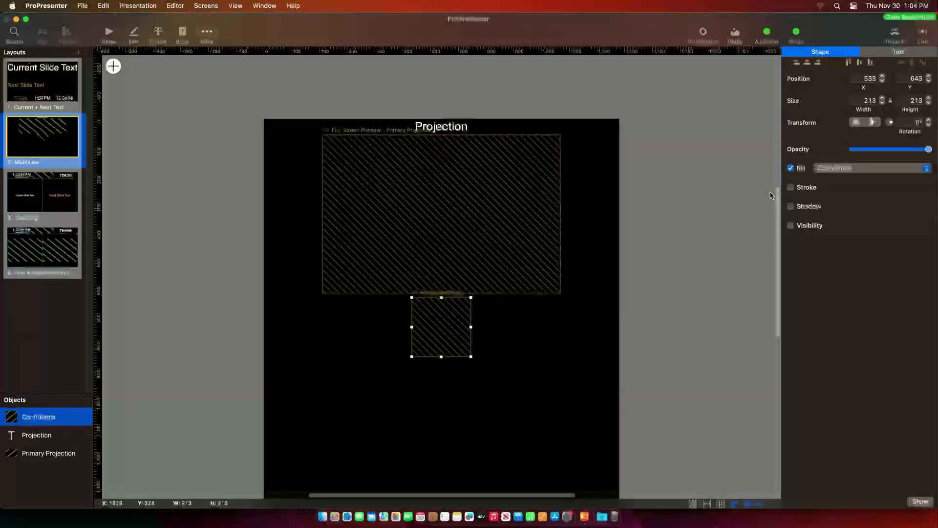
{"action": "left_click", "coordinate": [735, 269]}
{"action": "left_click_drag", "start_coordinate": [446, 330], "coordinate": [560, 410]}
{"action": "left_click_drag", "start_coordinate": [488, 379], "coordinate": [739, 208]}
{"action": "left_click_drag", "start_coordinate": [688, 247], "coordinate": [688, 293]}
{"action": "left_click_drag", "start_coordinate": [701, 221], "coordinate": [441, 396]}
- Duplicate the Projection label, move it above the Confidence preview, and retype it 'Confidence'
{"action": "left_click", "coordinate": [465, 75]}
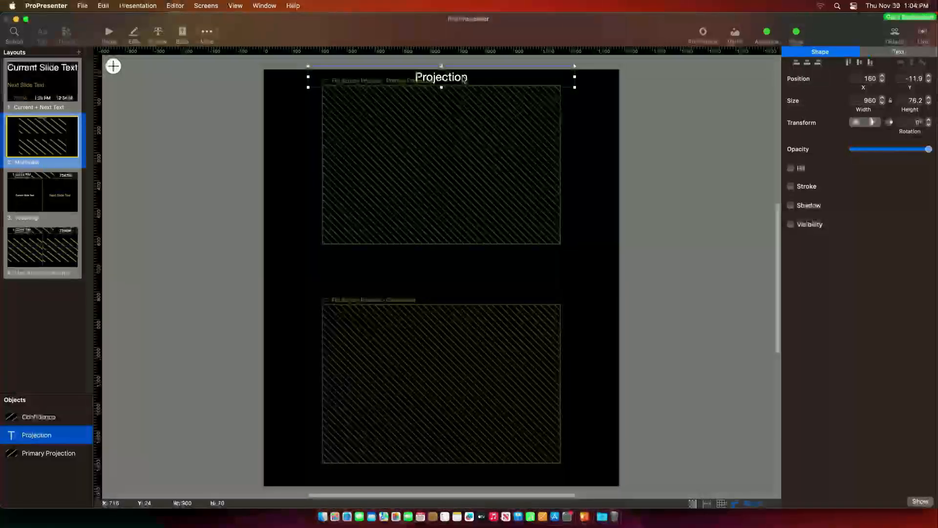
{"action": "right_click", "coordinate": [465, 76]}
{"action": "left_click", "coordinate": [472, 101]}
{"action": "right_click", "coordinate": [459, 89]}
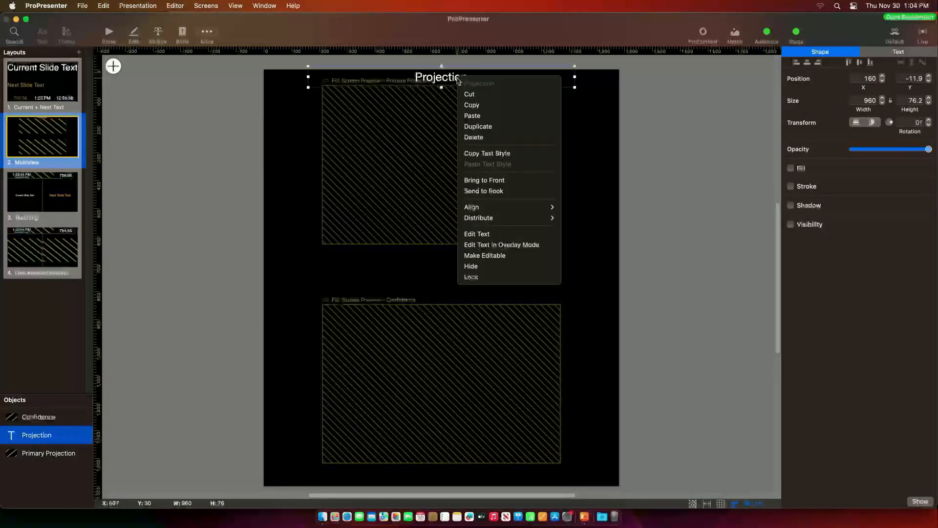
{"action": "left_click", "coordinate": [474, 124]}
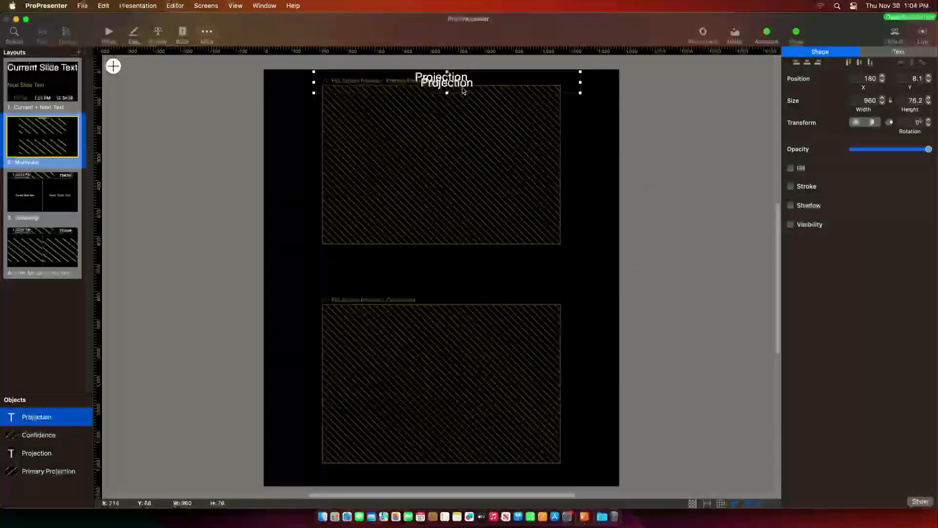
{"action": "left_click_drag", "start_coordinate": [464, 87], "coordinate": [459, 299]}
{"action": "double_click", "coordinate": [461, 298]}
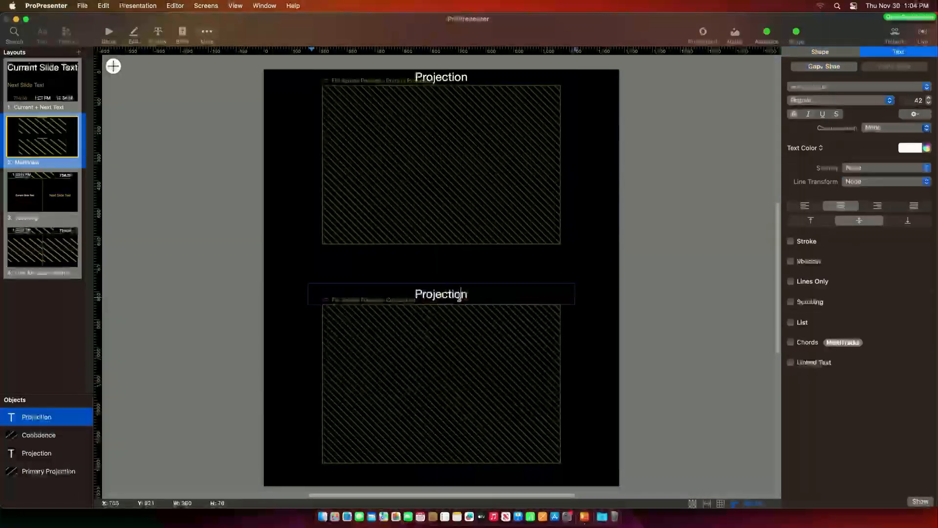
{"action": "double_click", "coordinate": [461, 298]}
{"action": "type", "text": "S"}
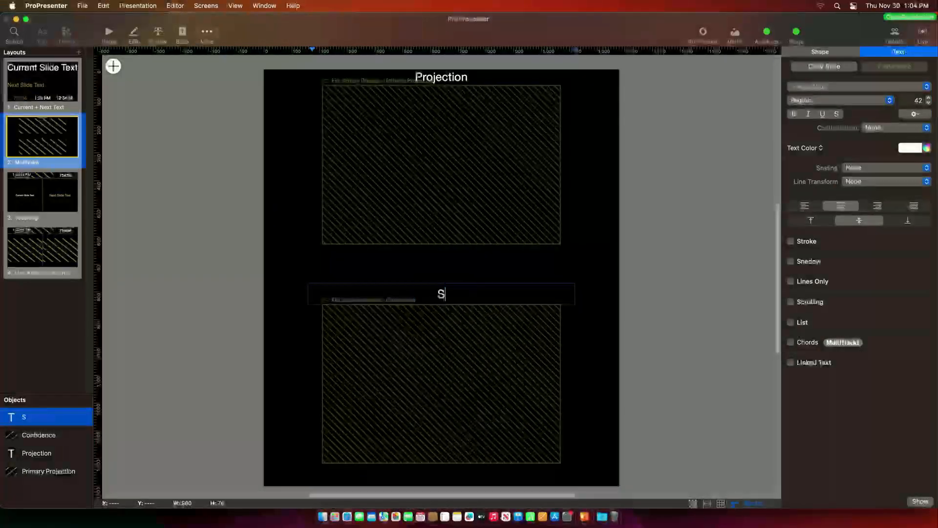
{"action": "type", "text": "tage Display"}
{"action": "key", "text": "BackSpace"}
{"action": "key", "text": "BackSpace"}
{"action": "key", "text": "BackSpace"}
{"action": "key", "text": "BackSpace"}
{"action": "key", "text": "BackSpace"}
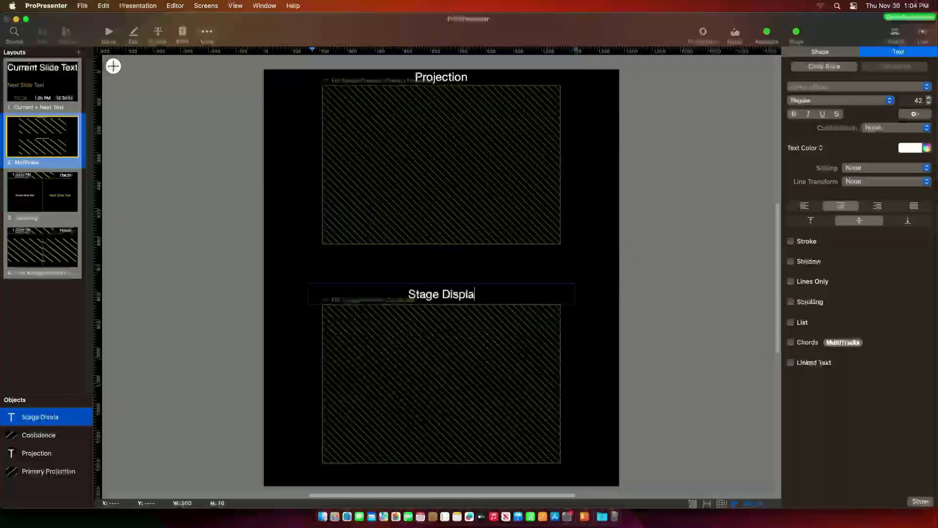
{"action": "type", "text": "Confidence"}
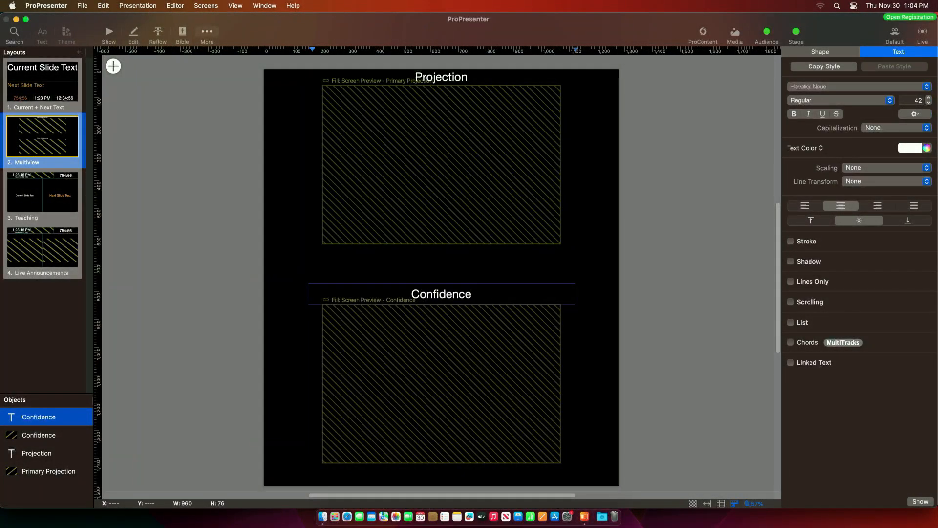
{"action": "left_click", "coordinate": [549, 262]}
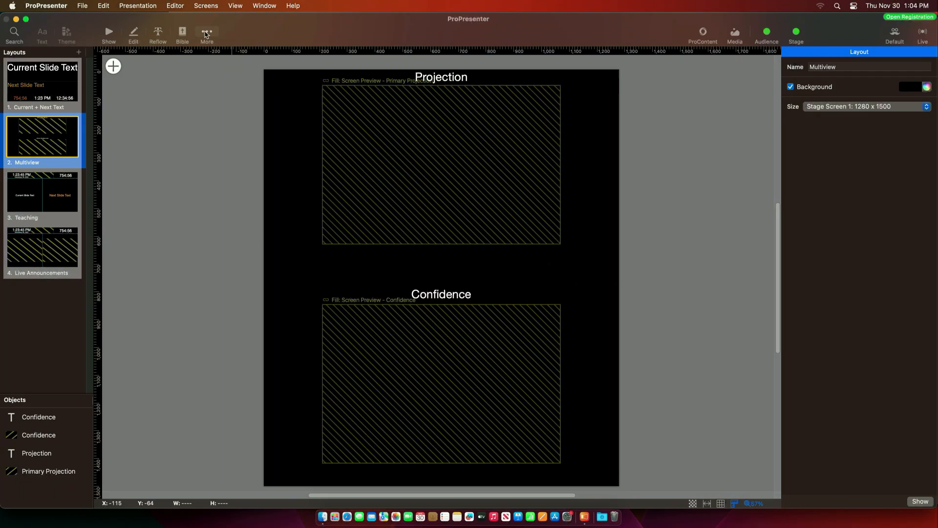
- Assign the Multiview layout to the stage screen and send slides 1, 2, then 1 live
{"action": "left_click", "coordinate": [109, 33]}
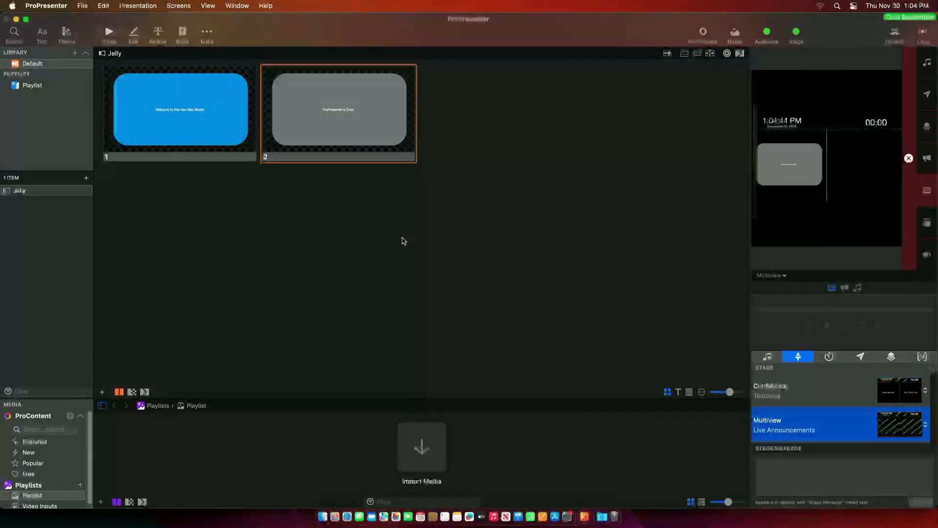
{"action": "left_click", "coordinate": [913, 431]}
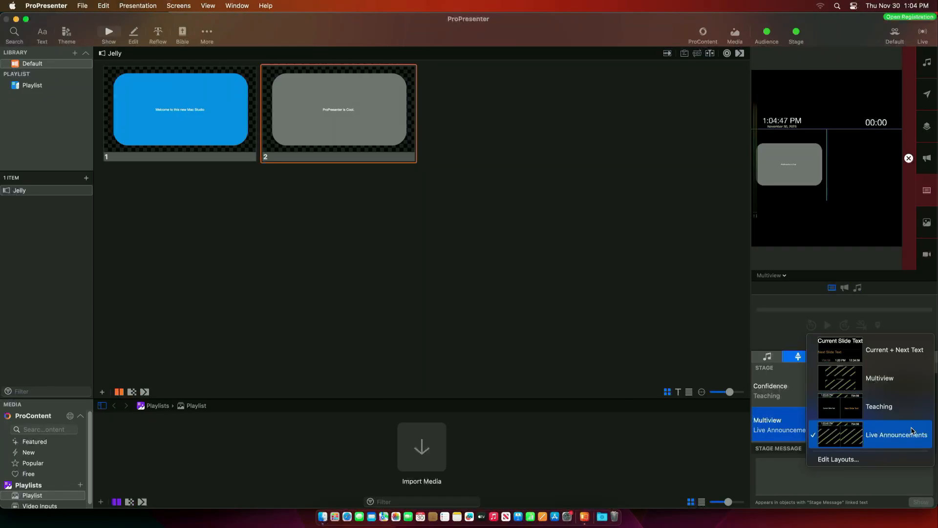
{"action": "left_click", "coordinate": [859, 380]}
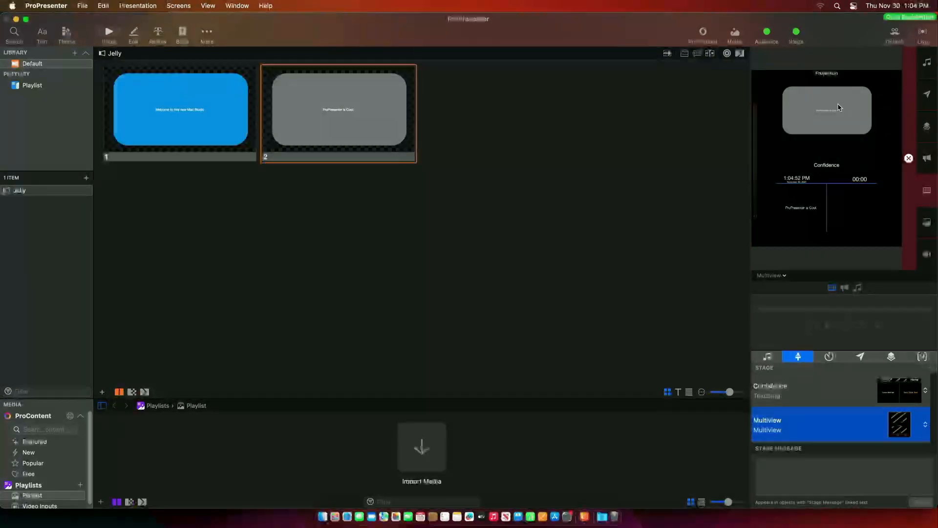
{"action": "left_click", "coordinate": [172, 126]}
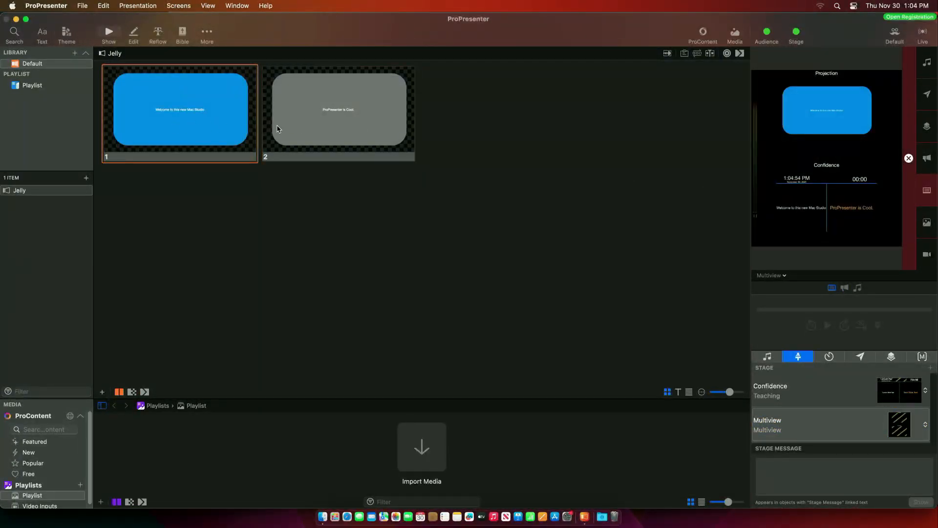
{"action": "left_click", "coordinate": [296, 127]}
{"action": "left_click", "coordinate": [211, 120]}
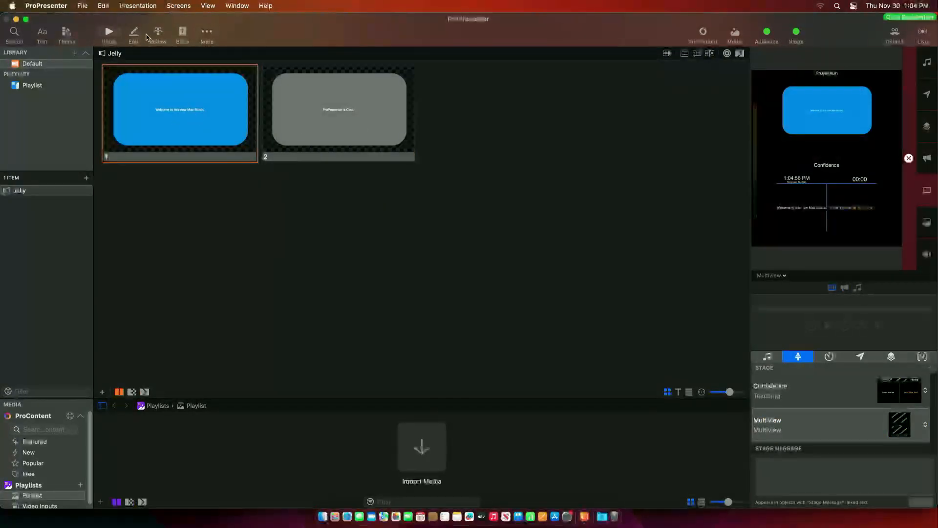
{"action": "left_click", "coordinate": [177, 6]}
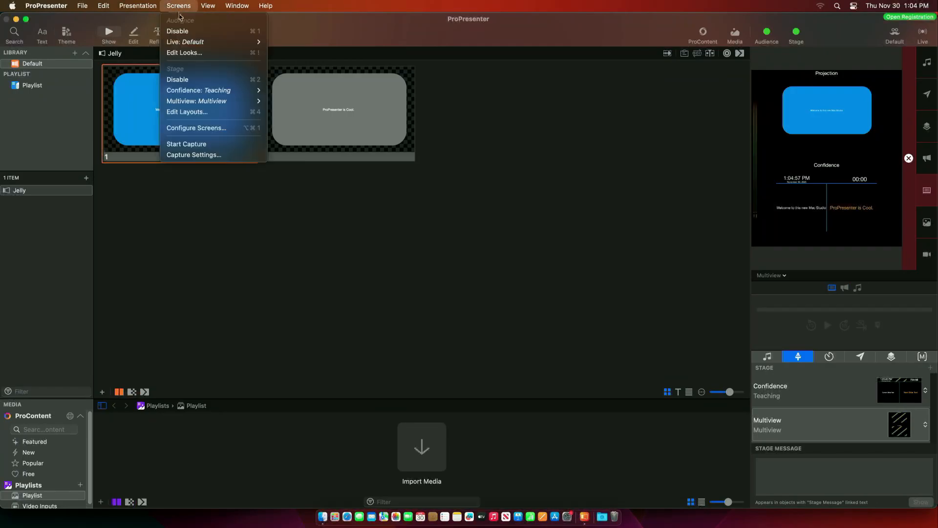
- Add a rectangle to the Multiview layout covering the whole canvas, sent behind all objects
{"action": "left_click", "coordinate": [174, 112]}
{"action": "left_click", "coordinate": [39, 138]}
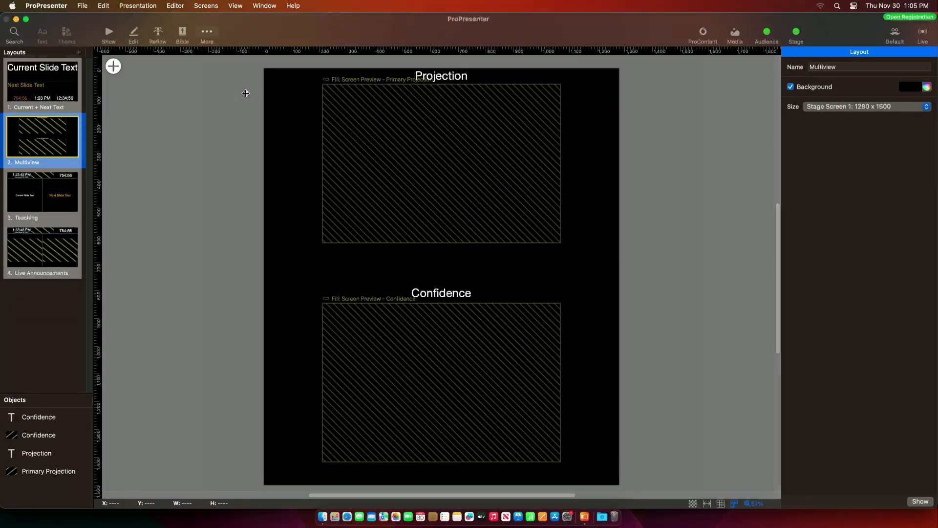
{"action": "left_click", "coordinate": [113, 66]}
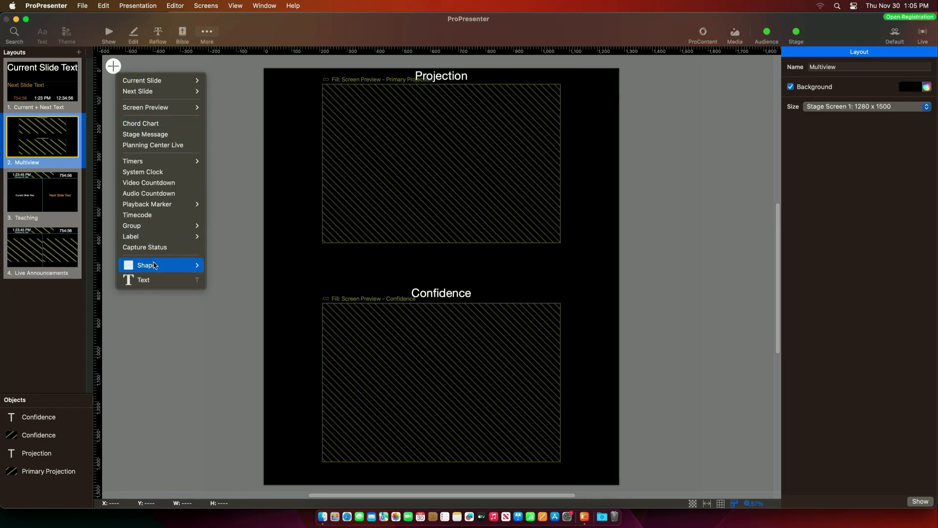
{"action": "mouse_move", "coordinate": [156, 266]}
{"action": "left_click", "coordinate": [235, 268]}
{"action": "left_click_drag", "start_coordinate": [440, 271], "coordinate": [293, 90]}
{"action": "left_click_drag", "start_coordinate": [323, 125], "coordinate": [620, 295]}
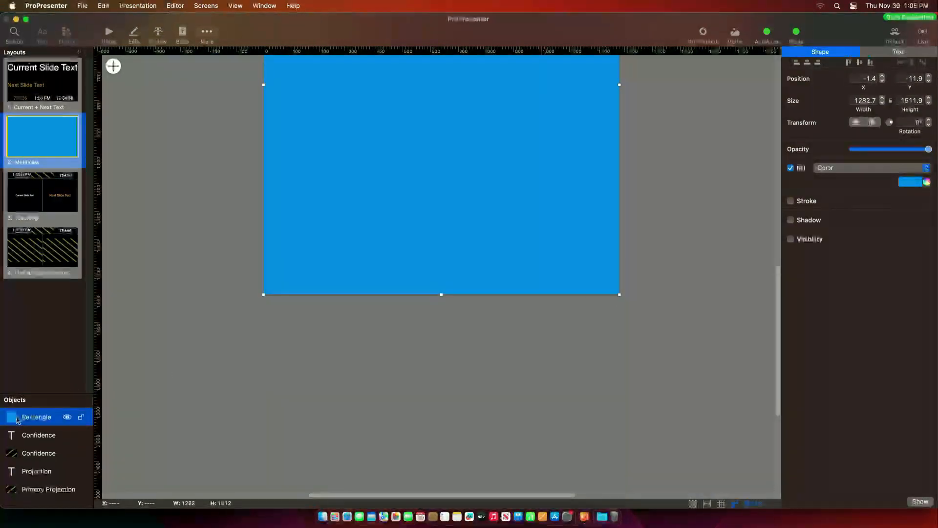
{"action": "left_click_drag", "start_coordinate": [23, 420], "coordinate": [21, 496]}
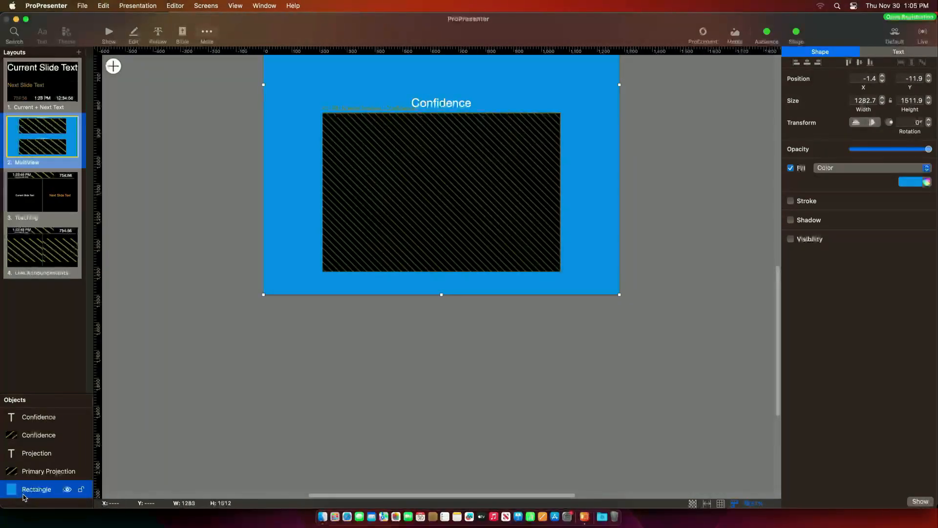
- Give the background rectangle a grey fill
{"action": "left_click", "coordinate": [761, 507]}
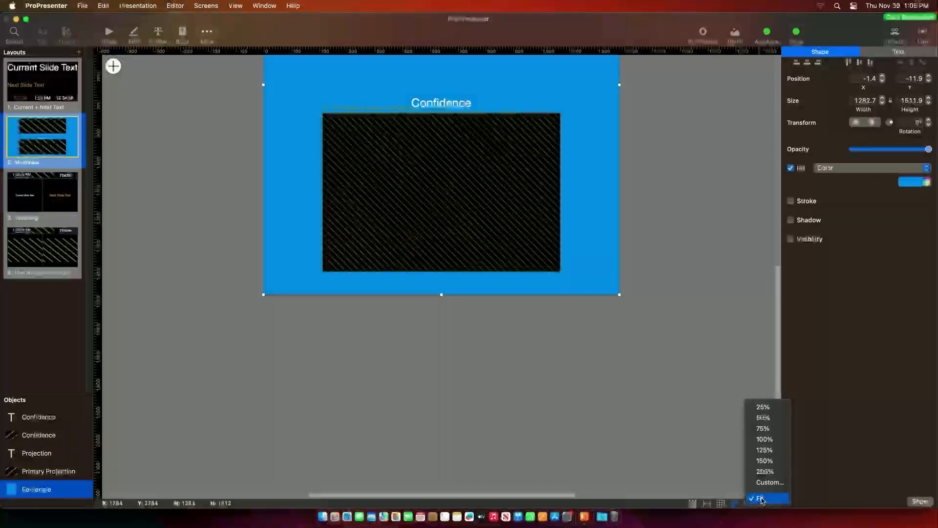
{"action": "left_click", "coordinate": [760, 498]}
{"action": "left_click", "coordinate": [756, 506]}
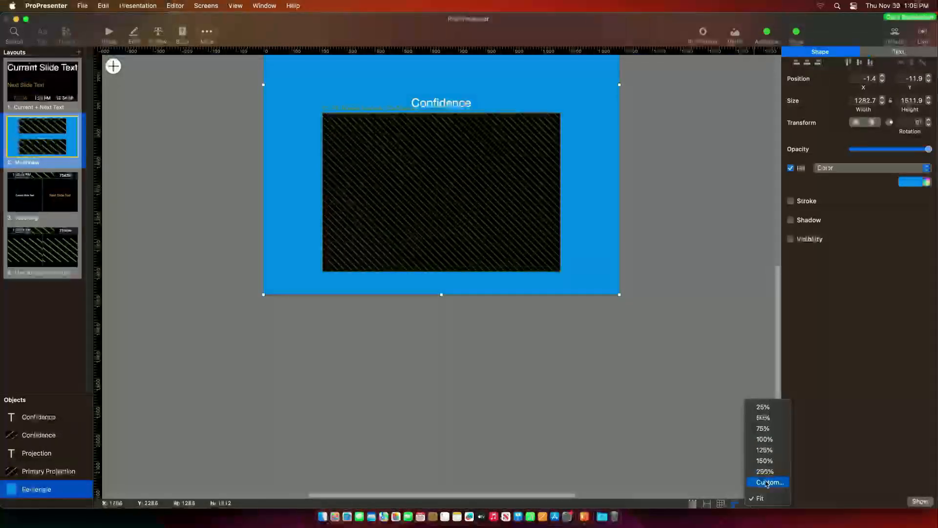
{"action": "left_click", "coordinate": [759, 499]}
{"action": "left_click", "coordinate": [759, 502]}
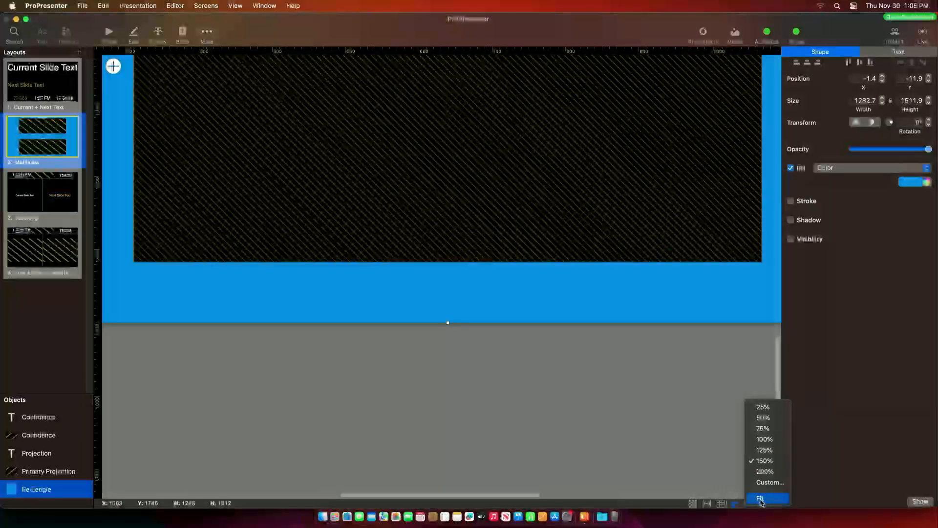
{"action": "left_click", "coordinate": [761, 501]}
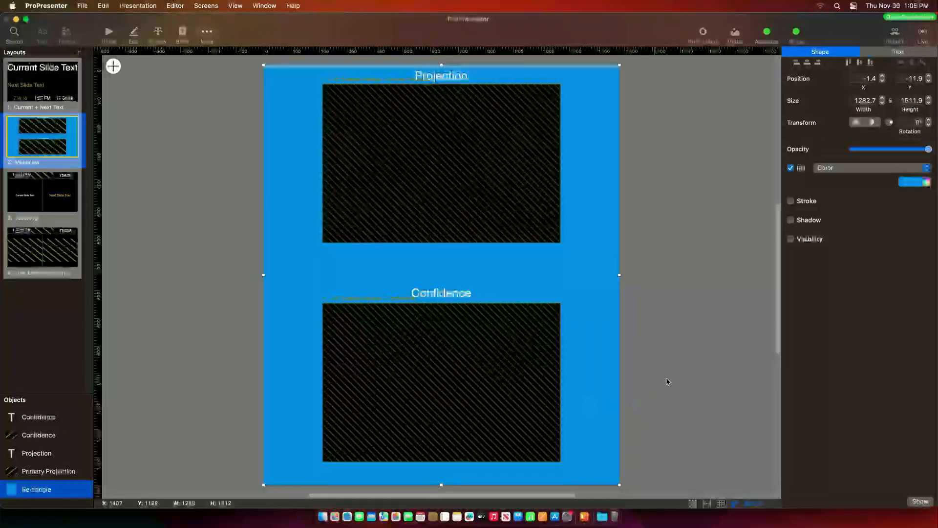
{"action": "left_click", "coordinate": [911, 182]}
{"action": "left_click", "coordinate": [854, 245]}
{"action": "left_click", "coordinate": [761, 287]}
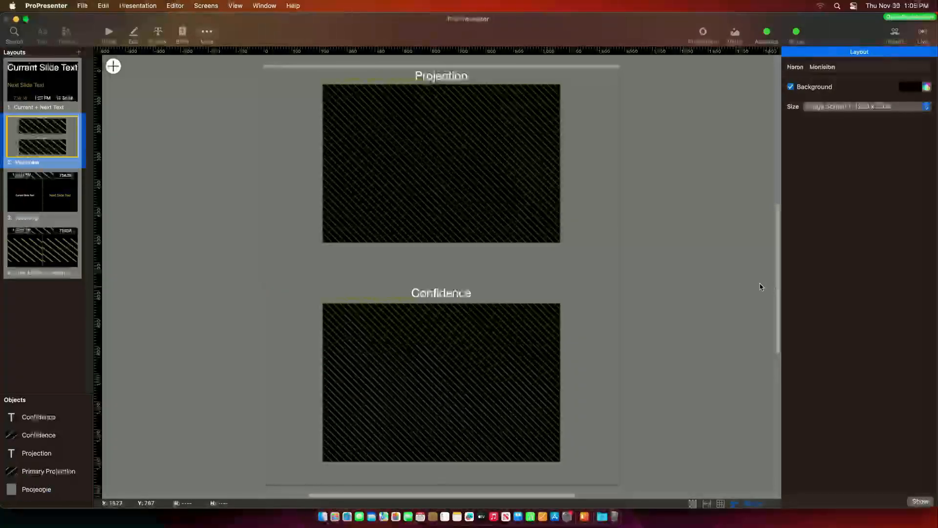
- Check the grey Multiview background in the stage preview, then reopen Multiview's add-object list
{"action": "left_click", "coordinate": [106, 34]}
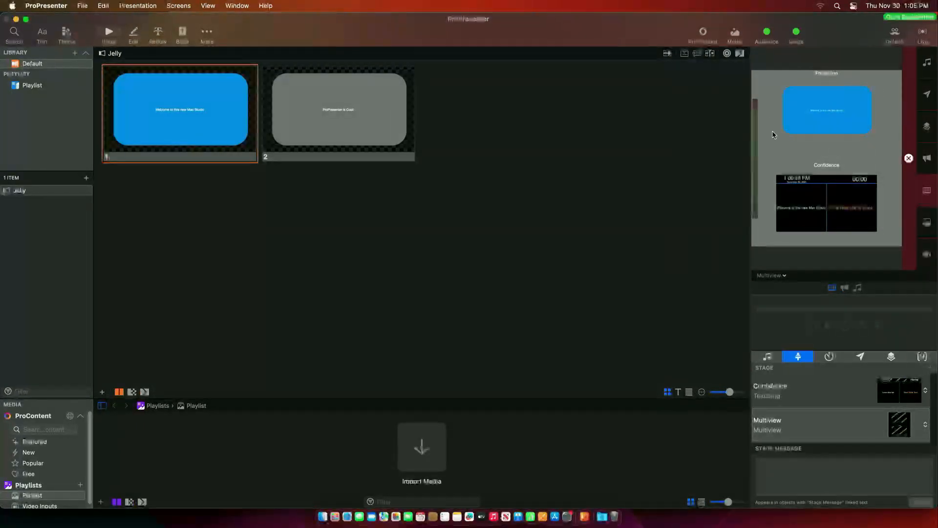
{"action": "left_click", "coordinate": [179, 5]}
{"action": "left_click", "coordinate": [185, 113]}
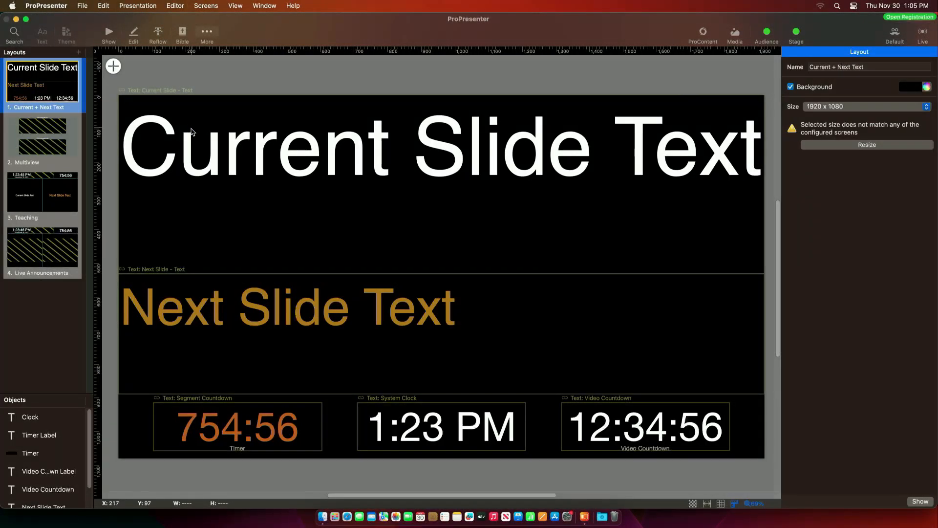
{"action": "left_click", "coordinate": [27, 145]}
{"action": "left_click", "coordinate": [113, 66]}
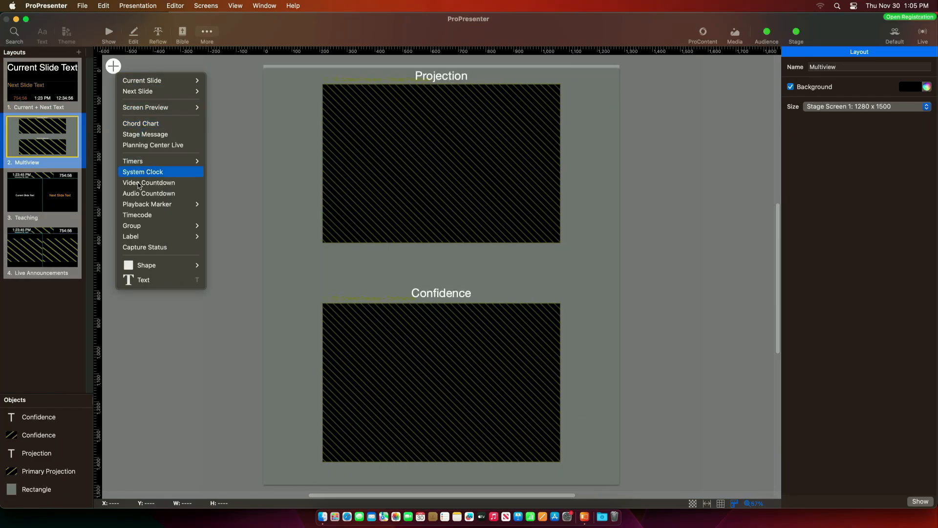
- Add a rectangle stretched over the Projection preview and fill it black
{"action": "mouse_move", "coordinate": [179, 266]}
{"action": "left_click", "coordinate": [239, 265]}
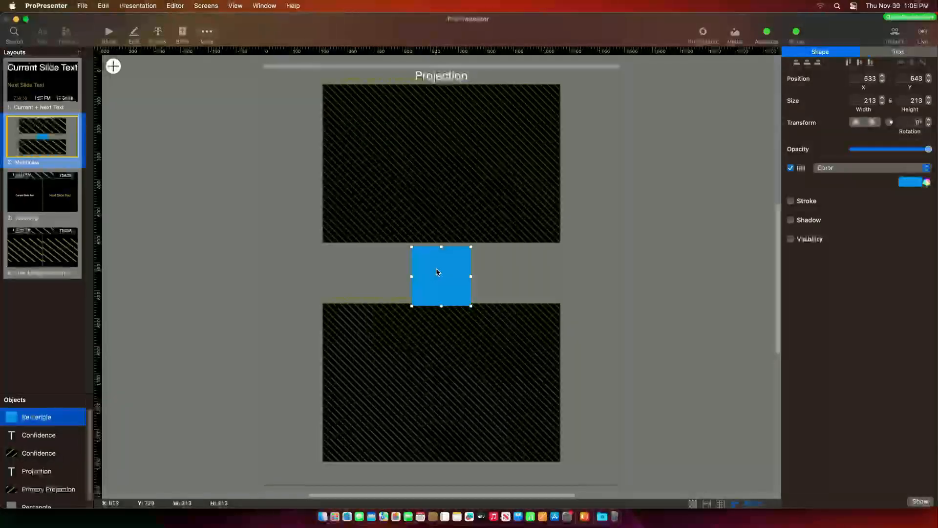
{"action": "left_click_drag", "start_coordinate": [432, 264], "coordinate": [343, 101]}
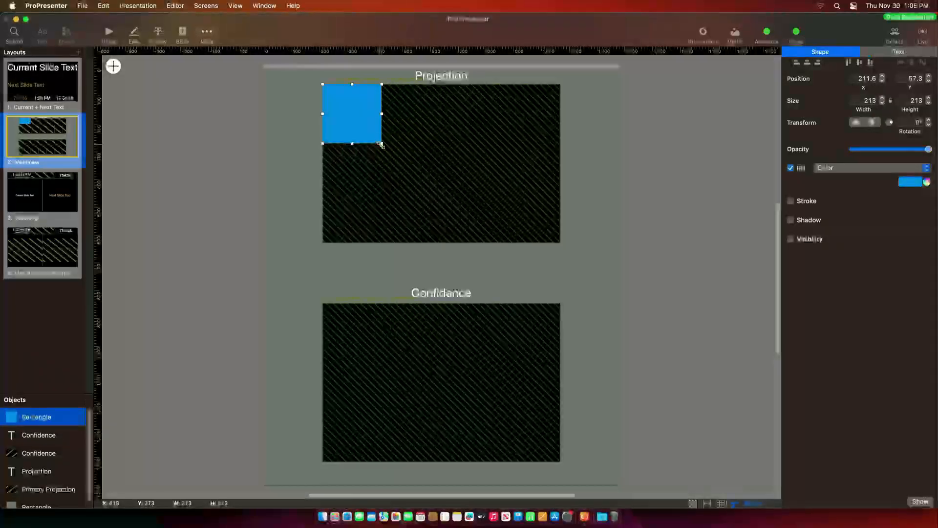
{"action": "left_click_drag", "start_coordinate": [382, 143], "coordinate": [561, 242]}
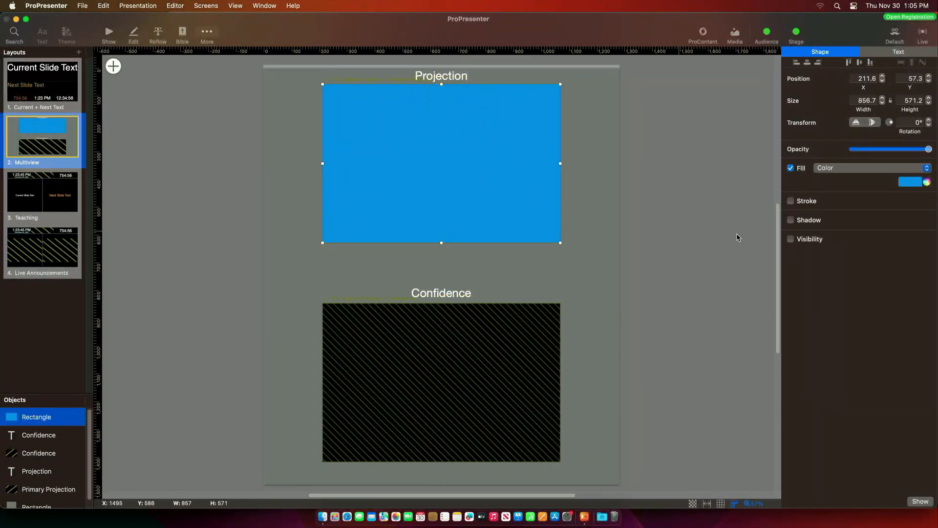
{"action": "left_click", "coordinate": [910, 183]}
{"action": "left_click", "coordinate": [900, 244]}
- Duplicate the black rectangle onto Confidence and layer both behind the previews, back in Show view
{"action": "right_click", "coordinate": [456, 159]}
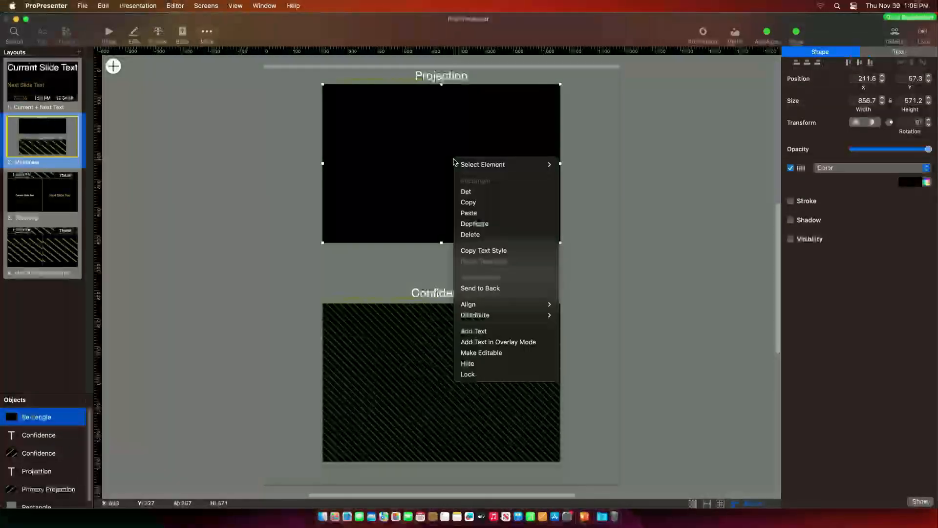
{"action": "left_click", "coordinate": [479, 225]}
{"action": "left_click_drag", "start_coordinate": [427, 167], "coordinate": [420, 384]}
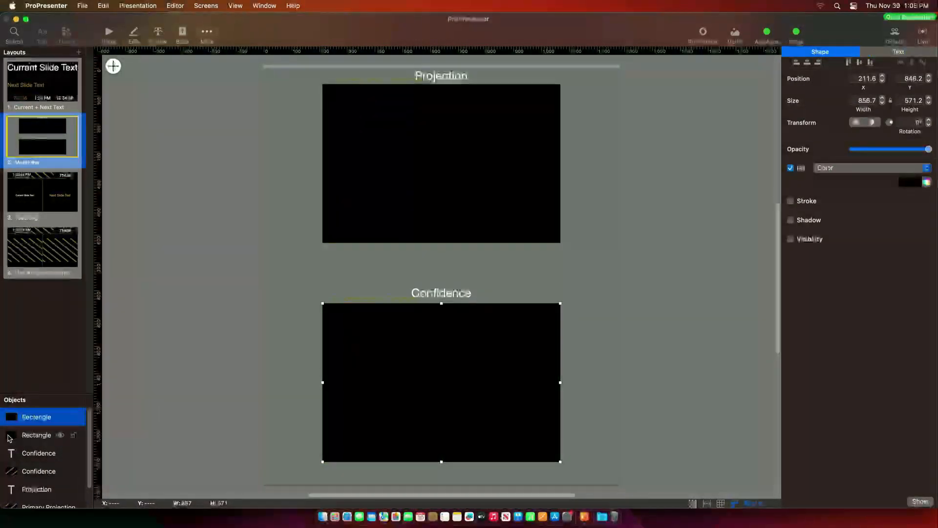
{"action": "left_click", "coordinate": [35, 435], "text": "shift"}
{"action": "scroll", "coordinate": [35, 425], "scroll_direction": "down", "scroll_amount": 2}
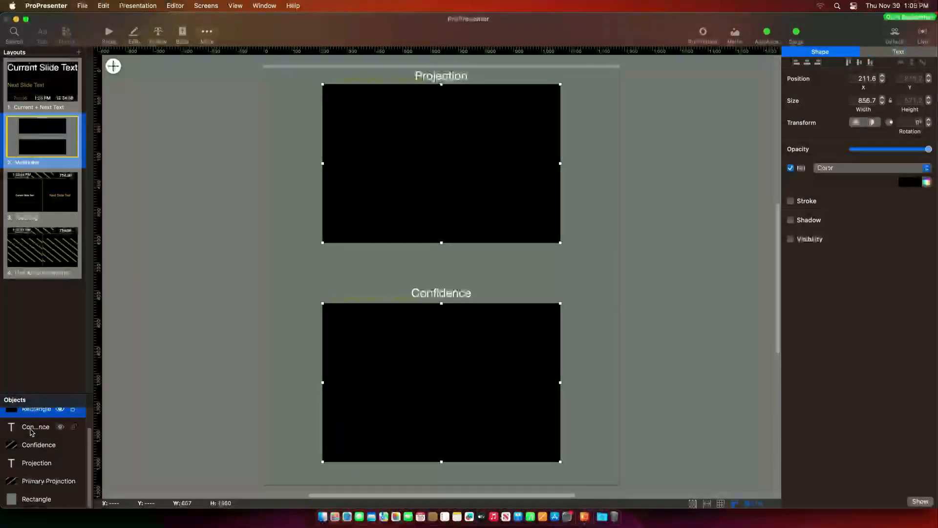
{"action": "left_click_drag", "start_coordinate": [38, 469], "coordinate": [39, 491]}
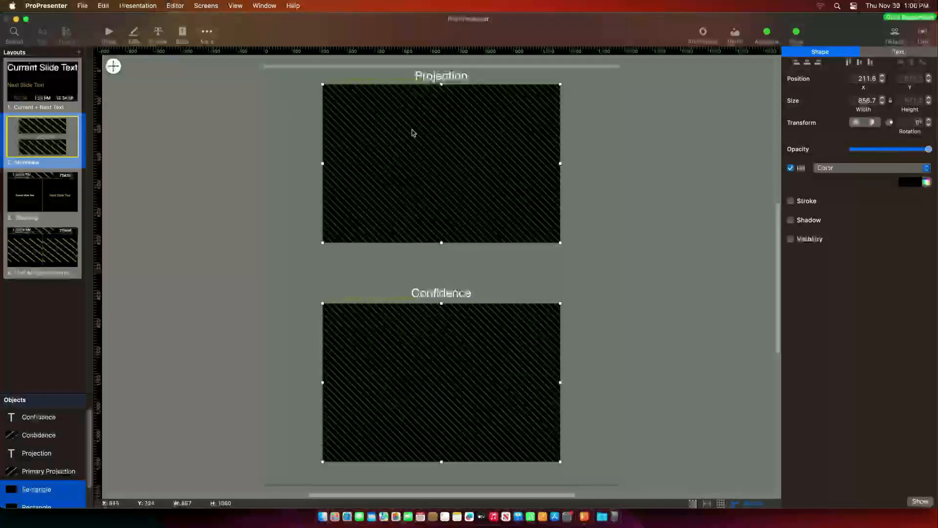
{"action": "left_click", "coordinate": [108, 32]}
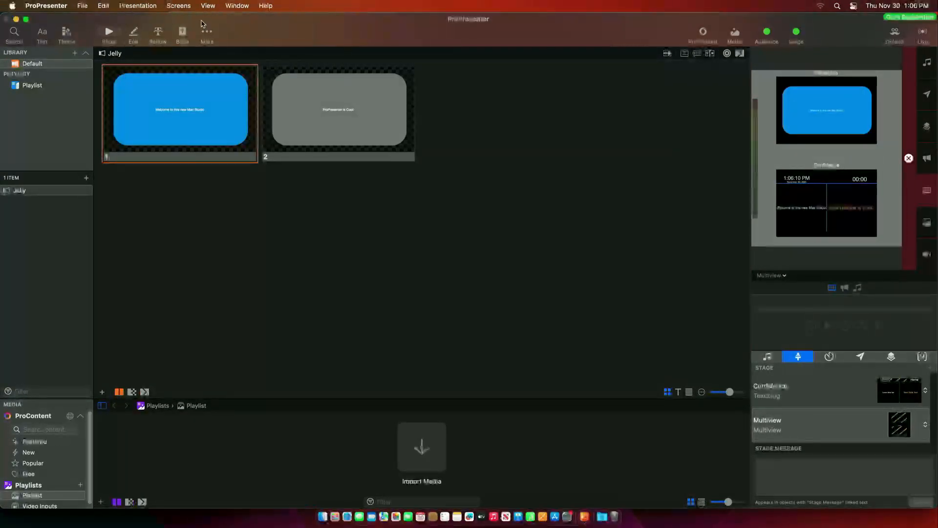
- Look over the Configure Screens settings and close them
{"action": "left_click", "coordinate": [178, 6]}
{"action": "left_click", "coordinate": [181, 128]}
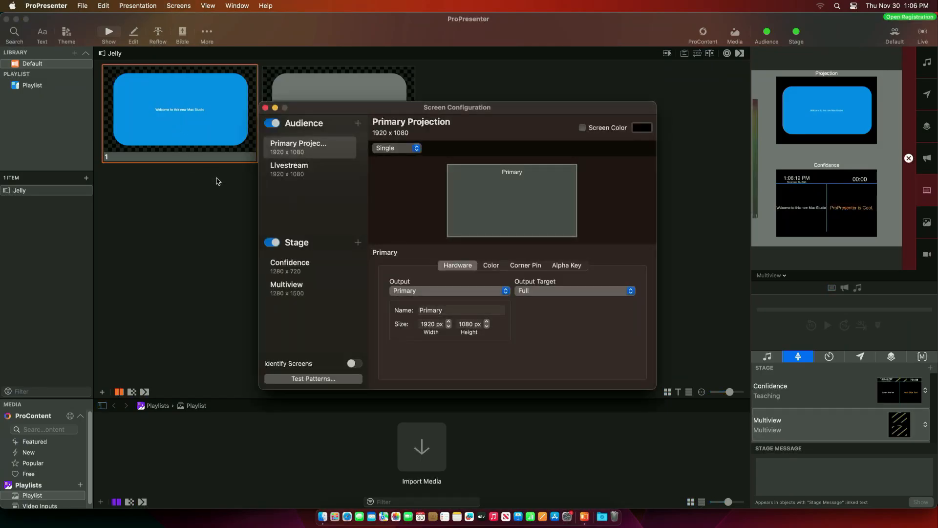
{"action": "left_click", "coordinate": [265, 108]}
- Reopen the Multiview stage layout for editing and inspect the objects around Projection
{"action": "left_click", "coordinate": [182, 7]}
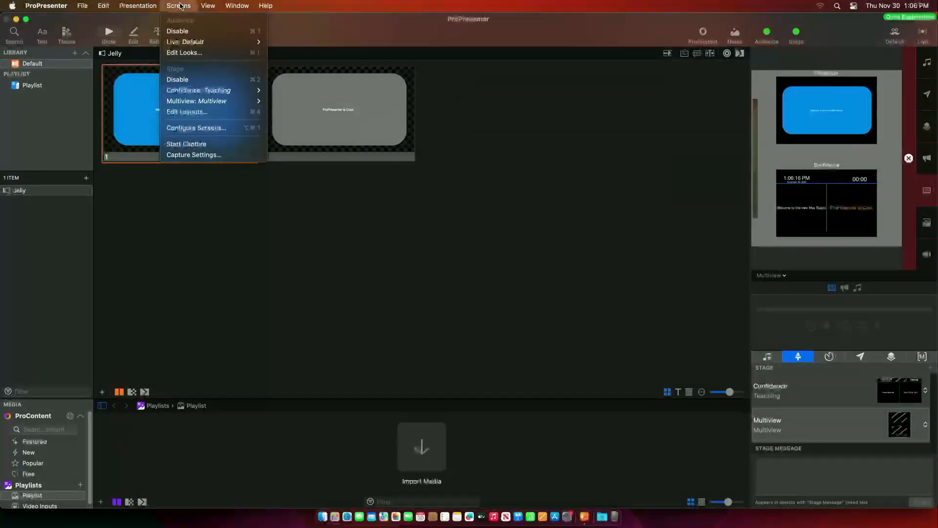
{"action": "left_click", "coordinate": [189, 112]}
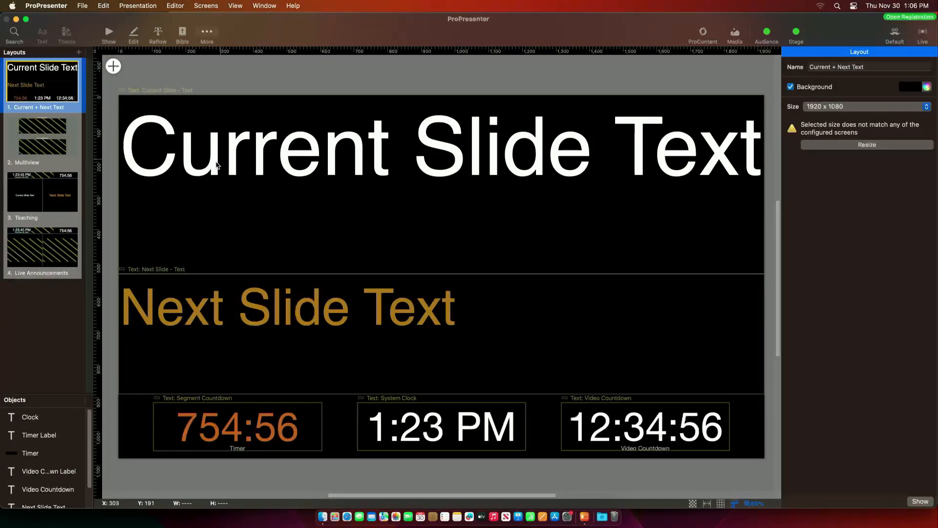
{"action": "left_click", "coordinate": [48, 156]}
{"action": "left_click", "coordinate": [374, 155]}
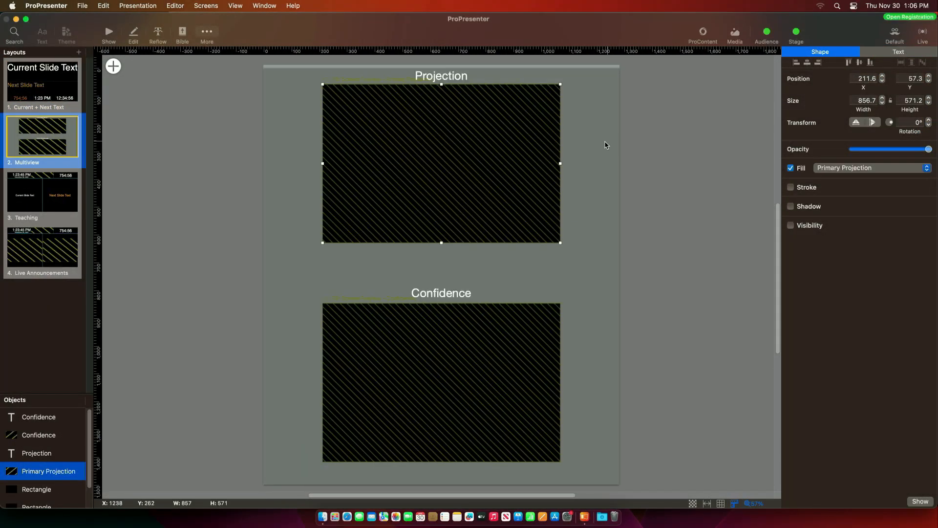
{"action": "left_click_drag", "start_coordinate": [674, 139], "coordinate": [452, 75]}
{"action": "left_click", "coordinate": [653, 154]}
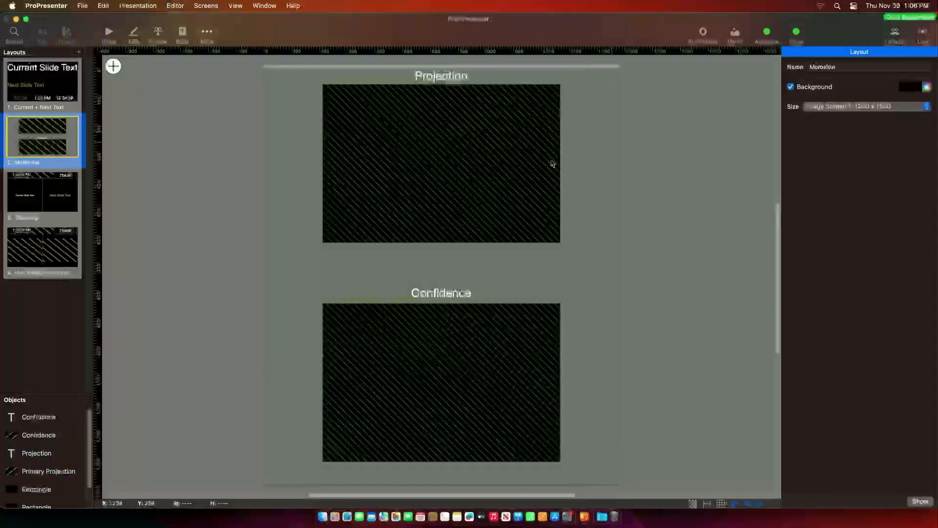
{"action": "scroll", "coordinate": [22, 486], "scroll_direction": "down", "scroll_amount": 2}
- Hide the extra grey rectangle and shift the Projection preview, backing and label left
{"action": "left_click", "coordinate": [61, 499]}
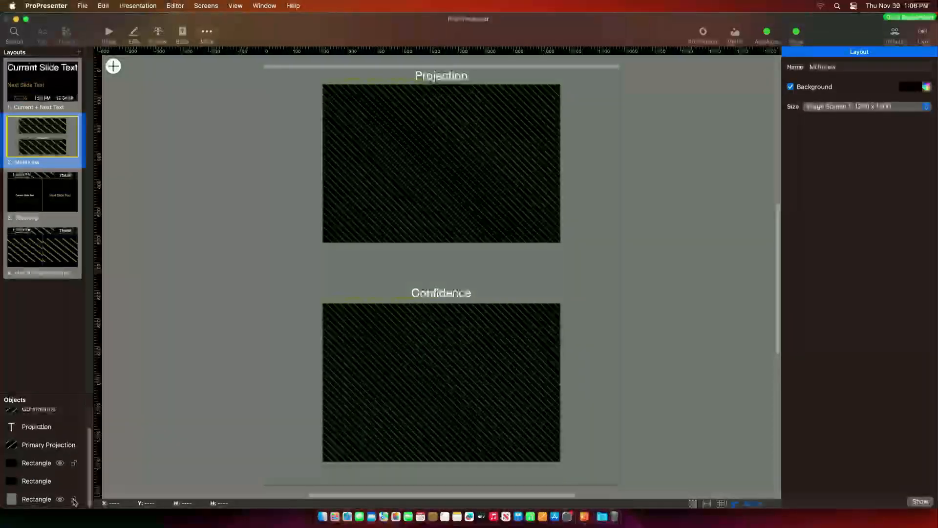
{"action": "left_click_drag", "start_coordinate": [239, 132], "coordinate": [571, 250]}
{"action": "left_click_drag", "start_coordinate": [630, 264], "coordinate": [406, 62]}
{"action": "left_click_drag", "start_coordinate": [461, 125], "coordinate": [411, 122]}
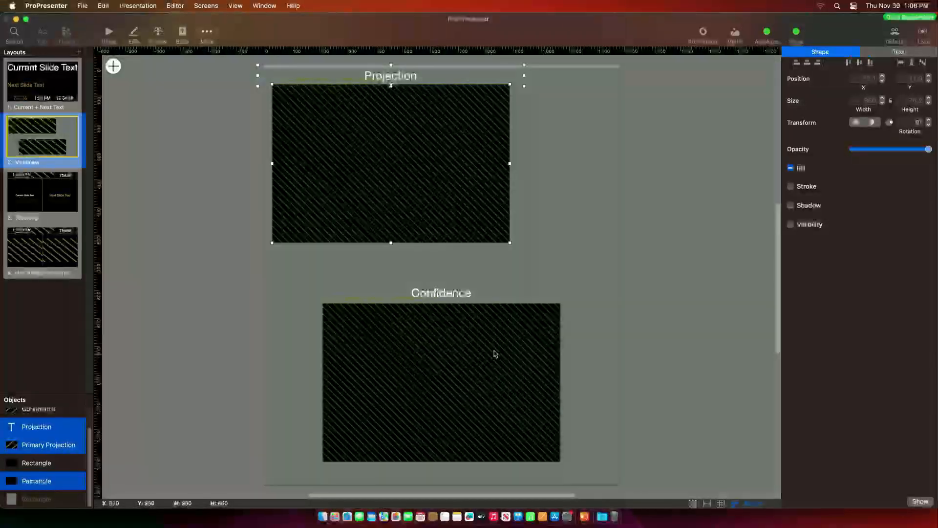
{"action": "left_click_drag", "start_coordinate": [669, 286], "coordinate": [377, 423]}
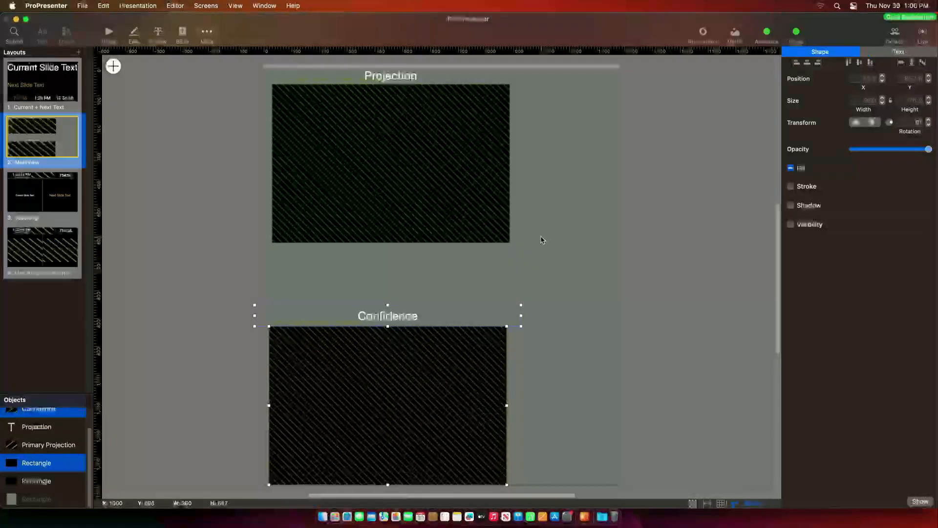
{"action": "left_click", "coordinate": [113, 66]}
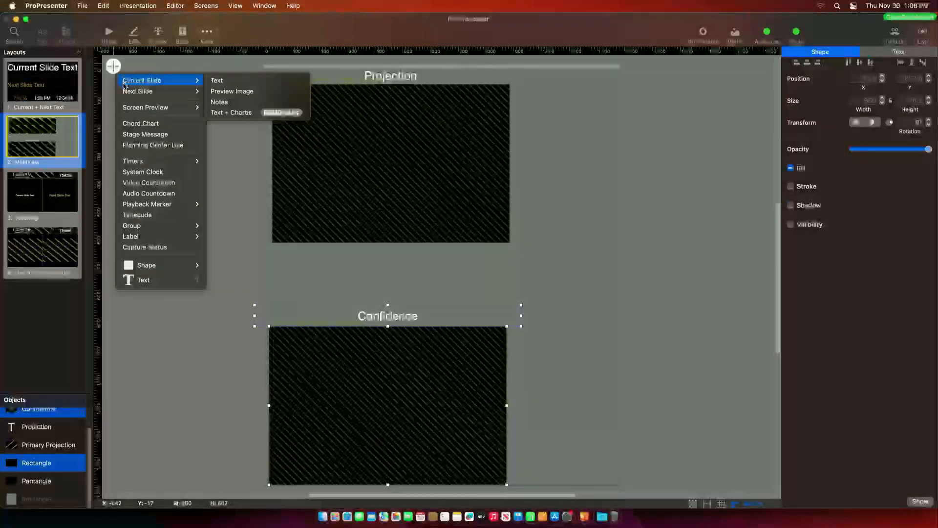
- Add a Livestream screen preview at 720×480, then shrink it to about 314×210
{"action": "mouse_move", "coordinate": [176, 107]}
{"action": "left_click", "coordinate": [227, 118]}
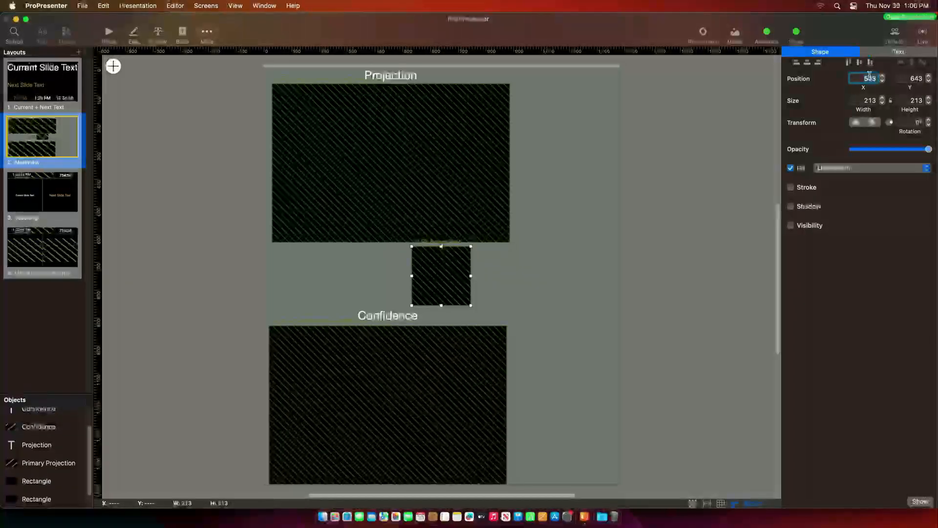
{"action": "left_click", "coordinate": [865, 100]}
{"action": "type", "text": "720"}
{"action": "key", "text": "Tab"}
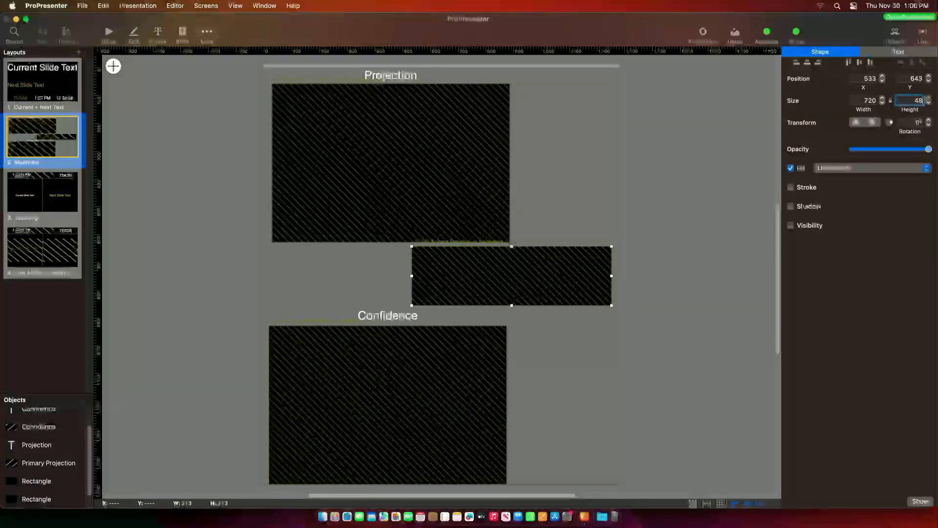
{"action": "type", "text": "480"}
{"action": "key", "text": "Return"}
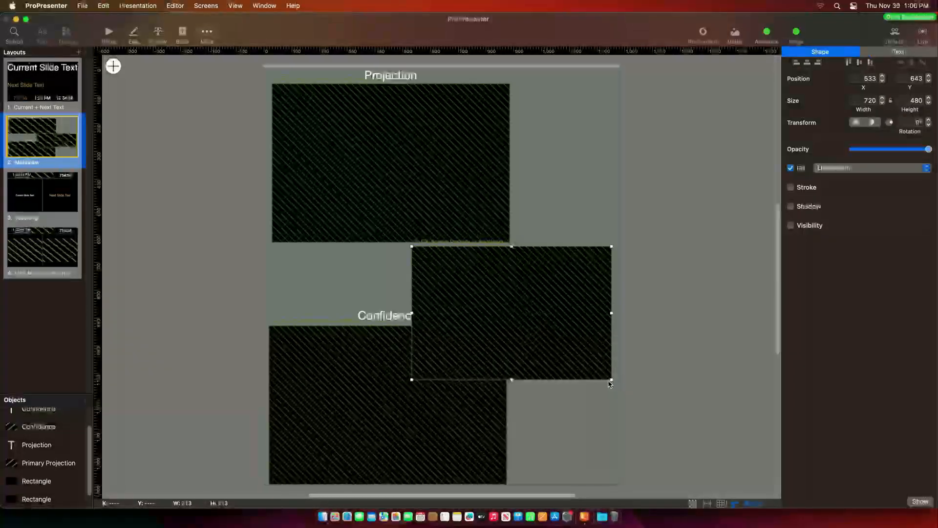
{"action": "left_click_drag", "start_coordinate": [612, 379], "coordinate": [575, 293]}
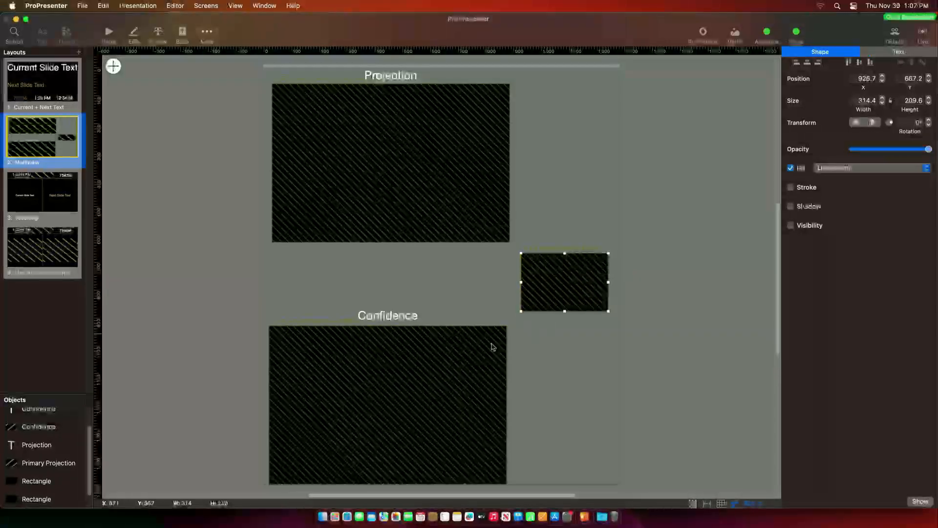
- Move a spare Confidence label above the preview and rename it 'Livestream'
{"action": "left_click", "coordinate": [392, 317]}
{"action": "left_click_drag", "start_coordinate": [391, 317], "coordinate": [582, 243]}
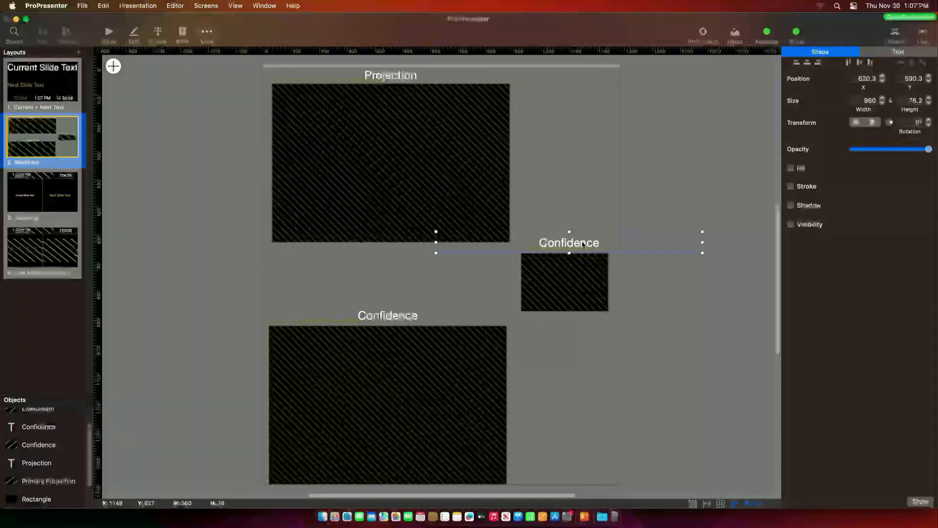
{"action": "double_click", "coordinate": [581, 242]}
{"action": "key", "text": "BackSpace"}
{"action": "key", "text": "BackSpace"}
{"action": "key", "text": "BackSpace"}
{"action": "key", "text": "BackSpace"}
{"action": "key", "text": "BackSpace"}
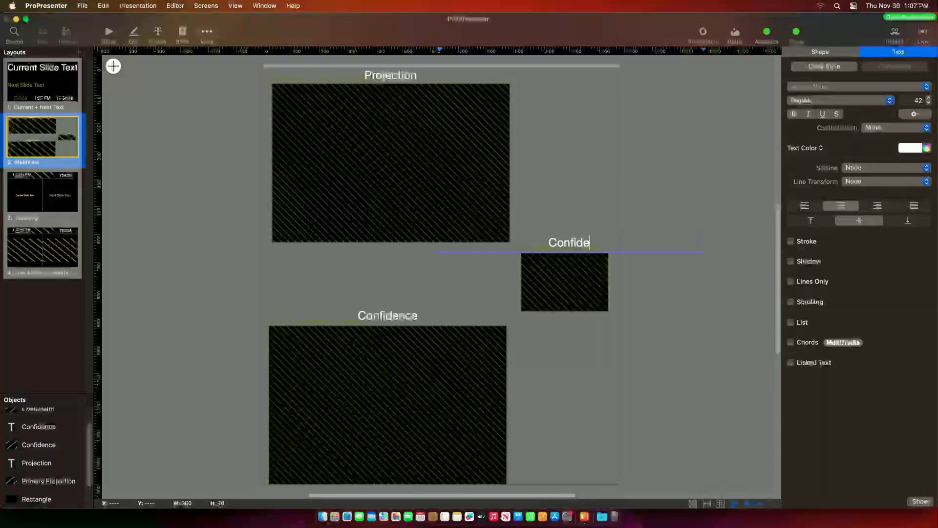
{"action": "type", "text": "Livestream"}
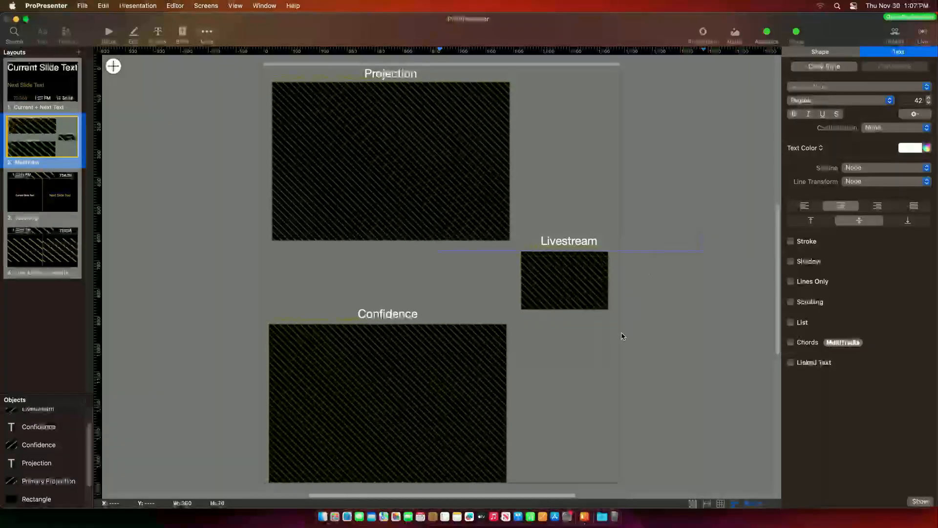
{"action": "left_click", "coordinate": [606, 334]}
{"action": "left_click", "coordinate": [109, 33]}
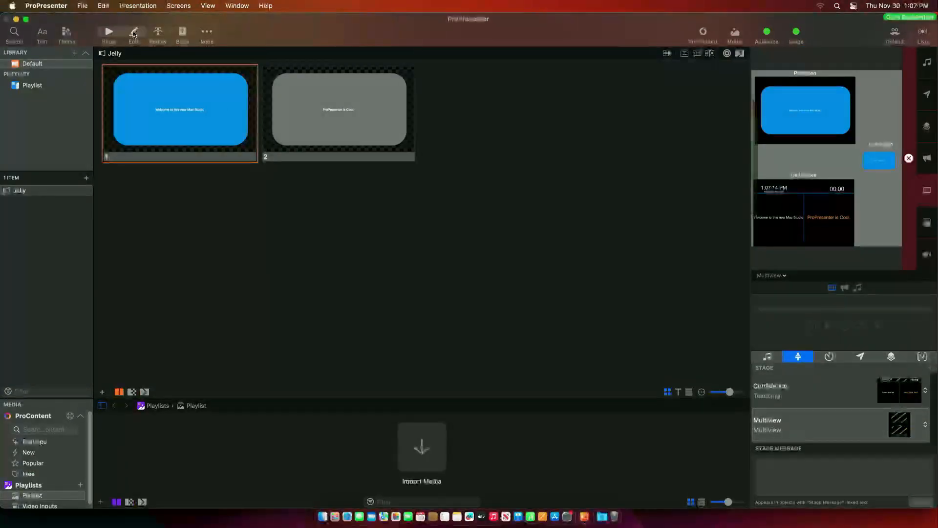
- Go back into the Multiview stage layout and bring up the add-object list
{"action": "left_click", "coordinate": [134, 33]}
{"action": "left_click", "coordinate": [108, 33]}
{"action": "left_click", "coordinate": [206, 5]}
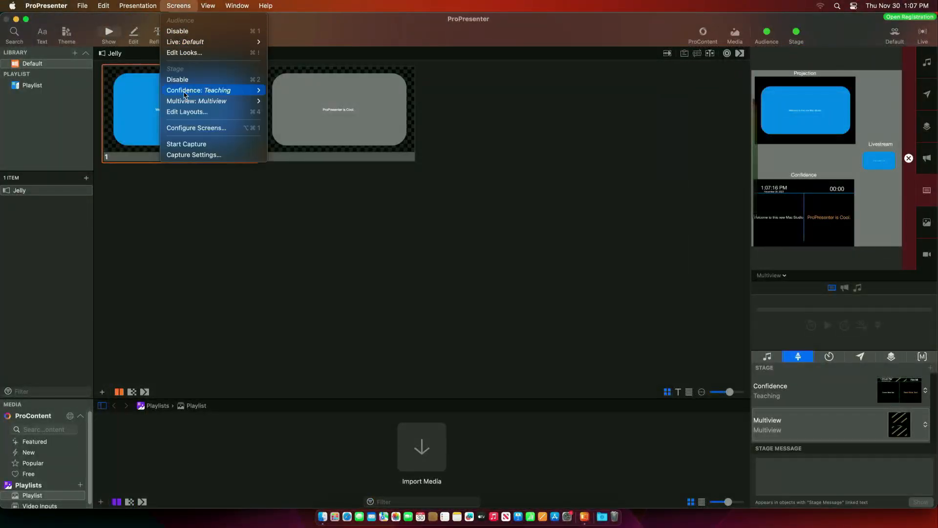
{"action": "left_click", "coordinate": [245, 111]}
{"action": "left_click", "coordinate": [42, 143]}
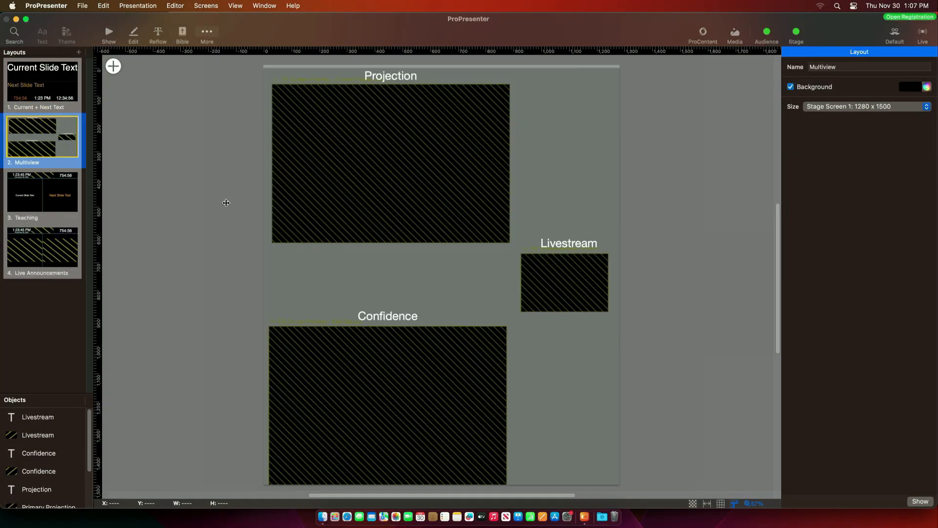
{"action": "left_click", "coordinate": [113, 66]}
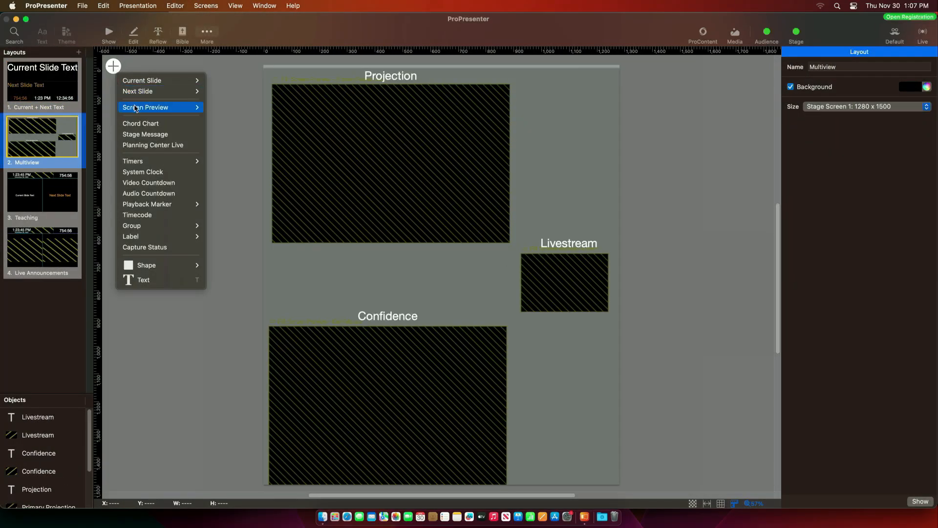
- Put a black backing rectangle behind the Livestream preview and return to Show view
{"action": "mouse_move", "coordinate": [162, 265]}
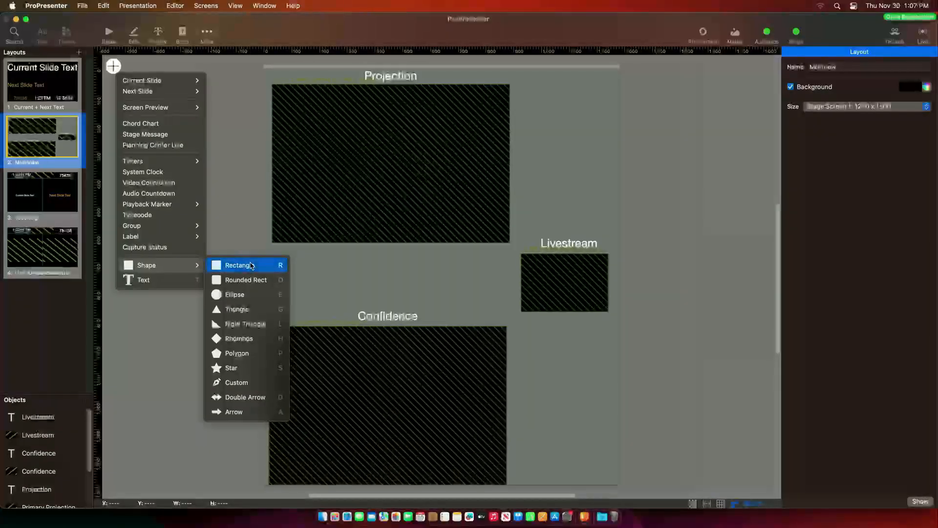
{"action": "left_click", "coordinate": [248, 264]}
{"action": "left_click_drag", "start_coordinate": [456, 293], "coordinate": [609, 312]}
{"action": "left_click", "coordinate": [927, 180]}
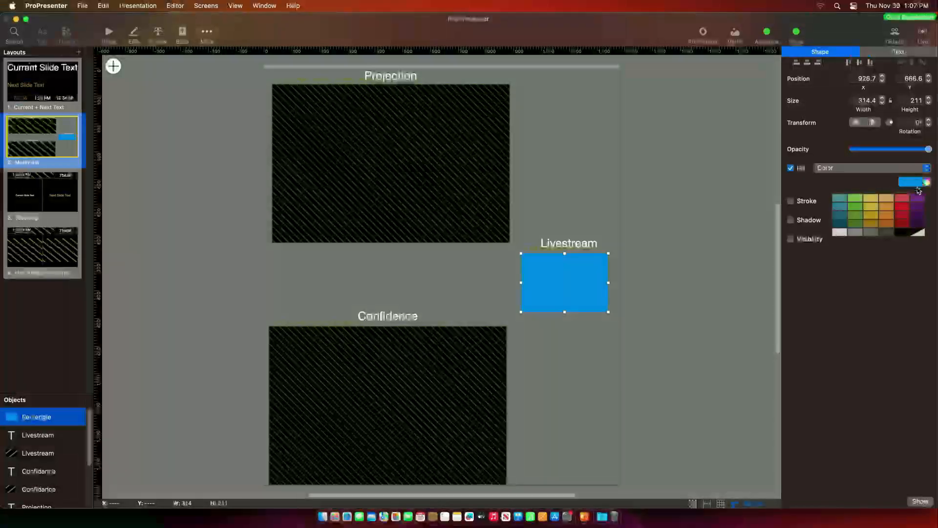
{"action": "left_click", "coordinate": [834, 198]}
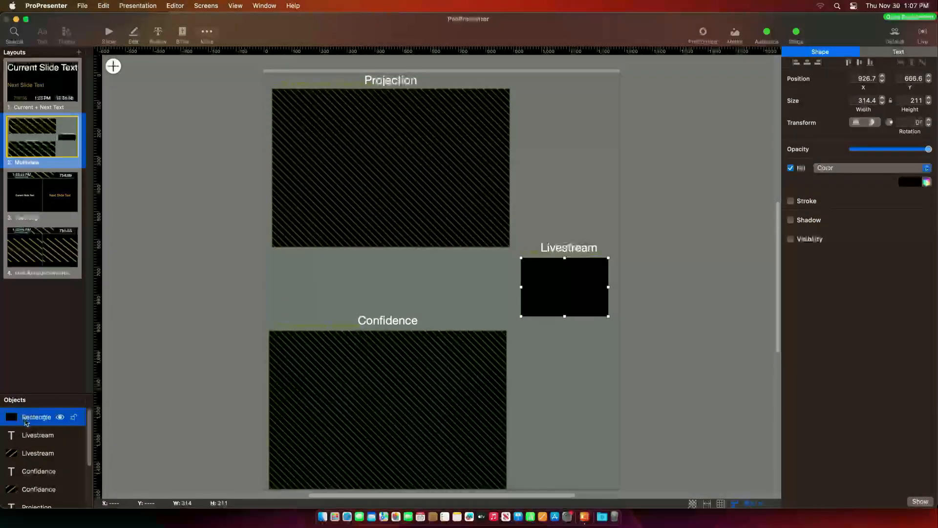
{"action": "mouse_move", "coordinate": [27, 417]}
{"action": "left_mouse_down"}
{"action": "mouse_move", "coordinate": [25, 507]}
{"action": "mouse_move", "coordinate": [28, 473]}
{"action": "left_mouse_up"}
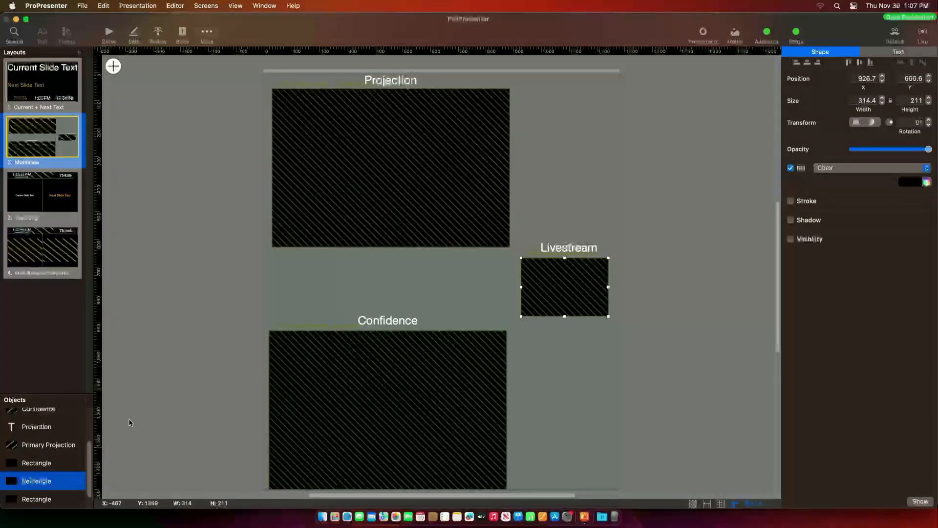
{"action": "left_click", "coordinate": [109, 32]}
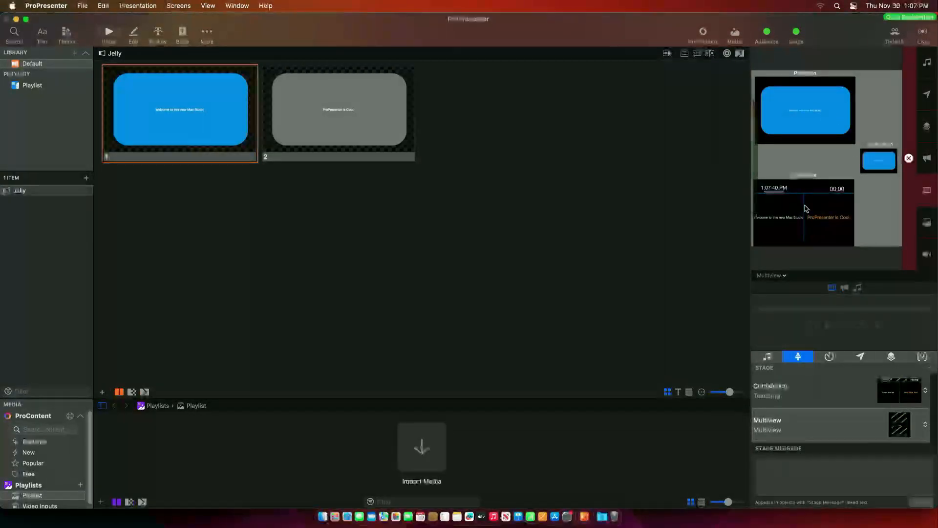
- Add a Segment Countdown timer to Multiview, sized small beside Projection at top-right
{"action": "left_click", "coordinate": [171, 6]}
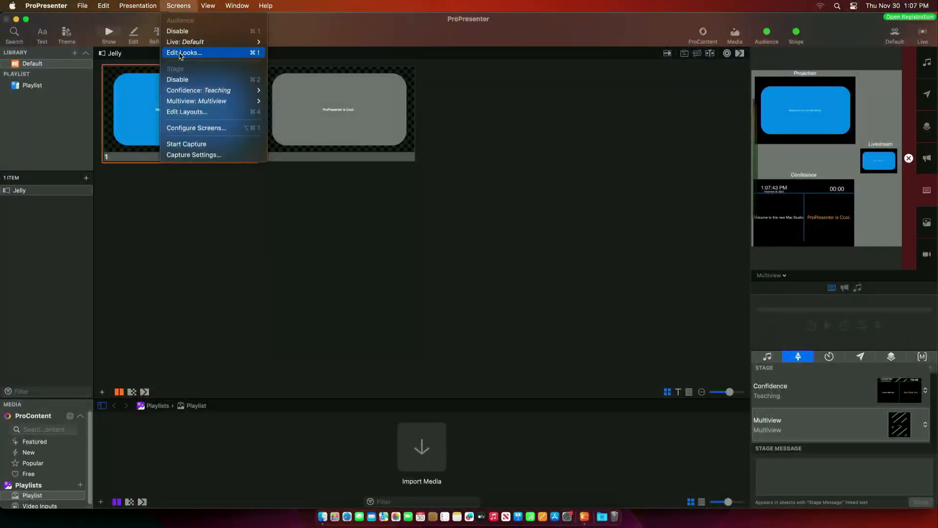
{"action": "left_click", "coordinate": [185, 112]}
{"action": "left_click", "coordinate": [46, 153]}
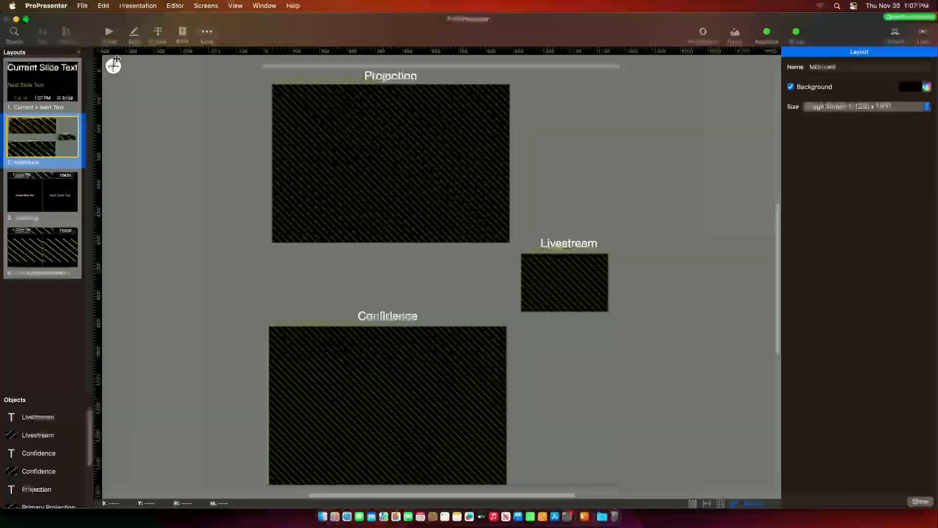
{"action": "left_click", "coordinate": [113, 66]}
{"action": "mouse_move", "coordinate": [141, 162]}
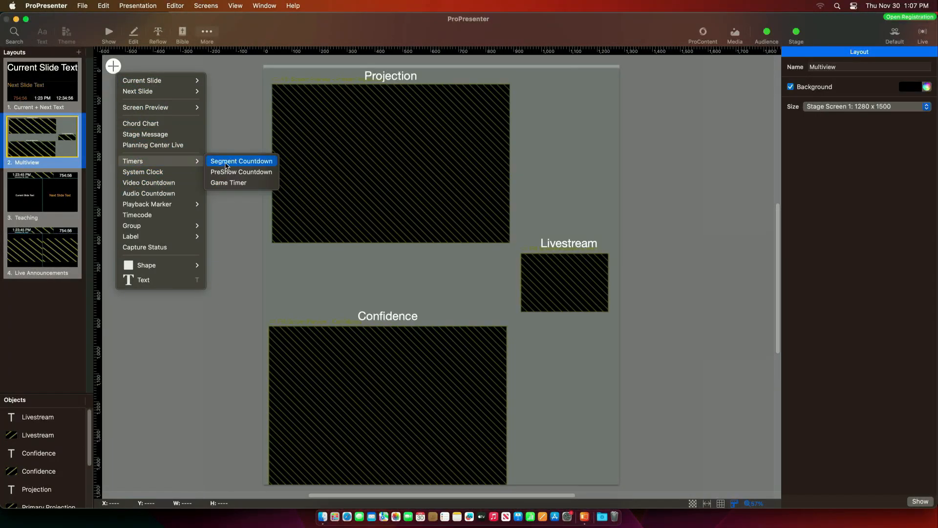
{"action": "left_click", "coordinate": [235, 165]}
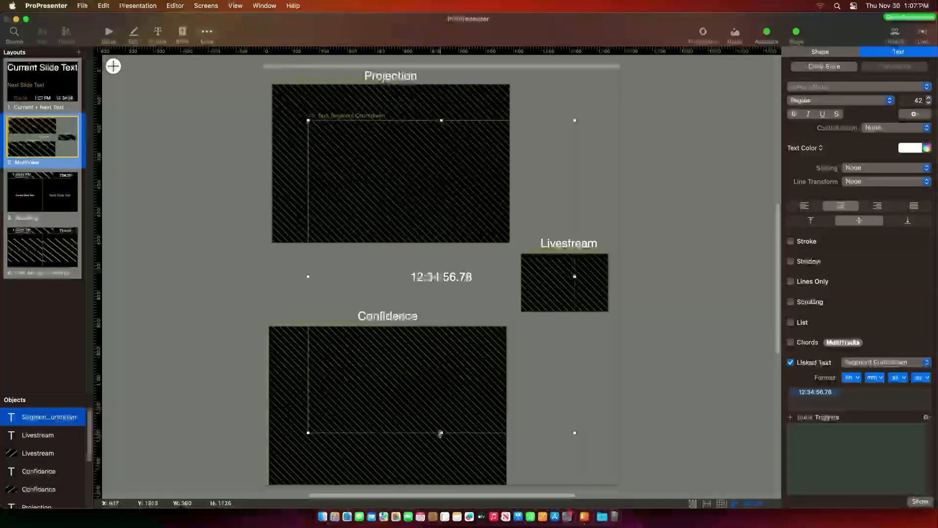
{"action": "left_click_drag", "start_coordinate": [441, 430], "coordinate": [441, 170]}
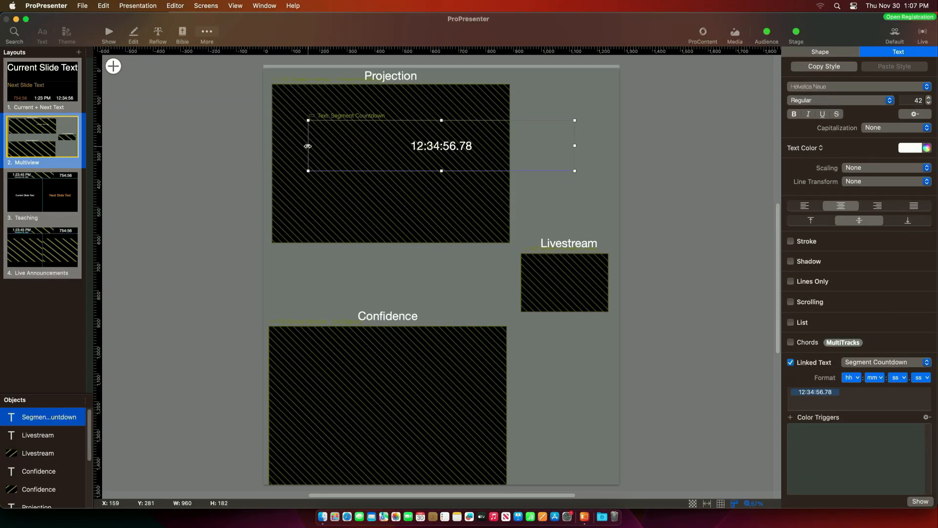
{"action": "left_click_drag", "start_coordinate": [308, 146], "coordinate": [467, 146]}
{"action": "left_click_drag", "start_coordinate": [528, 150], "coordinate": [568, 109]}
- Add a small System Clock with red text
{"action": "left_click", "coordinate": [113, 66]}
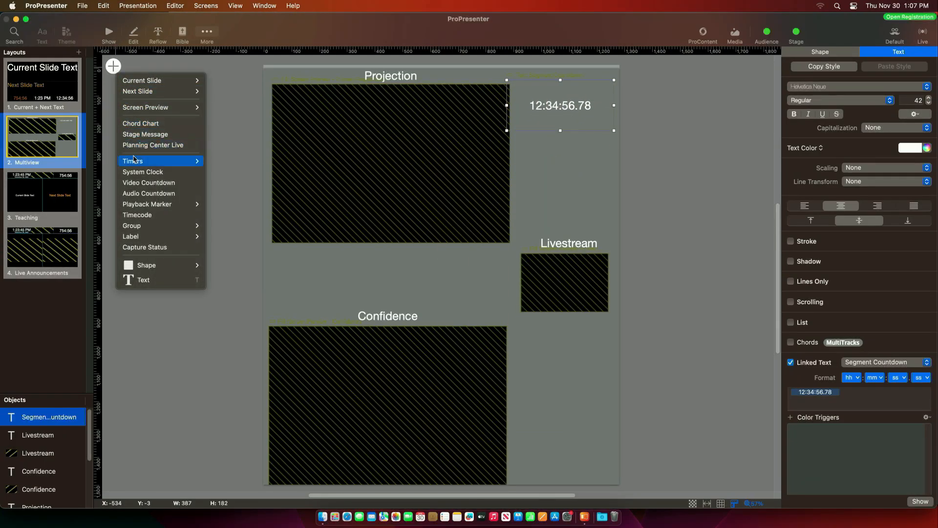
{"action": "left_click", "coordinate": [136, 172]}
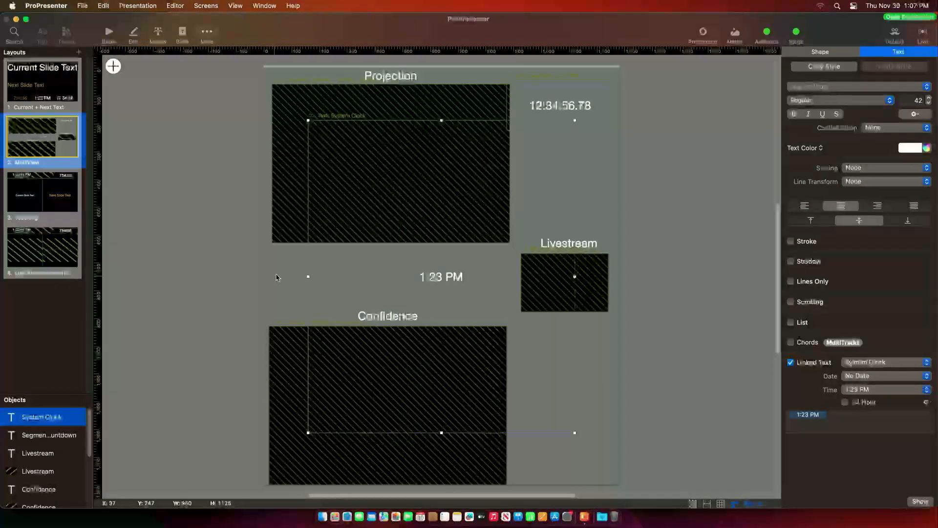
{"action": "left_click_drag", "start_coordinate": [312, 127], "coordinate": [564, 99]}
{"action": "left_click", "coordinate": [924, 151]}
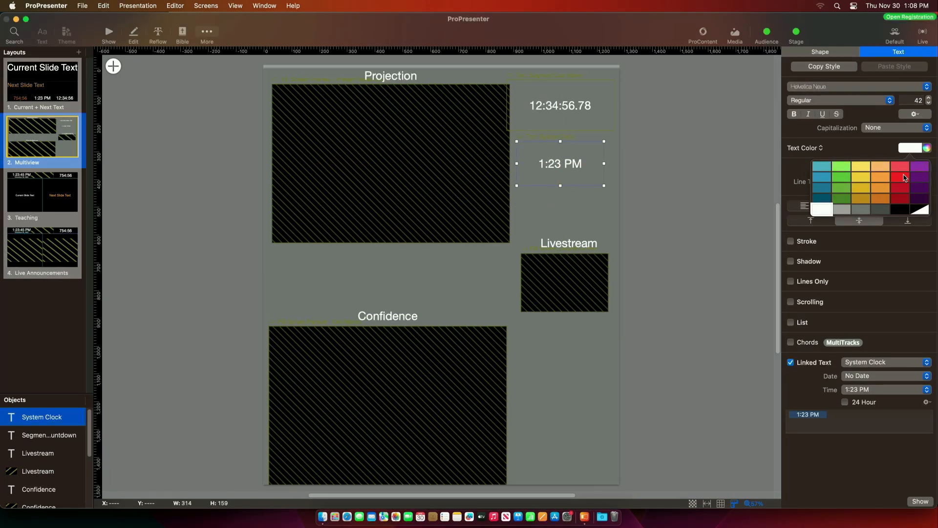
{"action": "left_click", "coordinate": [811, 188]}
{"action": "left_click", "coordinate": [173, 146]}
- Add a star shape below the Livestream preview and return to Show view
{"action": "left_click", "coordinate": [113, 66]}
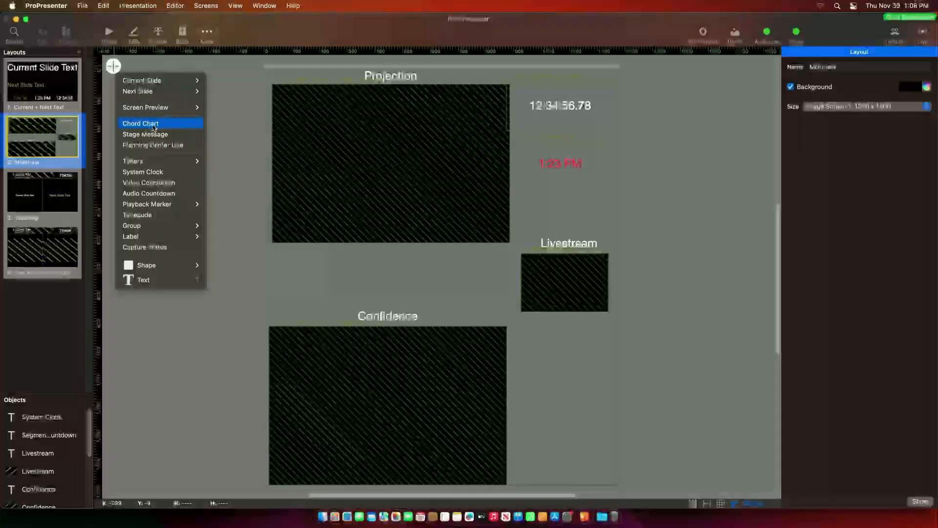
{"action": "mouse_move", "coordinate": [167, 266]}
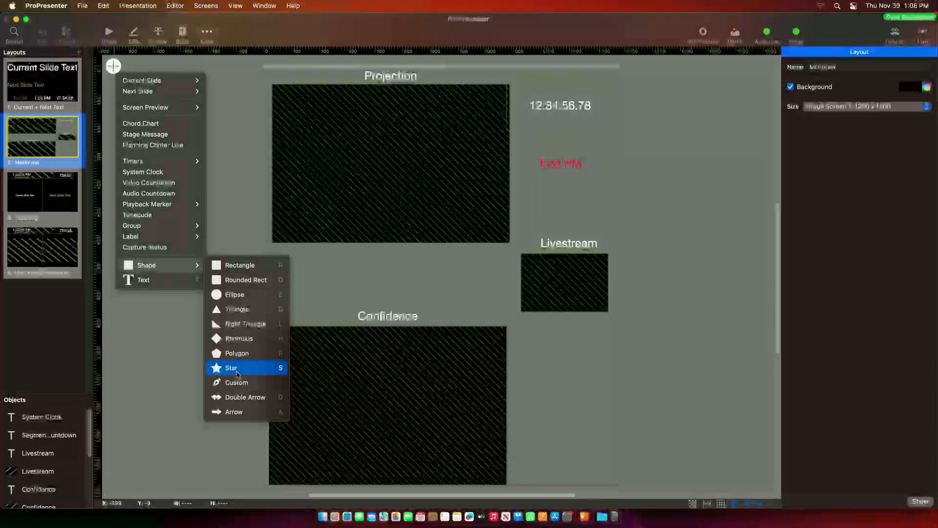
{"action": "left_click", "coordinate": [238, 374]}
{"action": "left_click_drag", "start_coordinate": [441, 279], "coordinate": [565, 391]}
{"action": "left_click", "coordinate": [108, 33]}
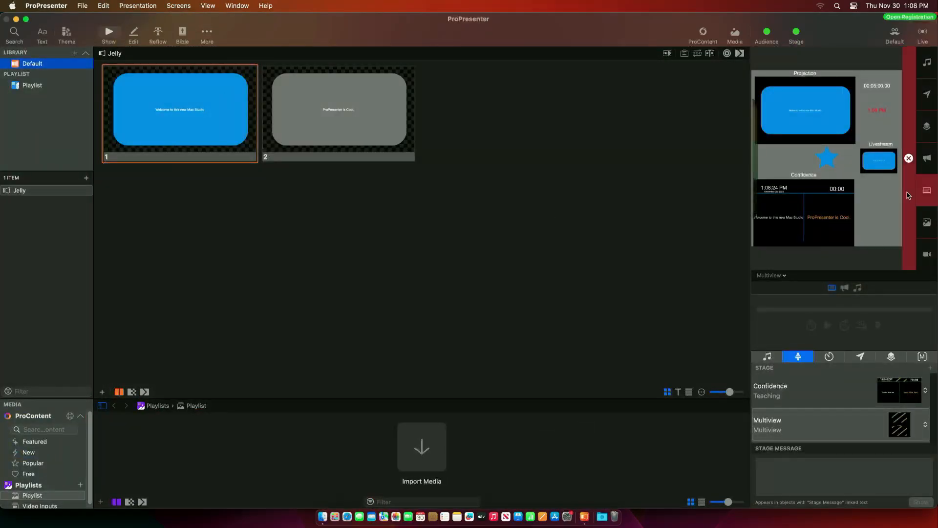
{"action": "left_click", "coordinate": [779, 276]}
{"action": "left_click", "coordinate": [775, 286]}
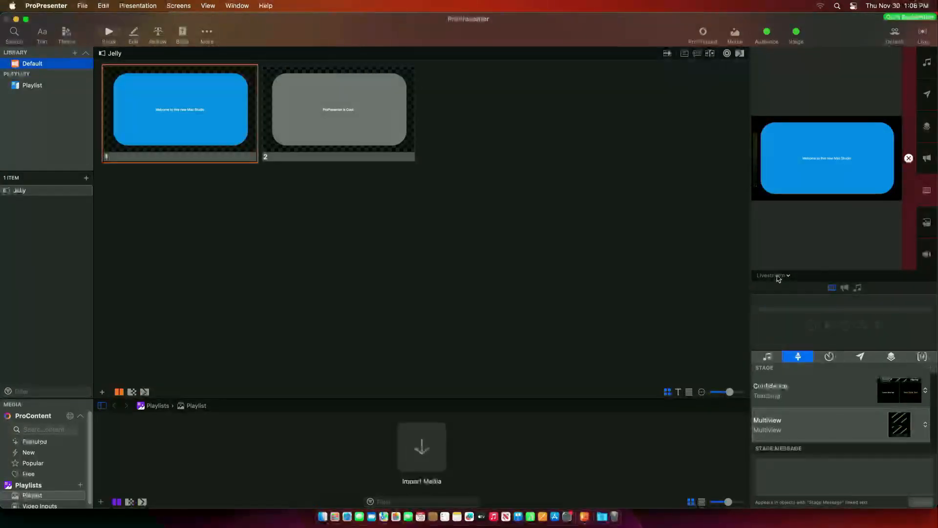
{"action": "left_click", "coordinate": [774, 276]}
{"action": "left_click", "coordinate": [781, 344]}
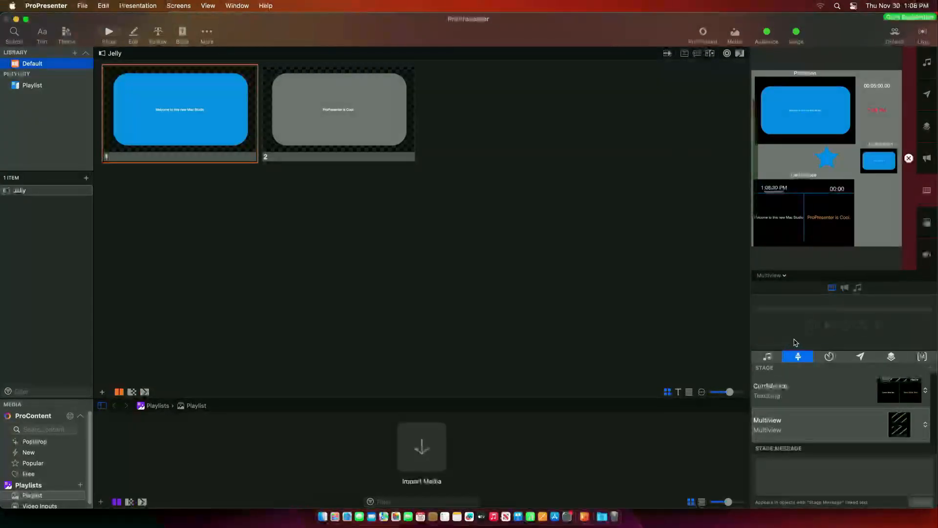
{"action": "left_click", "coordinate": [908, 424]}
{"action": "left_click", "coordinate": [908, 415]}
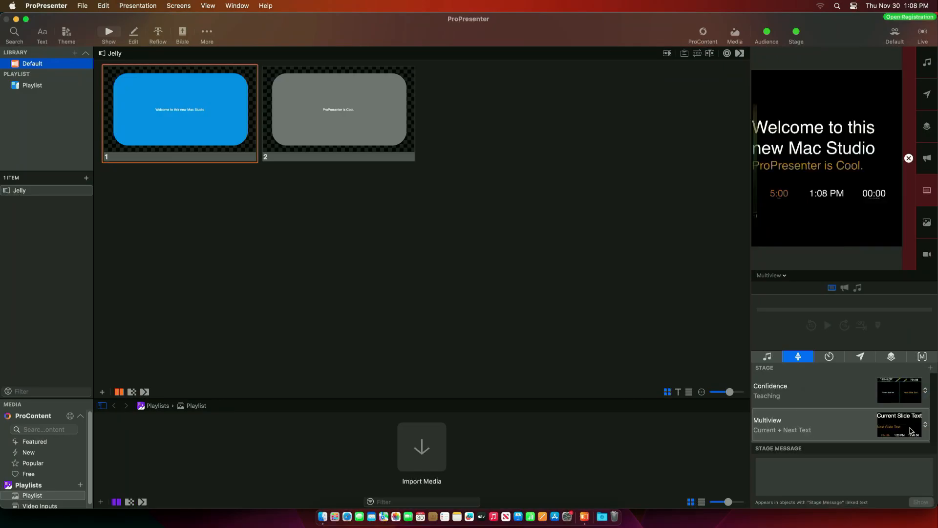
{"action": "left_click", "coordinate": [909, 424]}
{"action": "left_click", "coordinate": [860, 332]}
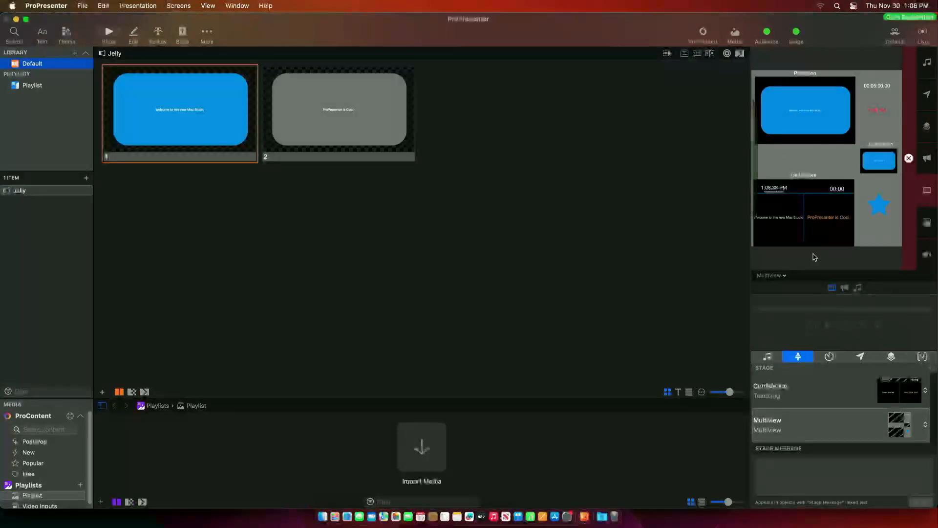
{"action": "left_click", "coordinate": [351, 116]}
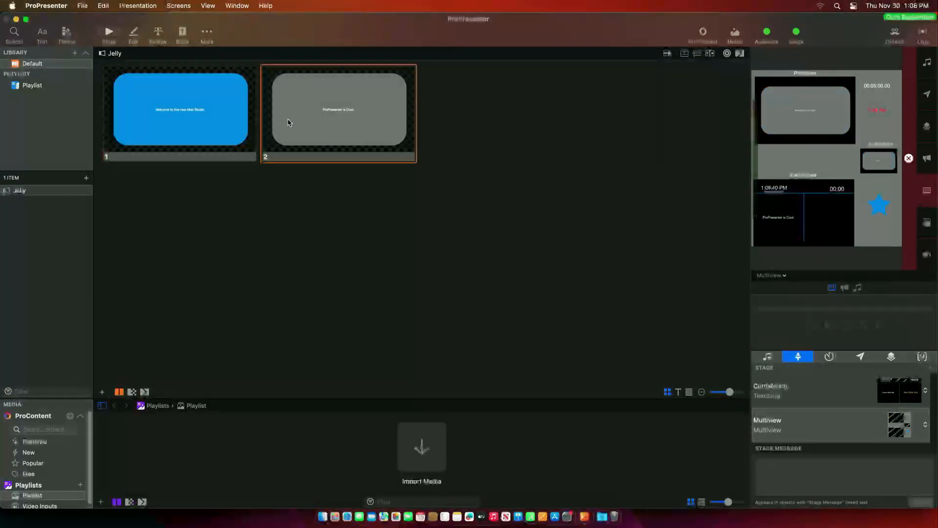
{"action": "left_click", "coordinate": [152, 120]}
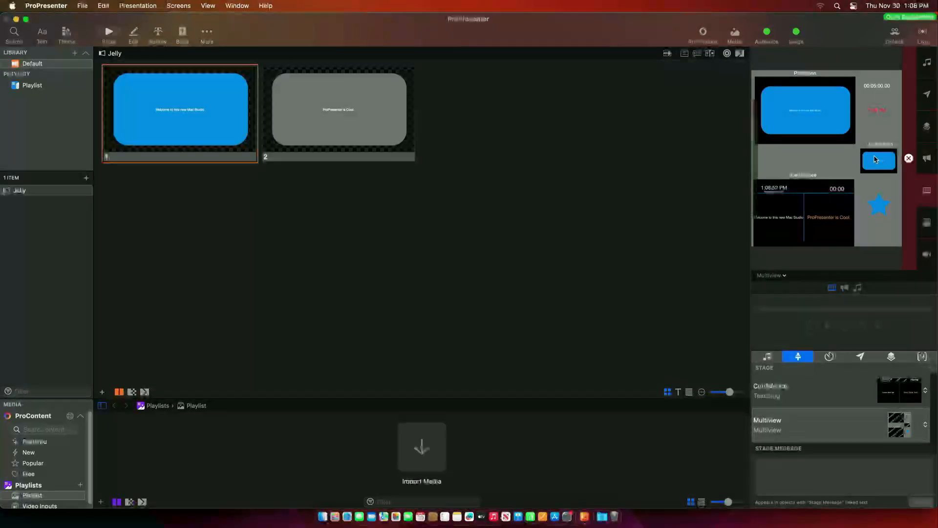
{"action": "left_click", "coordinate": [190, 5]}
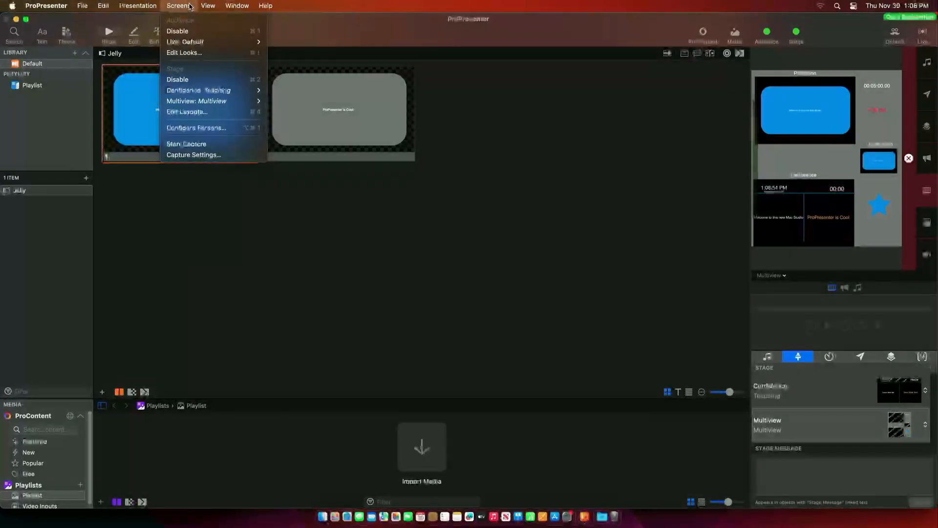
- Open Edit Looks to see the Default look's Primary Projection and Livestream layers
{"action": "left_click", "coordinate": [185, 52]}
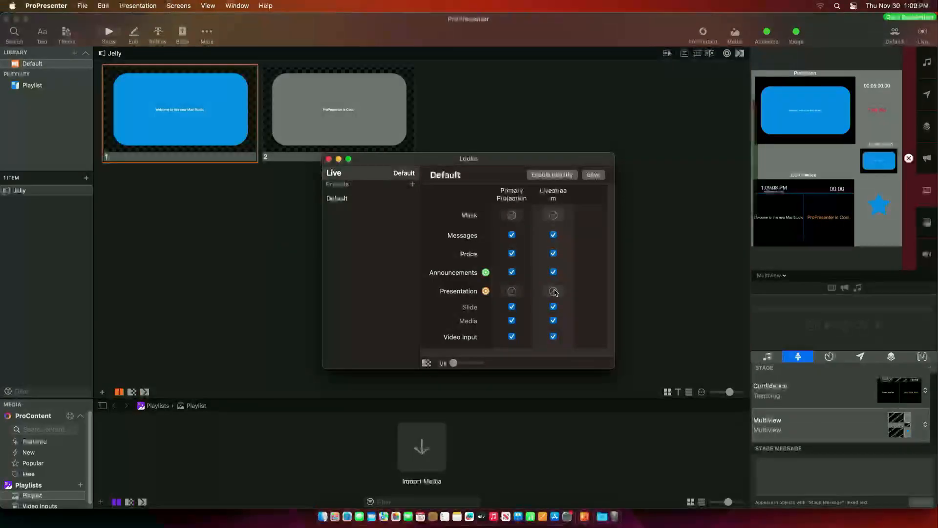
- Close Looks and save slide 1's design as a new theme named Blue
{"action": "left_click", "coordinate": [329, 159]}
{"action": "right_click", "coordinate": [183, 128]}
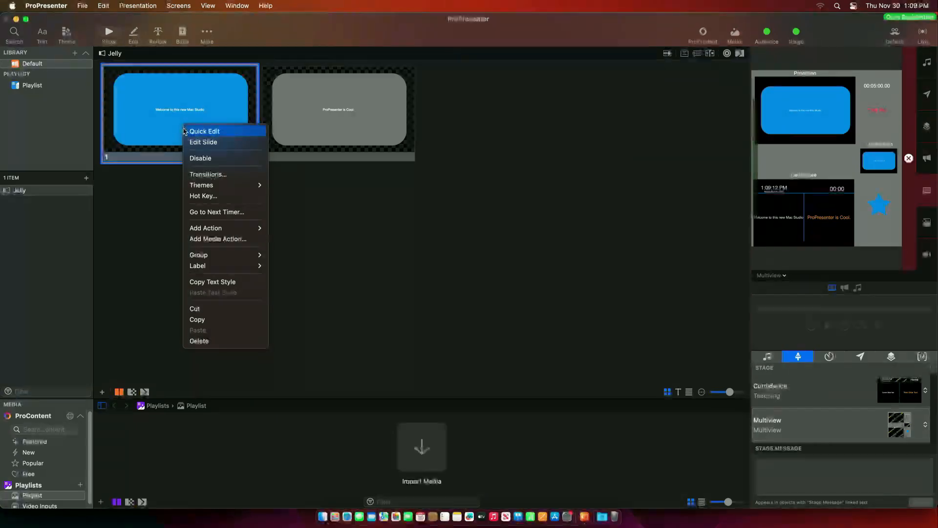
{"action": "mouse_move", "coordinate": [208, 186]}
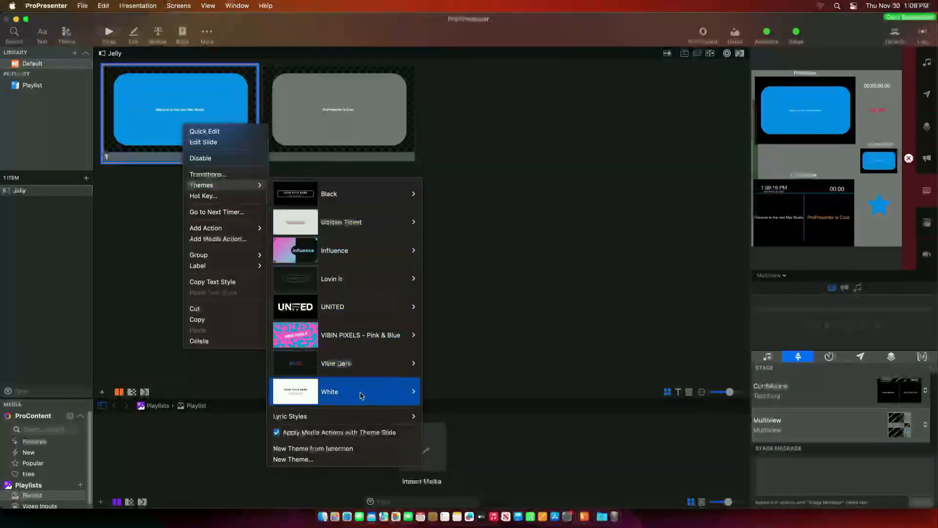
{"action": "left_click", "coordinate": [356, 450]}
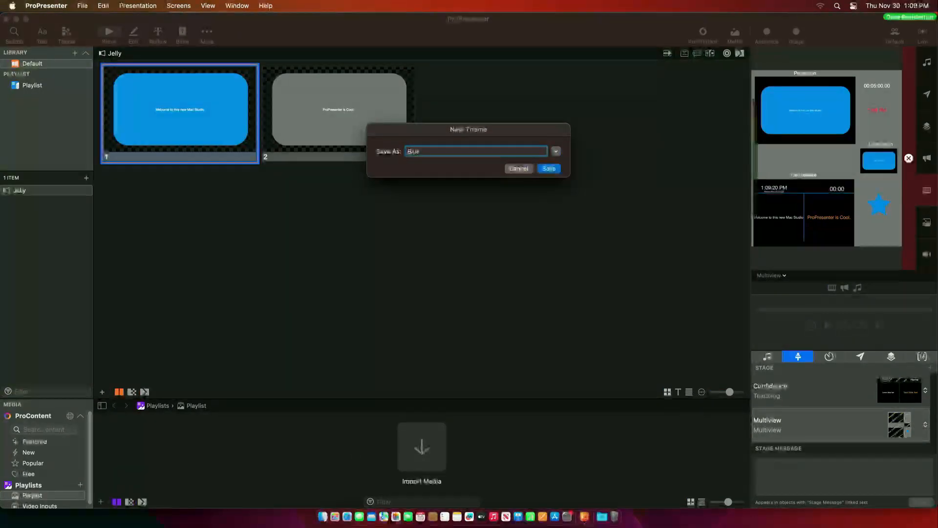
{"action": "left_click", "coordinate": [549, 168]}
- Save slide 2's design as a new theme named Grey
{"action": "right_click", "coordinate": [311, 120]}
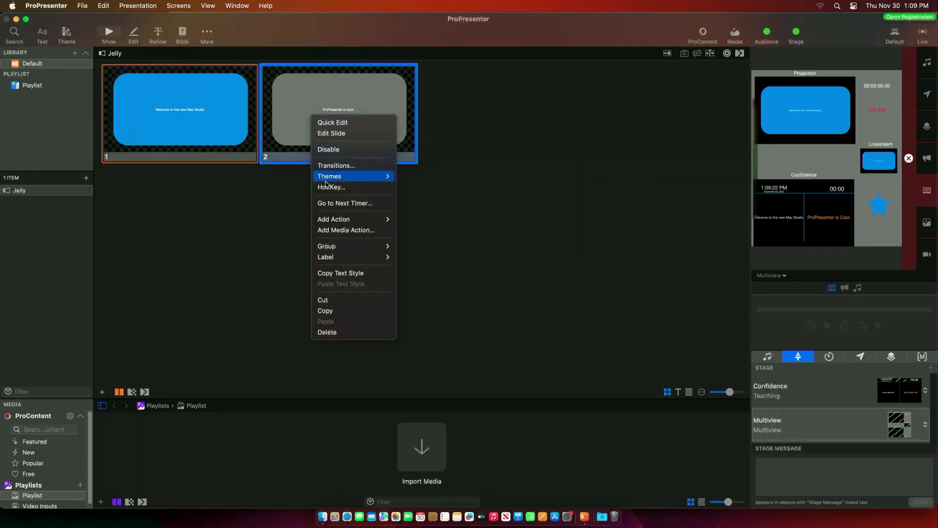
{"action": "mouse_move", "coordinate": [352, 176]}
{"action": "mouse_move", "coordinate": [424, 184]}
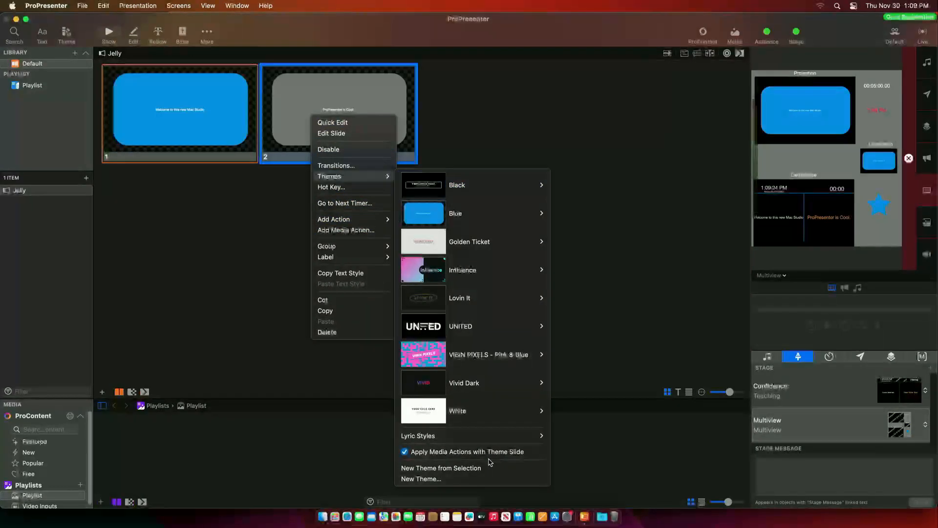
{"action": "left_click", "coordinate": [473, 467]}
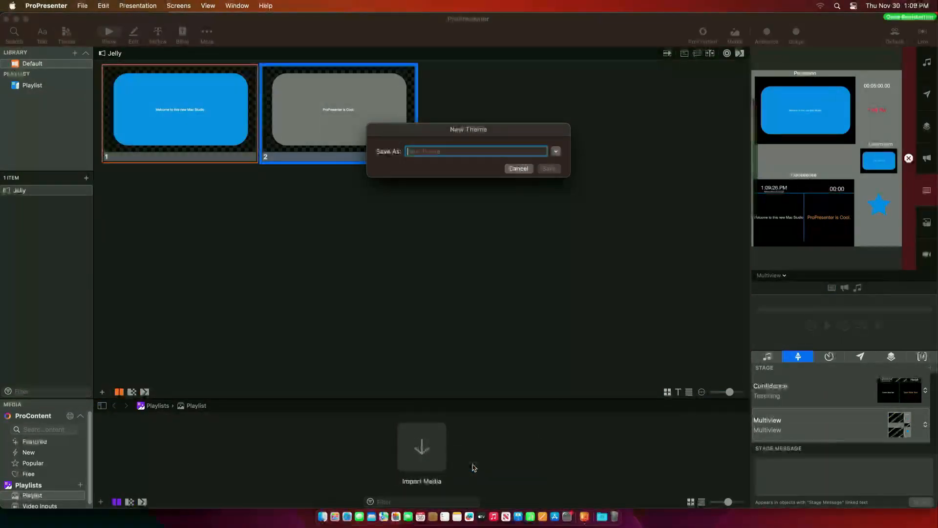
{"action": "type", "text": "Gre"}
{"action": "key", "text": "Return"}
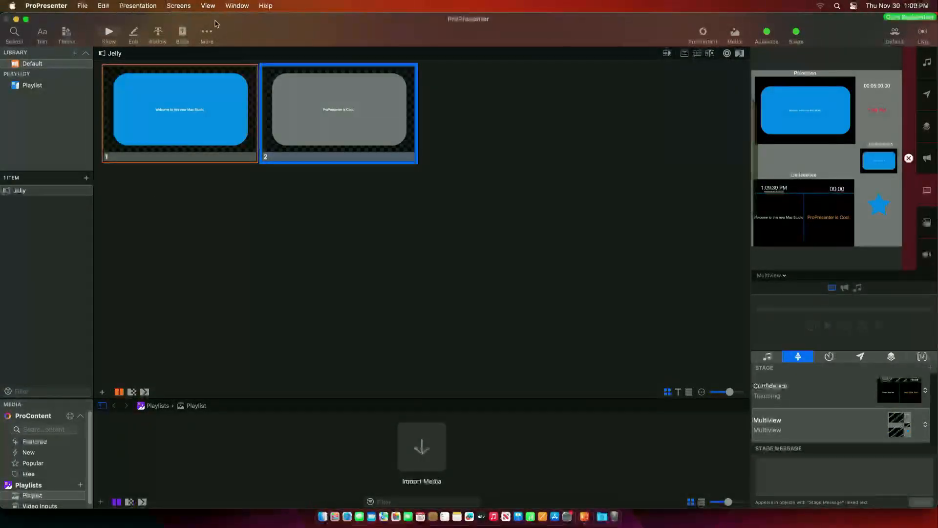
- In the Default look, set Primary Projection's presentation theme to Blue
{"action": "left_click", "coordinate": [179, 6]}
{"action": "left_click", "coordinate": [183, 52]}
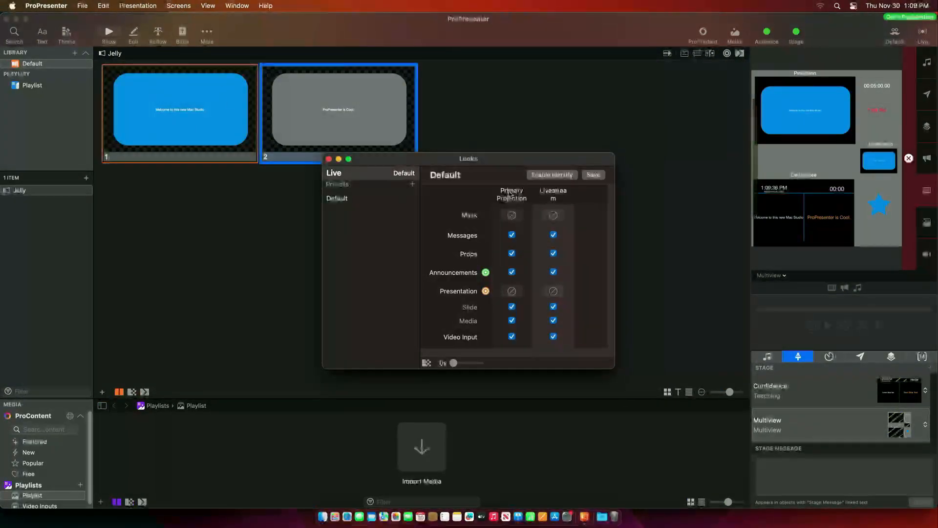
{"action": "left_click", "coordinate": [512, 291]}
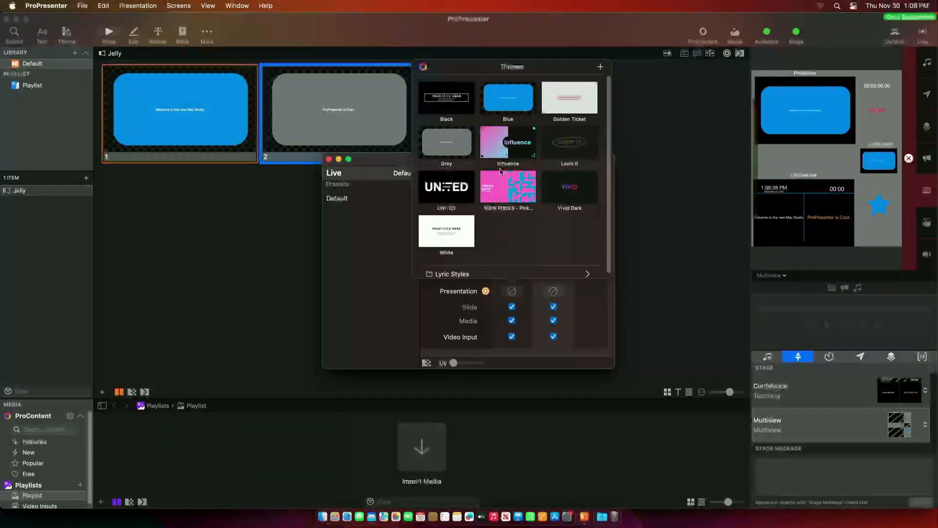
{"action": "left_click", "coordinate": [498, 96]}
{"action": "left_click", "coordinate": [447, 106]}
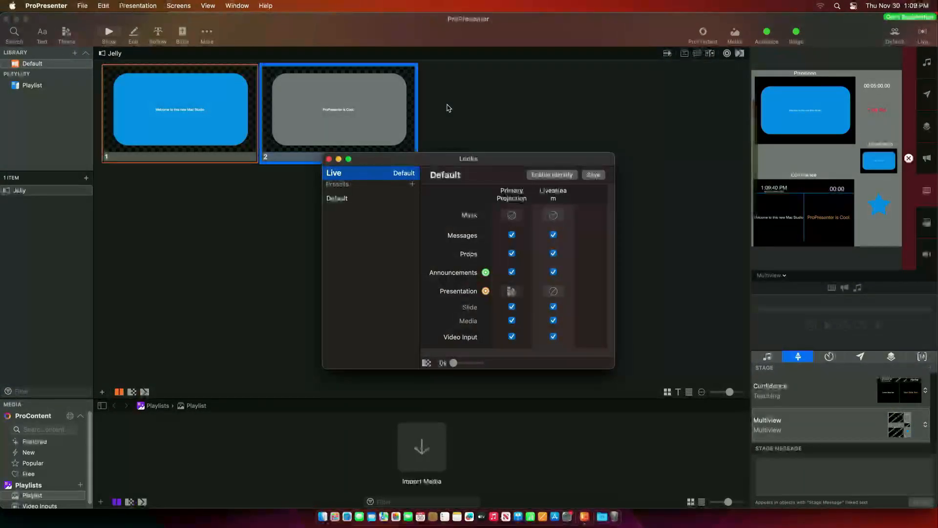
- Set the Livestream presentation theme to Grey and close Looks
{"action": "left_click", "coordinate": [556, 292]}
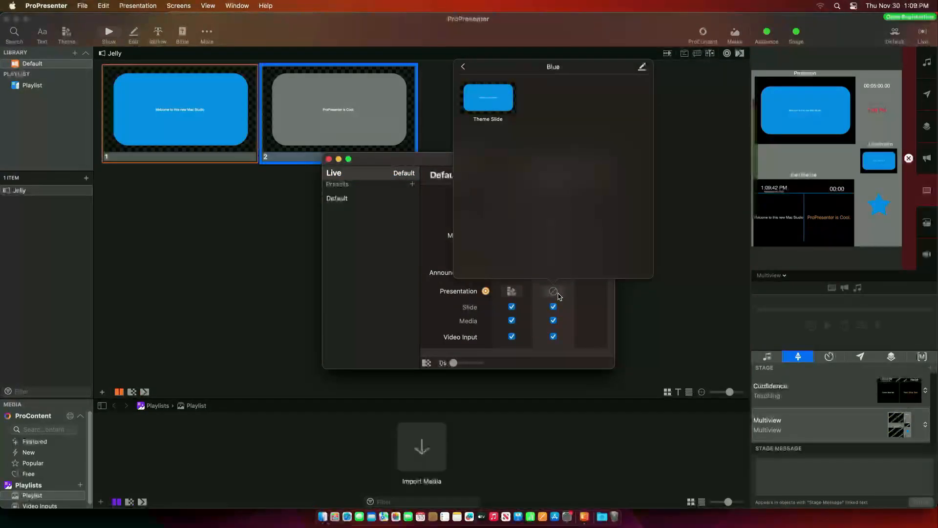
{"action": "left_click", "coordinate": [494, 110]}
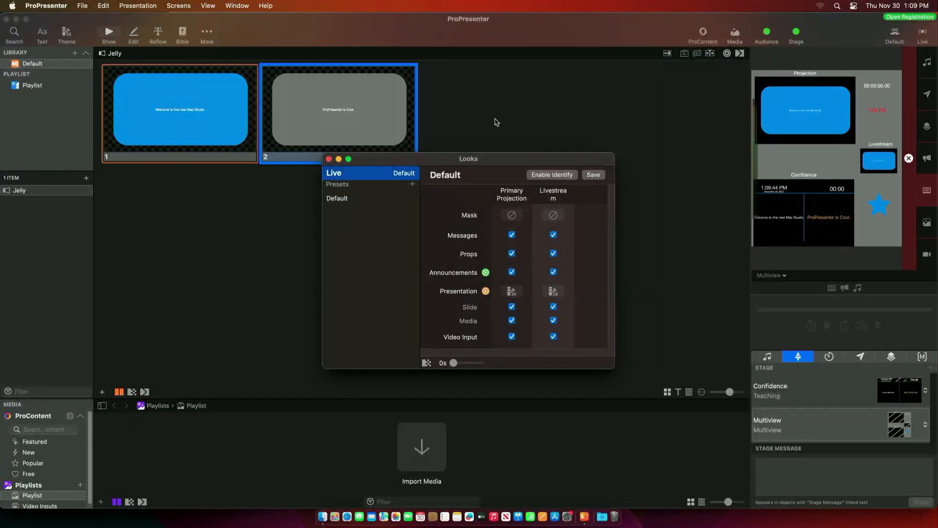
{"action": "left_click", "coordinate": [554, 291]}
{"action": "left_click", "coordinate": [464, 67]}
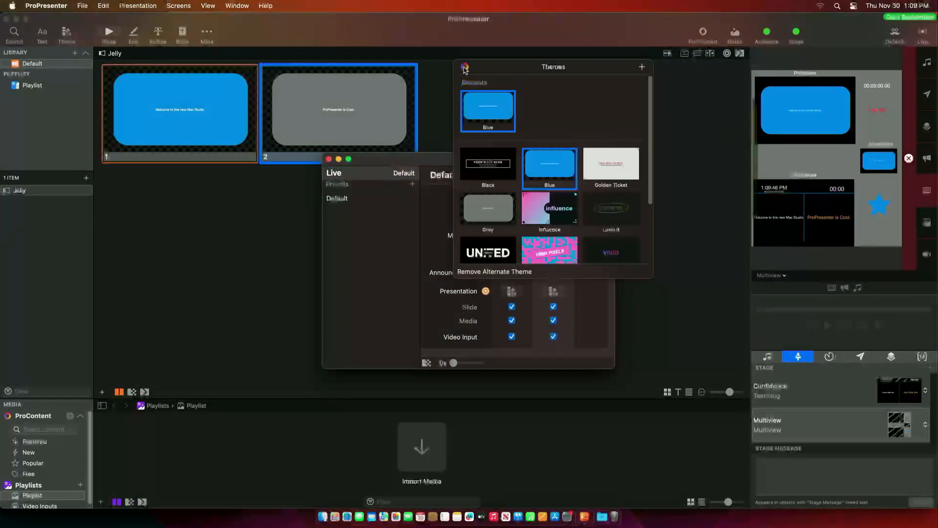
{"action": "left_click", "coordinate": [493, 211]}
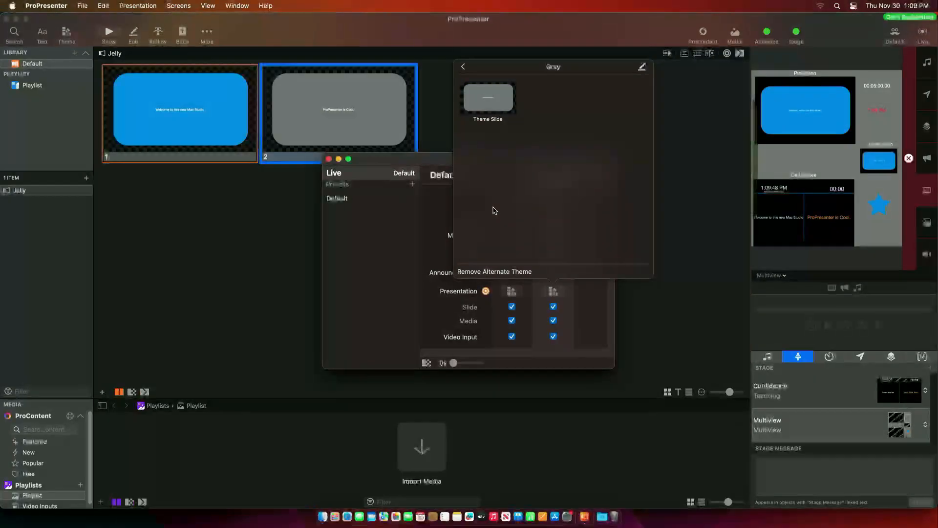
{"action": "left_click", "coordinate": [493, 105]}
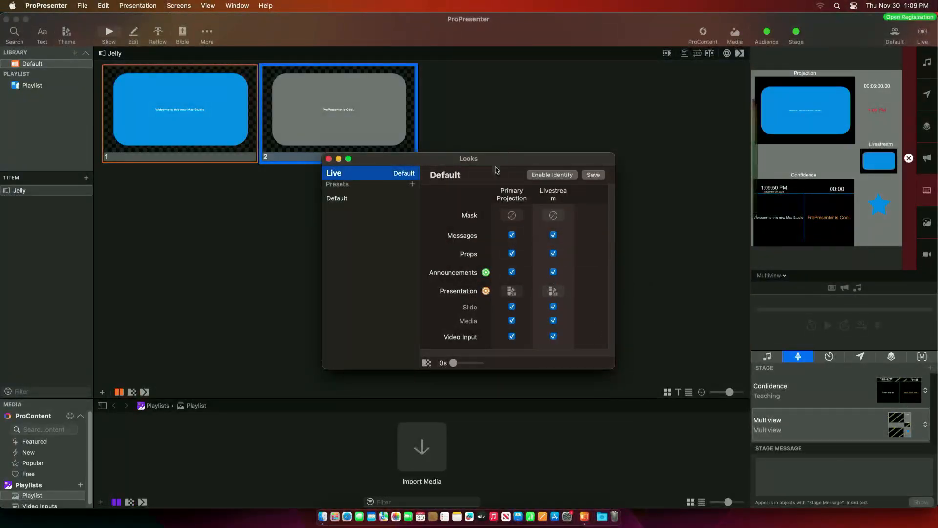
{"action": "left_click", "coordinate": [328, 159]}
{"action": "left_click", "coordinate": [321, 180]}
- Alternate slides 1 and 2 live to compare outputs, ending on slide 1 with Themes open
{"action": "left_click", "coordinate": [317, 128]}
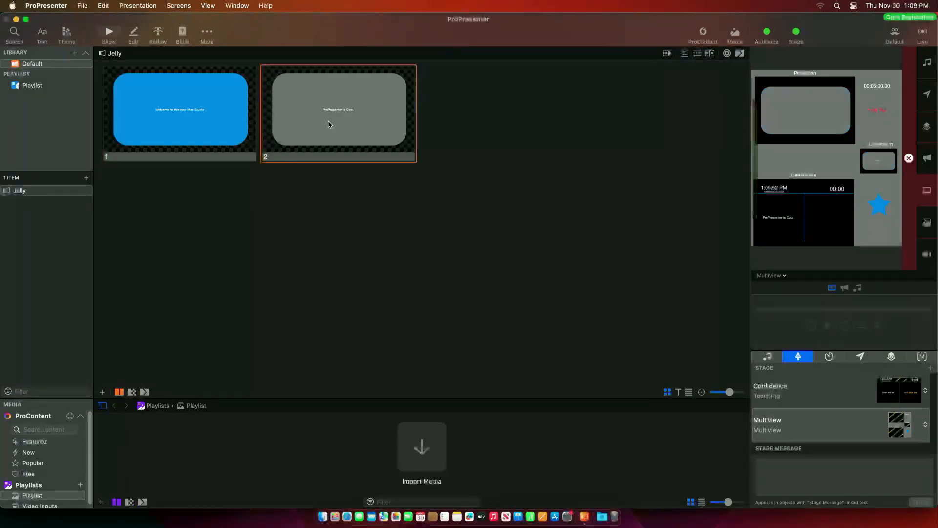
{"action": "left_click", "coordinate": [232, 100]}
{"action": "left_click", "coordinate": [340, 140]}
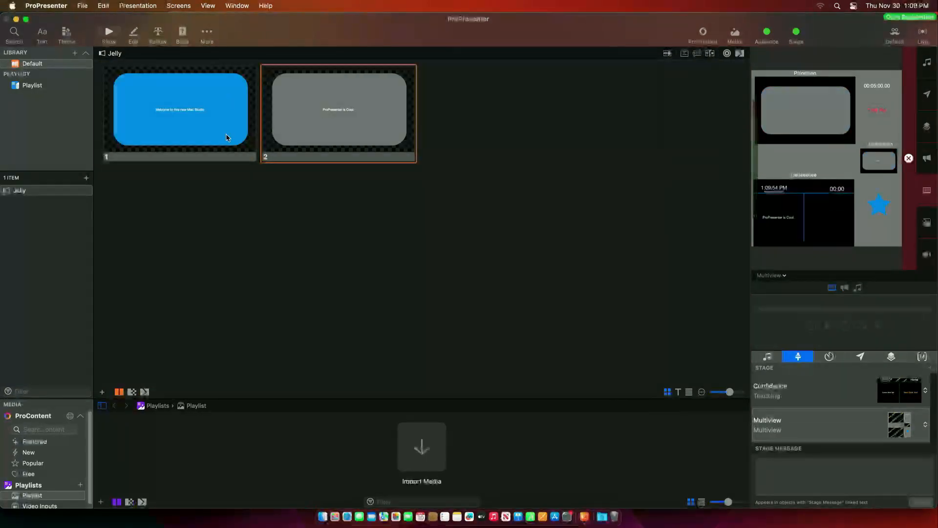
{"action": "left_click", "coordinate": [208, 135]}
{"action": "left_click", "coordinate": [300, 127]}
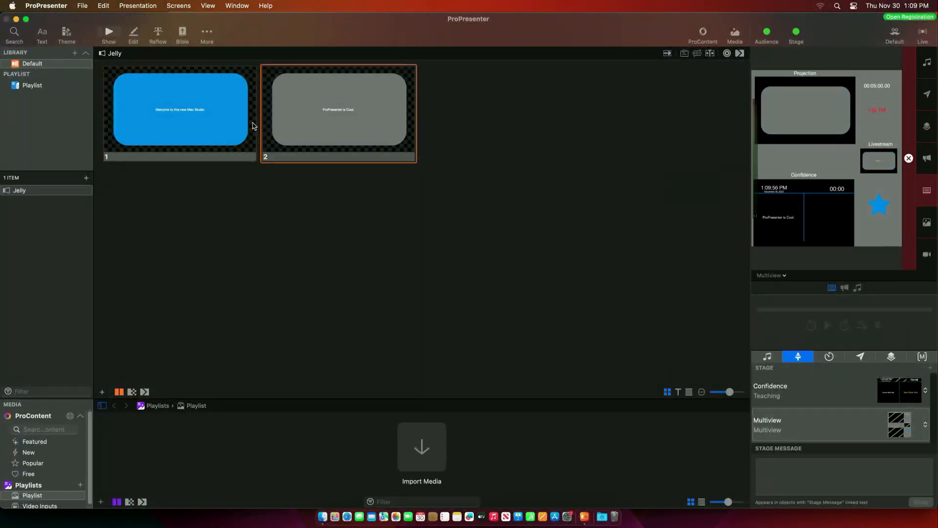
{"action": "left_click", "coordinate": [213, 123]}
{"action": "left_click", "coordinate": [364, 113]}
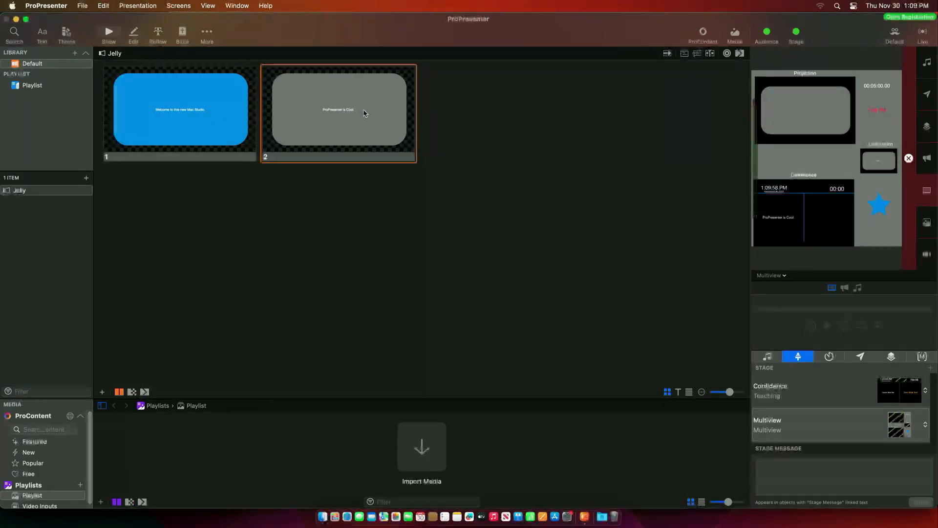
{"action": "left_click", "coordinate": [201, 110]}
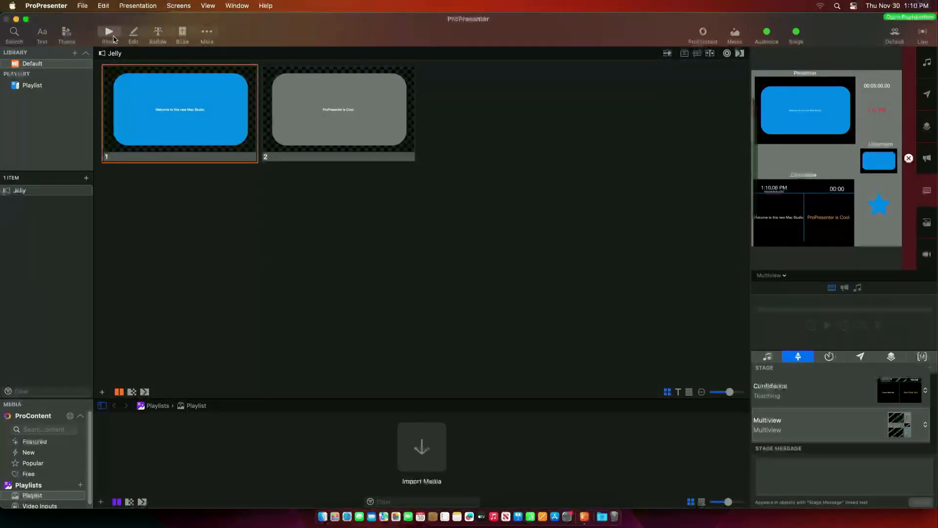
{"action": "left_click", "coordinate": [67, 34]}
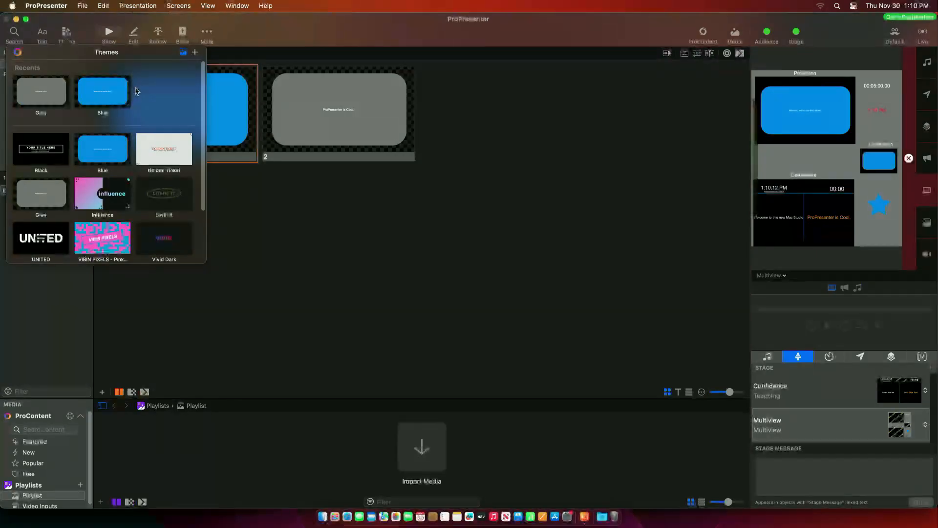
- Make the Blue theme slide's 'Welcome to this new Mac Studio' text size 82 and black
{"action": "left_click", "coordinate": [118, 92]}
{"action": "left_click", "coordinate": [195, 52]}
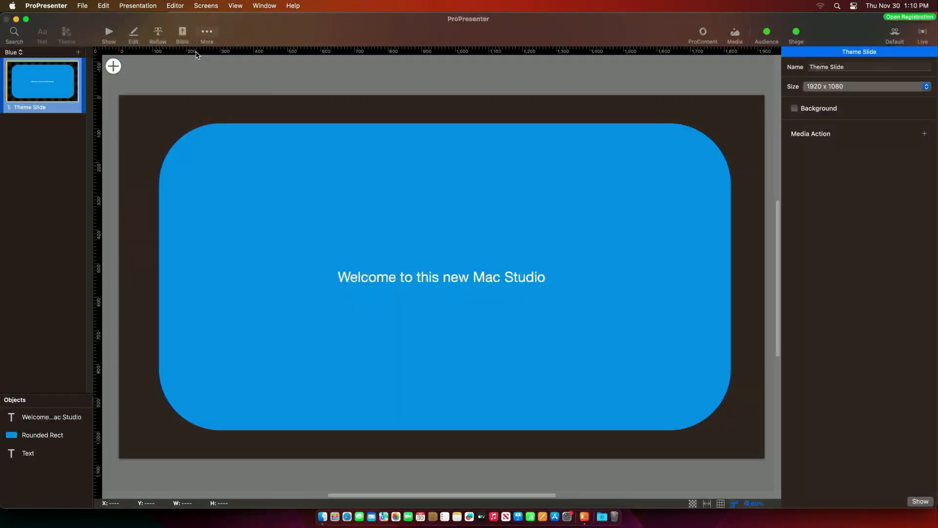
{"action": "left_click", "coordinate": [431, 280]}
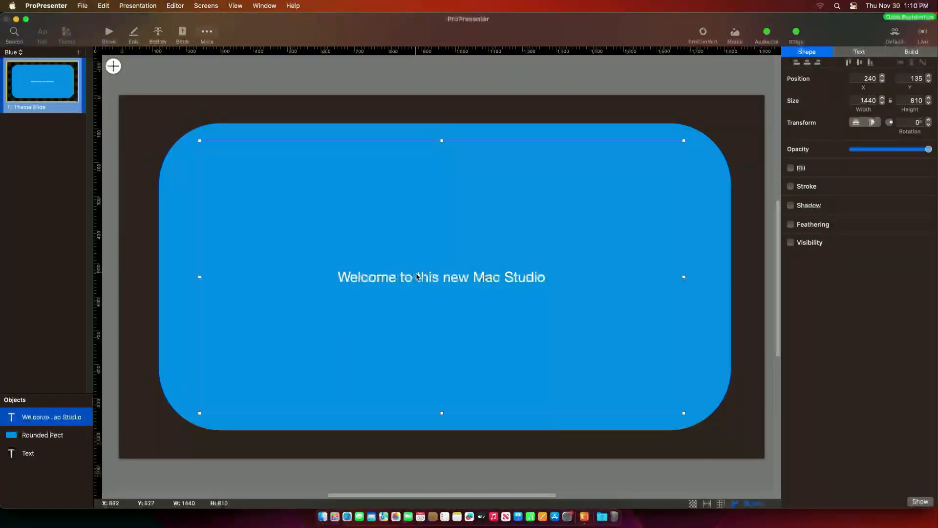
{"action": "left_click", "coordinate": [860, 51]}
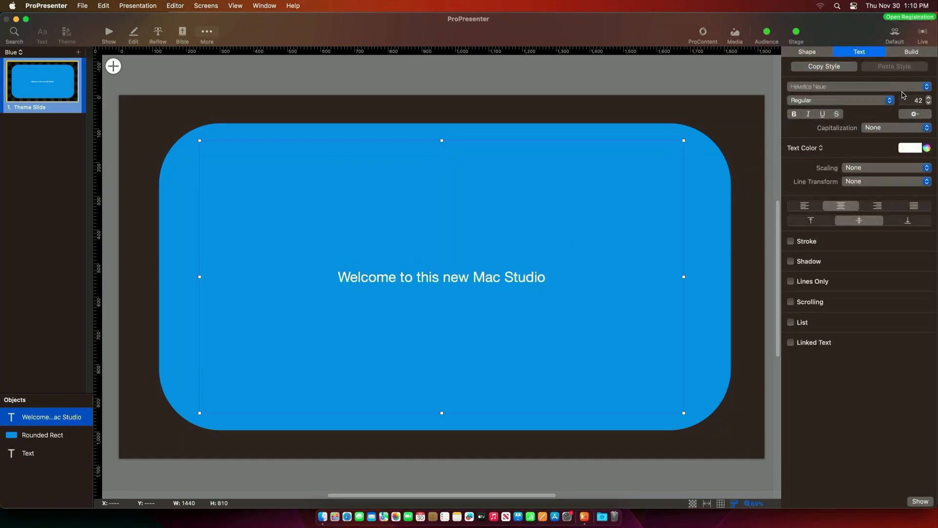
{"action": "left_click", "coordinate": [929, 97]}
{"action": "left_click", "coordinate": [929, 98]}
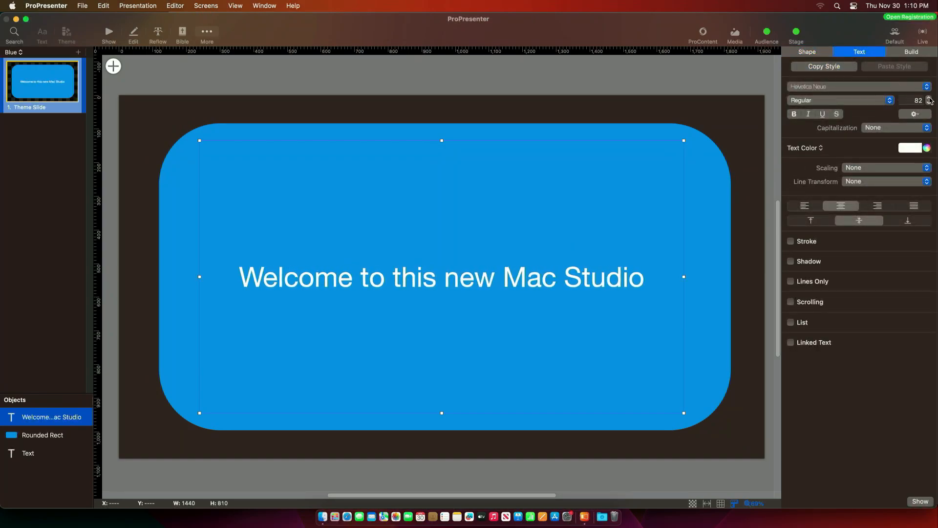
{"action": "left_click", "coordinate": [919, 148]}
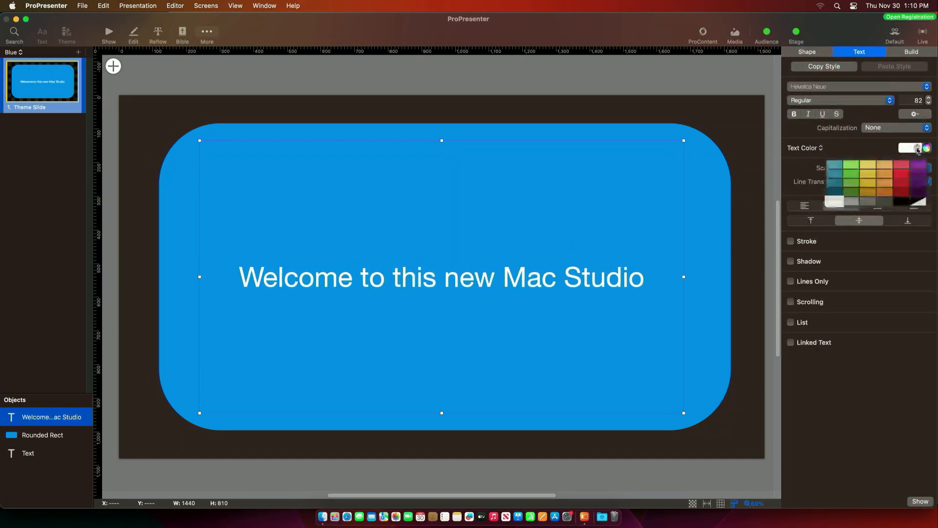
{"action": "left_click", "coordinate": [901, 201]}
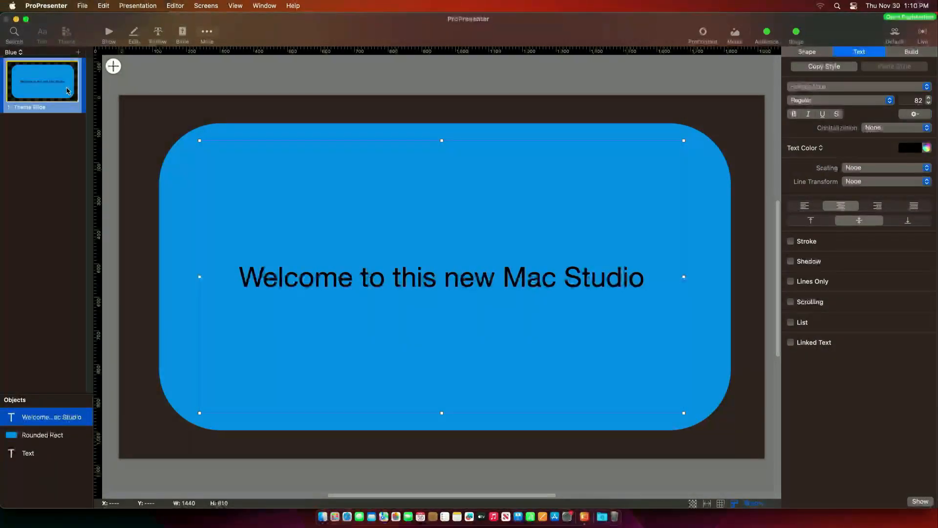
- Make the Grey theme slide's 'ProPresenter is Cool.' text red, then return to the slides
{"action": "left_click", "coordinate": [17, 51]}
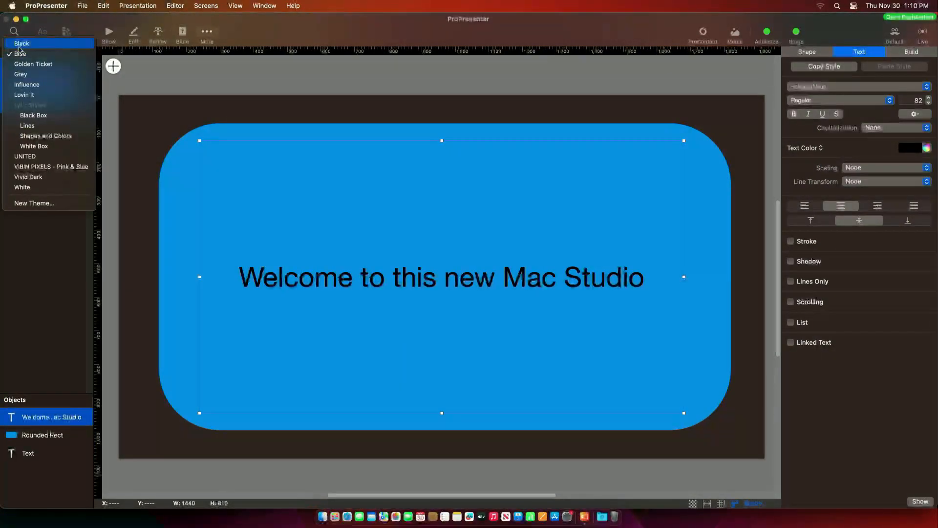
{"action": "left_click", "coordinate": [20, 75]}
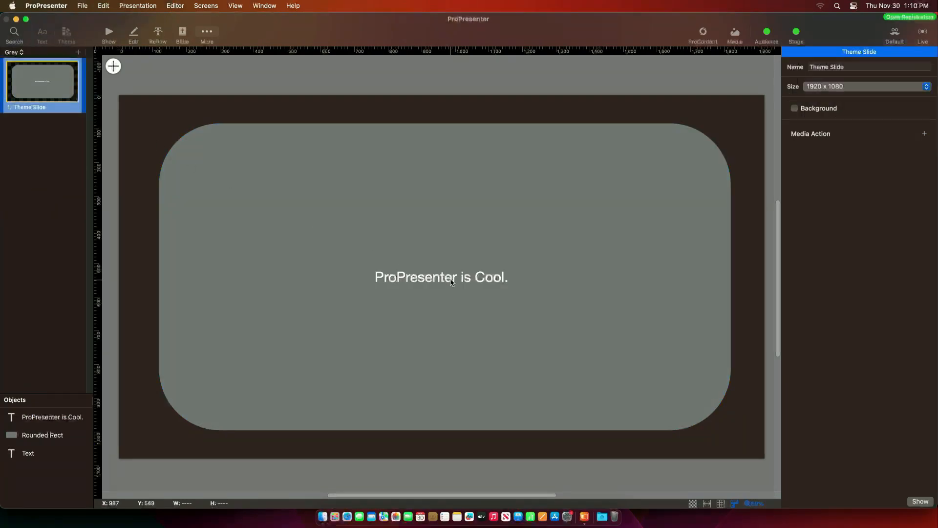
{"action": "left_click", "coordinate": [453, 279]}
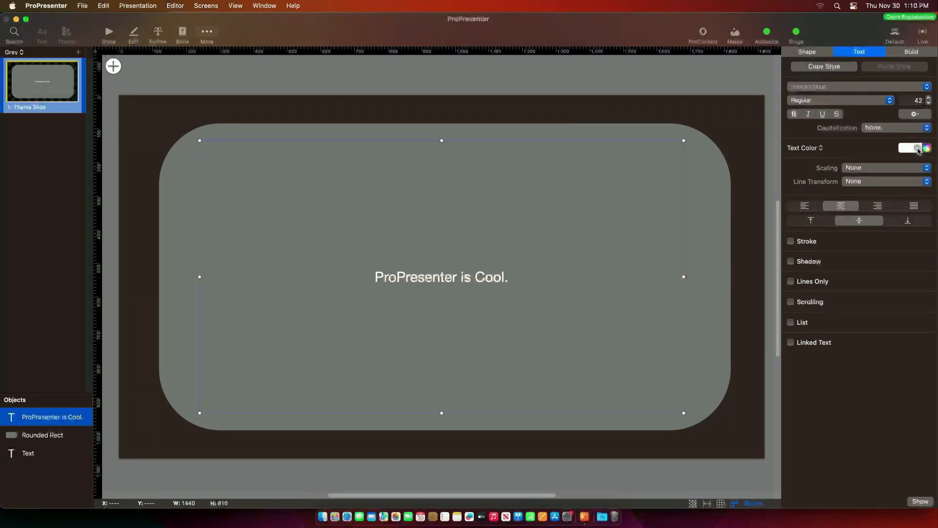
{"action": "left_click", "coordinate": [925, 150]}
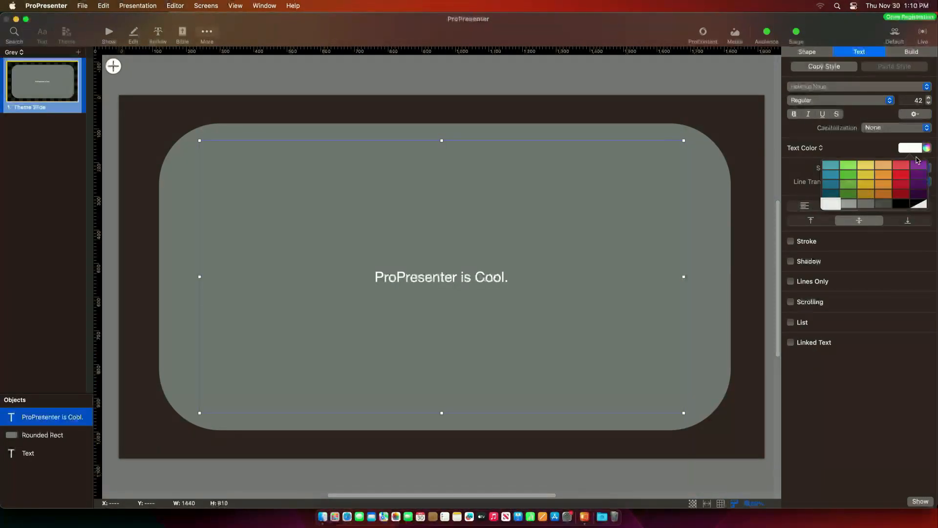
{"action": "left_click", "coordinate": [899, 181]}
{"action": "left_click", "coordinate": [391, 102]}
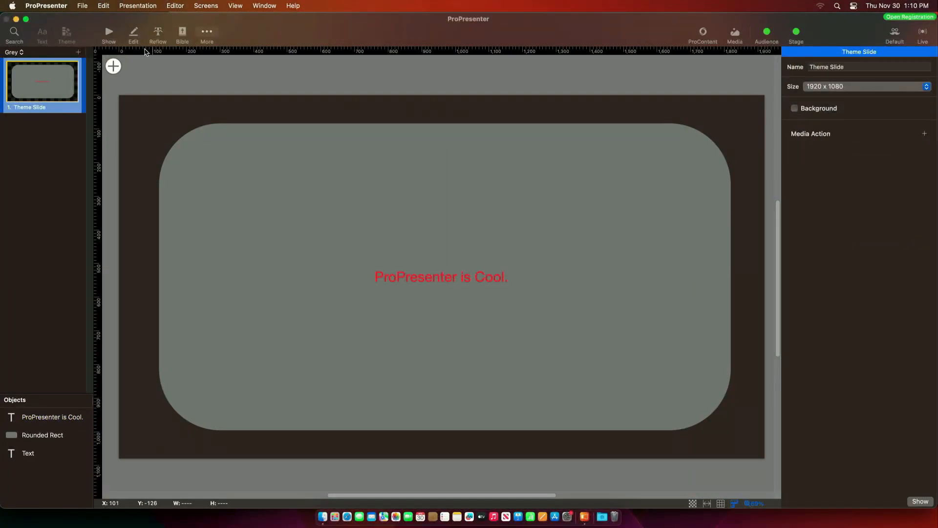
{"action": "left_click", "coordinate": [108, 34]}
{"action": "right_click", "coordinate": [163, 109]}
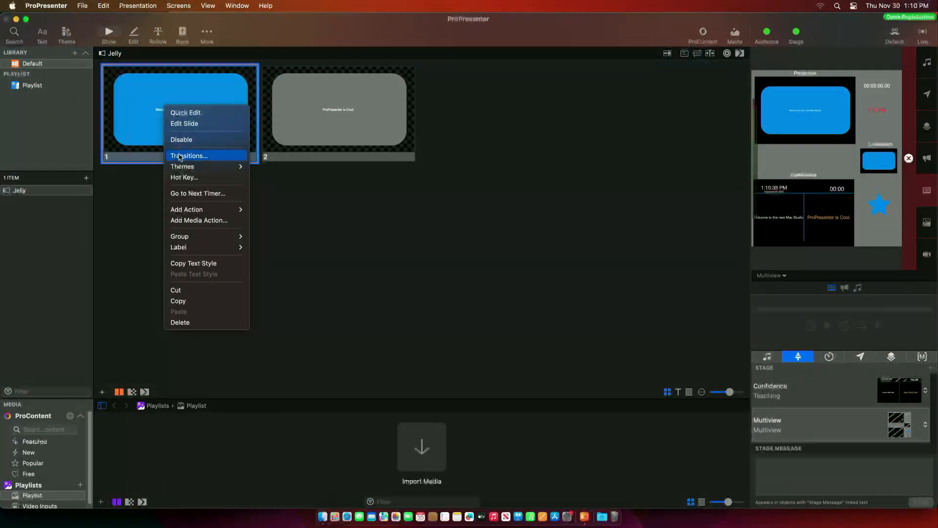
- Apply the Grey theme slide to slide 1
{"action": "mouse_move", "coordinate": [215, 166]}
{"action": "mouse_move", "coordinate": [303, 147]}
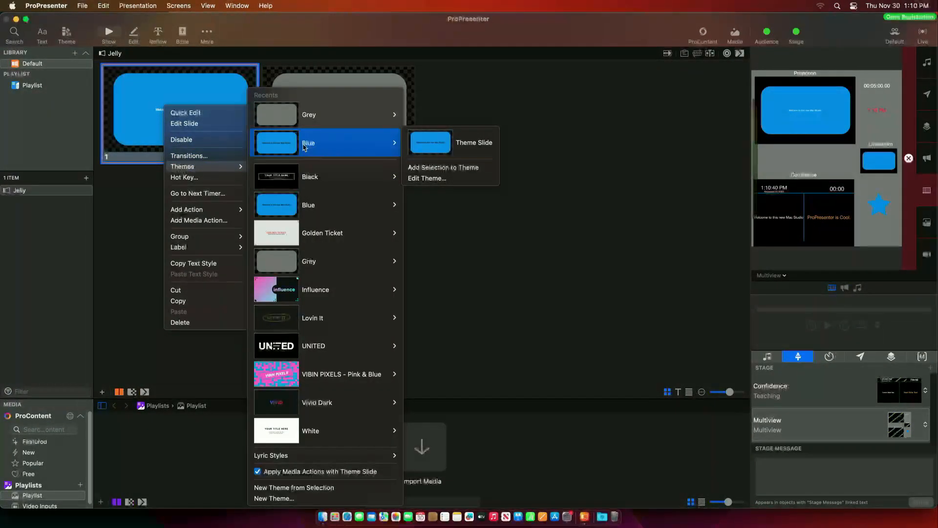
{"action": "left_click", "coordinate": [467, 112]}
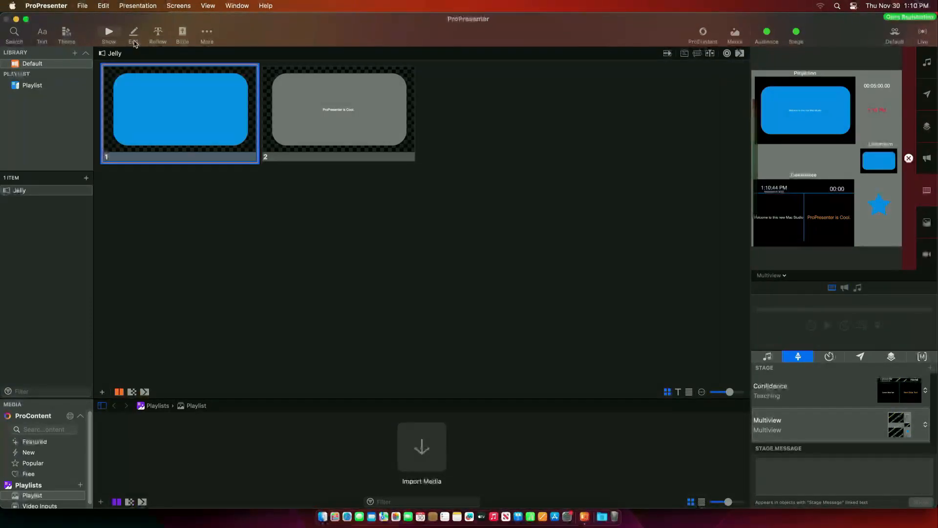
- Delete the rounded rectangles from slides 1 and 2 and return to the slide overview
{"action": "right_click", "coordinate": [166, 103]}
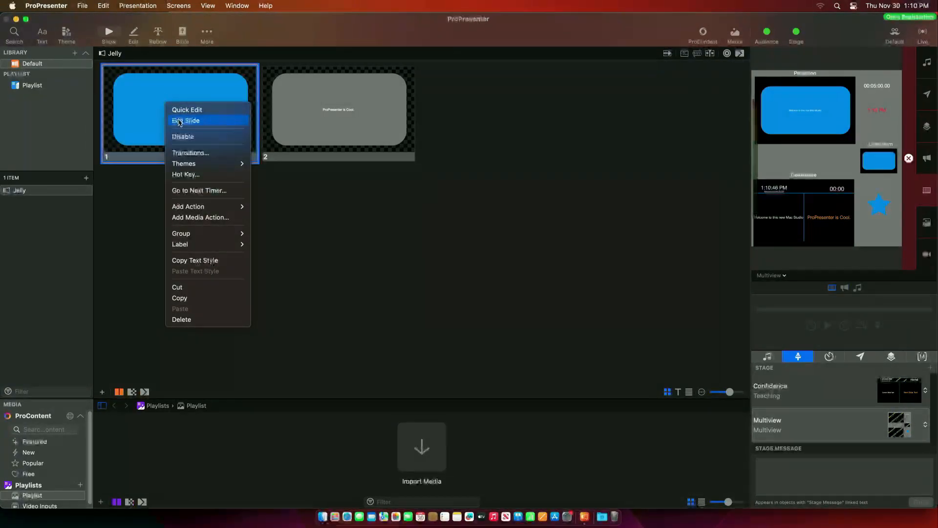
{"action": "left_click", "coordinate": [187, 120]}
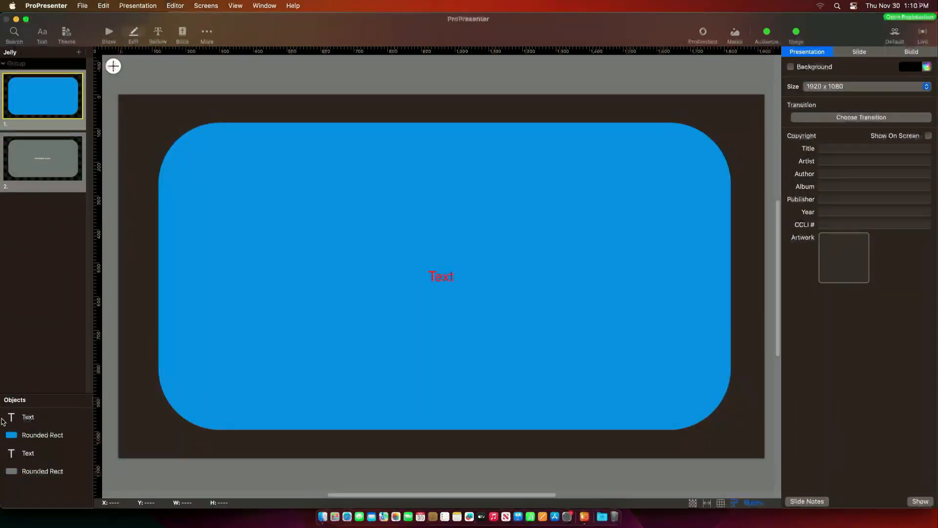
{"action": "left_click", "coordinate": [57, 436]}
{"action": "key", "text": "Delete"}
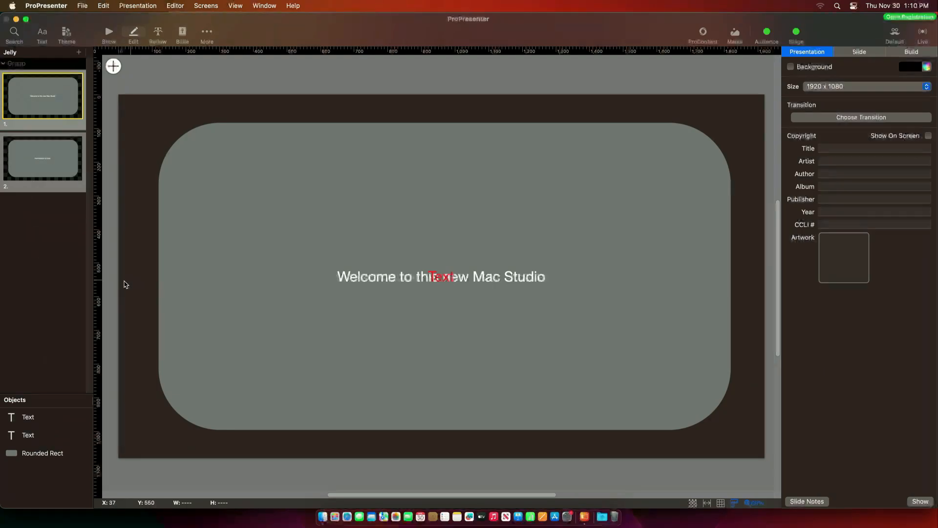
{"action": "left_click", "coordinate": [54, 155]}
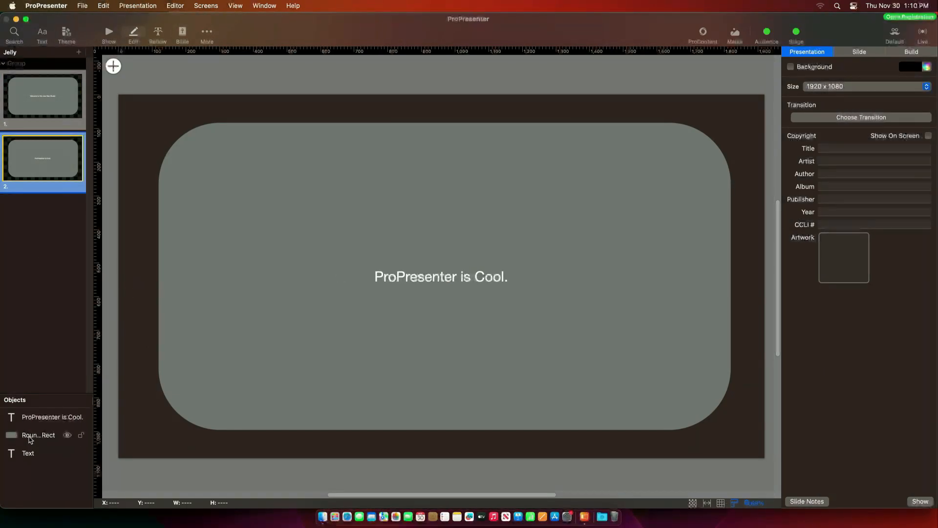
{"action": "left_click", "coordinate": [55, 434]}
{"action": "key", "text": "Delete"}
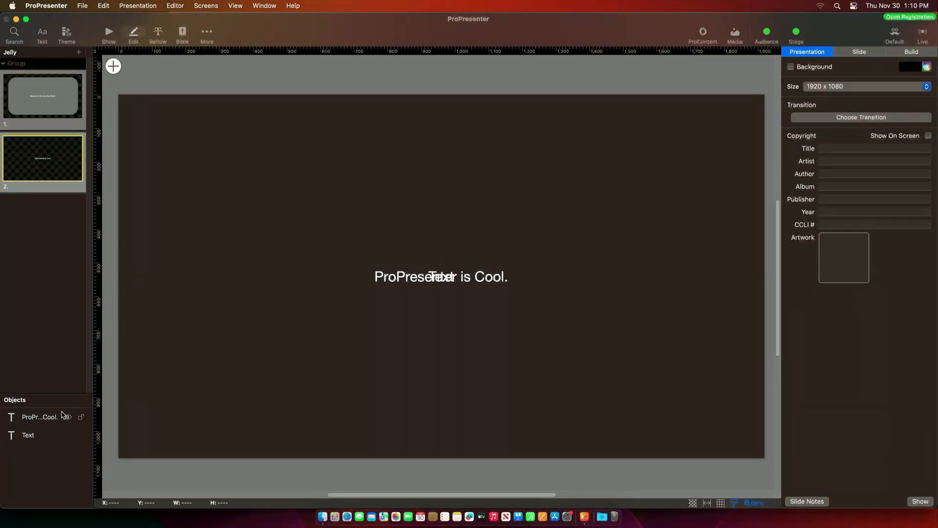
{"action": "left_click", "coordinate": [109, 32]}
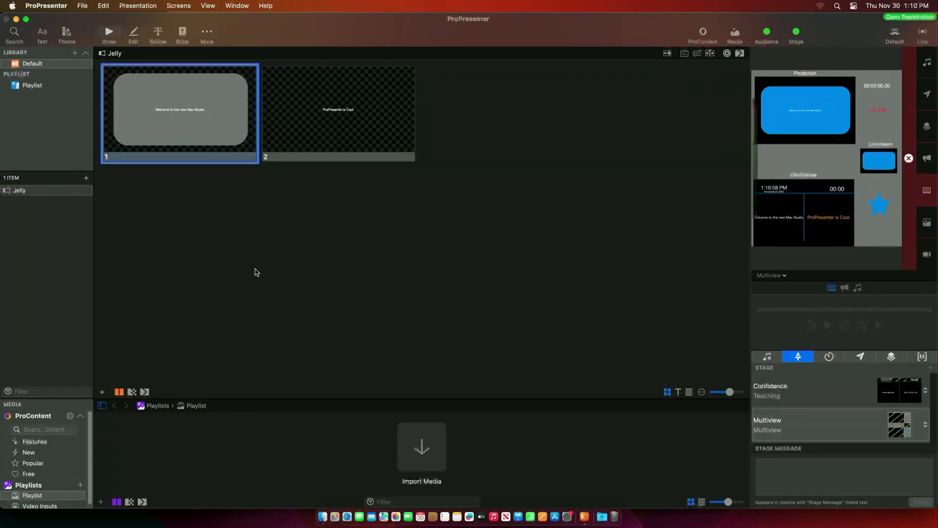
- Apply the Grey theme slide to slide 1
{"action": "right_click", "coordinate": [155, 91]}
{"action": "mouse_move", "coordinate": [178, 149]}
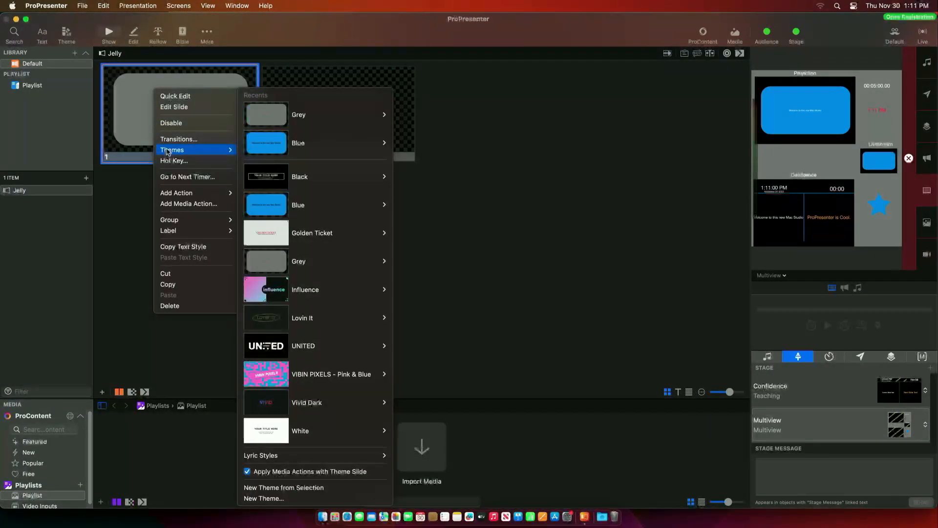
{"action": "mouse_move", "coordinate": [342, 115]}
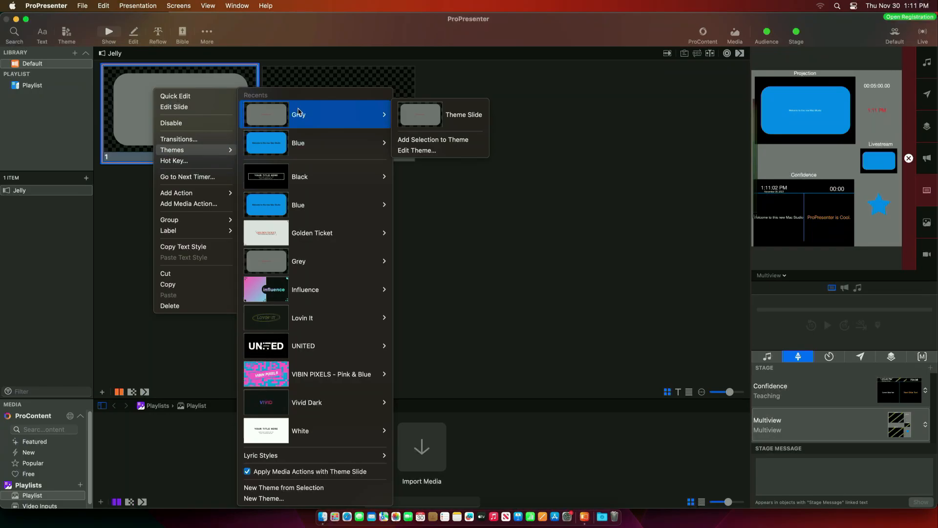
{"action": "left_click", "coordinate": [412, 113]}
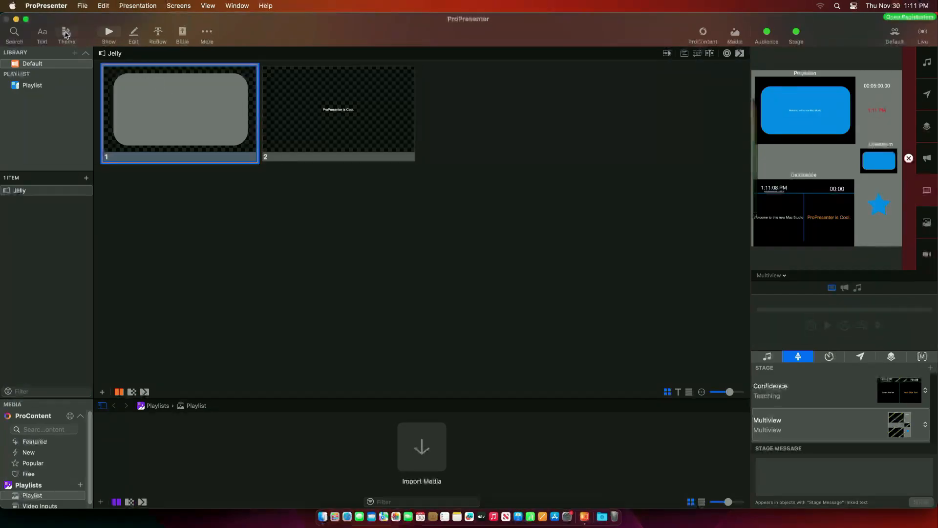
- In the Grey theme, delete the rounded rectangle and move 'ProPresenter is Cool.' above centre
{"action": "left_click", "coordinate": [66, 33]}
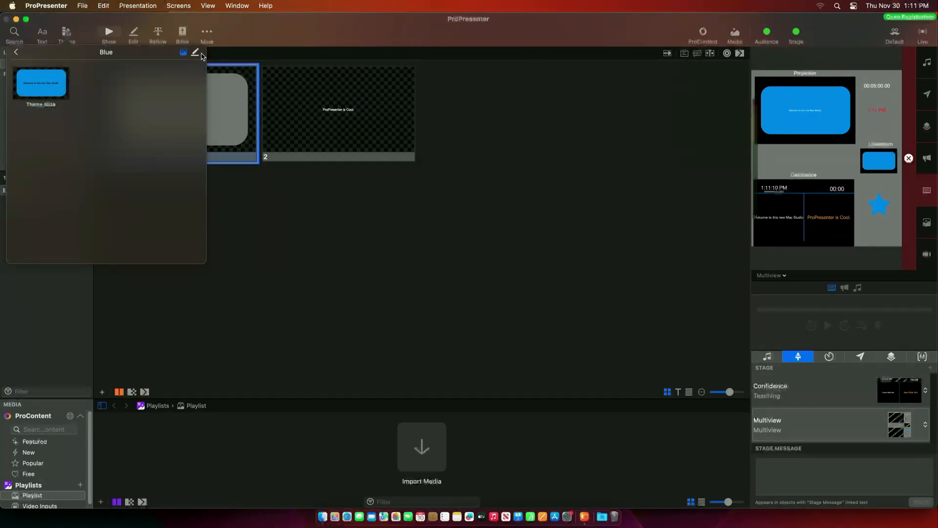
{"action": "left_click", "coordinate": [195, 51]}
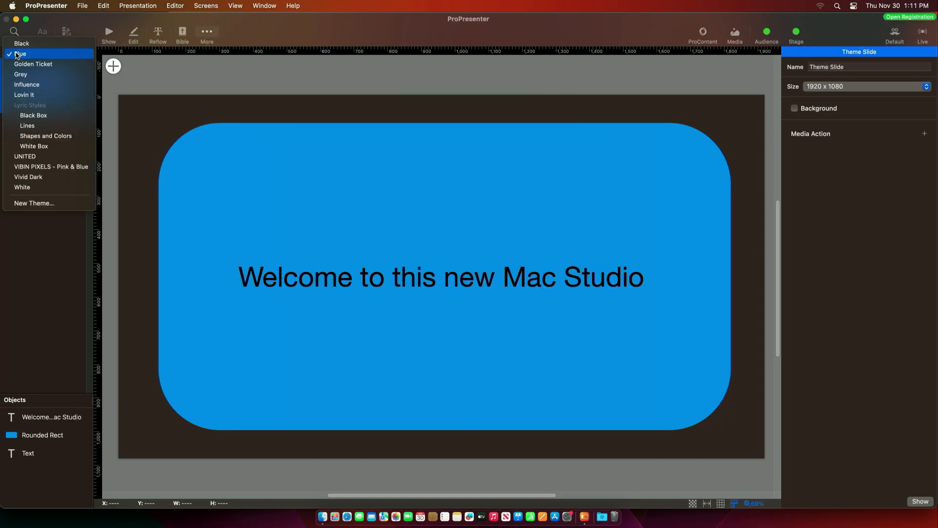
{"action": "left_click", "coordinate": [18, 52]}
{"action": "left_click", "coordinate": [19, 73]}
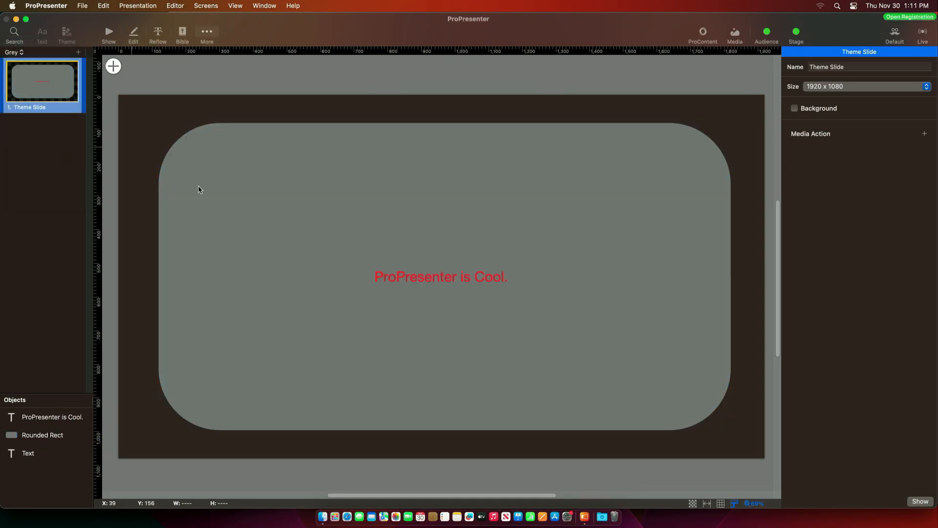
{"action": "left_click", "coordinate": [19, 421]}
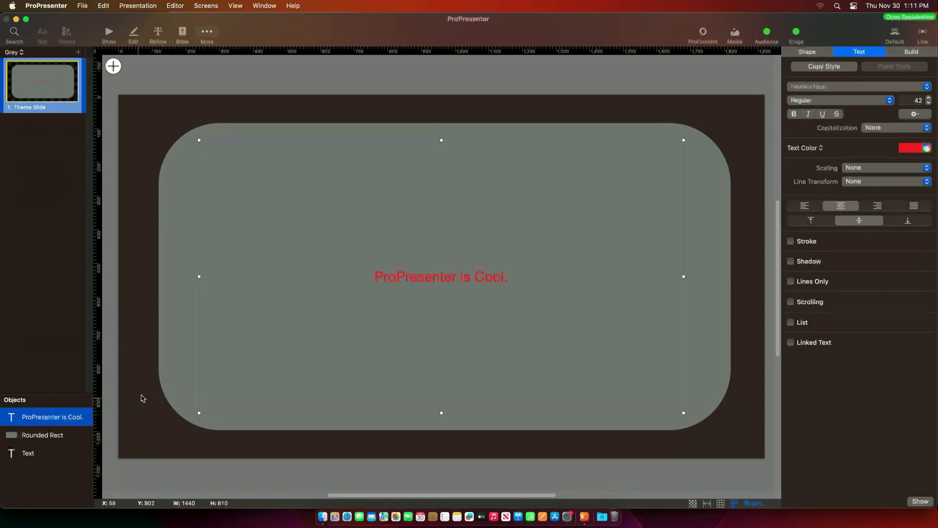
{"action": "left_click", "coordinate": [164, 386]}
{"action": "key", "text": "Delete"}
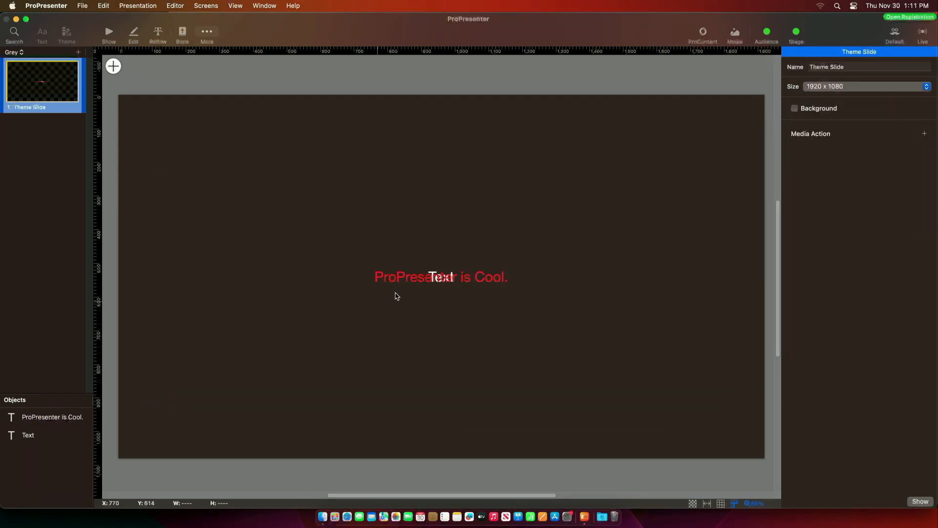
{"action": "left_click_drag", "start_coordinate": [413, 282], "coordinate": [413, 236]}
- In the Blue theme, delete the rounded rectangle and move the welcome text below centre
{"action": "left_click", "coordinate": [13, 52]}
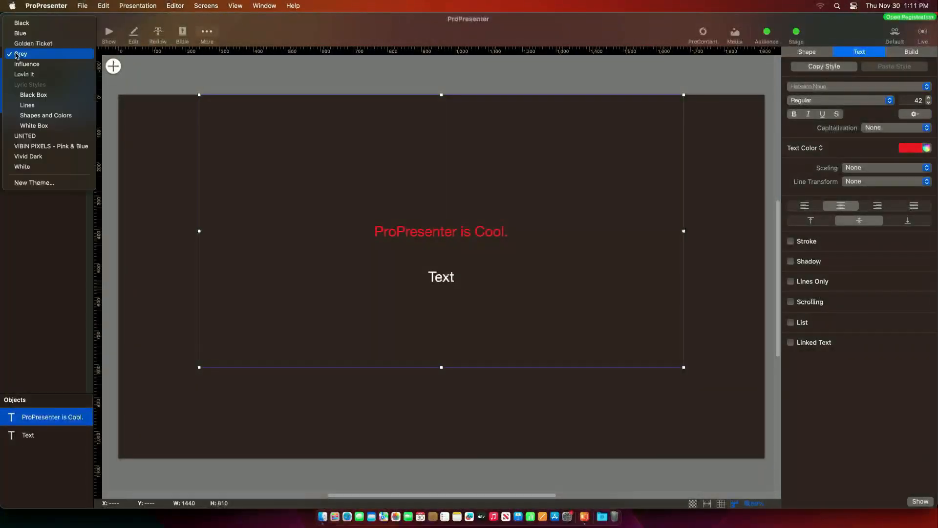
{"action": "left_click", "coordinate": [20, 34]}
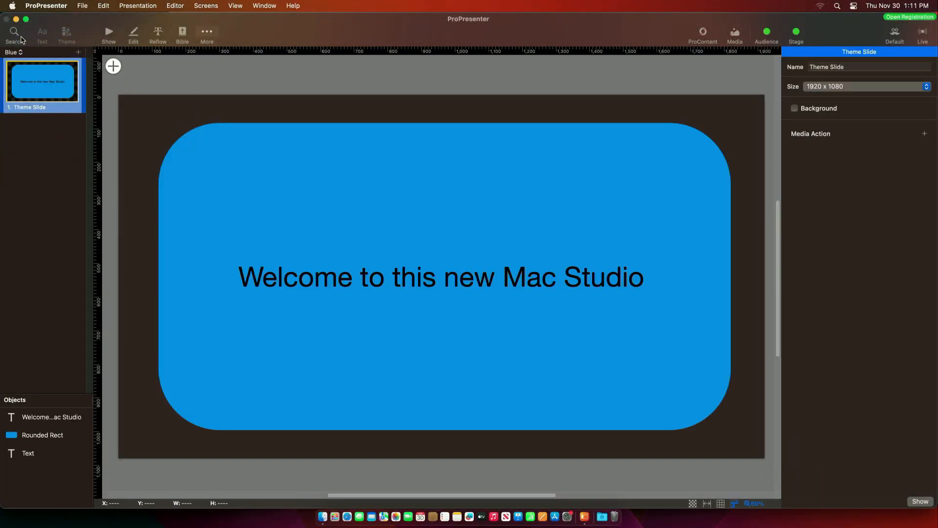
{"action": "left_click", "coordinate": [179, 404]}
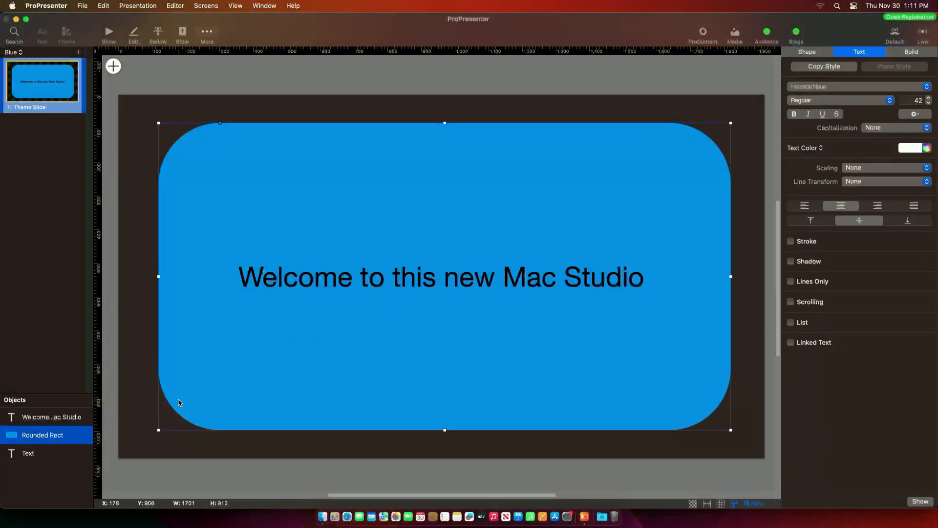
{"action": "key", "text": "Delete"}
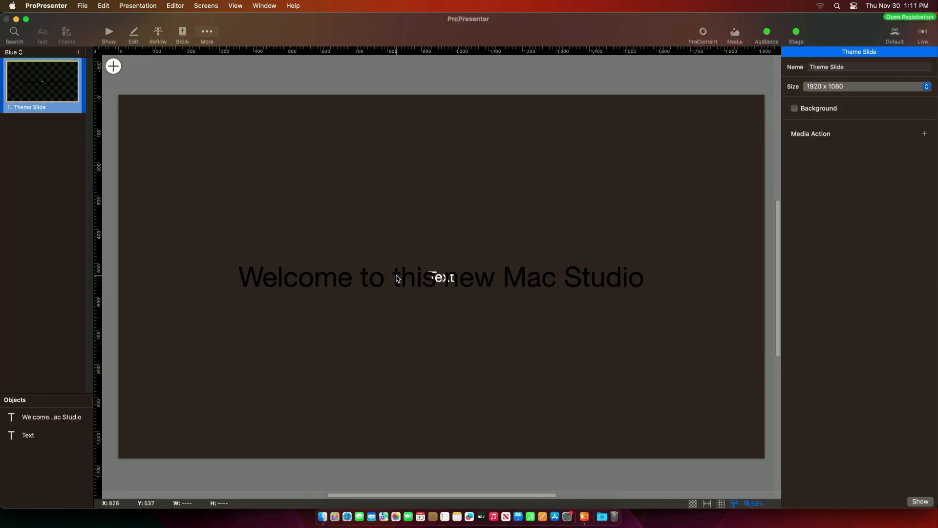
{"action": "left_click_drag", "start_coordinate": [398, 273], "coordinate": [398, 306]}
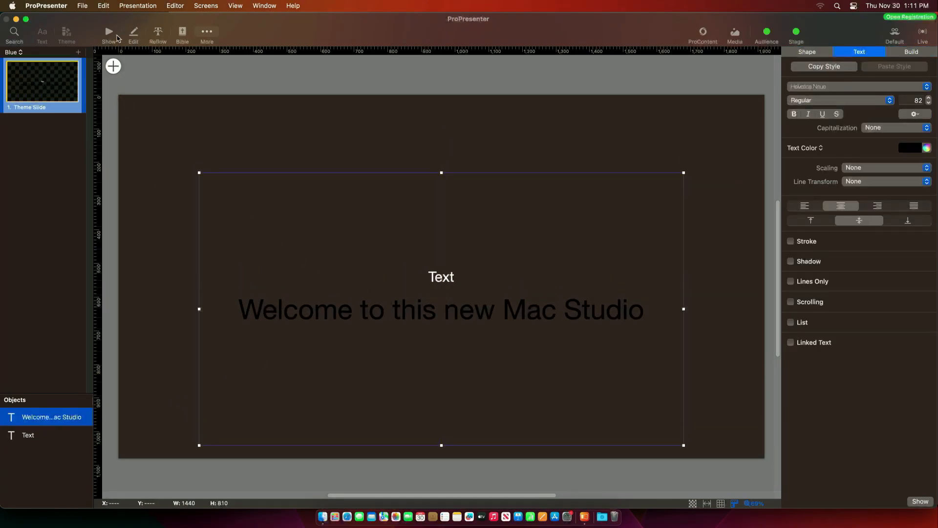
{"action": "left_click", "coordinate": [109, 33]}
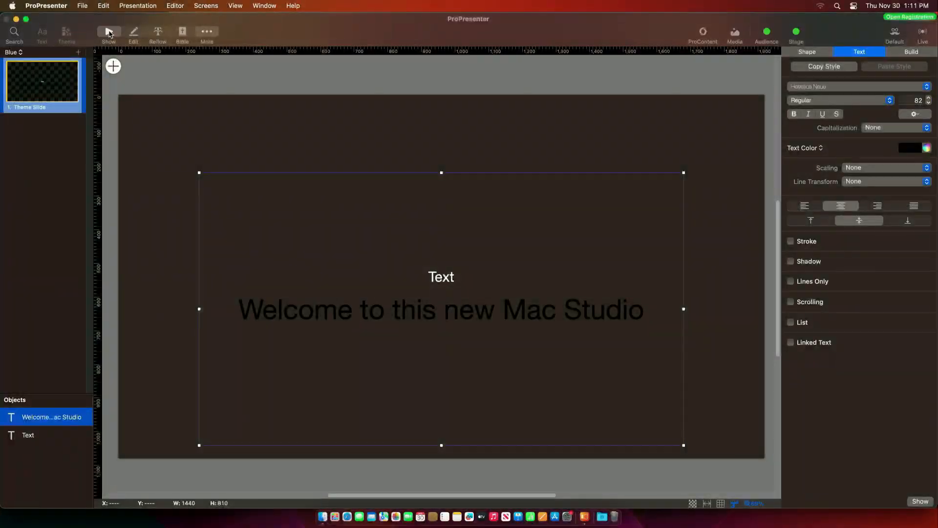
- Apply the edited Blue theme slide to slide 1 twice
{"action": "right_click", "coordinate": [171, 107]}
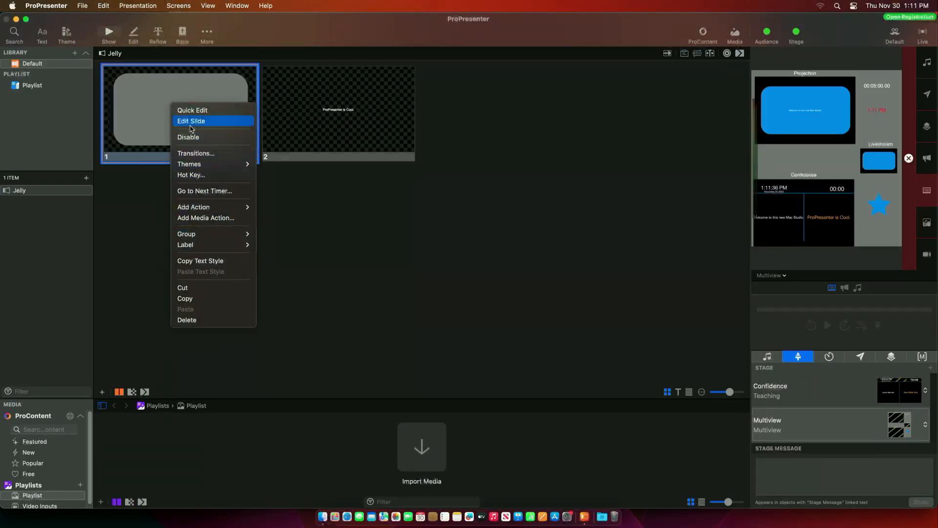
{"action": "mouse_move", "coordinate": [194, 164]}
{"action": "mouse_move", "coordinate": [302, 144]}
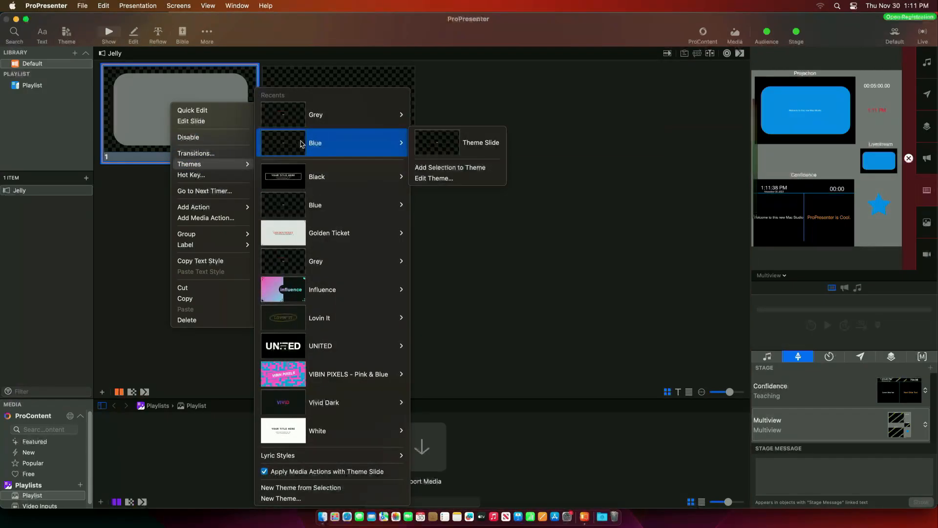
{"action": "left_click", "coordinate": [429, 146]}
{"action": "right_click", "coordinate": [184, 107]}
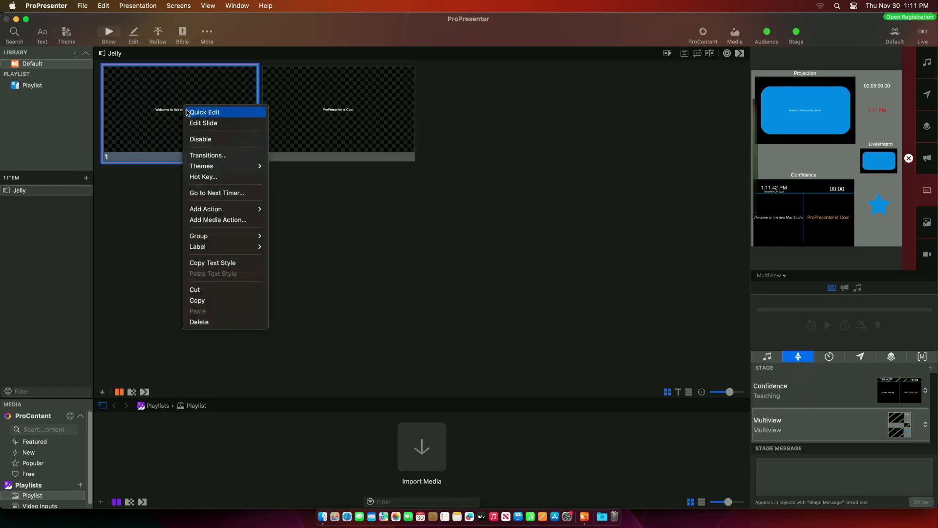
{"action": "mouse_move", "coordinate": [215, 166]}
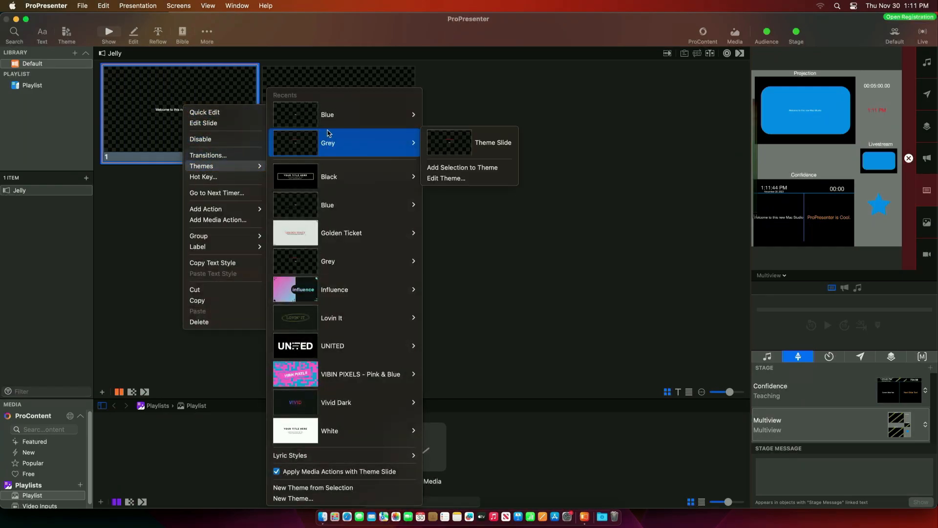
{"action": "mouse_move", "coordinate": [387, 114]}
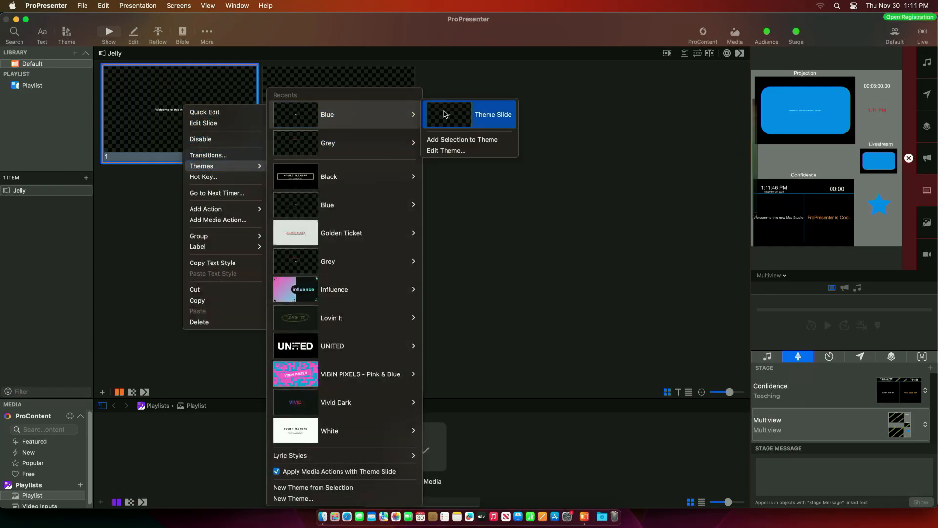
{"action": "left_click", "coordinate": [445, 115]}
- Apply the edited Grey theme slide to slide 1
{"action": "right_click", "coordinate": [201, 102]}
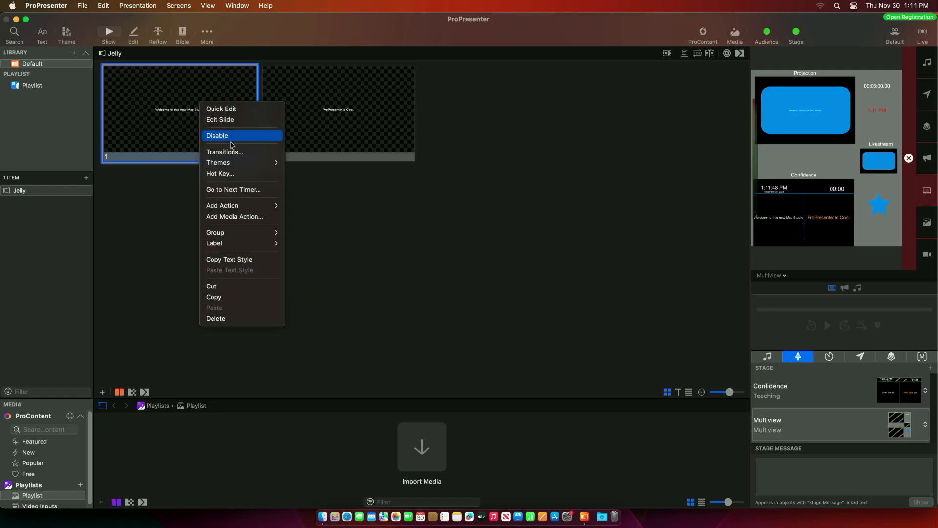
{"action": "mouse_move", "coordinate": [234, 163]}
{"action": "mouse_move", "coordinate": [356, 149]}
{"action": "left_click", "coordinate": [482, 143]}
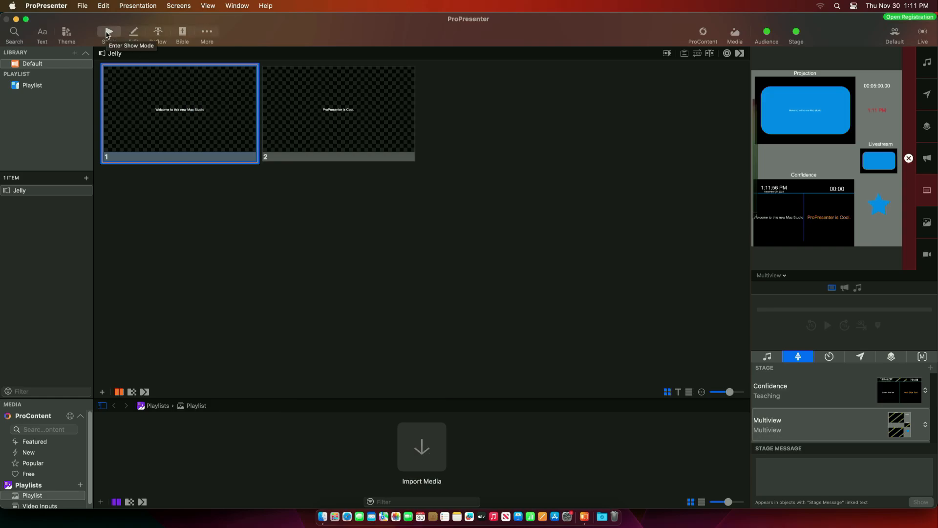
- Add a new slide based on the Blue theme slide
{"action": "left_click", "coordinate": [133, 32]}
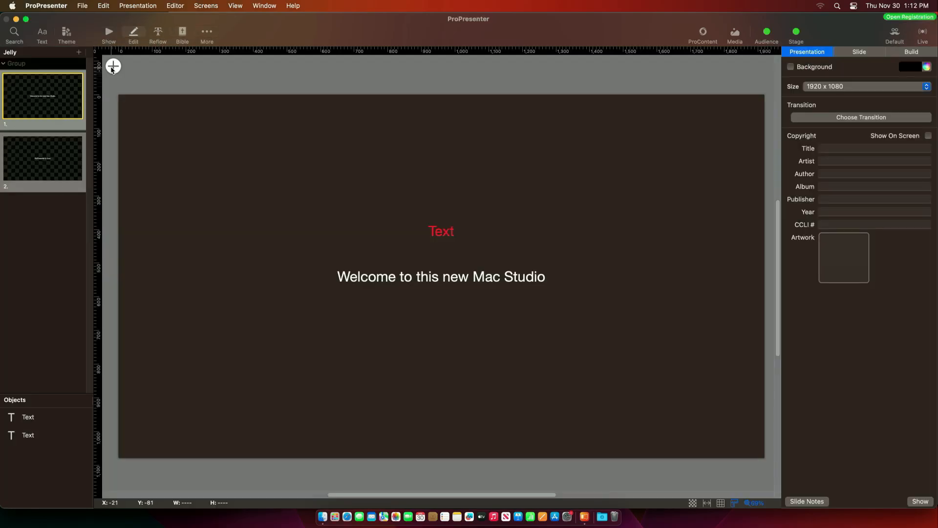
{"action": "left_click", "coordinate": [80, 52]}
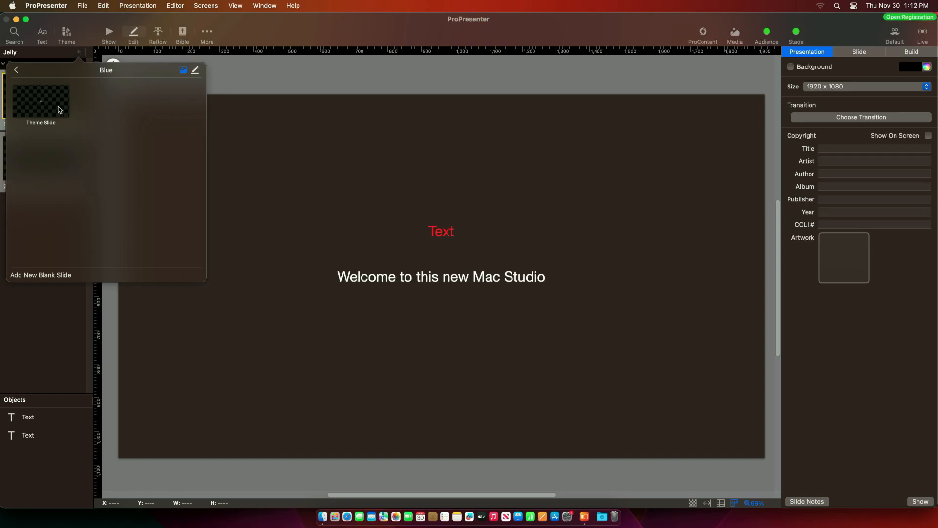
{"action": "left_click", "coordinate": [43, 107]}
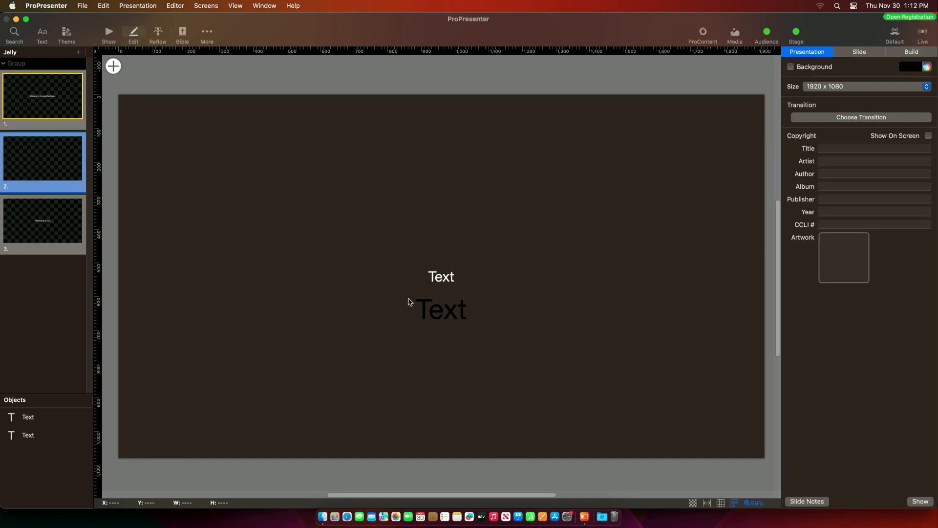
- Delete the second text object and make the remaining text box read 'Hi, this is weird.'
{"action": "left_click", "coordinate": [439, 276]}
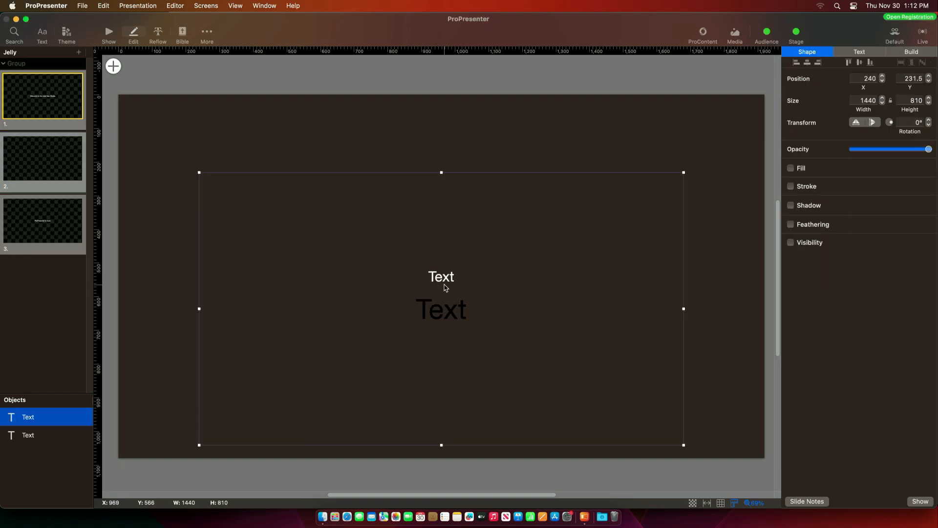
{"action": "left_click", "coordinate": [30, 435]}
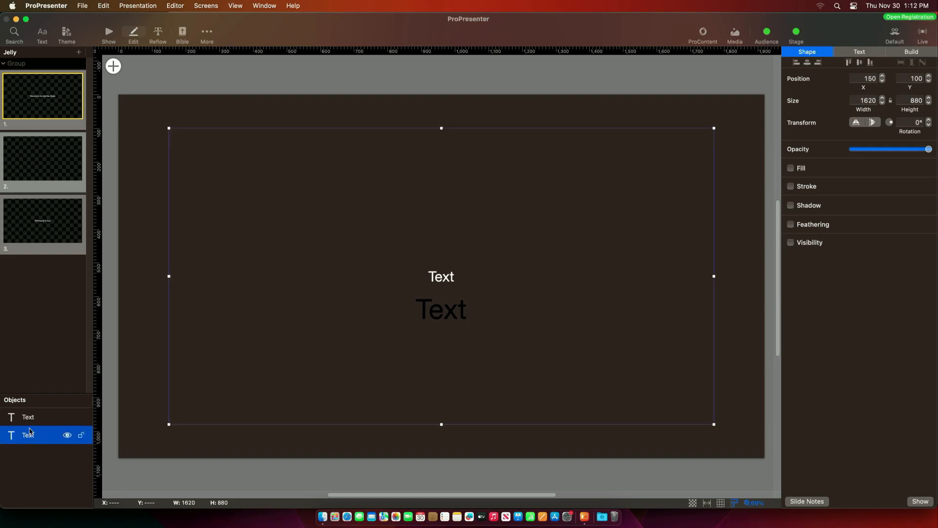
{"action": "key", "text": "Delete"}
{"action": "left_click", "coordinate": [447, 311]}
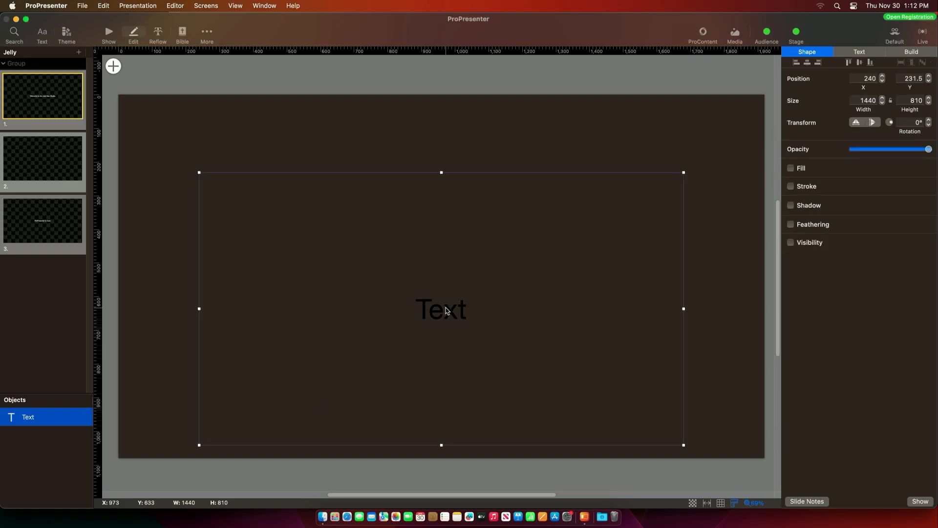
{"action": "left_click", "coordinate": [448, 311]}
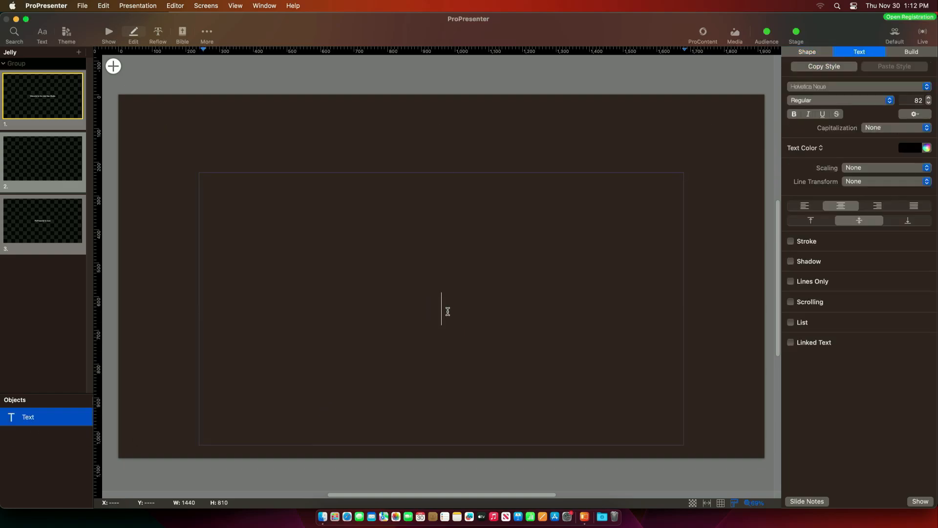
{"action": "type", "text": "Hi, this is weird."}
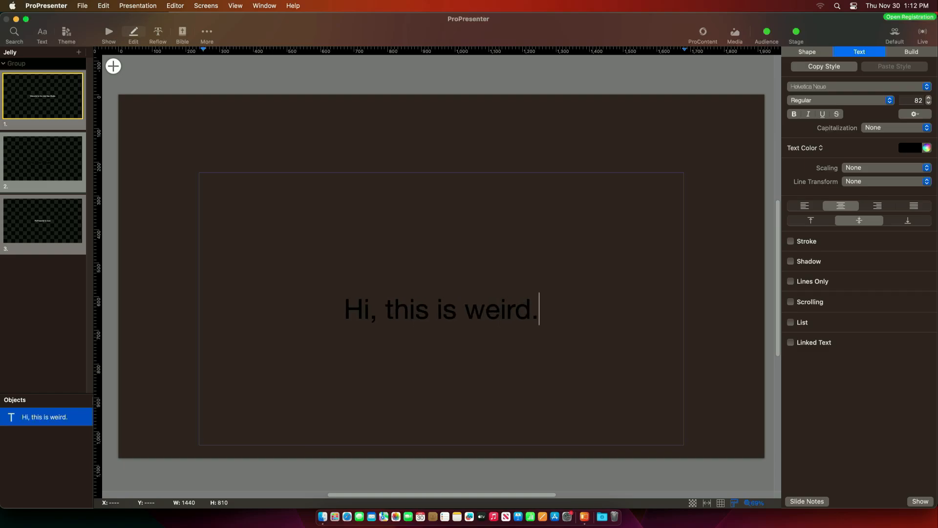
{"action": "key", "text": "Return"}
{"action": "left_click", "coordinate": [415, 103]}
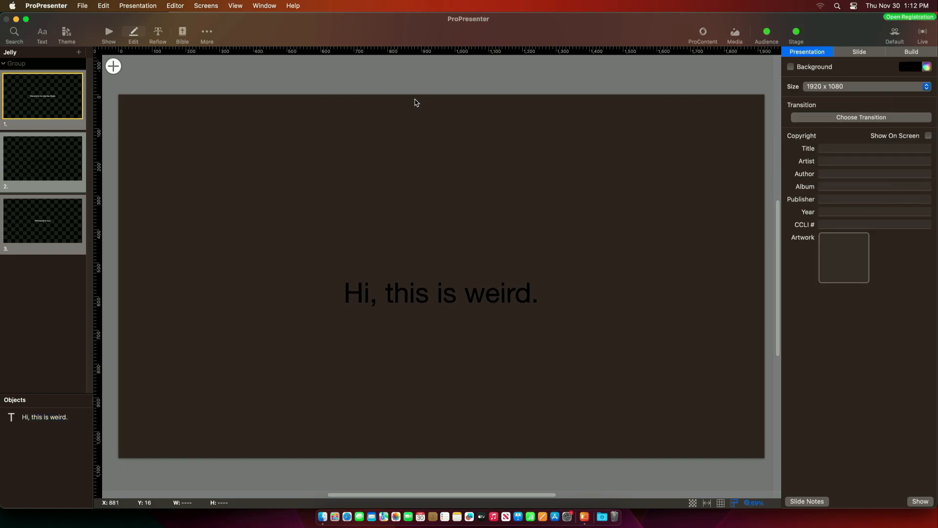
- In show view, trigger slide 1 and then slide 2 live
{"action": "left_click", "coordinate": [110, 33]}
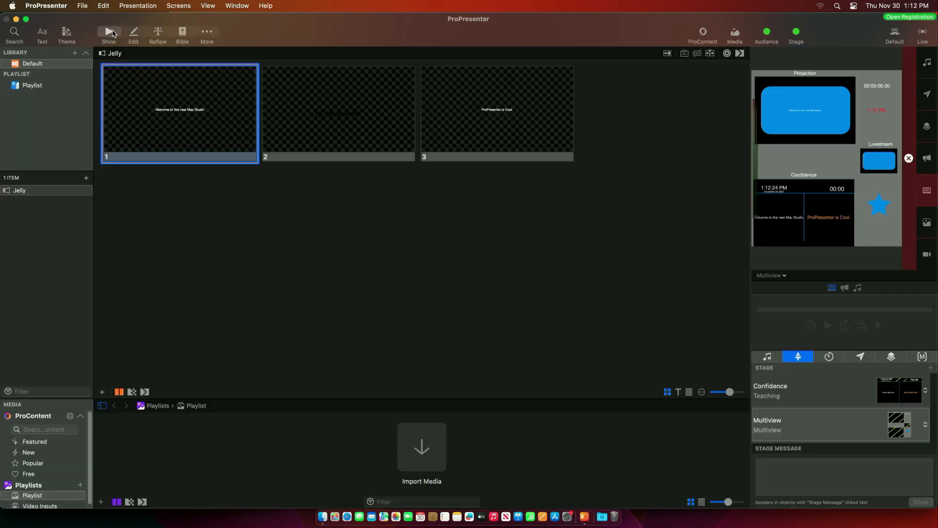
{"action": "left_click", "coordinate": [311, 113]}
{"action": "left_click", "coordinate": [232, 113]}
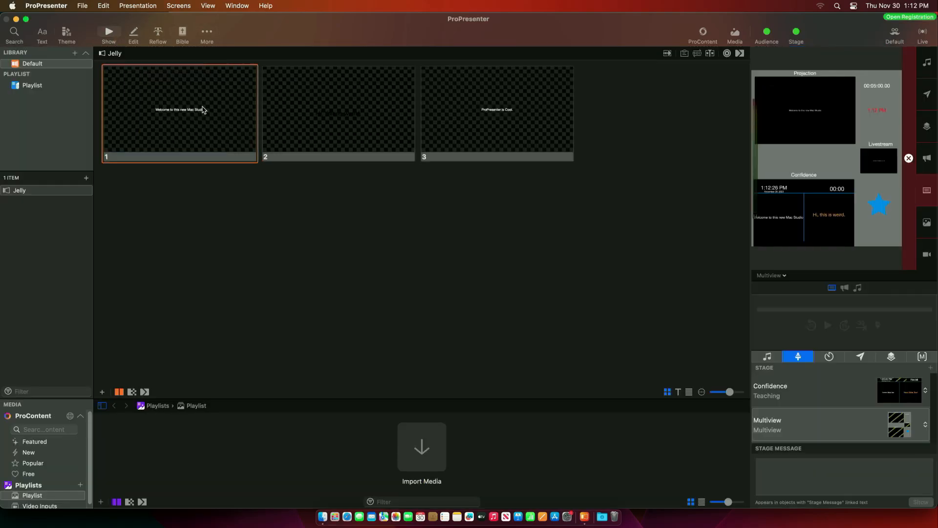
{"action": "left_click", "coordinate": [323, 102]}
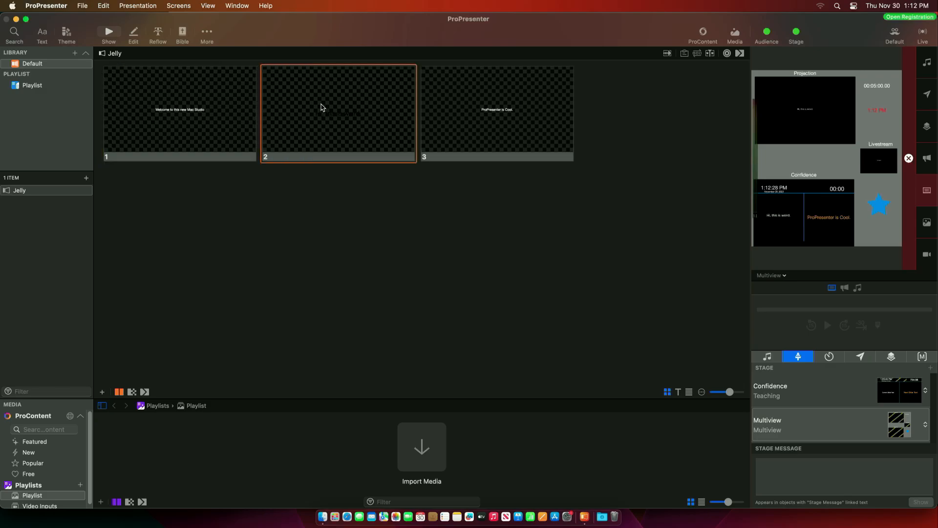
- In Edit Looks, set Livestream's alternate theme to the Blue theme slide
{"action": "left_click", "coordinate": [177, 5]}
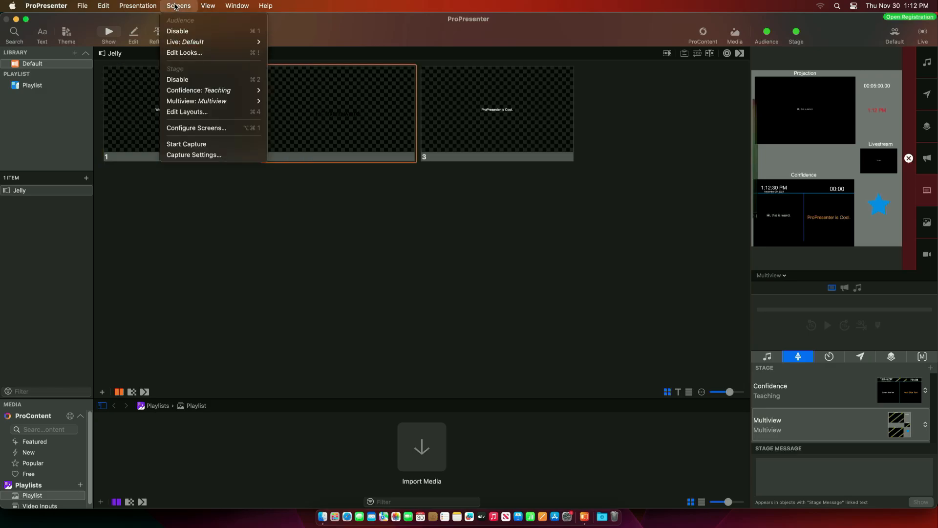
{"action": "left_click", "coordinate": [186, 52]}
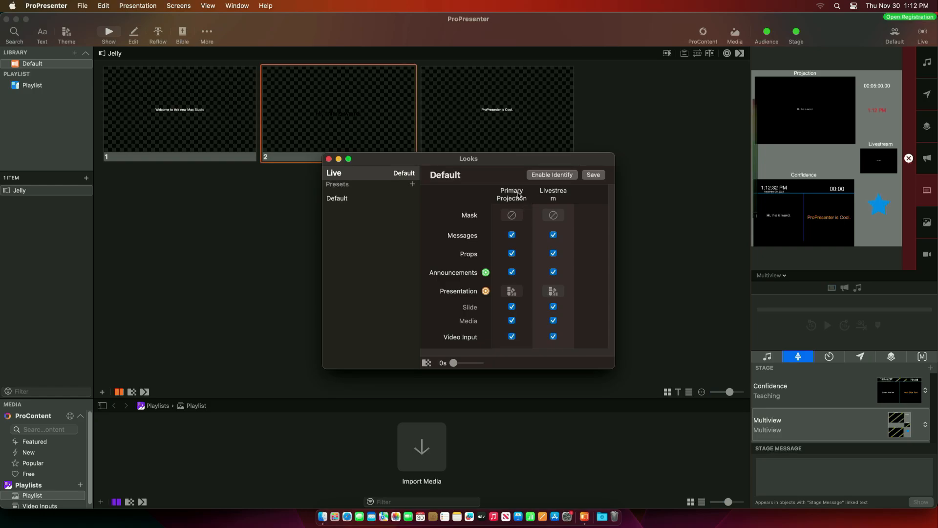
{"action": "left_click", "coordinate": [514, 293]}
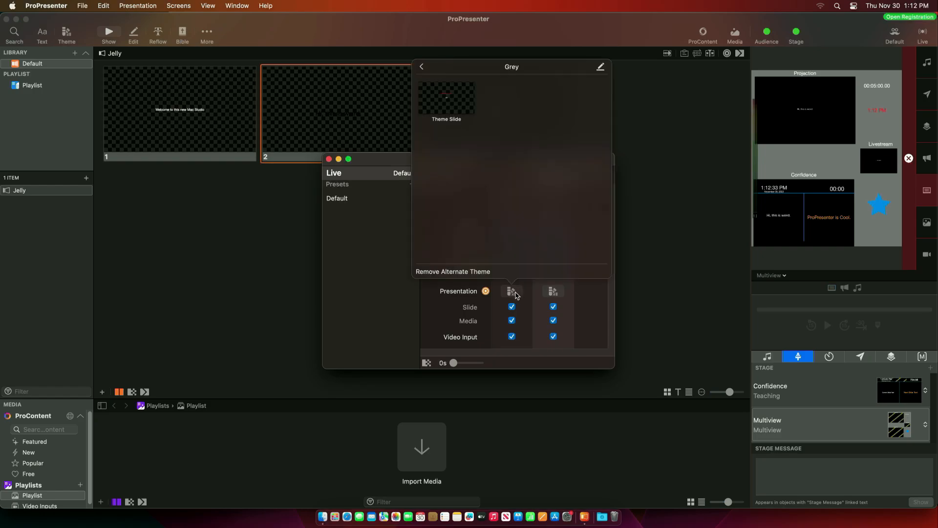
{"action": "left_click", "coordinate": [440, 104]}
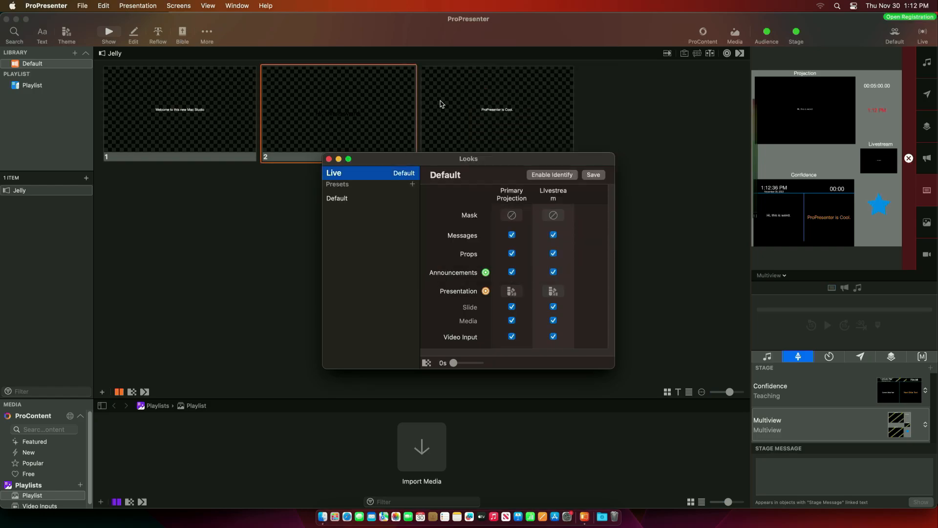
{"action": "left_click", "coordinate": [553, 291]}
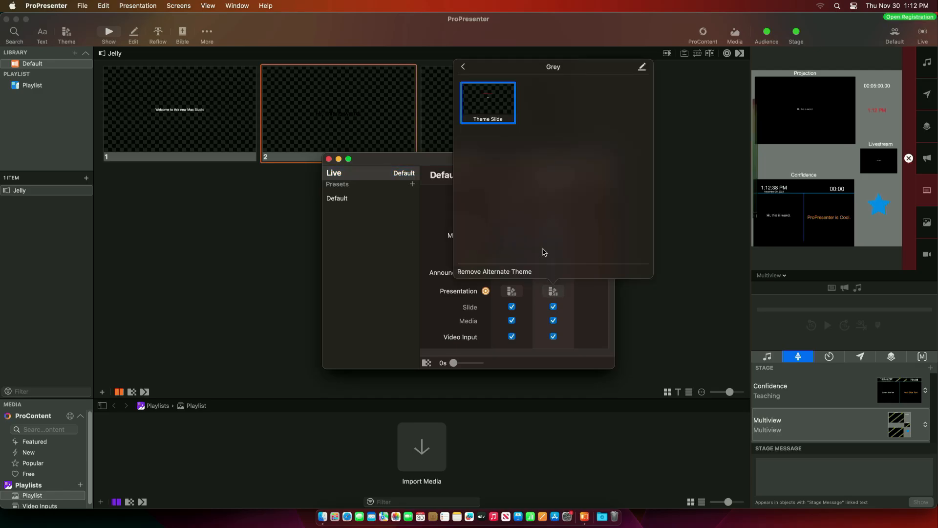
{"action": "left_click", "coordinate": [464, 67]}
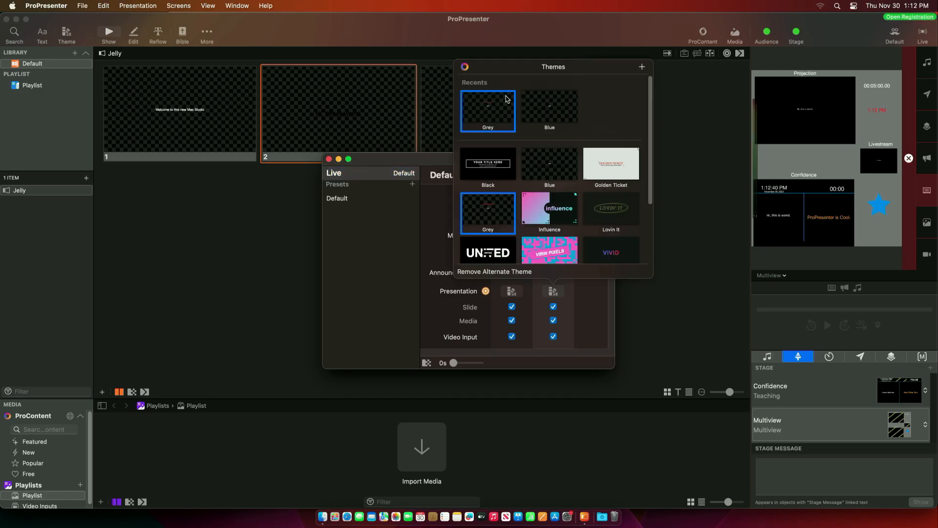
{"action": "left_click", "coordinate": [549, 108]}
{"action": "left_click", "coordinate": [495, 96]}
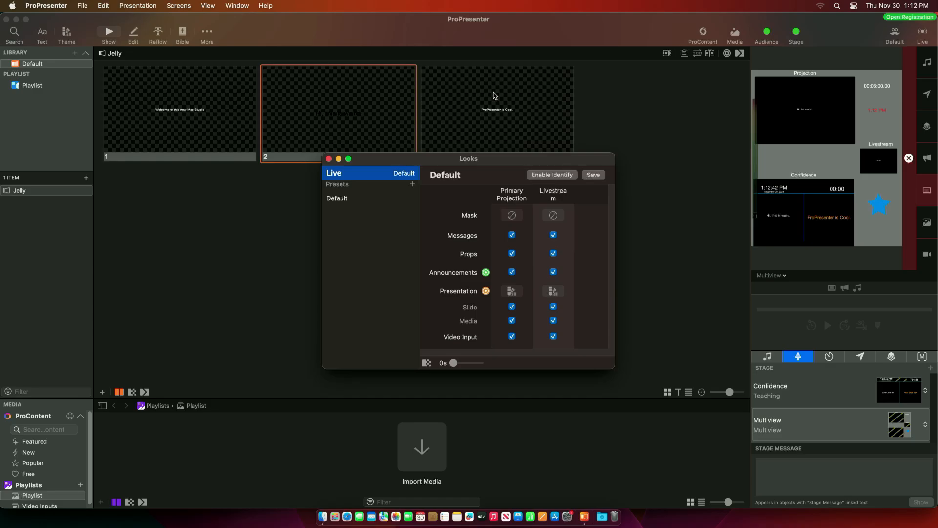
{"action": "left_click", "coordinate": [328, 160]}
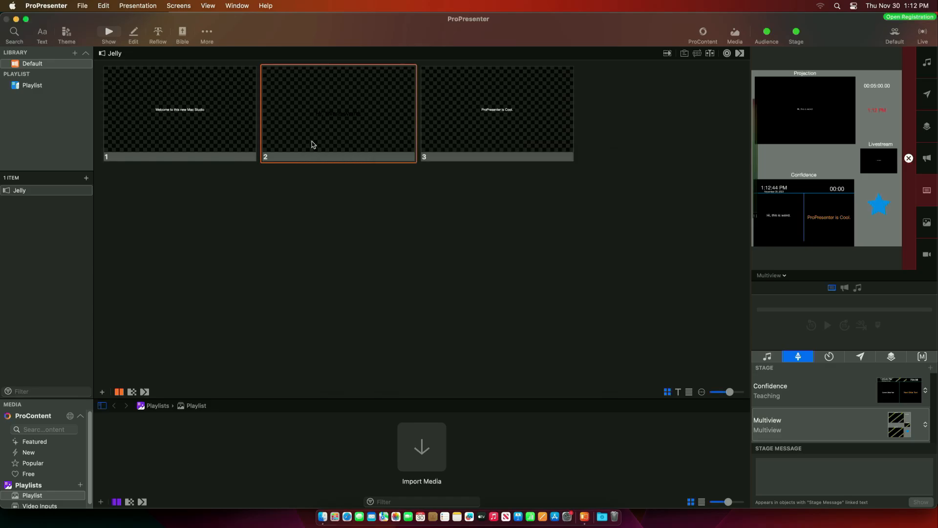
- Put slide 3 live and preview it on Livestream, Primary Projection, then Multiview
{"action": "left_click", "coordinate": [543, 132]}
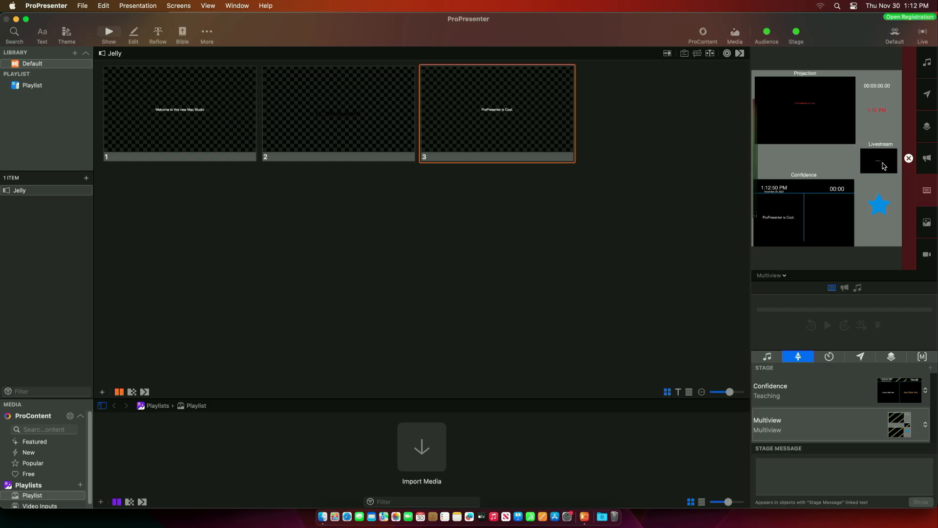
{"action": "left_click", "coordinate": [781, 276]}
{"action": "left_click", "coordinate": [780, 310]}
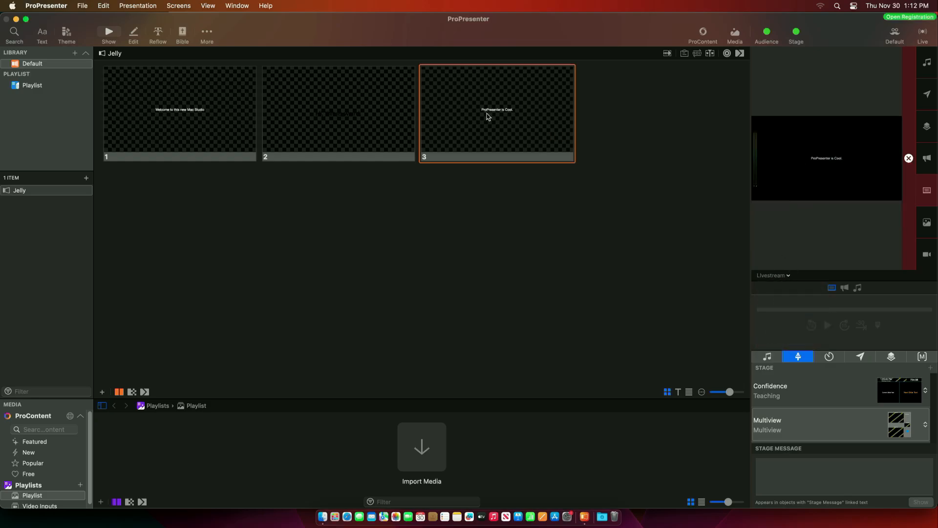
{"action": "left_click", "coordinate": [783, 277]}
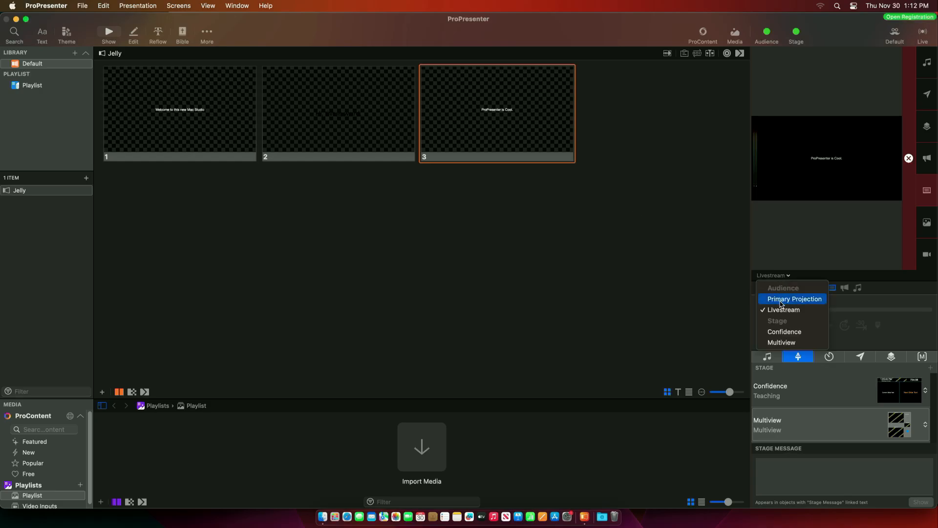
{"action": "left_click", "coordinate": [781, 299]}
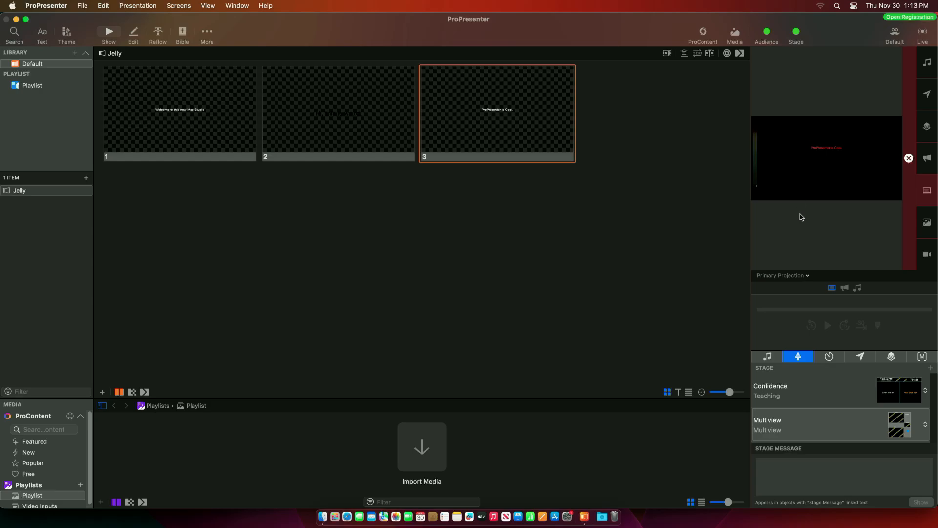
{"action": "left_click", "coordinate": [798, 276]}
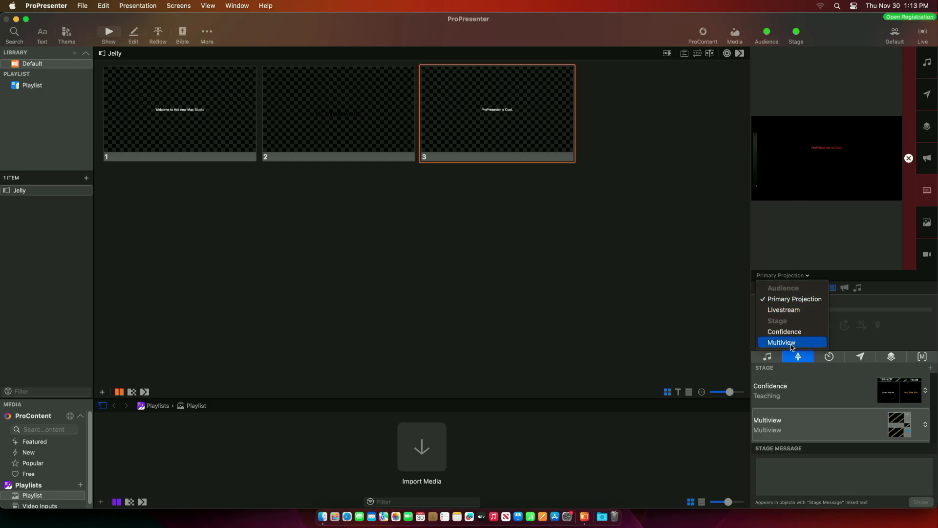
{"action": "left_click", "coordinate": [791, 344]}
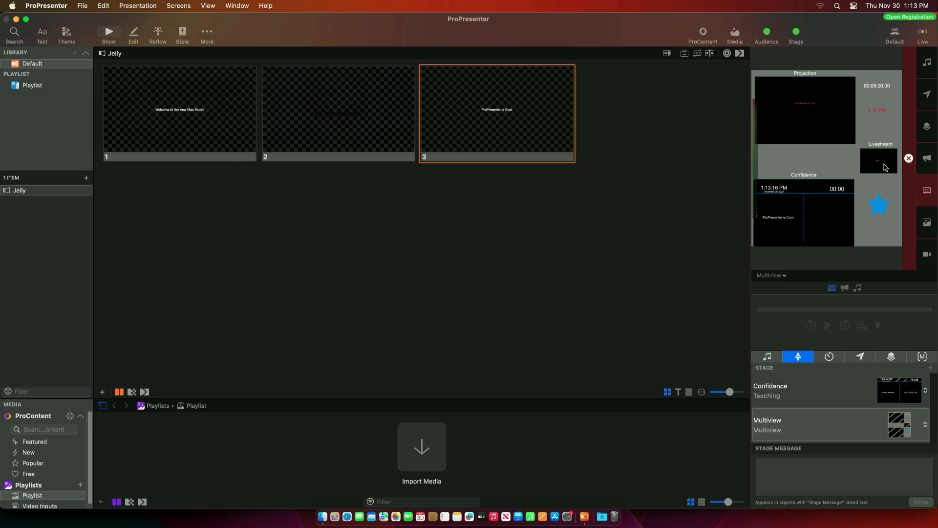
- Open Edit Looks and check Primary Projection's alternate presentation theme
{"action": "left_click", "coordinate": [186, 7]}
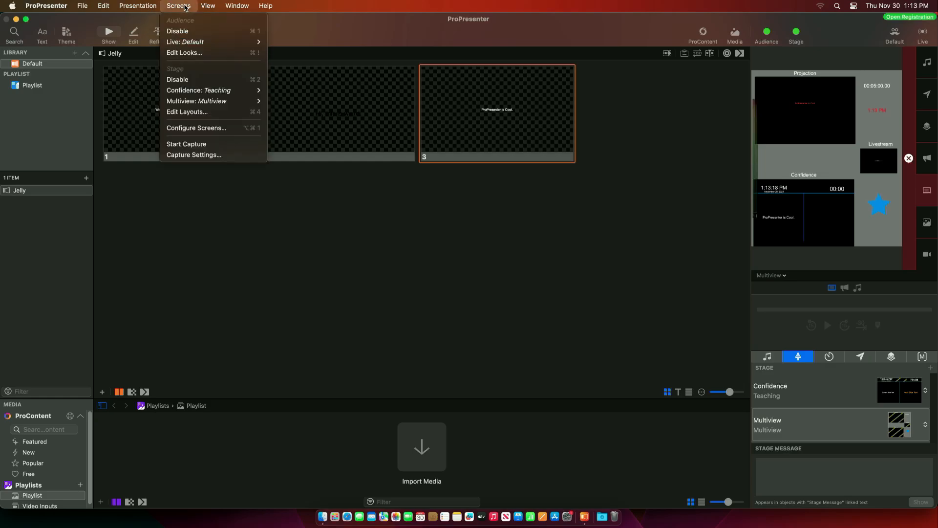
{"action": "left_click", "coordinate": [181, 54]}
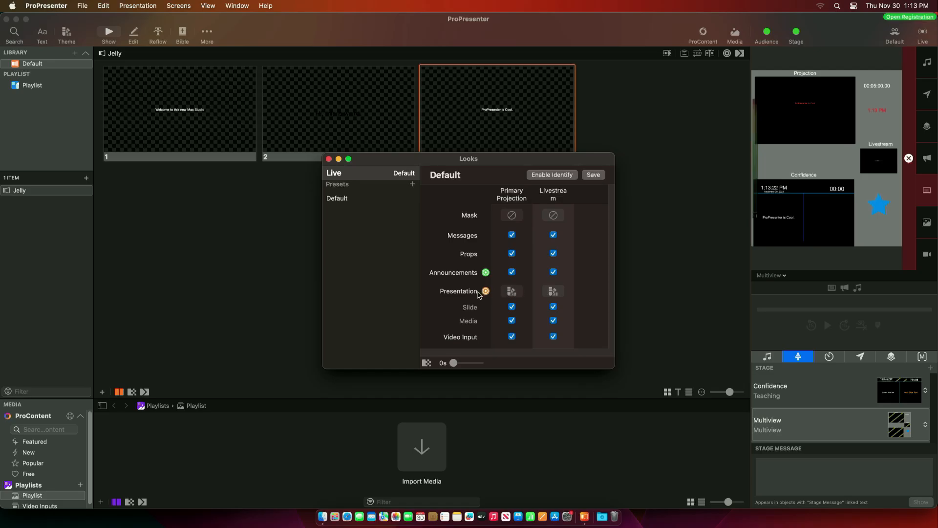
{"action": "left_click", "coordinate": [511, 292]}
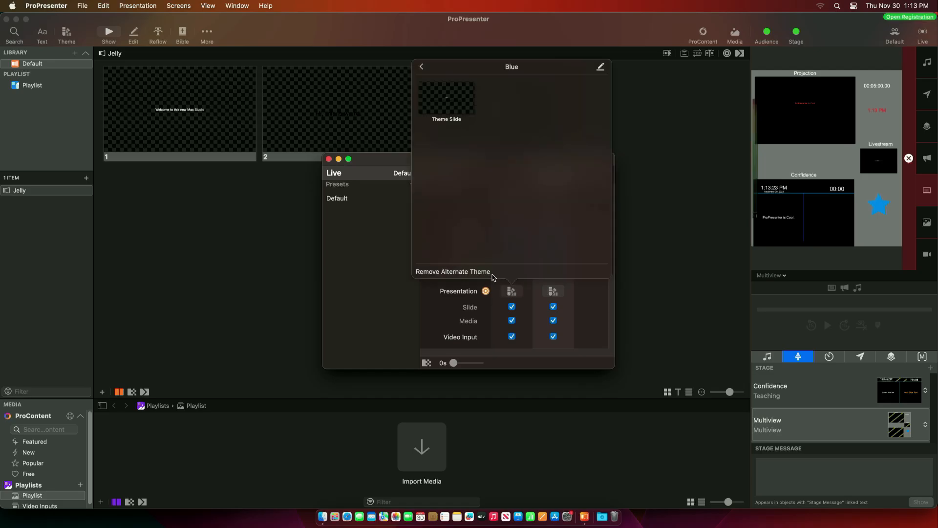
{"action": "left_click", "coordinate": [531, 295]}
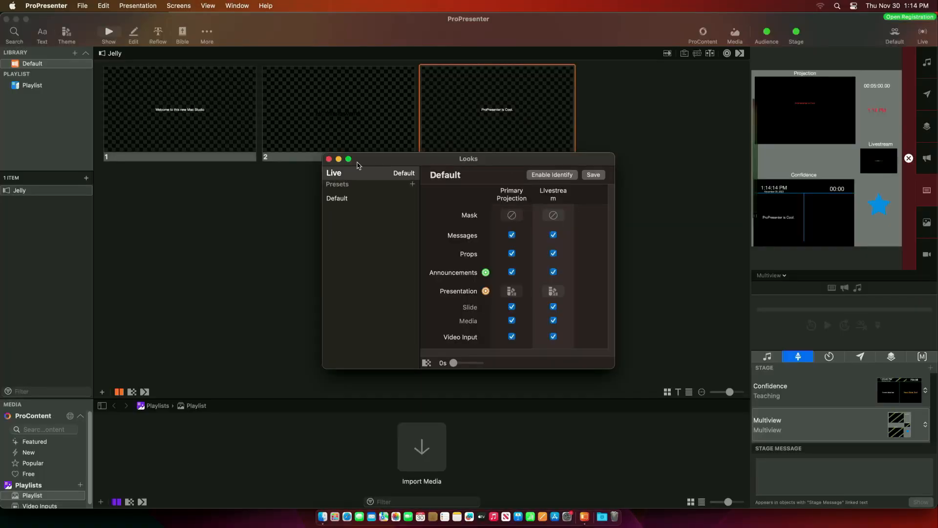
- Close the Looks window so the Jelly presentation shows with slide 3 live
{"action": "left_click", "coordinate": [329, 159]}
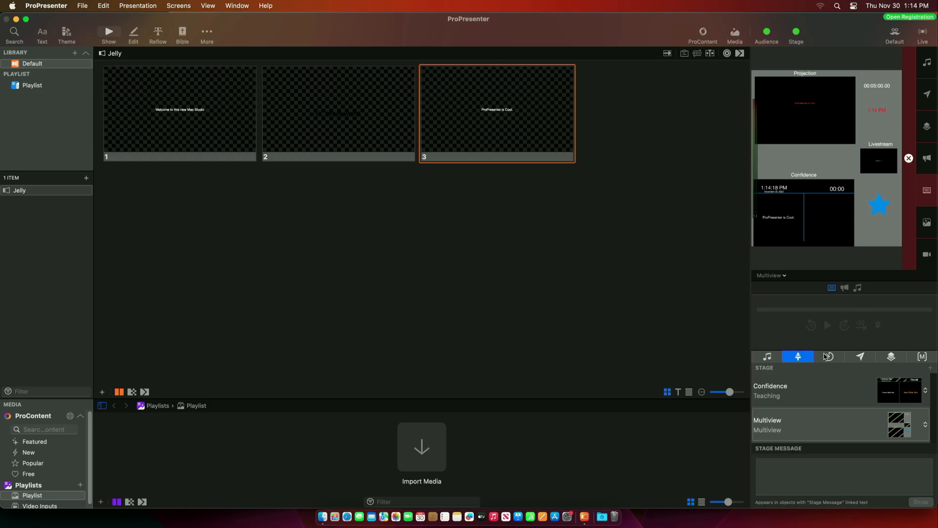
- In the Macros list, create a macro named 'Stage Teaching'
{"action": "left_click", "coordinate": [922, 357]}
{"action": "left_click", "coordinate": [843, 428]}
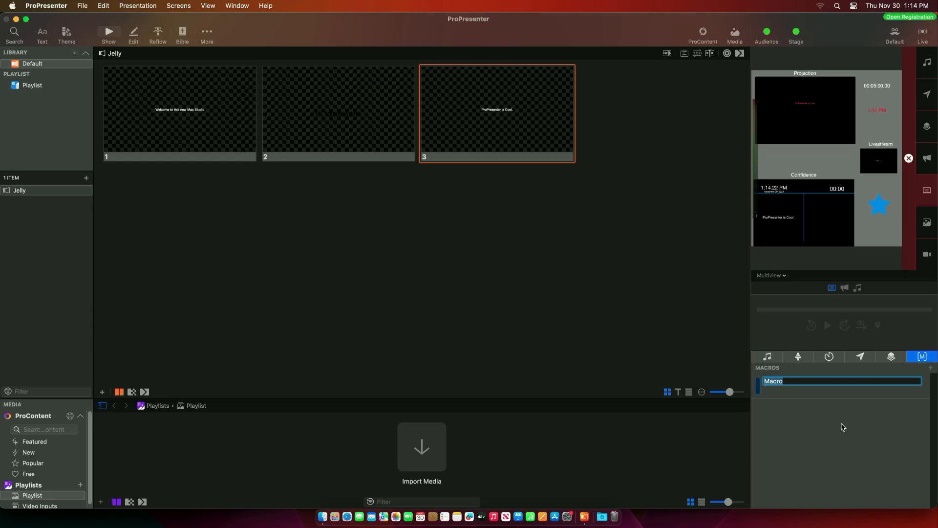
{"action": "type", "text": "Stage Teaching"}
{"action": "key", "text": "Return"}
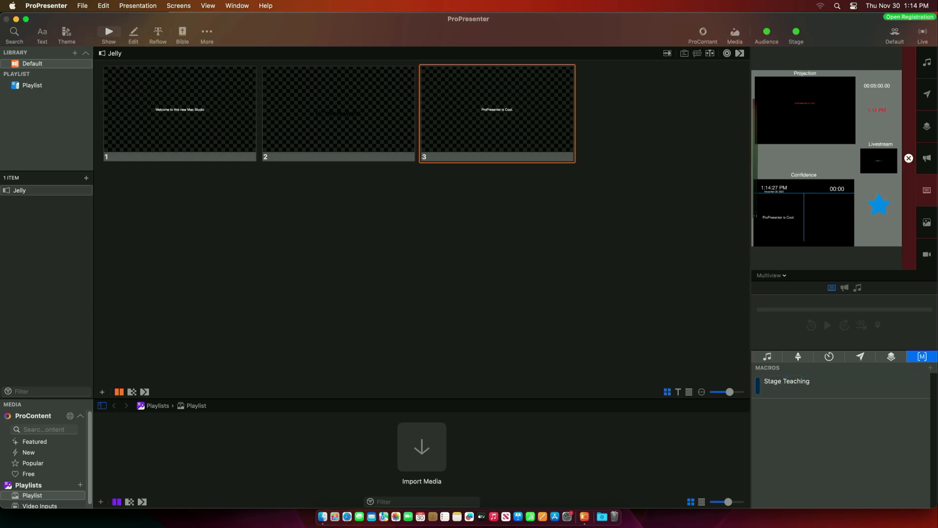
- Create a second macro named 'Stage Announcements'
{"action": "left_click", "coordinate": [931, 367]}
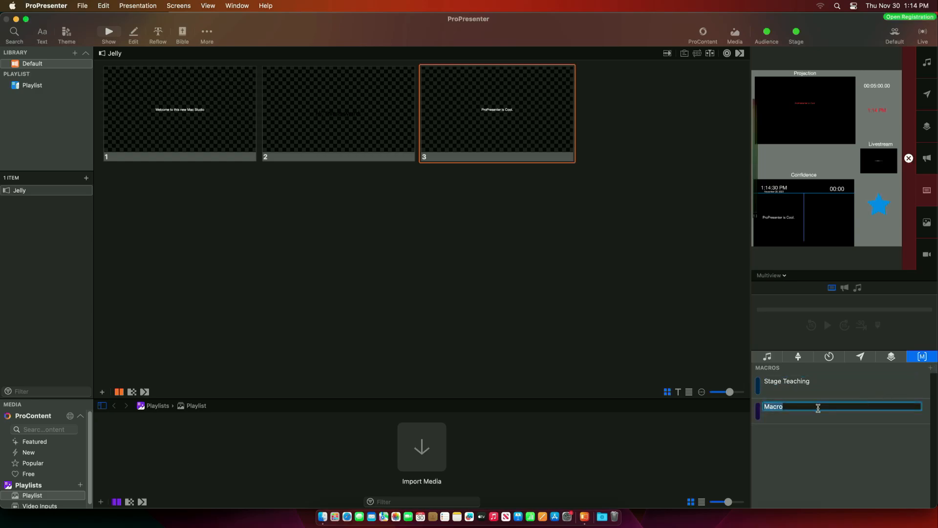
{"action": "type", "text": "Stage Announcements"}
{"action": "key", "text": "Return"}
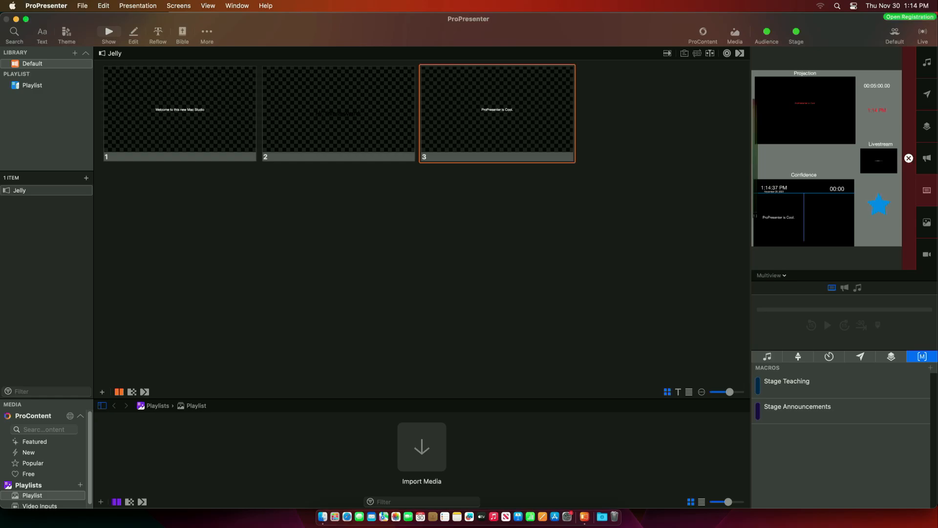
- Give Stage Teaching a stage action setting the Confidence screen to the Teaching layout
{"action": "right_click", "coordinate": [793, 387]}
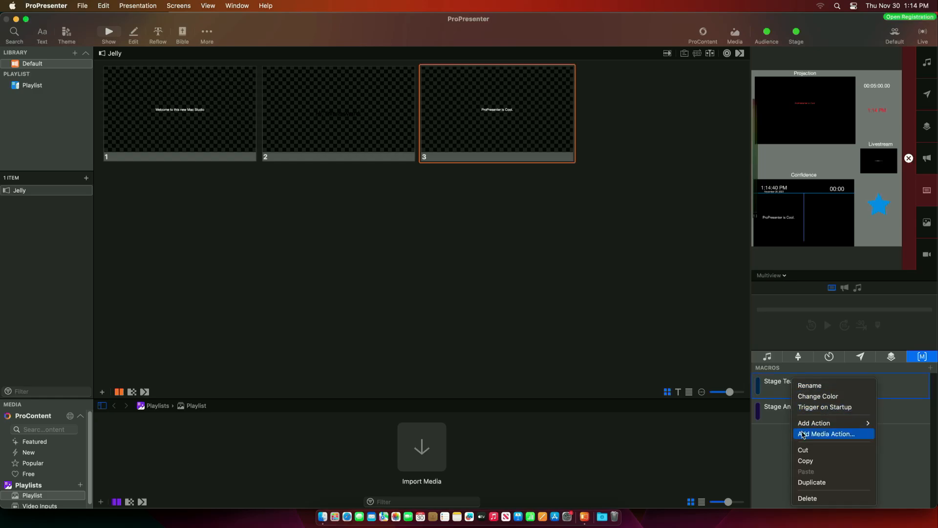
{"action": "mouse_move", "coordinate": [815, 424]}
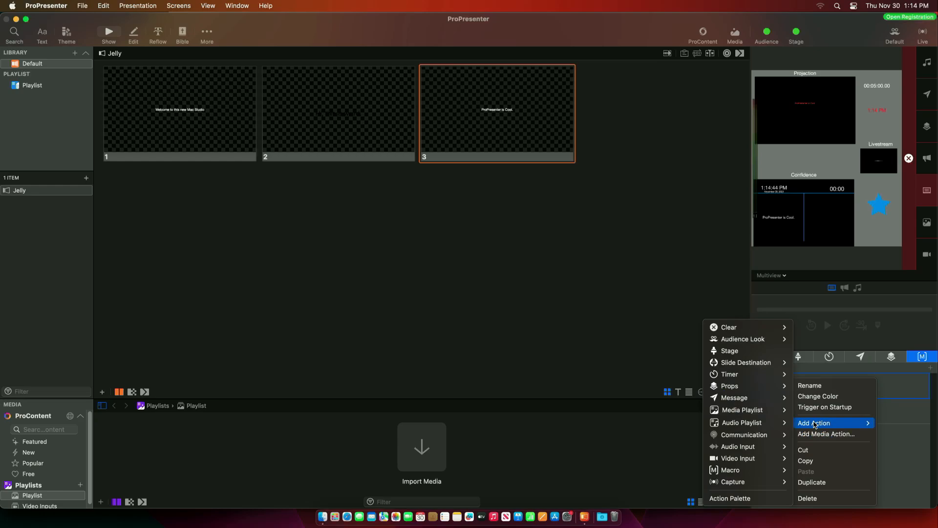
{"action": "left_click", "coordinate": [730, 351]}
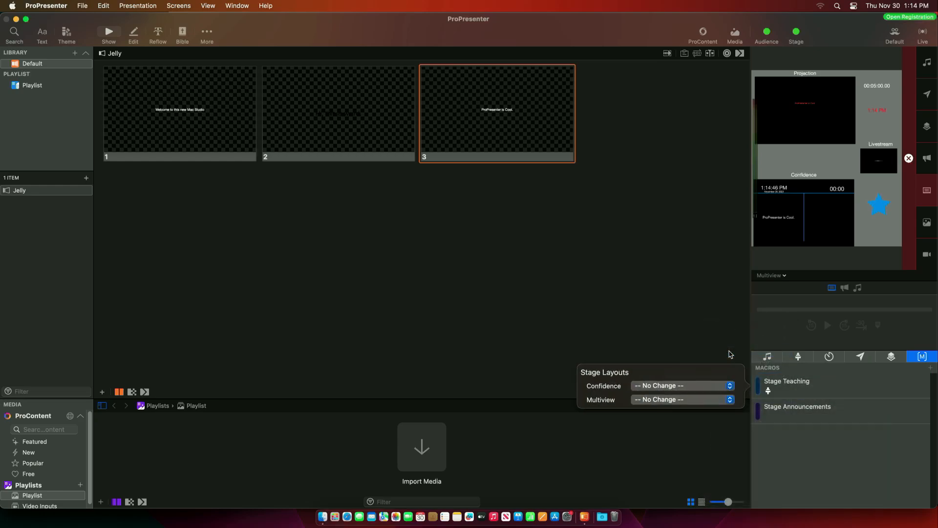
{"action": "left_click", "coordinate": [657, 386]}
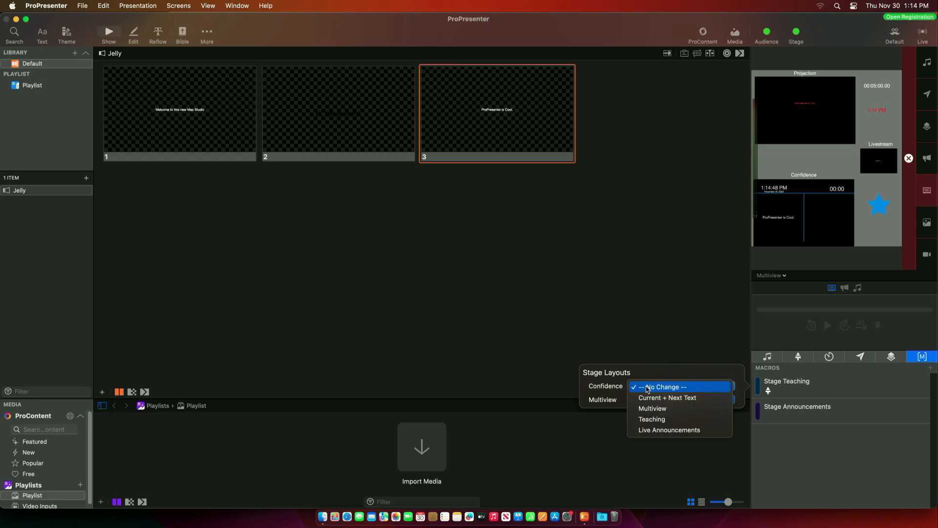
{"action": "left_click", "coordinate": [653, 422]}
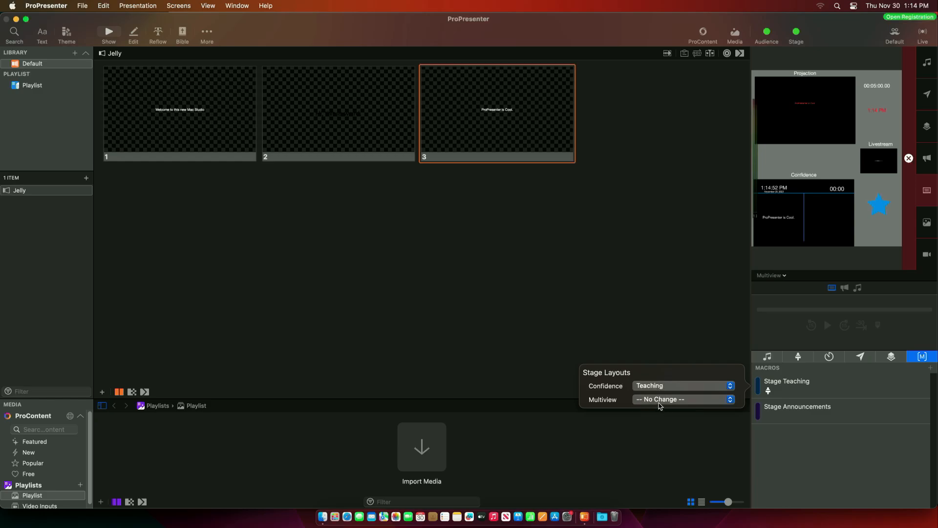
- Give Stage Announcements a Confidence-to-Live Announcements stage action, then run Stage Teaching
{"action": "right_click", "coordinate": [787, 417]}
{"action": "mouse_move", "coordinate": [809, 423]}
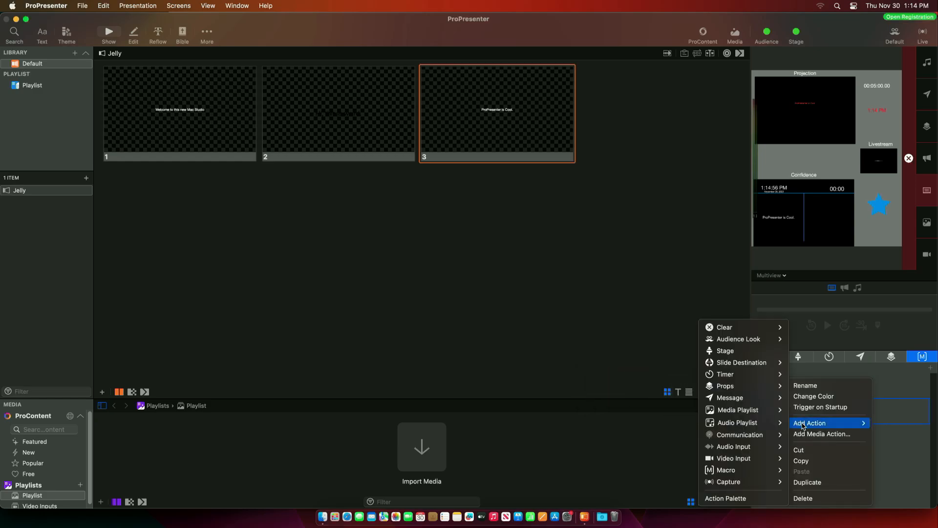
{"action": "left_click", "coordinate": [714, 351]}
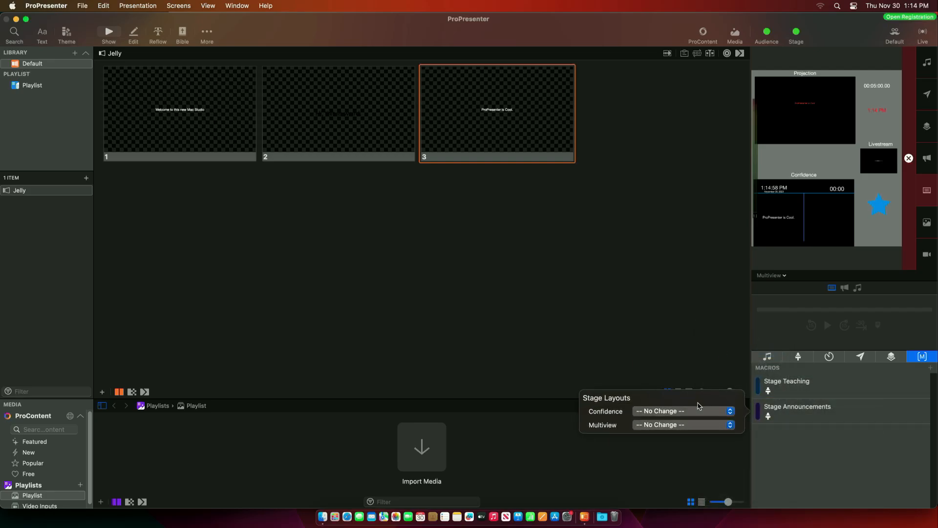
{"action": "left_click", "coordinate": [673, 413]}
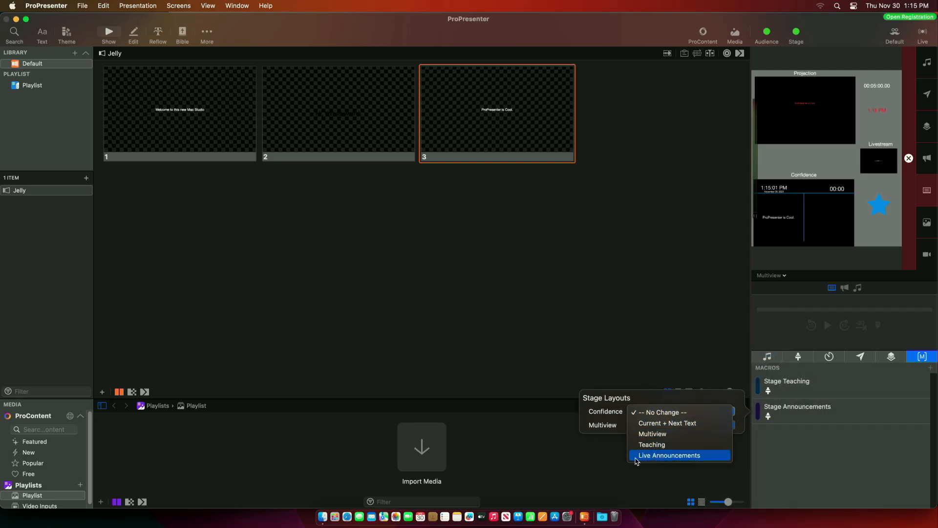
{"action": "left_click", "coordinate": [683, 457]}
{"action": "left_click", "coordinate": [686, 460]}
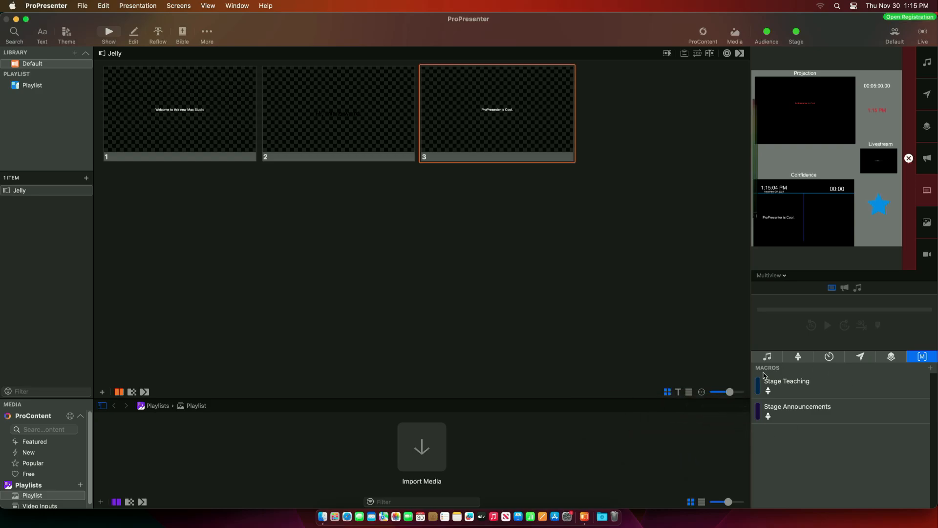
{"action": "left_click", "coordinate": [793, 385]}
- Alternate the two stage macros with slide 1 live, ending on the Teaching layout
{"action": "left_click", "coordinate": [806, 419]}
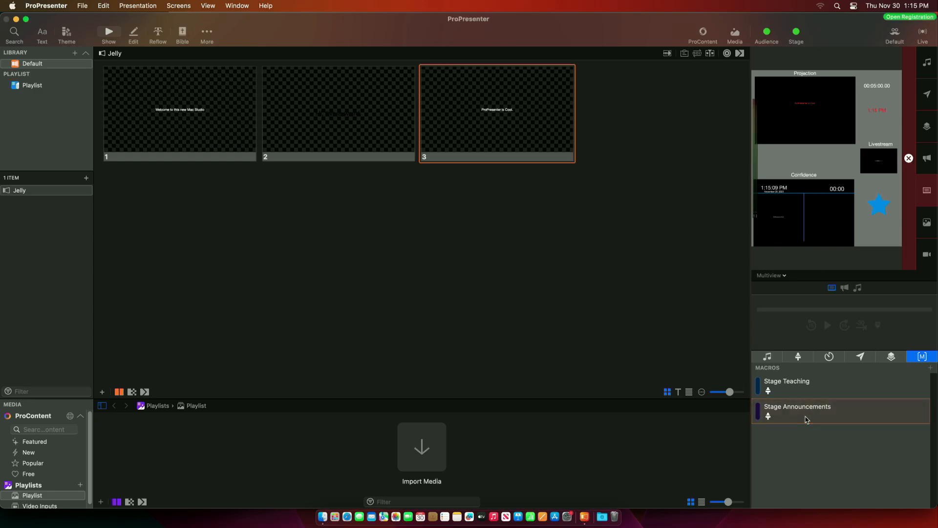
{"action": "left_click", "coordinate": [163, 114]}
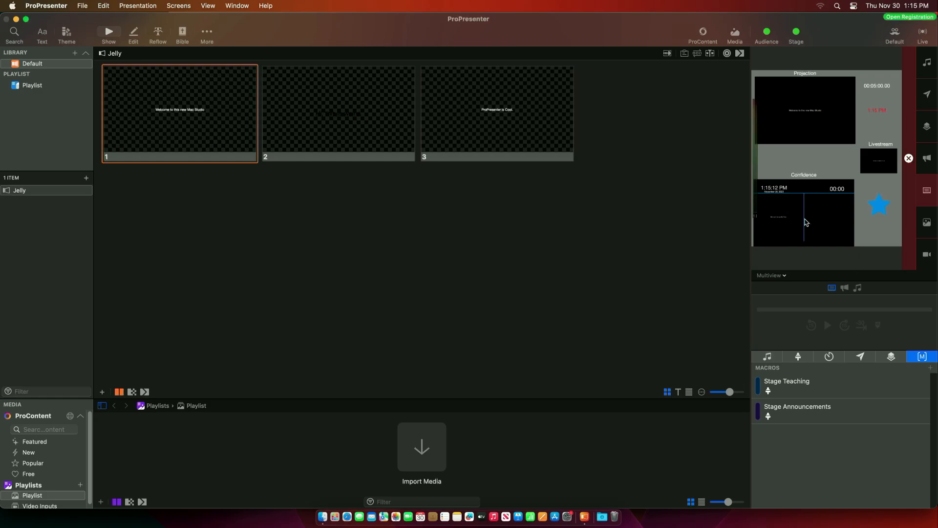
{"action": "left_click", "coordinate": [816, 392]}
{"action": "left_click", "coordinate": [821, 416]}
{"action": "left_click", "coordinate": [815, 390]}
{"action": "left_click", "coordinate": [804, 419]}
{"action": "left_click", "coordinate": [797, 386]}
- Add a Segment Countdown timer action starting at 00:05:00 to the Stage Teaching macro
{"action": "right_click", "coordinate": [791, 392]}
{"action": "mouse_move", "coordinate": [804, 397]}
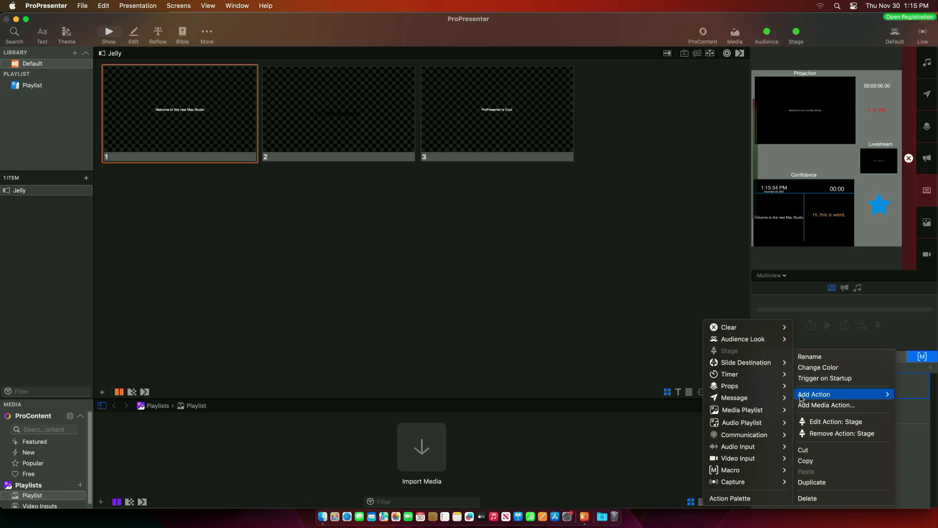
{"action": "mouse_move", "coordinate": [735, 374]}
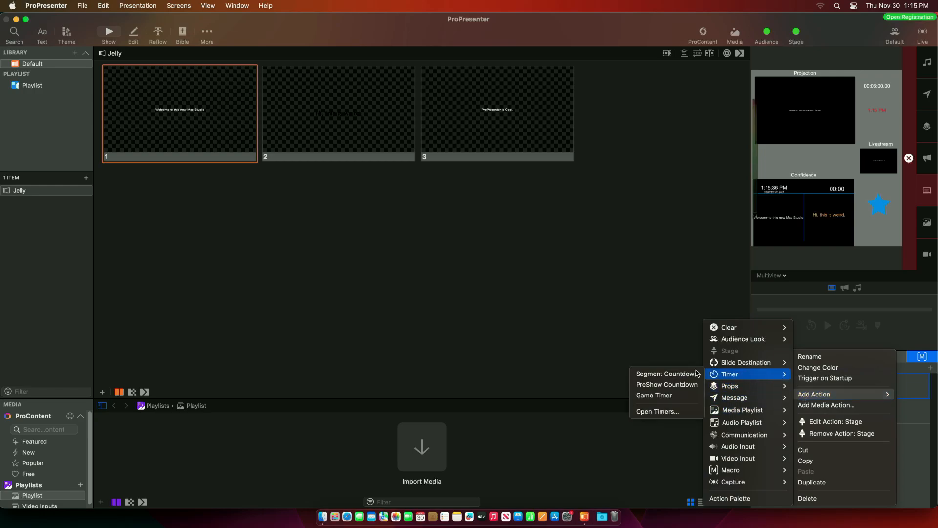
{"action": "left_click", "coordinate": [655, 374]}
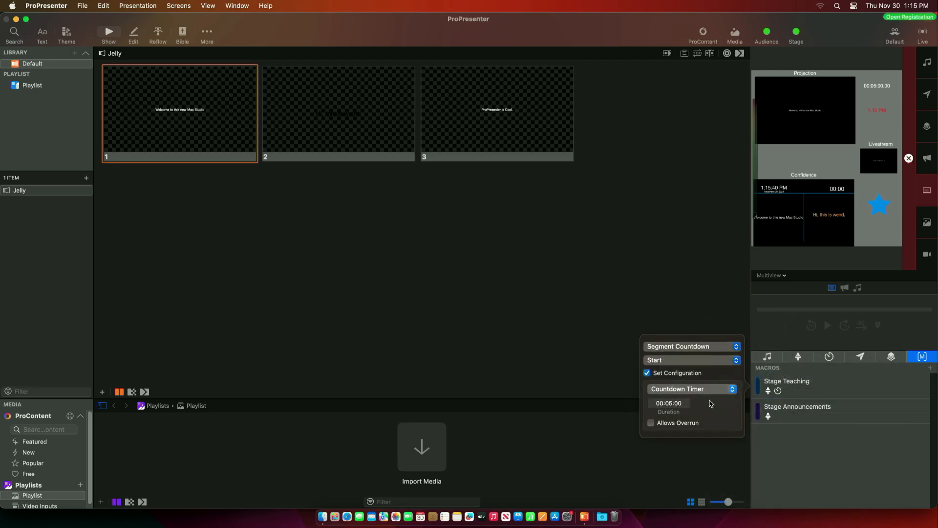
{"action": "left_click", "coordinate": [707, 444]}
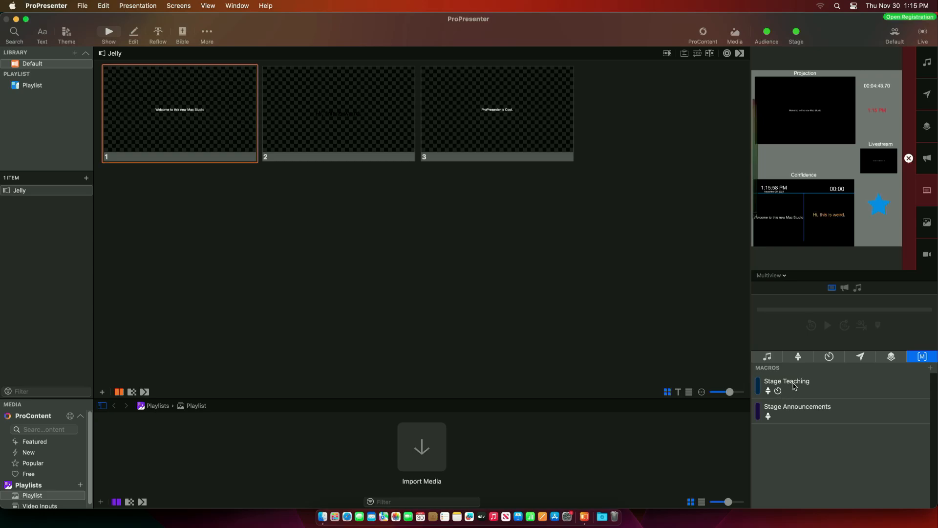
- Add a clear-all action to Stage Teaching as its third action
{"action": "right_click", "coordinate": [792, 388]}
{"action": "mouse_move", "coordinate": [822, 396]}
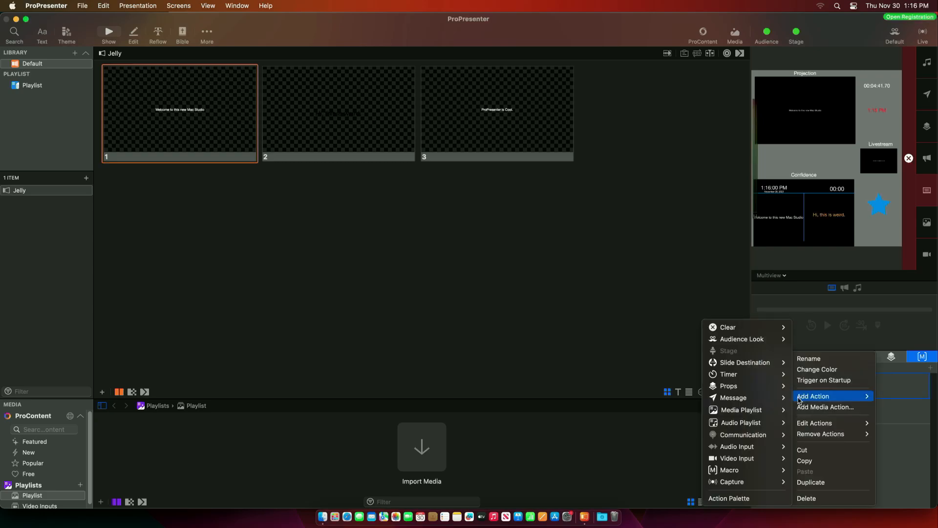
{"action": "mouse_move", "coordinate": [740, 471]}
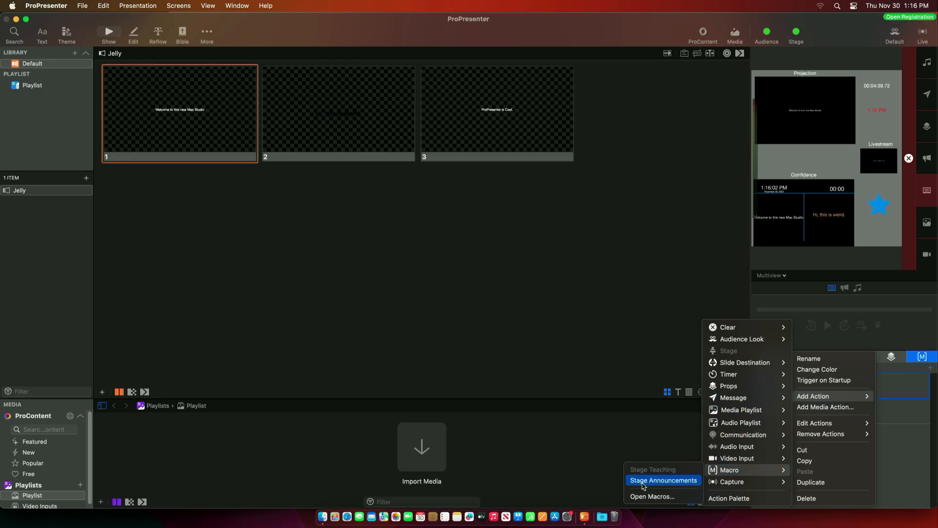
{"action": "left_click", "coordinate": [670, 433]}
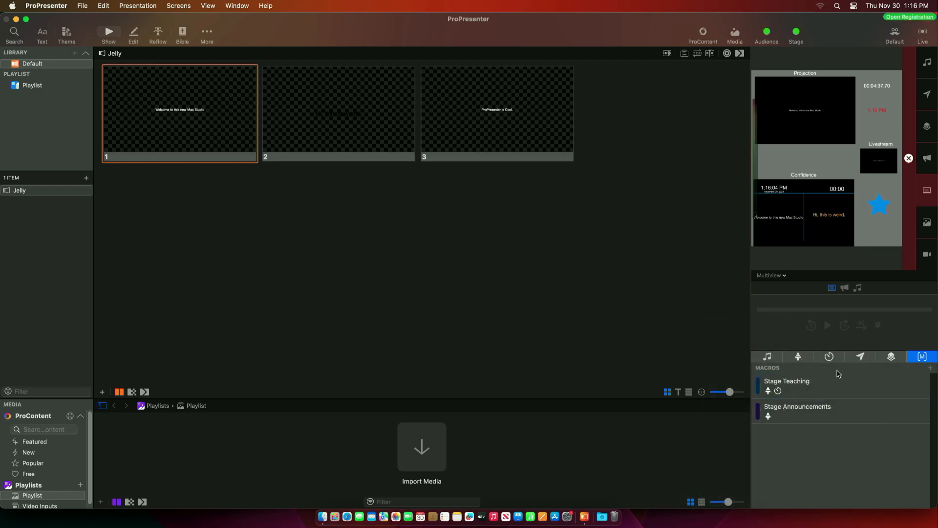
{"action": "right_click", "coordinate": [812, 387]}
{"action": "mouse_move", "coordinate": [824, 396]}
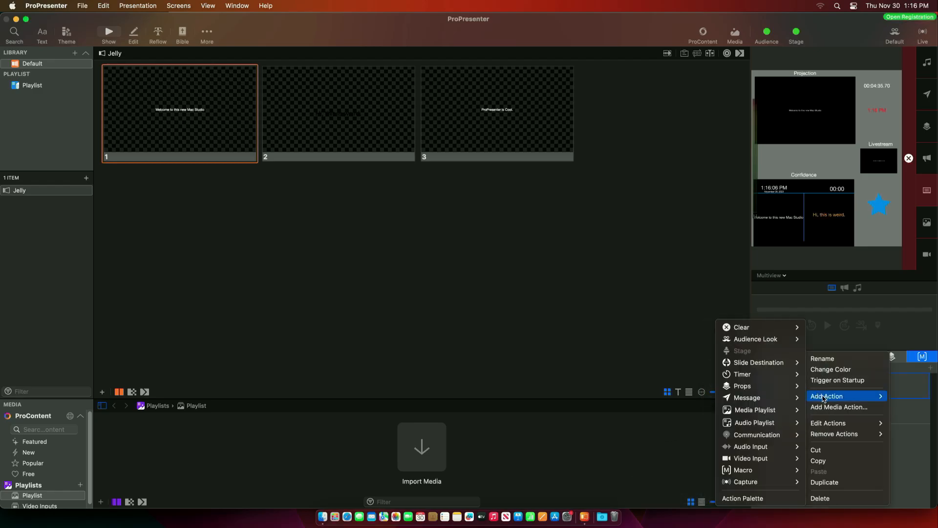
{"action": "mouse_move", "coordinate": [748, 327]}
{"action": "mouse_move", "coordinate": [675, 327]}
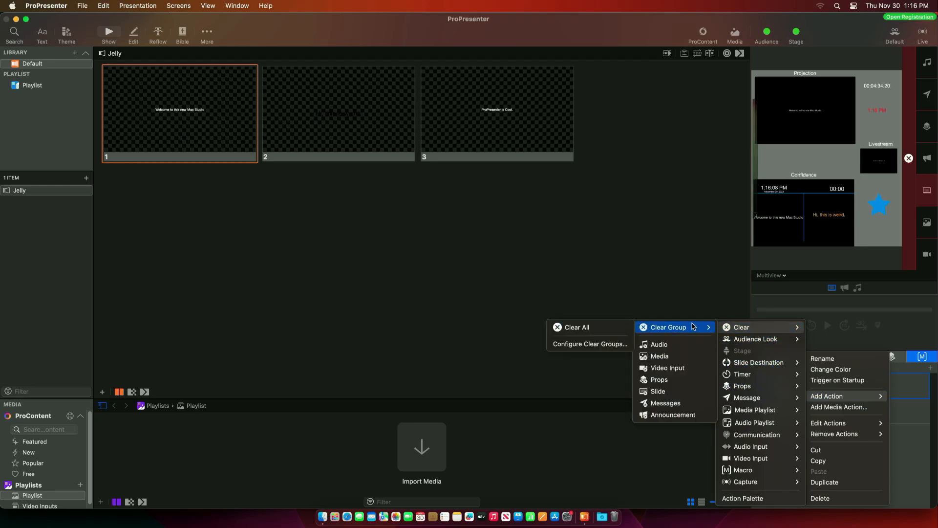
{"action": "left_click", "coordinate": [578, 327]}
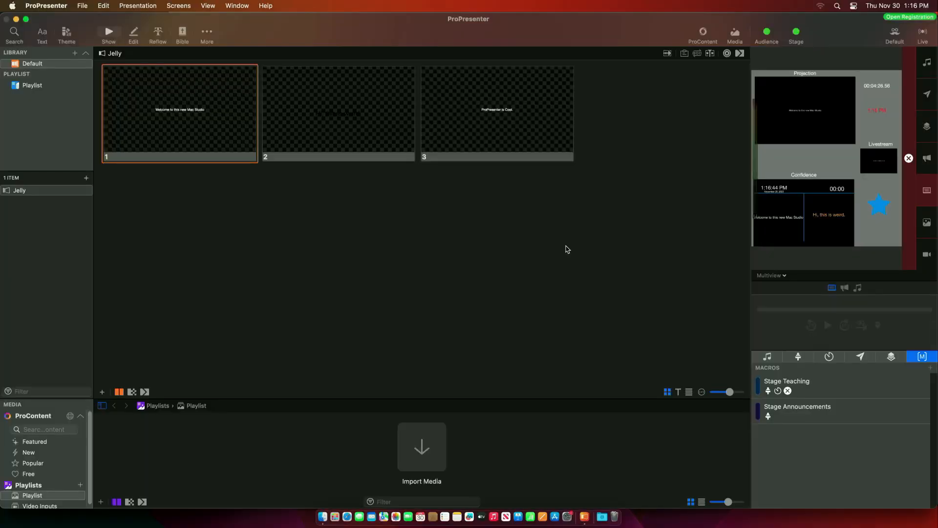
- Attach Stage Teaching to slide 1 and colour it bright yellow; attach Stage Announcements to slide 3
{"action": "left_click_drag", "start_coordinate": [804, 393], "coordinate": [196, 112]}
{"action": "right_click", "coordinate": [759, 388]}
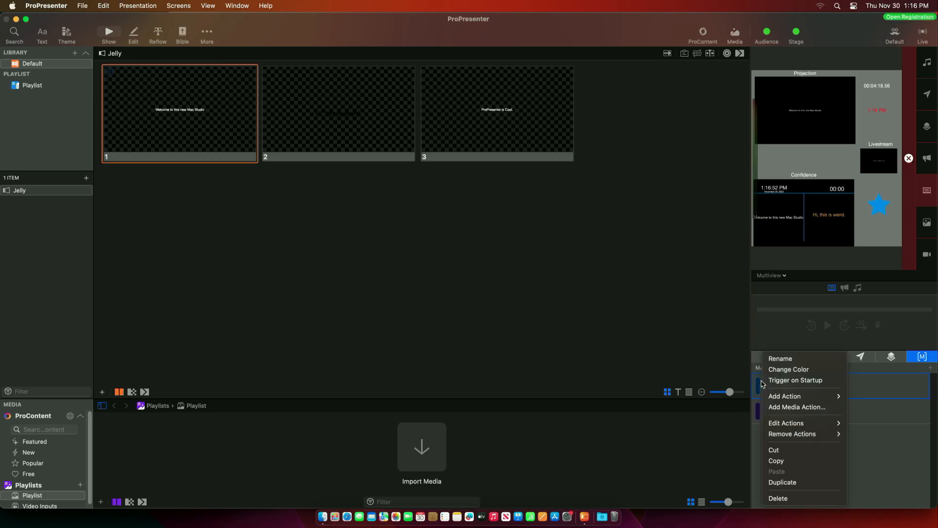
{"action": "left_click", "coordinate": [783, 370]}
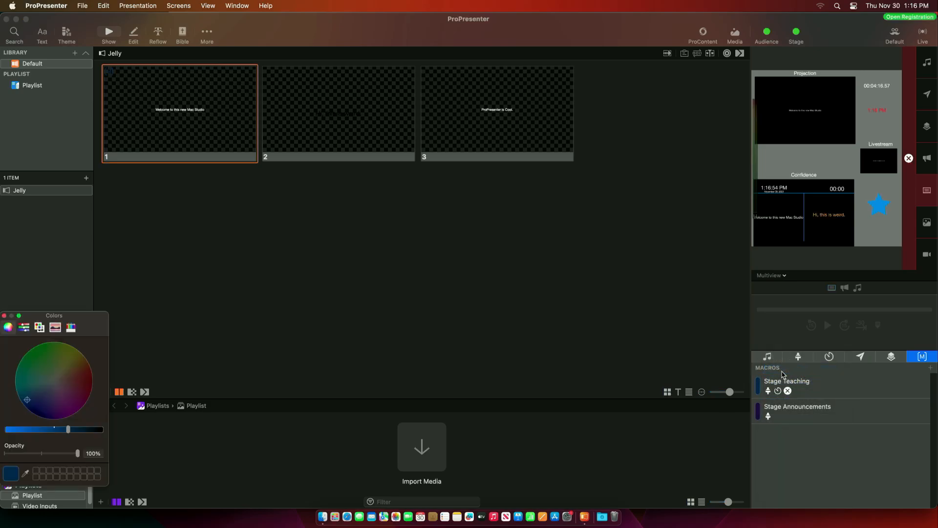
{"action": "left_click", "coordinate": [77, 350]}
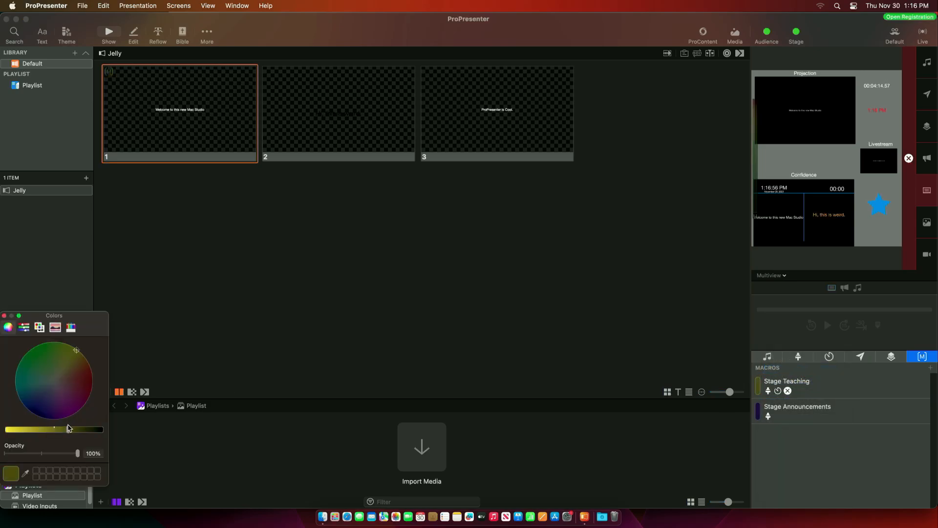
{"action": "left_click_drag", "start_coordinate": [69, 428], "coordinate": [2, 424]}
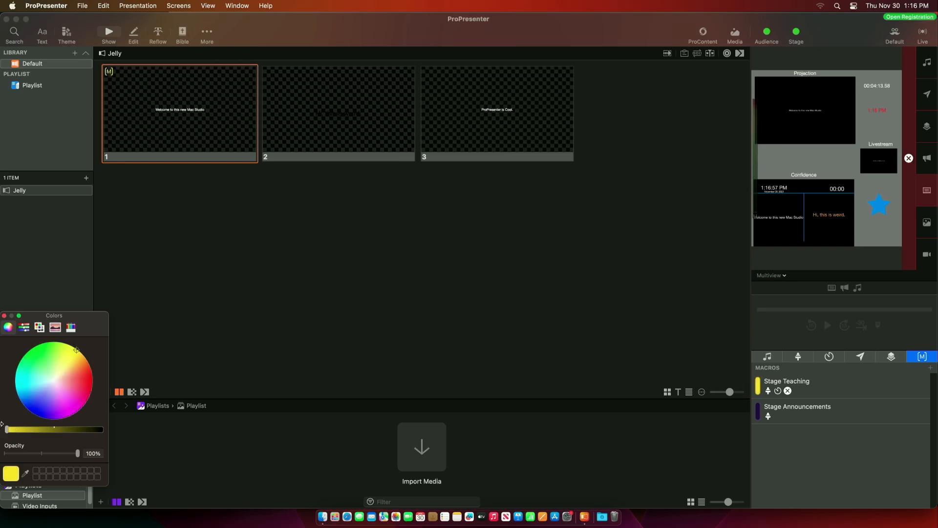
{"action": "left_click", "coordinate": [4, 315]}
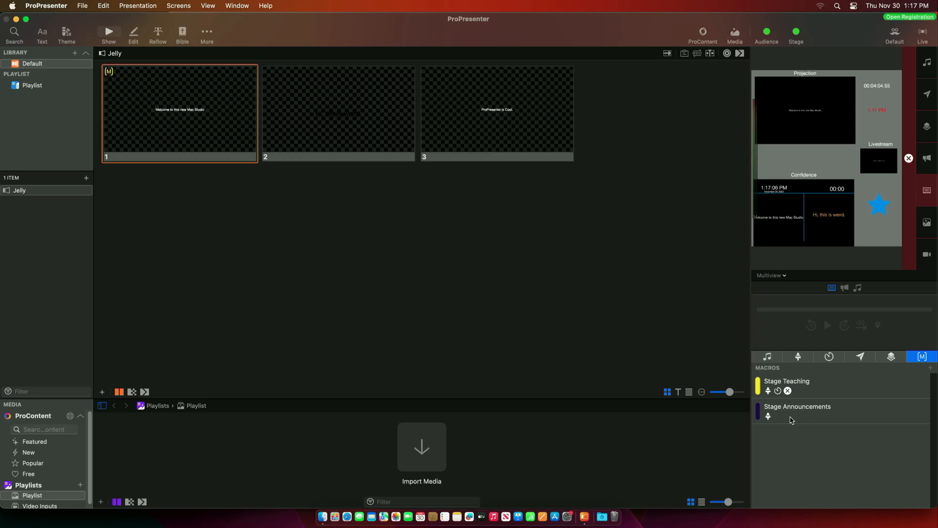
{"action": "left_click_drag", "start_coordinate": [791, 421], "coordinate": [472, 108]}
- Colour the Stage Announcements macro bright green
{"action": "right_click", "coordinate": [464, 88]}
{"action": "key", "text": "Escape"}
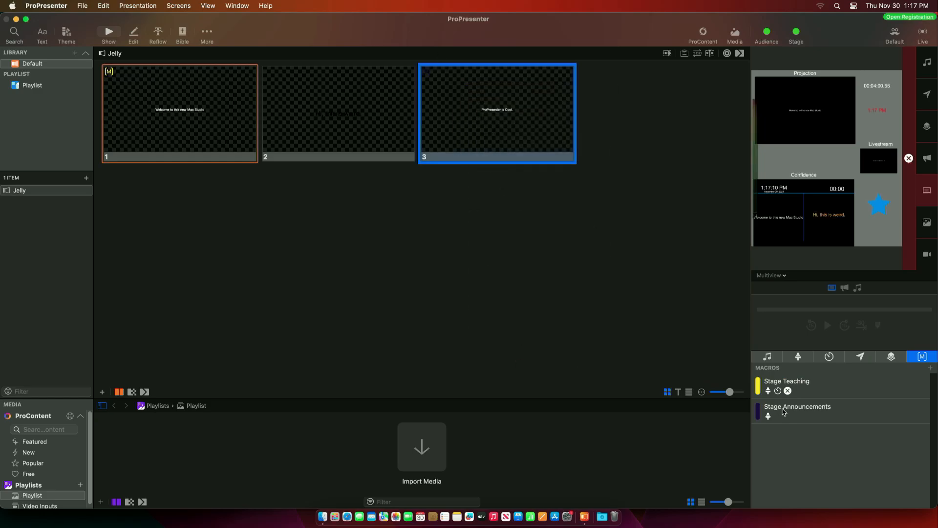
{"action": "right_click", "coordinate": [790, 412]}
{"action": "left_click", "coordinate": [825, 368]}
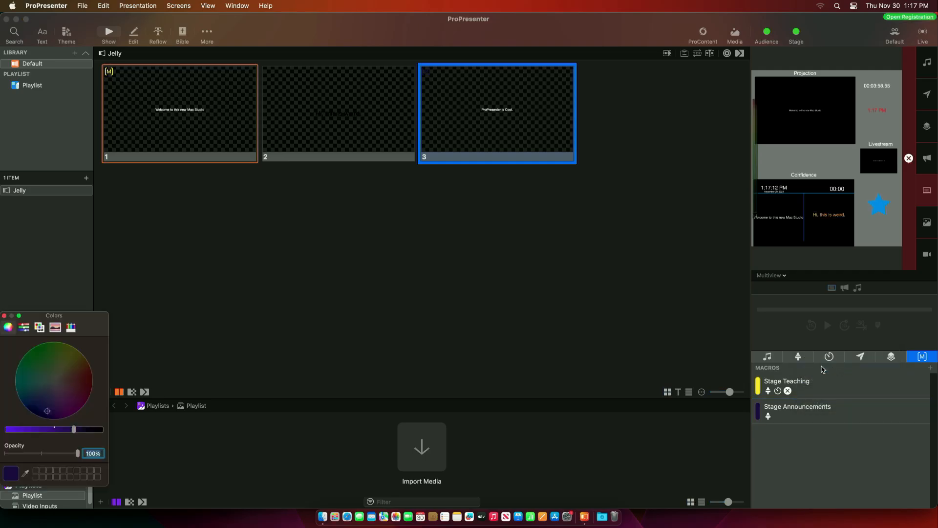
{"action": "left_click_drag", "start_coordinate": [56, 379], "coordinate": [31, 350]}
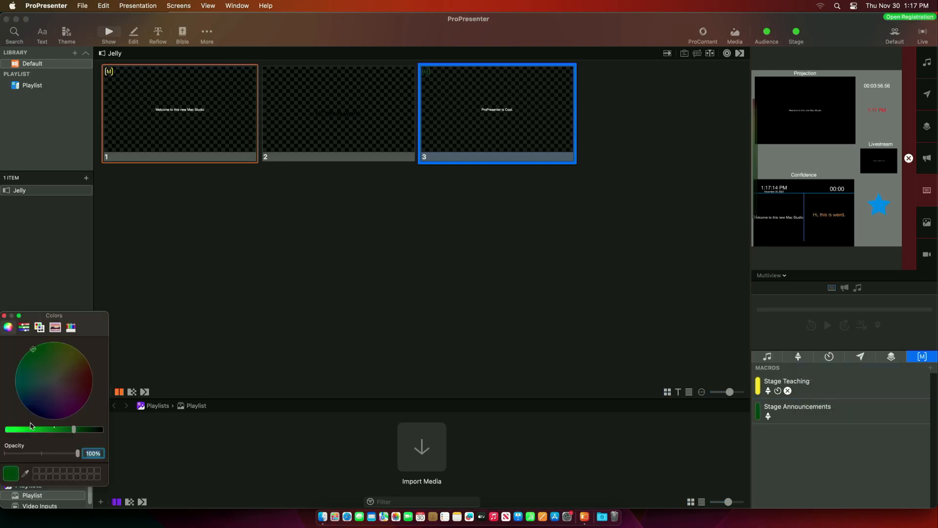
{"action": "left_click_drag", "start_coordinate": [30, 429], "coordinate": [5, 429]}
{"action": "left_click", "coordinate": [4, 315]}
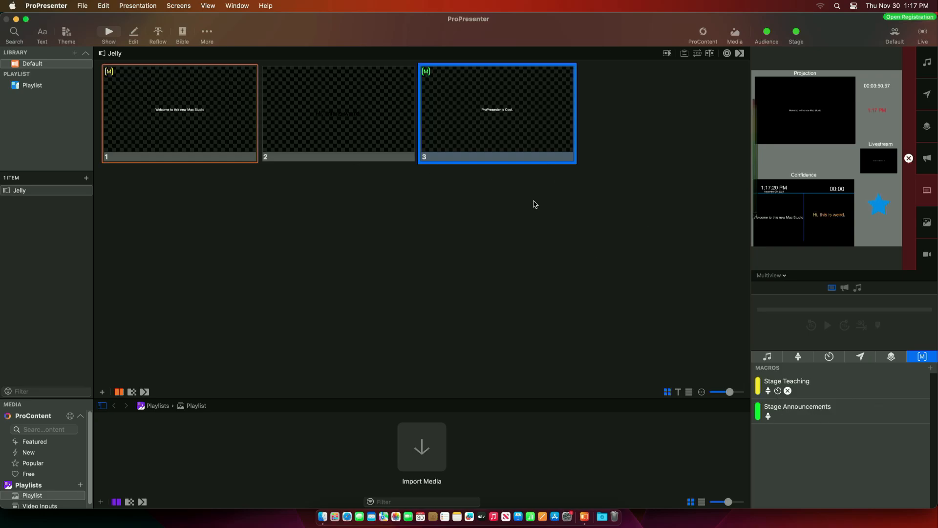
- Test the macro slides by taking slides 3 and 1 live twice
{"action": "left_click", "coordinate": [474, 98]}
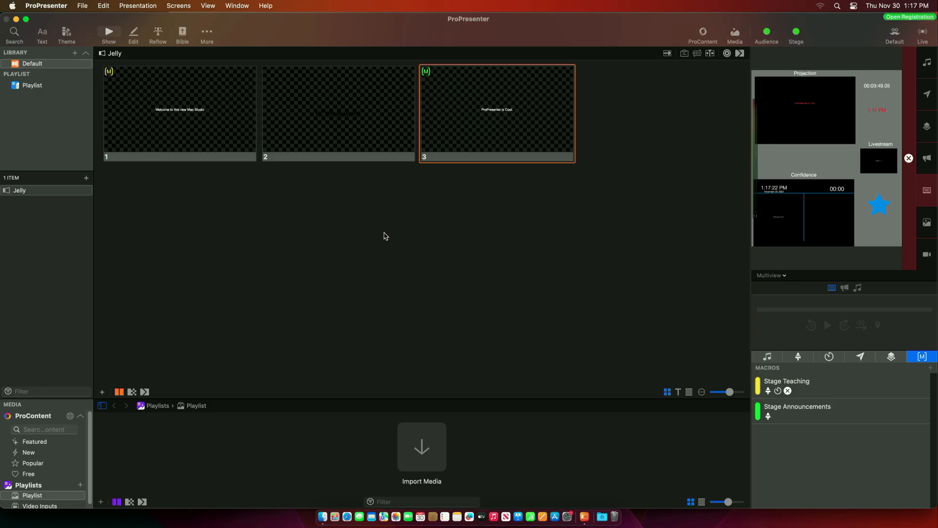
{"action": "left_click", "coordinate": [158, 140]}
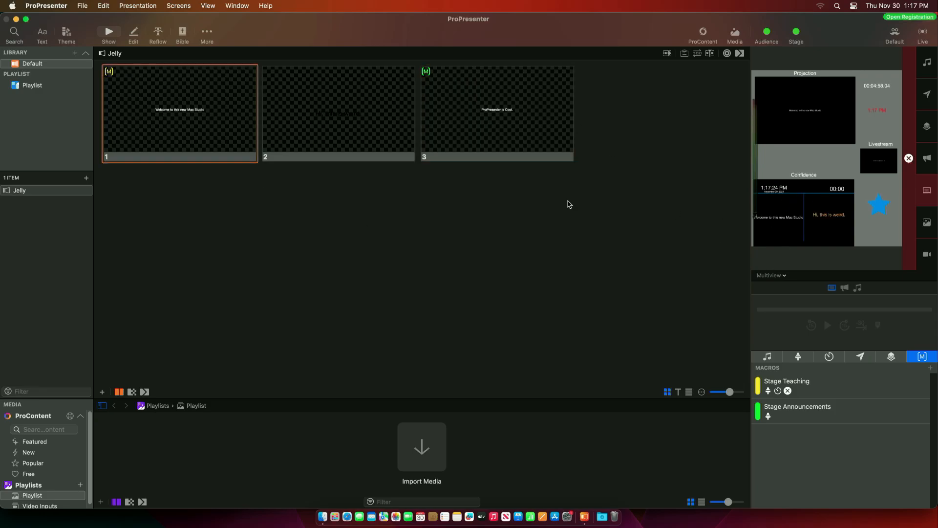
{"action": "left_click", "coordinate": [424, 108]}
{"action": "left_click", "coordinate": [163, 106]}
- Take slides 2 and 3 live, then open the Screens menu
{"action": "left_click", "coordinate": [394, 130]}
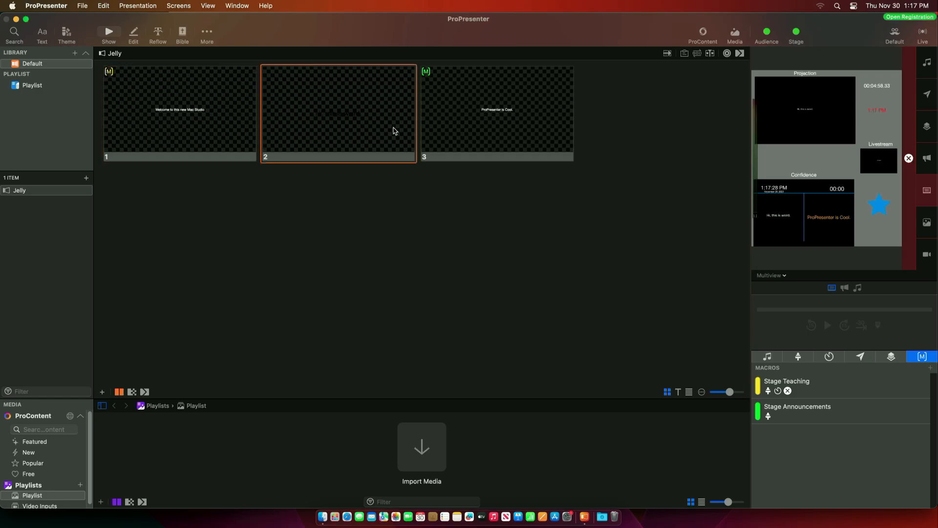
{"action": "left_click", "coordinate": [519, 109]}
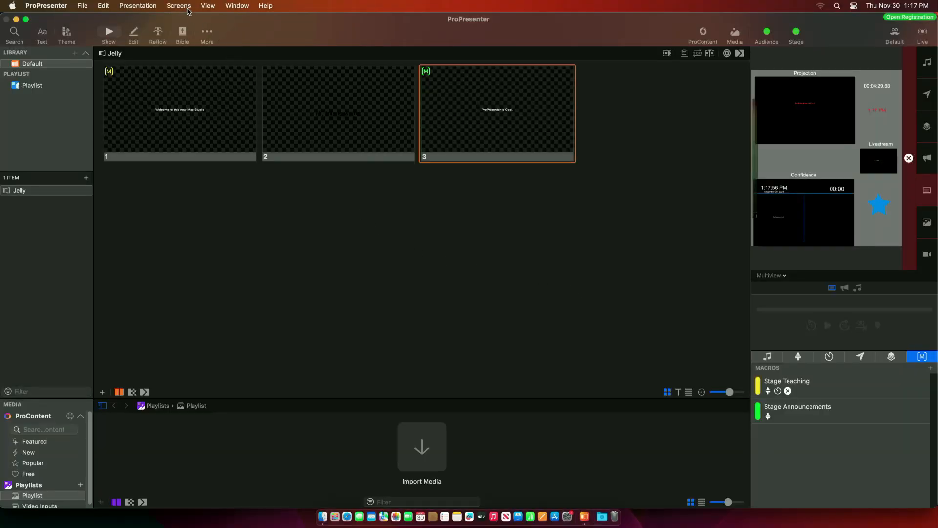
{"action": "left_click", "coordinate": [179, 6]}
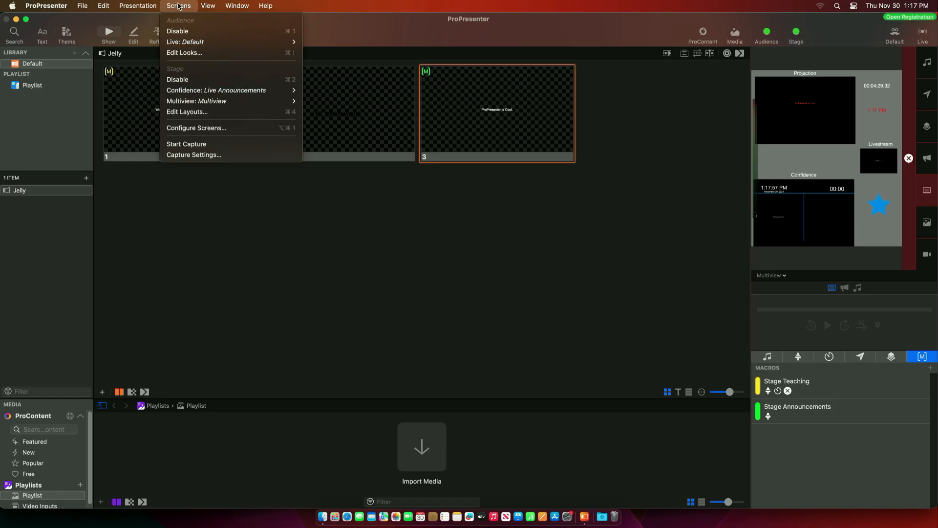
{"action": "left_click", "coordinate": [181, 129]}
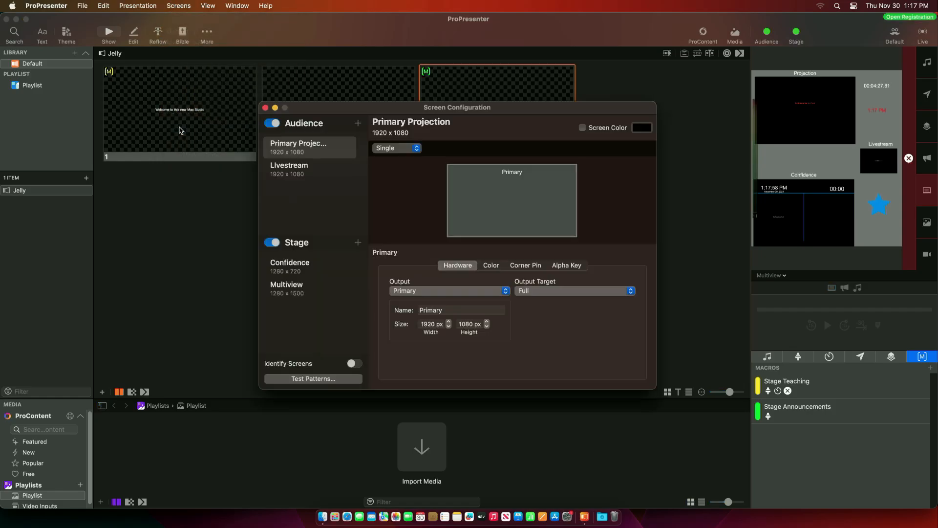
{"action": "left_click", "coordinate": [289, 170]}
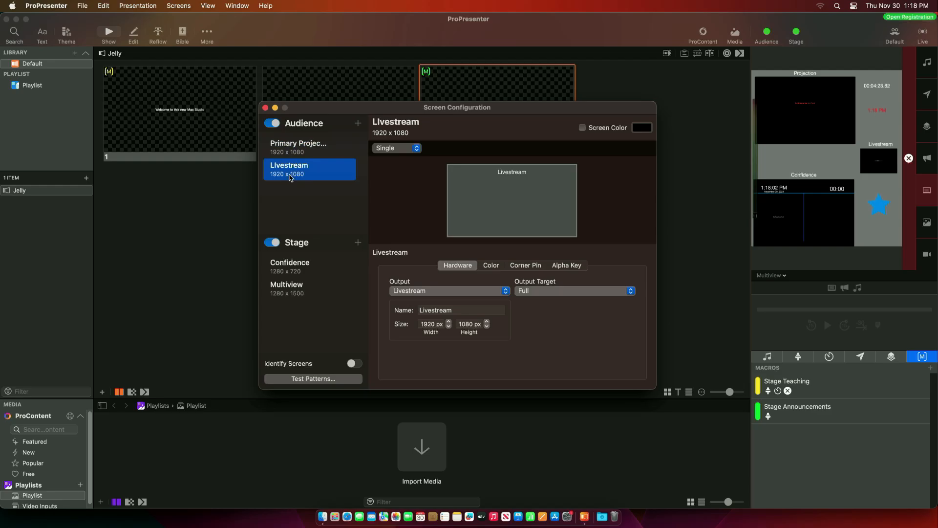
{"action": "left_click", "coordinate": [504, 291]}
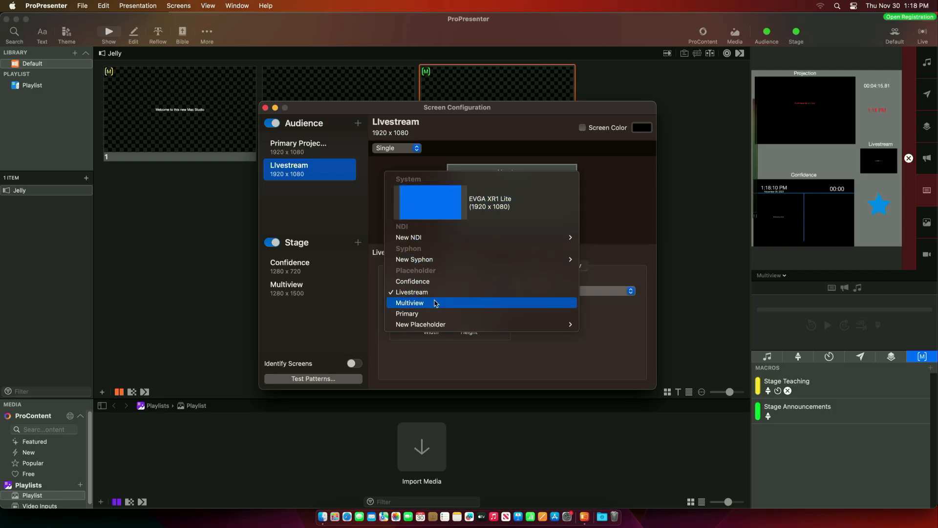
{"action": "left_click", "coordinate": [636, 233]}
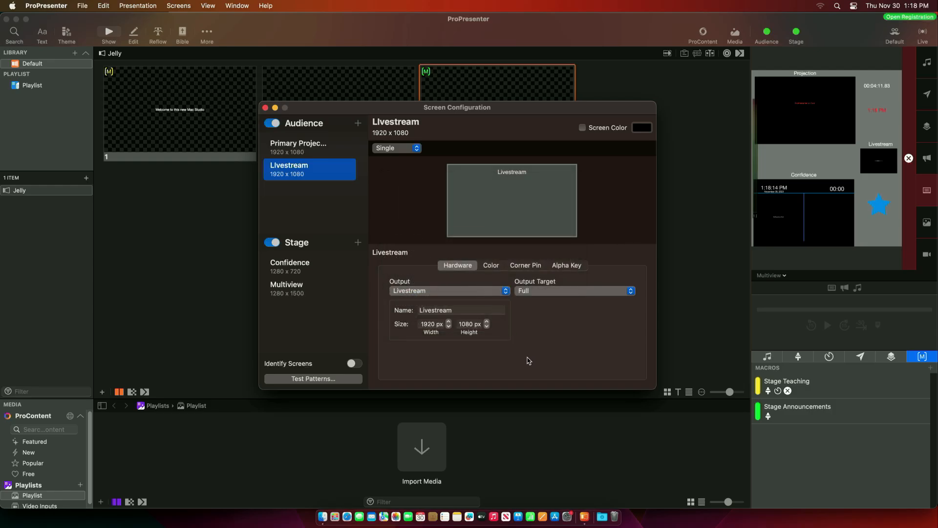
{"action": "left_click", "coordinate": [266, 108]}
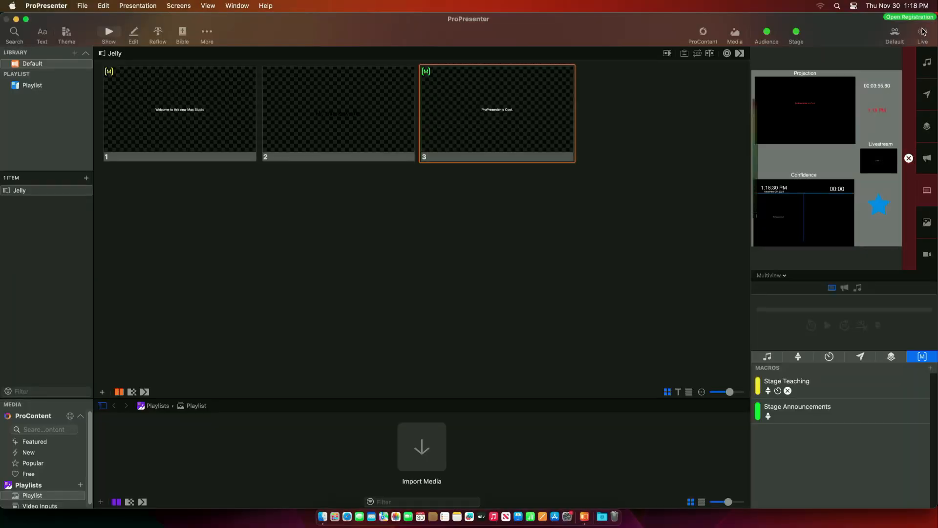
- Open Capture Settings, choose Livestream as the capture source, and open the Destination list
{"action": "left_click", "coordinate": [923, 32]}
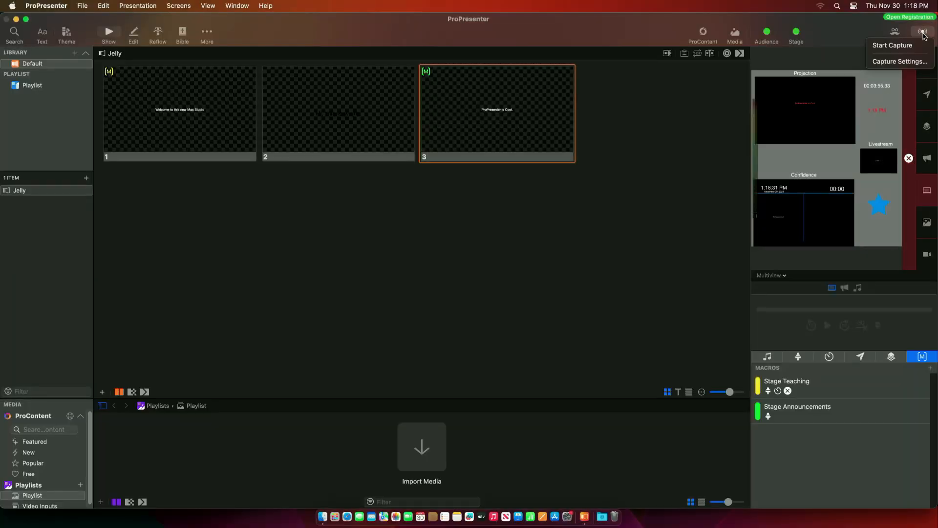
{"action": "left_click", "coordinate": [900, 61]}
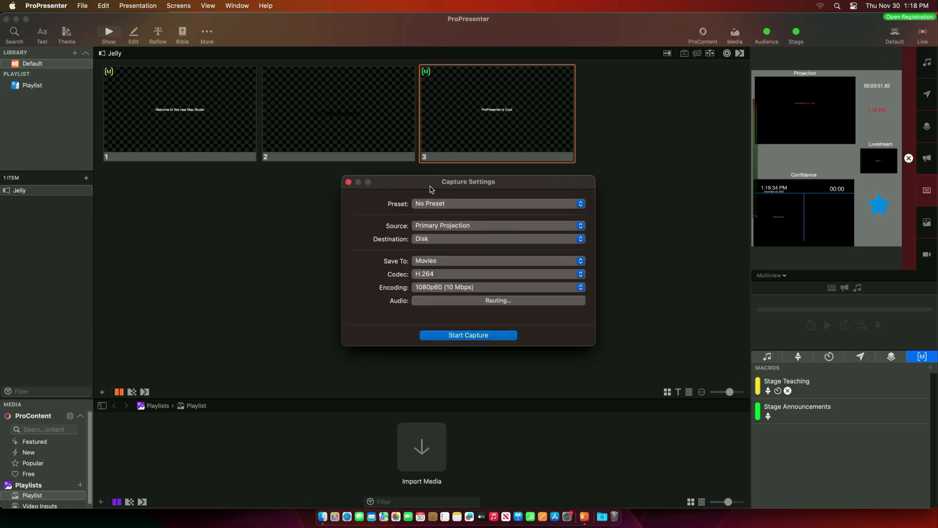
{"action": "left_click_drag", "start_coordinate": [432, 189], "coordinate": [409, 156]}
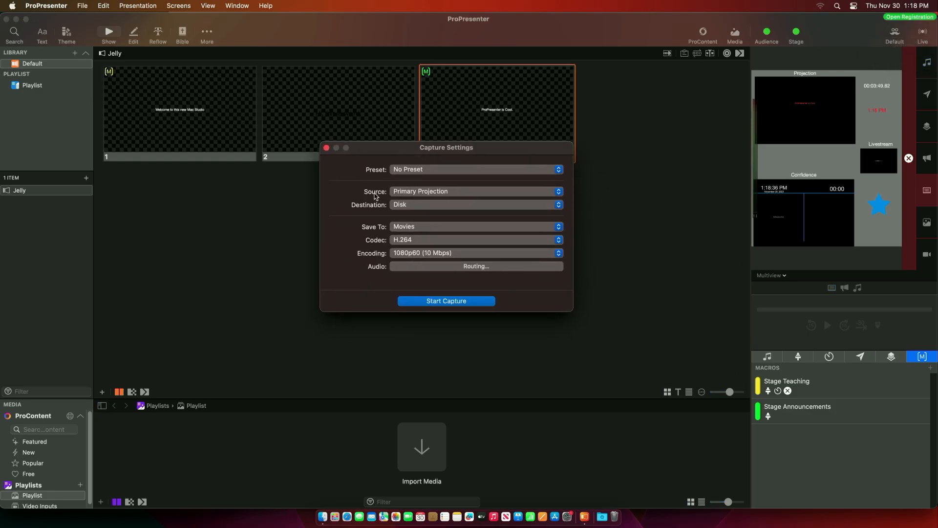
{"action": "left_click", "coordinate": [468, 191]}
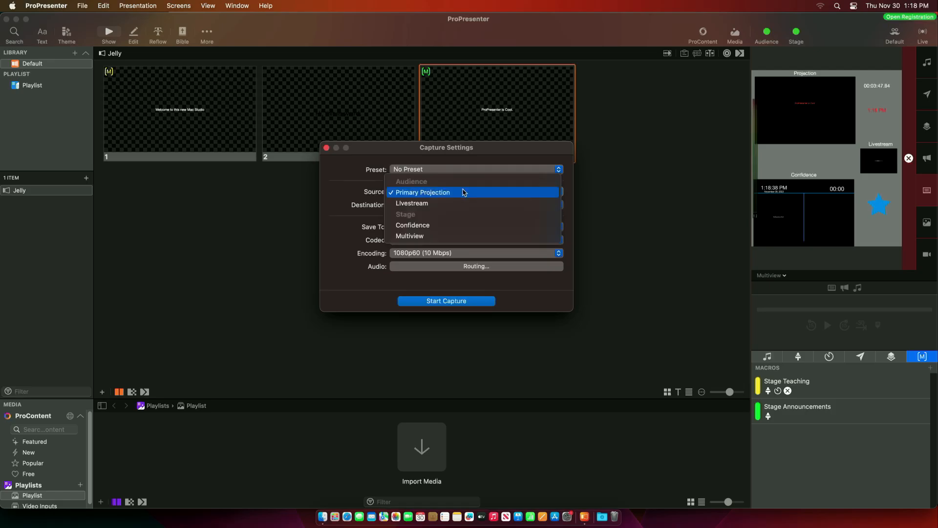
{"action": "left_click", "coordinate": [423, 205]}
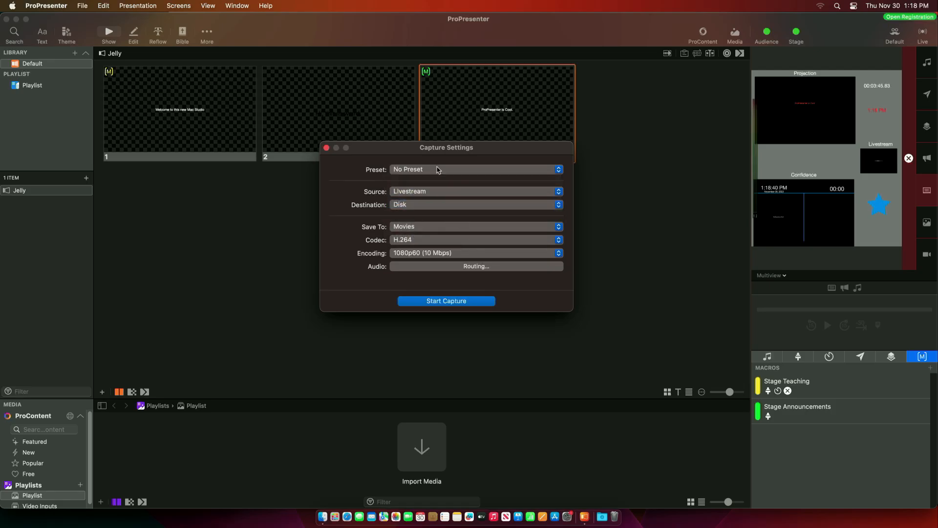
{"action": "left_click_drag", "start_coordinate": [494, 146], "coordinate": [499, 174]}
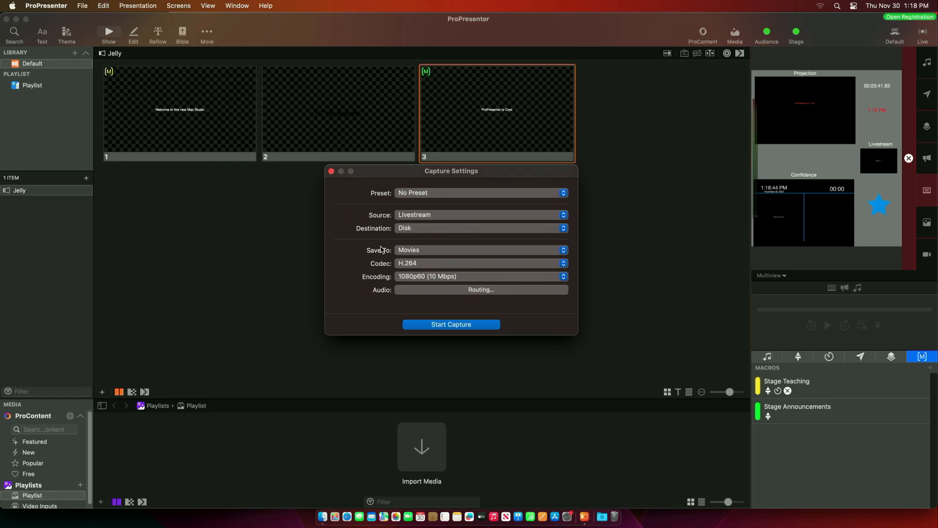
{"action": "left_click", "coordinate": [423, 231]}
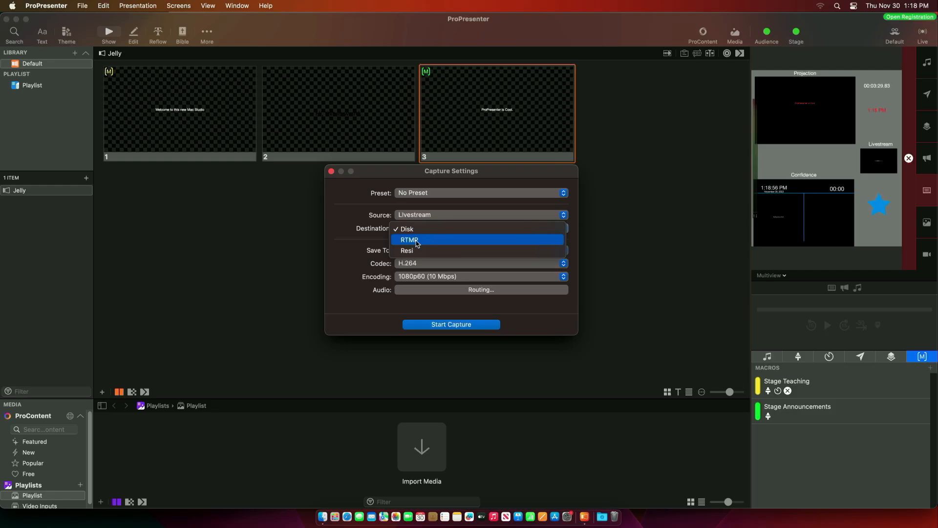
- Try the RTMP and Resi capture destinations, then set the destination back to Disk
{"action": "left_click", "coordinate": [416, 242]}
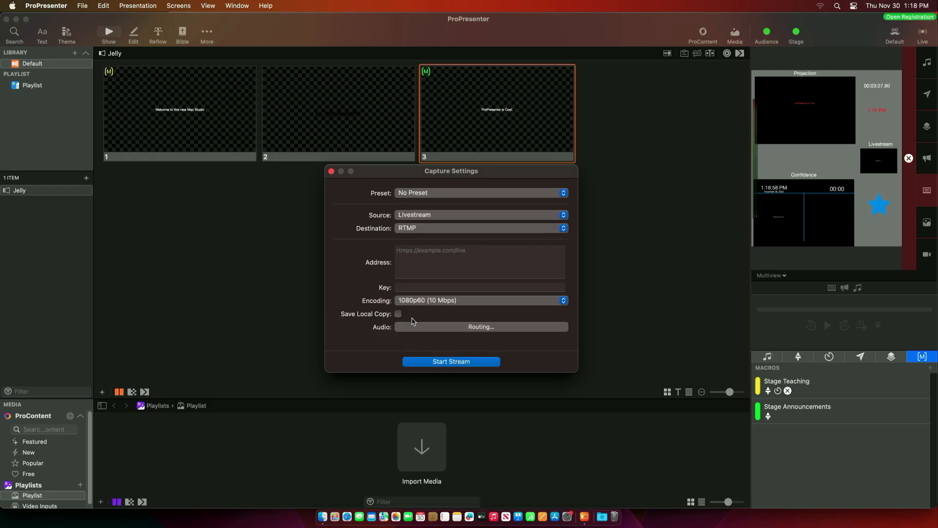
{"action": "left_click", "coordinate": [435, 229]}
{"action": "left_click", "coordinate": [407, 240]}
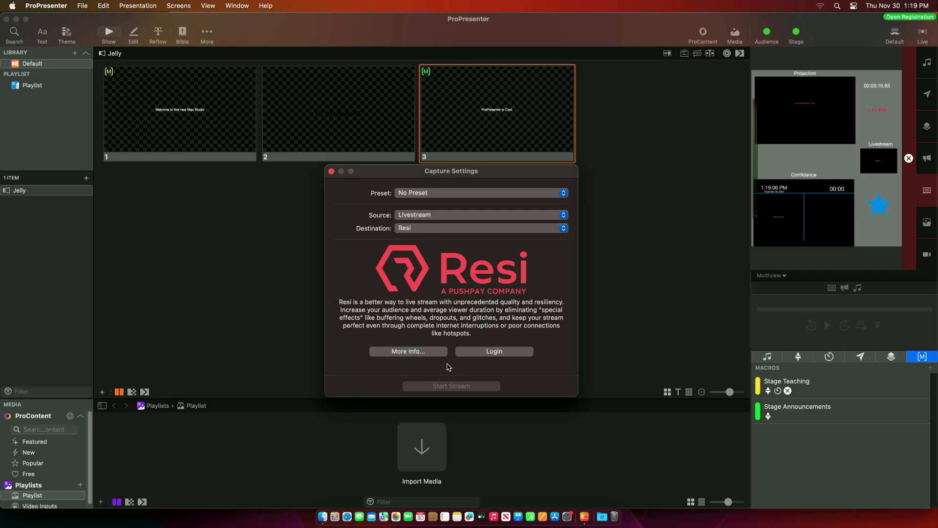
{"action": "left_click", "coordinate": [454, 229]}
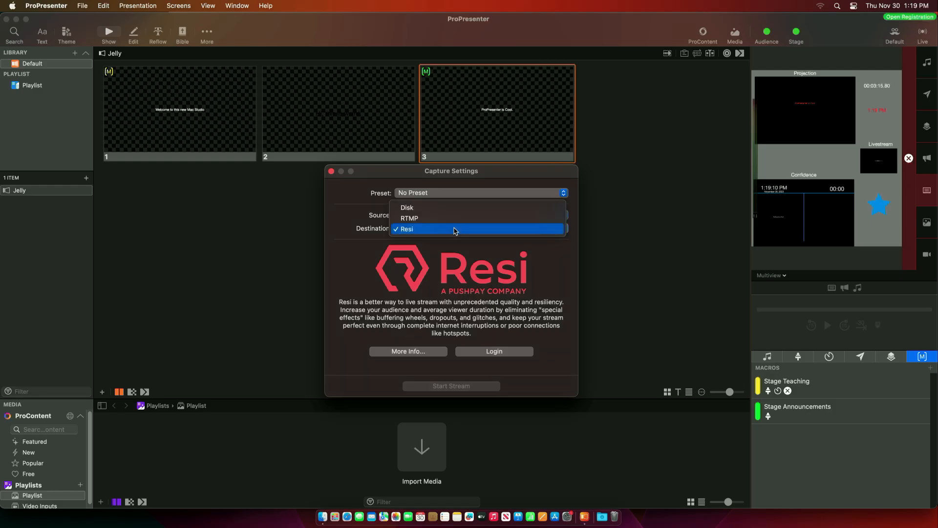
{"action": "left_click", "coordinate": [398, 208]}
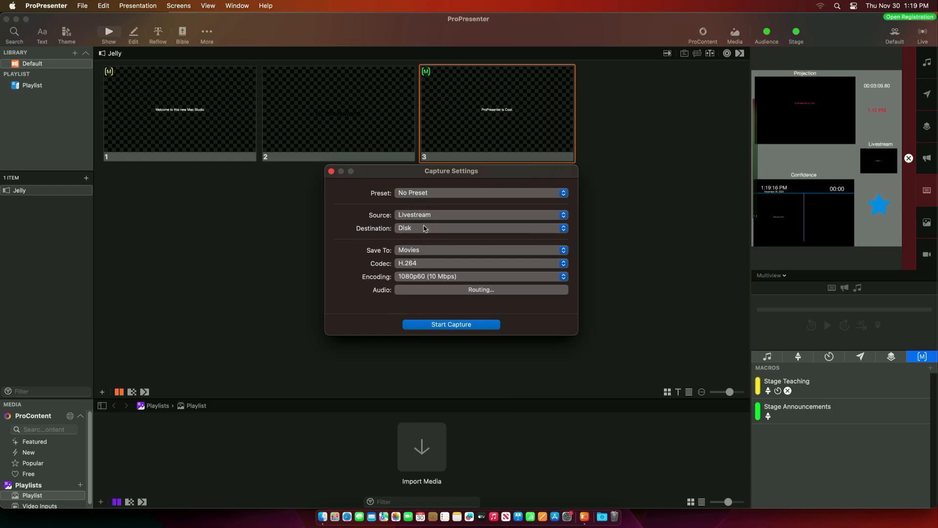
- Keep Movies and H.264, set capture encoding to 720p30 (6 Mbps), and check the audio routing
{"action": "left_click", "coordinate": [410, 251]}
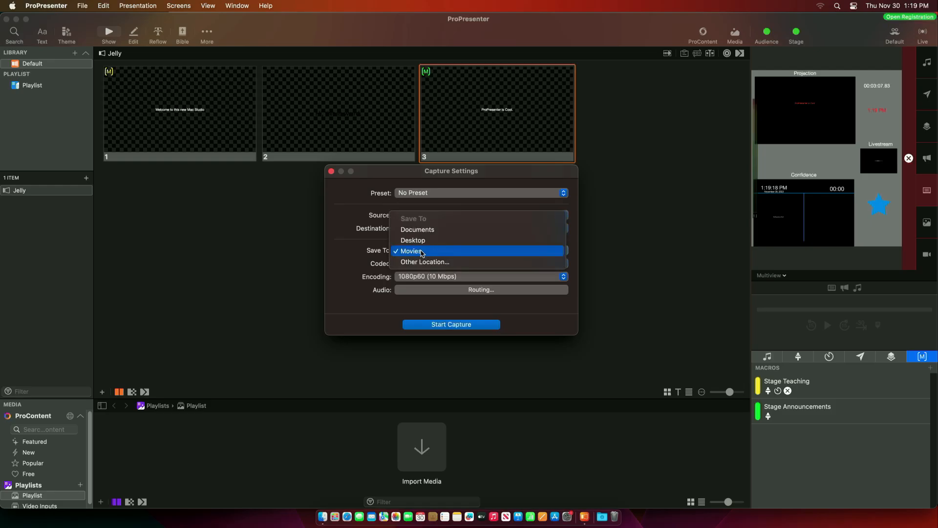
{"action": "left_click", "coordinate": [423, 252]}
{"action": "left_click", "coordinate": [410, 264]}
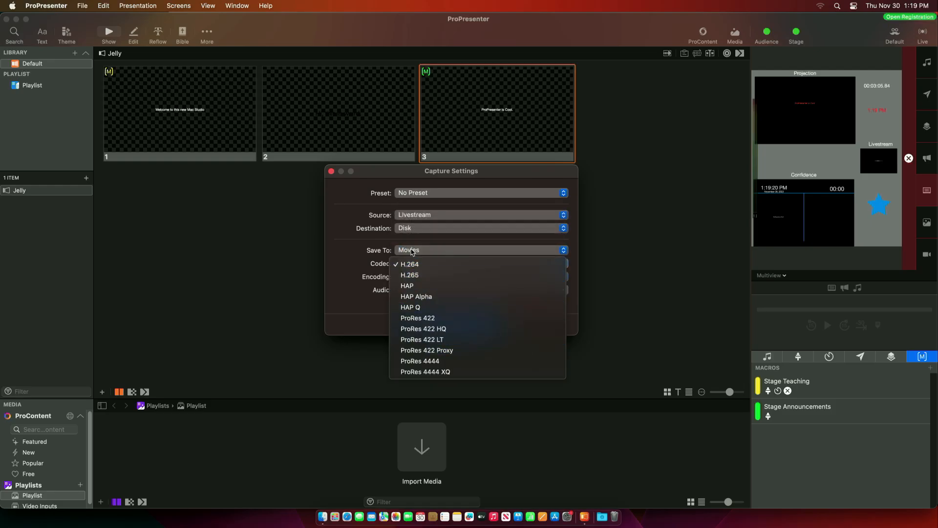
{"action": "left_click", "coordinate": [349, 262]}
{"action": "left_click", "coordinate": [439, 277]}
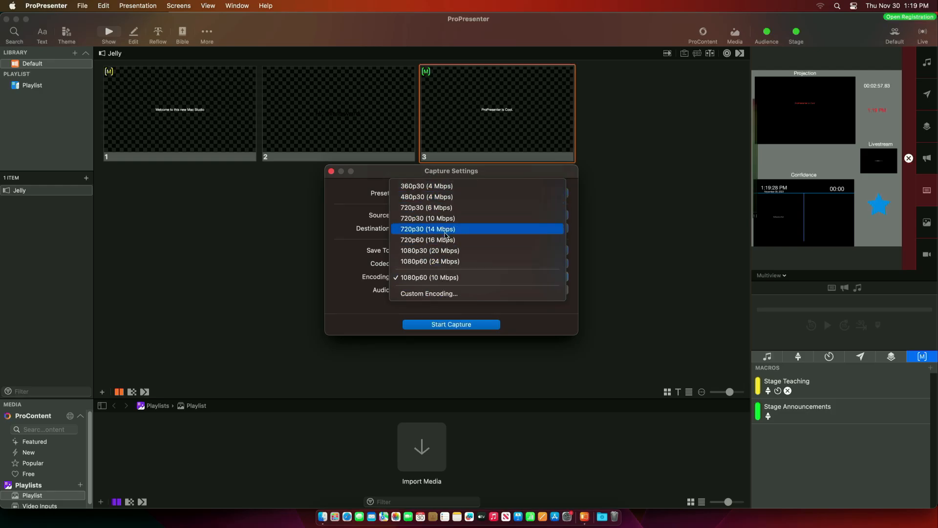
{"action": "left_click", "coordinate": [421, 211]}
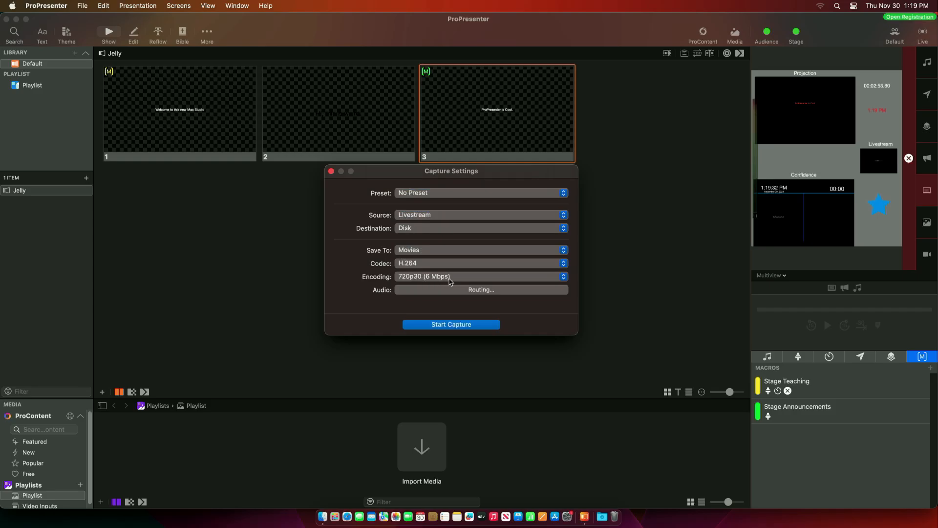
{"action": "left_click", "coordinate": [565, 276]}
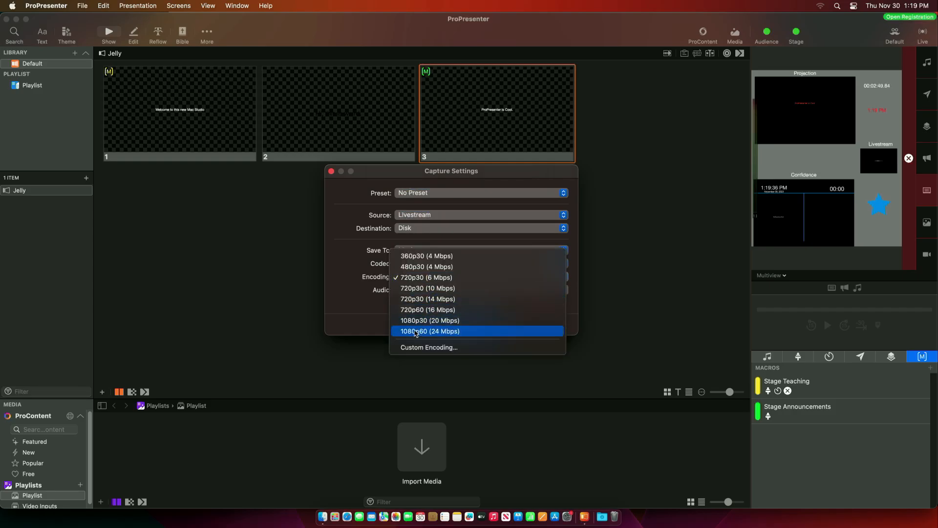
{"action": "left_click", "coordinate": [340, 296]}
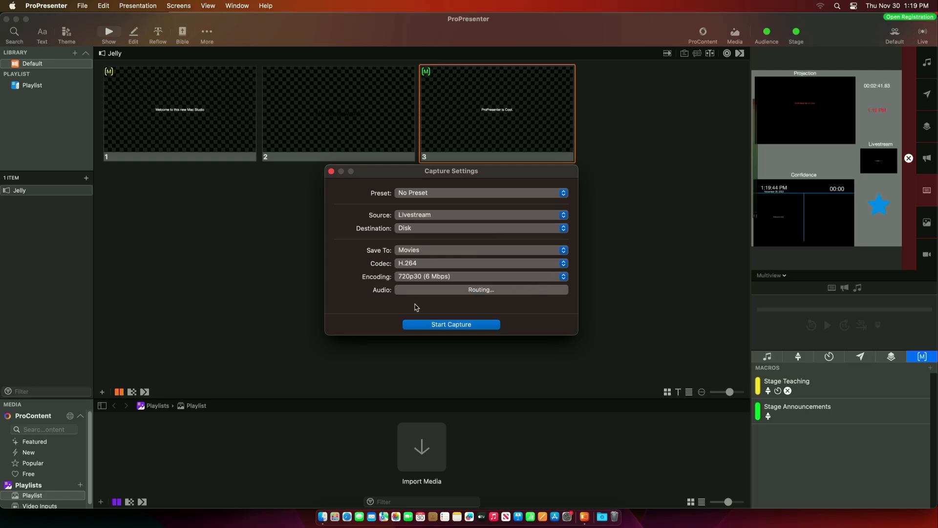
{"action": "left_click", "coordinate": [444, 292]}
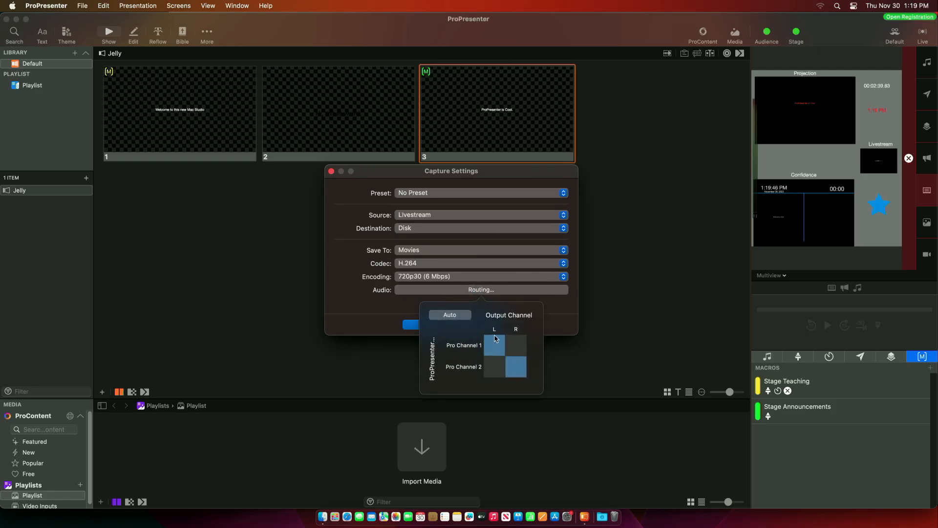
{"action": "left_click", "coordinate": [561, 309]}
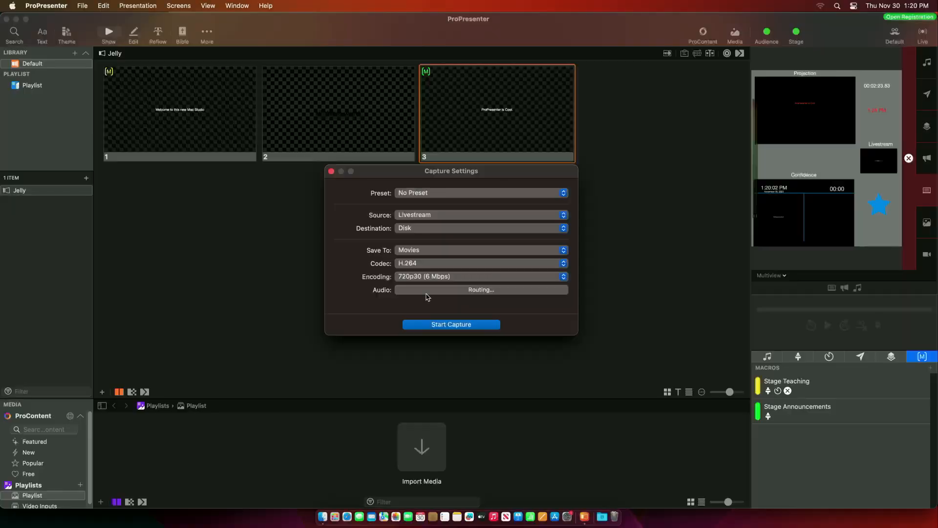
- Leave Capture Settings and set the audio Channel Count to 4 in Settings > Audio
{"action": "left_click", "coordinate": [331, 172]}
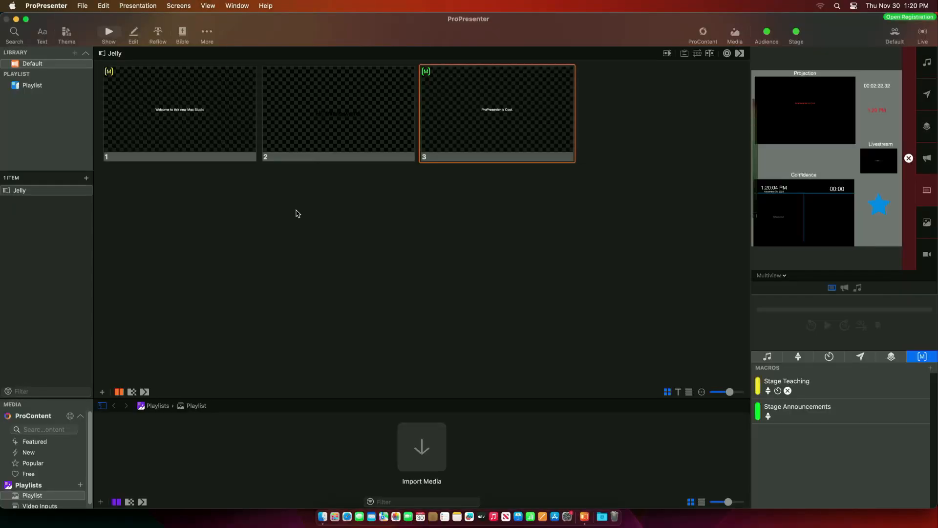
{"action": "left_click", "coordinate": [53, 7]}
{"action": "key", "text": "Escape"}
{"action": "left_click", "coordinate": [567, 147]}
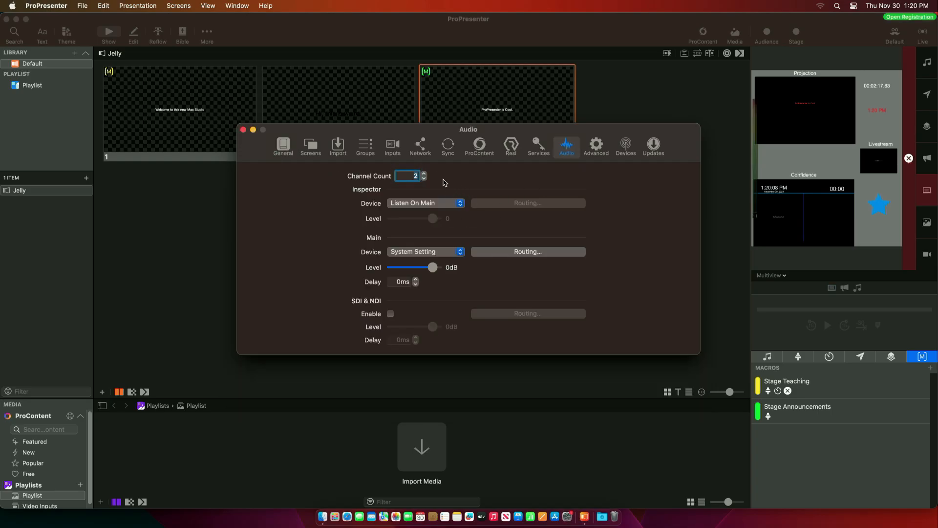
{"action": "left_click", "coordinate": [424, 174]}
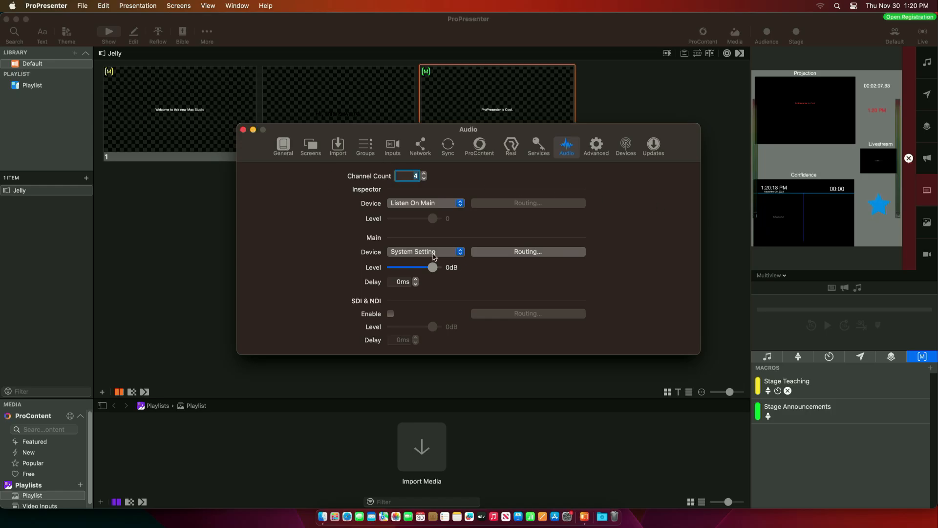
- Unmap Pro Channels 3 and 4 from the main output, keeping only channels 1 and 2
{"action": "left_click", "coordinate": [510, 252]}
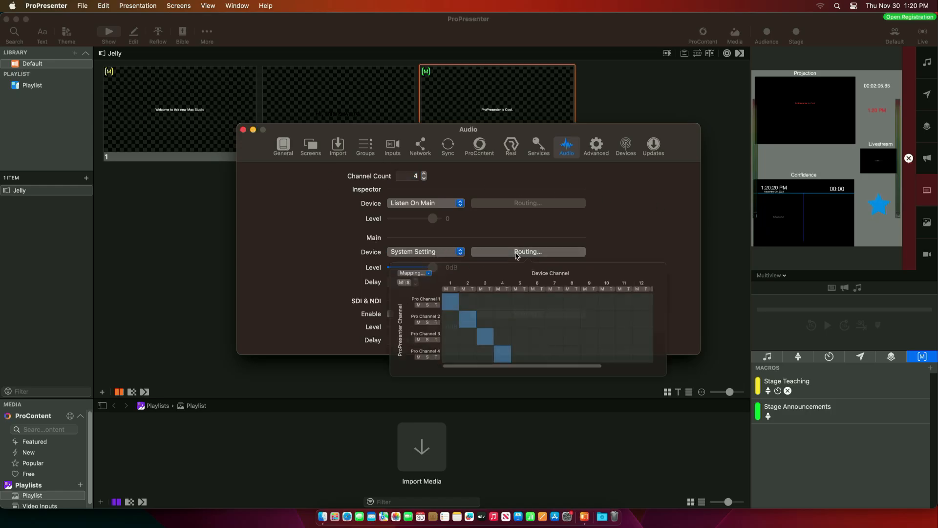
{"action": "left_click", "coordinate": [475, 356]}
{"action": "left_click", "coordinate": [495, 376]}
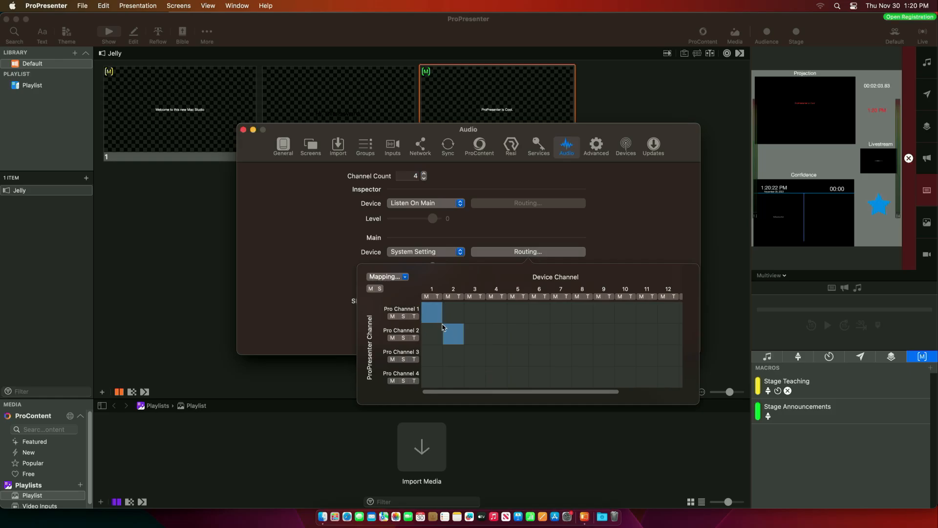
{"action": "left_click", "coordinate": [288, 247]}
{"action": "left_click", "coordinate": [244, 130]}
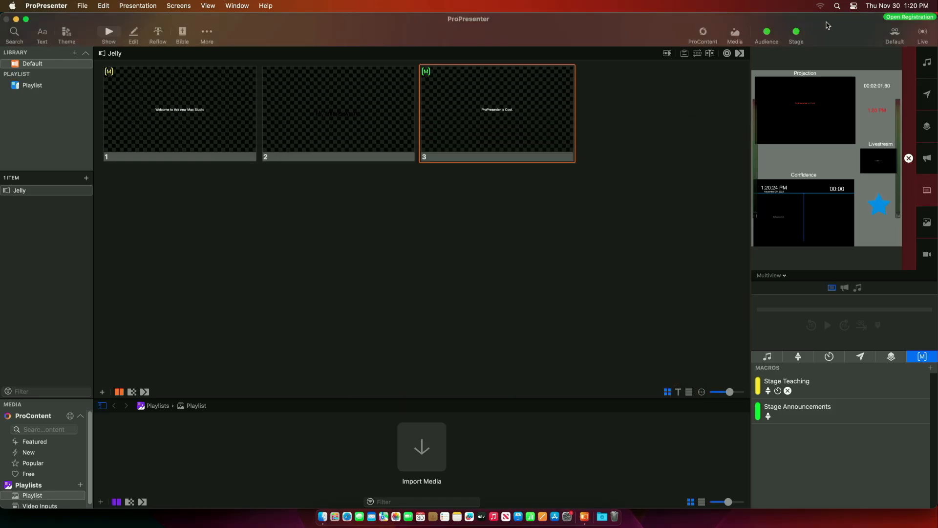
- In Capture Settings routing, replace Pro Channels 1 L/2 R with Pro Channels 3 L and 4 R
{"action": "left_click", "coordinate": [924, 33]}
{"action": "left_click", "coordinate": [903, 63]}
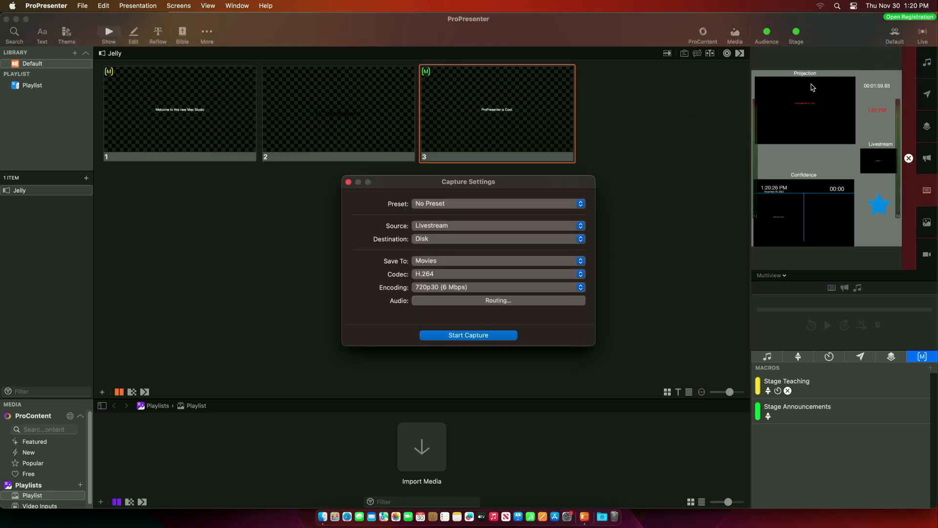
{"action": "left_click", "coordinate": [452, 300]}
{"action": "left_click", "coordinate": [513, 357]}
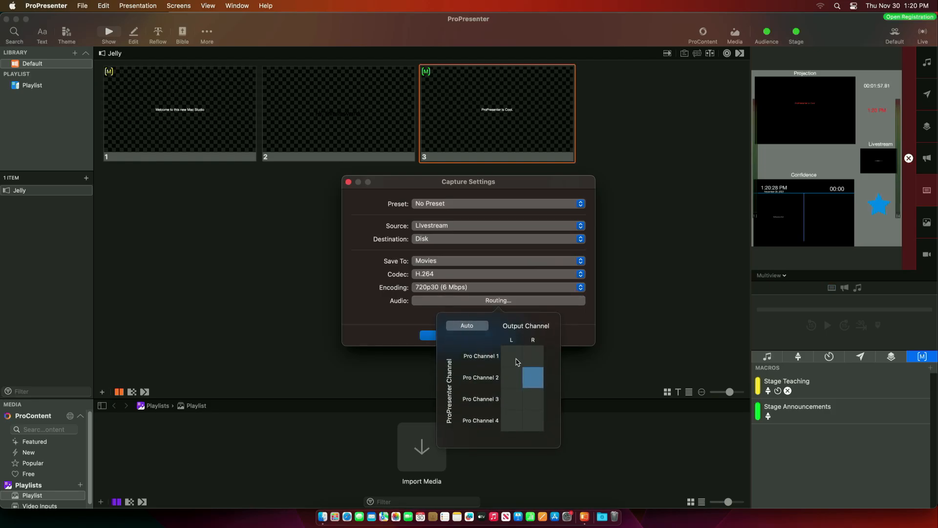
{"action": "left_click", "coordinate": [535, 378]}
{"action": "left_click", "coordinate": [513, 400]}
{"action": "left_click", "coordinate": [525, 421]}
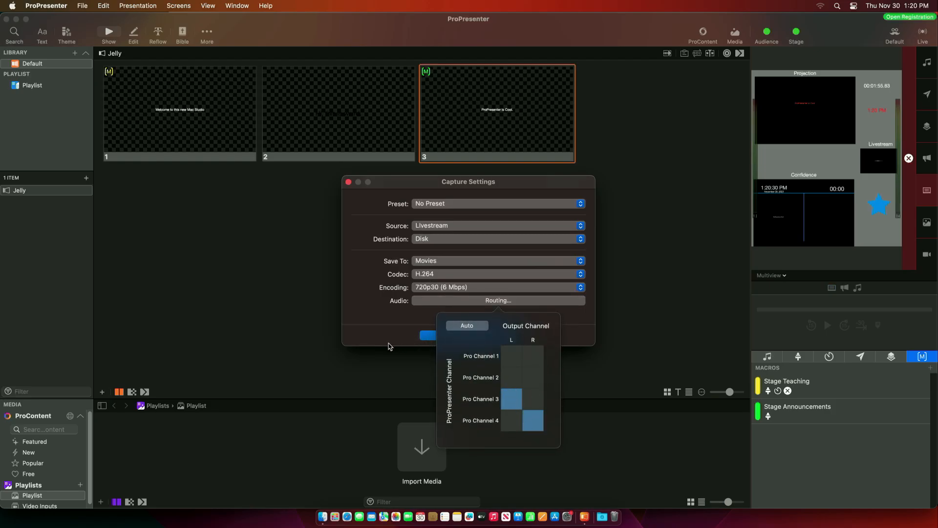
{"action": "left_click", "coordinate": [394, 325]}
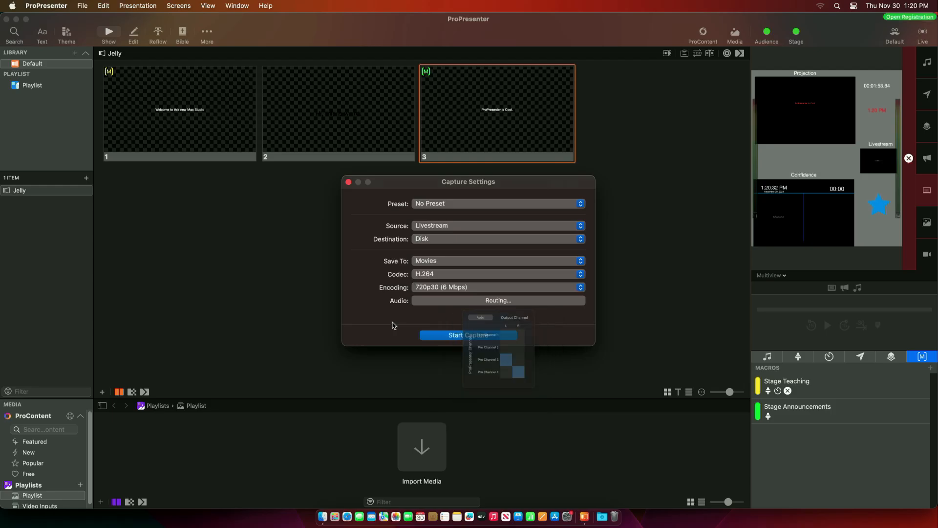
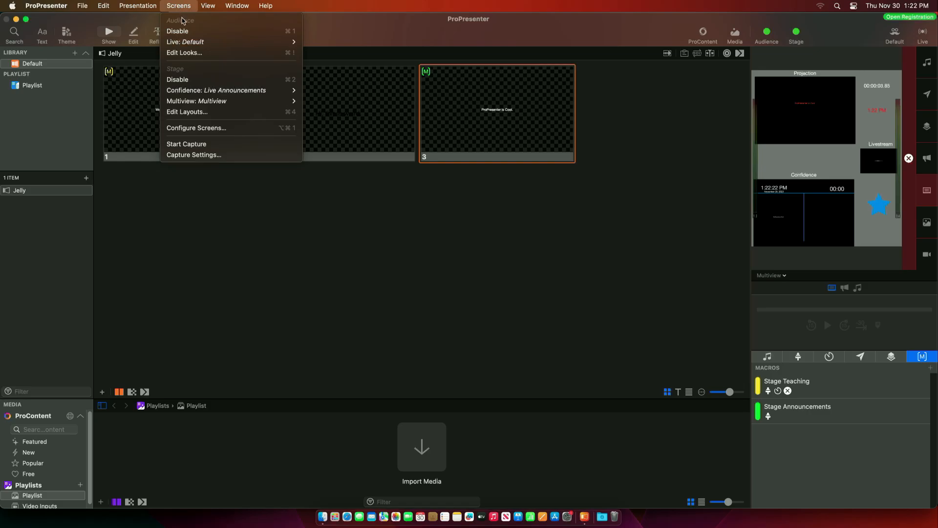
- Open Screens > Edit Layouts on the 2. Multiview layout and bring up the + add-object menu
{"action": "left_click", "coordinate": [176, 116]}
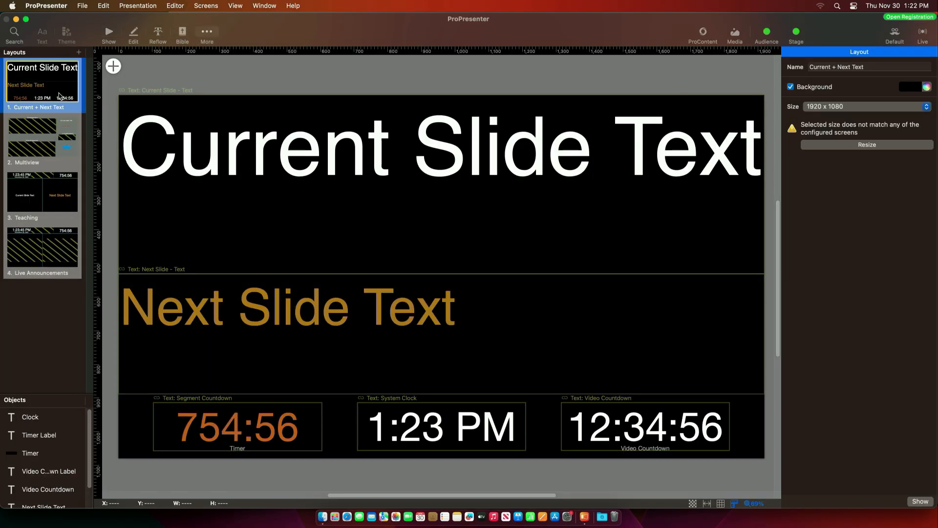
{"action": "left_click", "coordinate": [34, 137]}
{"action": "left_click", "coordinate": [114, 66]}
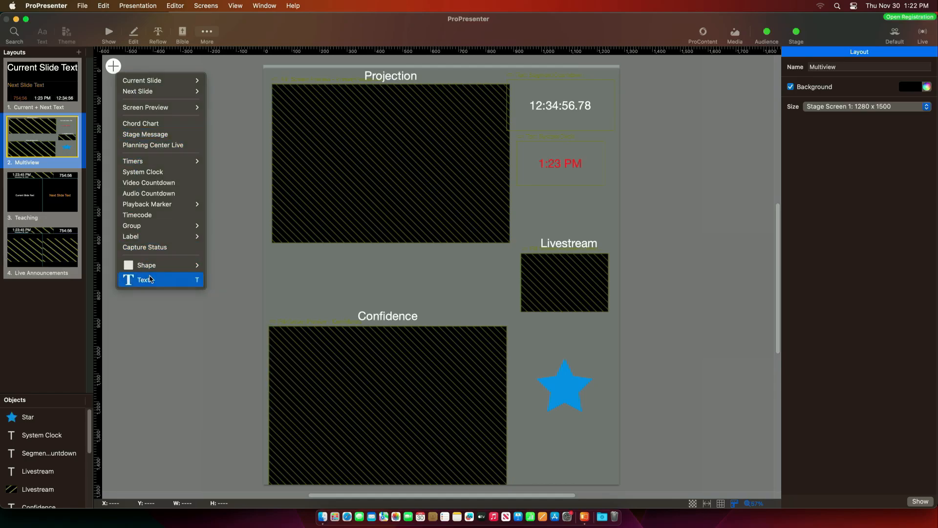
- Add a text object reading 'On-Air (LIVE)' and drag it left between Projection and Confidence
{"action": "left_click", "coordinate": [150, 279]}
{"action": "double_click", "coordinate": [455, 278]}
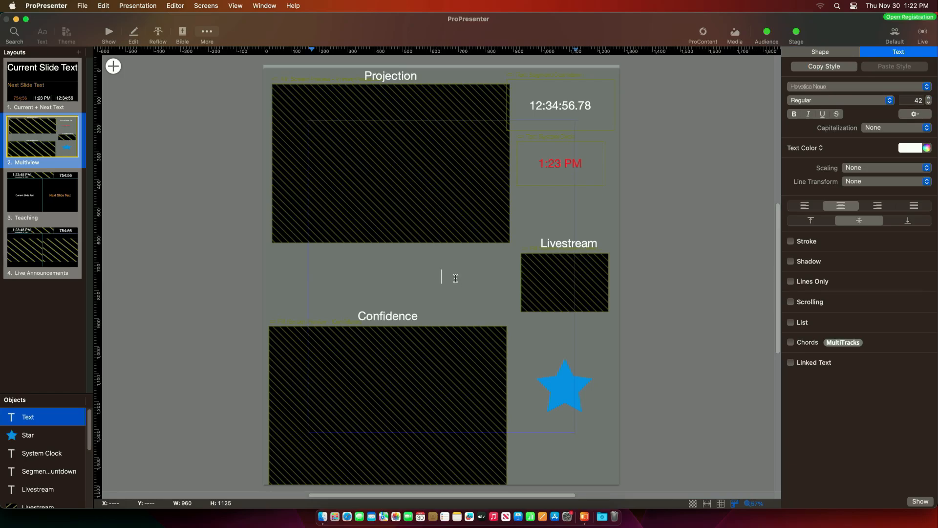
{"action": "type", "text": "On-Air (LIVE"}
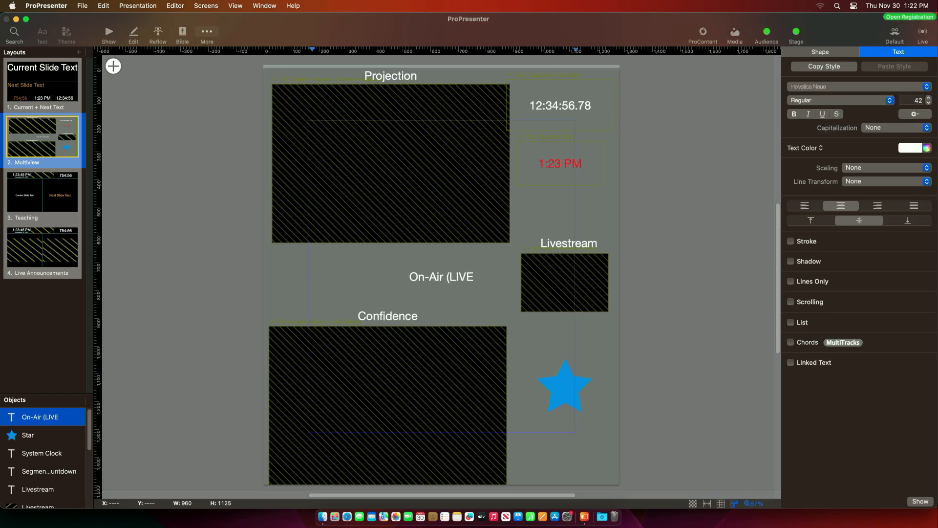
{"action": "type", "text": ")"}
{"action": "left_click", "coordinate": [616, 381]}
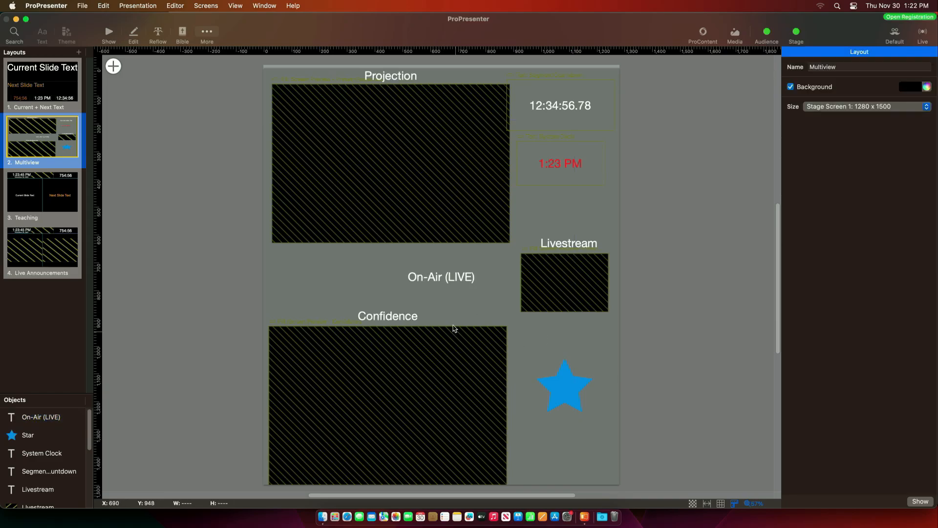
{"action": "left_click_drag", "start_coordinate": [451, 281], "coordinate": [346, 271]}
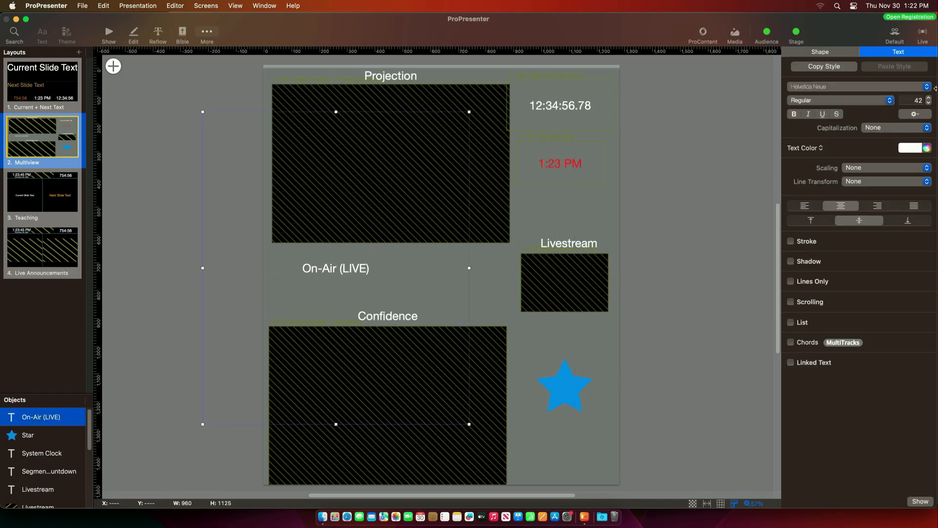
- Raise the On-Air (LIVE) font size from 42 to 68, make it red, and nudge it into place
{"action": "left_click_drag", "start_coordinate": [928, 99], "coordinate": [929, 98]}
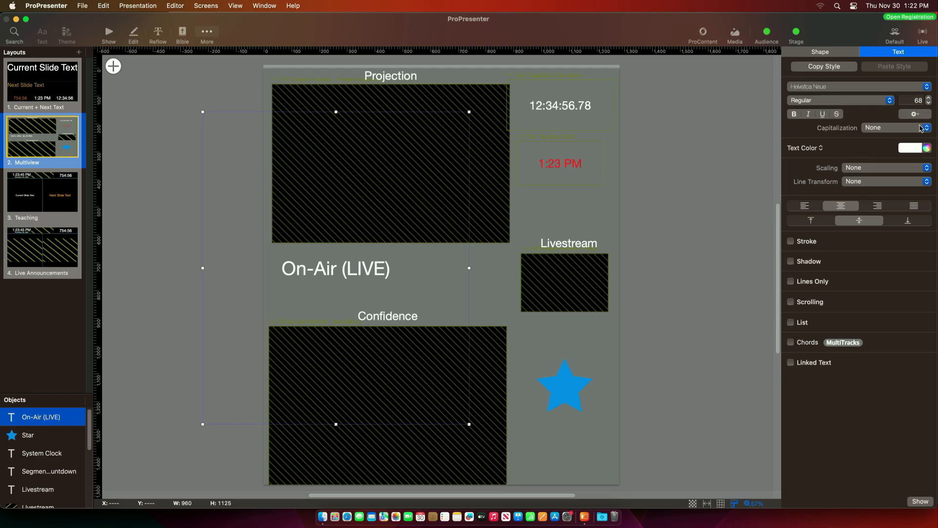
{"action": "left_click", "coordinate": [915, 147]}
{"action": "left_click", "coordinate": [900, 177]}
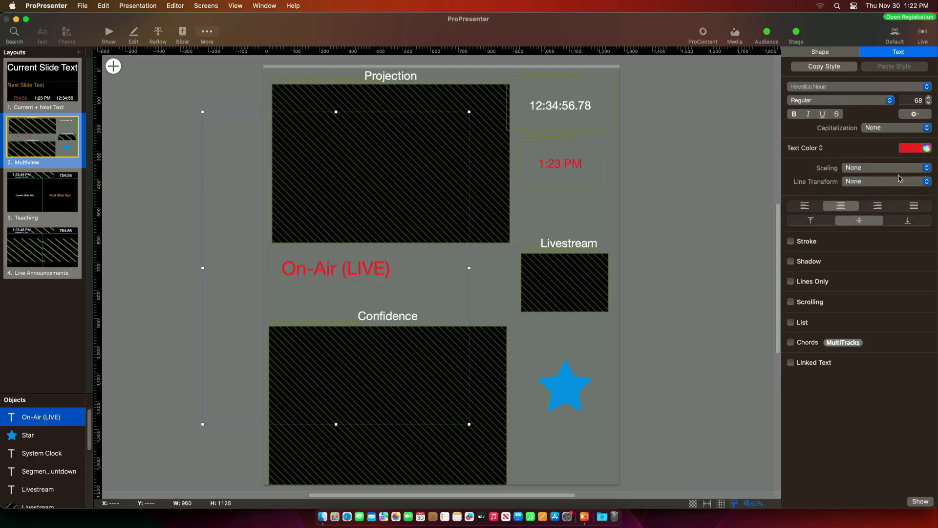
{"action": "left_click_drag", "start_coordinate": [404, 282], "coordinate": [427, 289]}
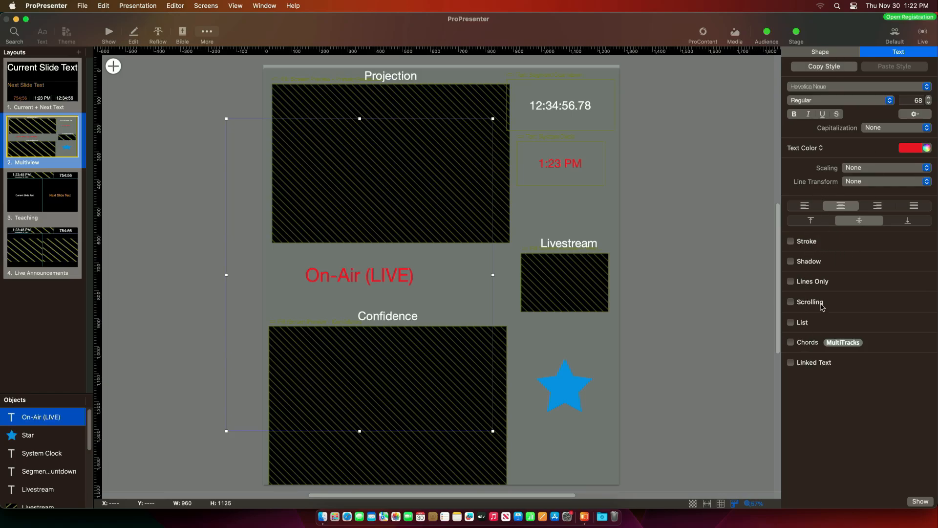
- In the Shape tab, enable Visibility with condition Slide Object > On-Air (LIVE) Has text, then return to Show
{"action": "left_click", "coordinate": [824, 53]}
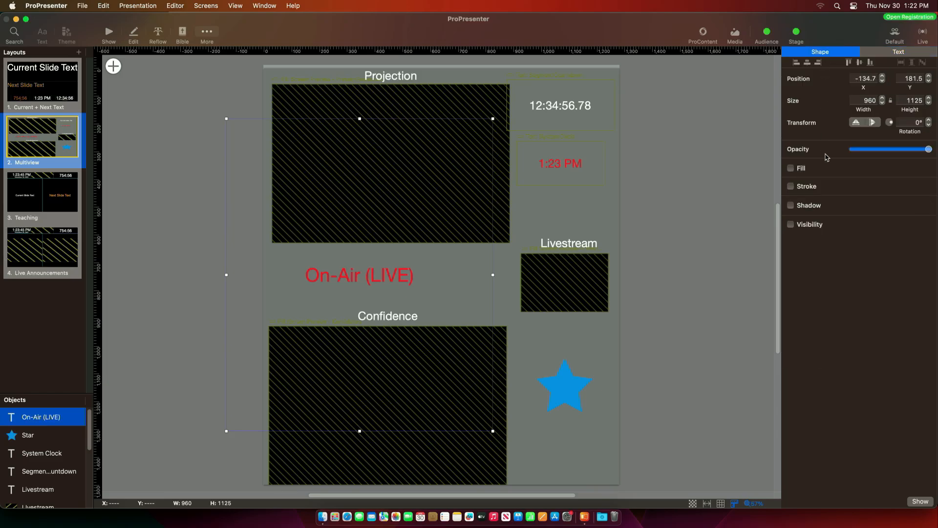
{"action": "left_click", "coordinate": [791, 225]}
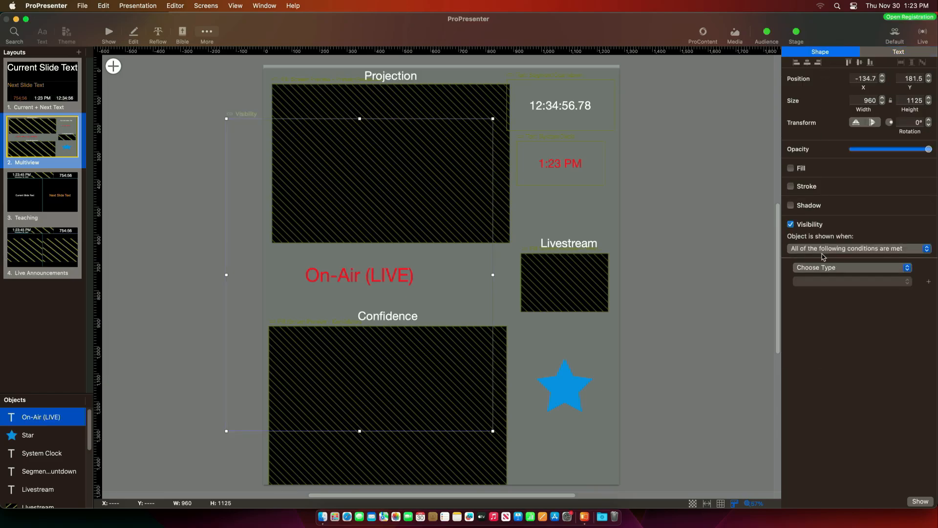
{"action": "left_click", "coordinate": [826, 268]}
{"action": "mouse_move", "coordinate": [836, 269]}
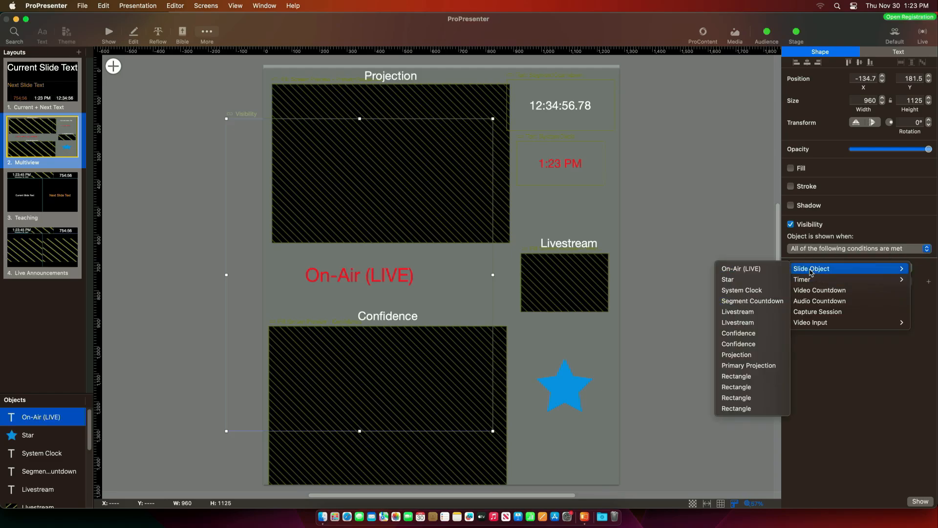
{"action": "left_click", "coordinate": [771, 271]}
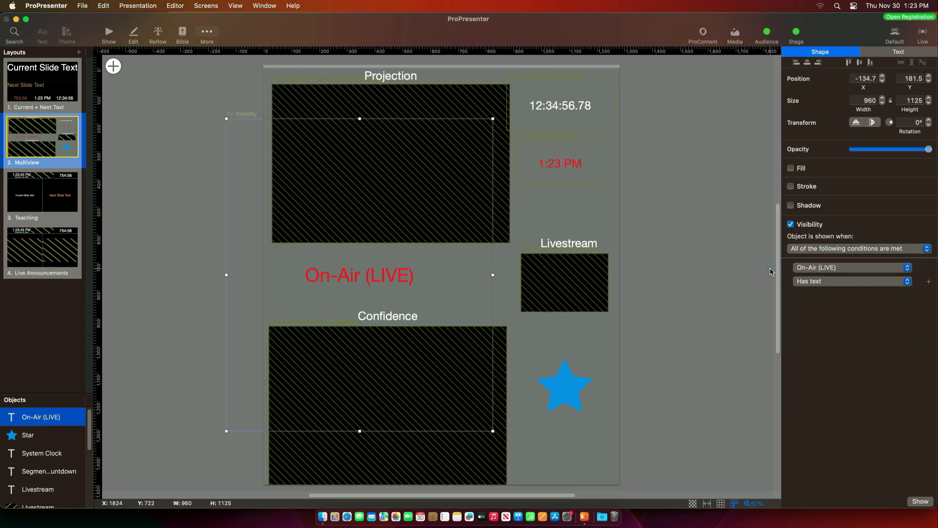
{"action": "left_click", "coordinate": [835, 283]}
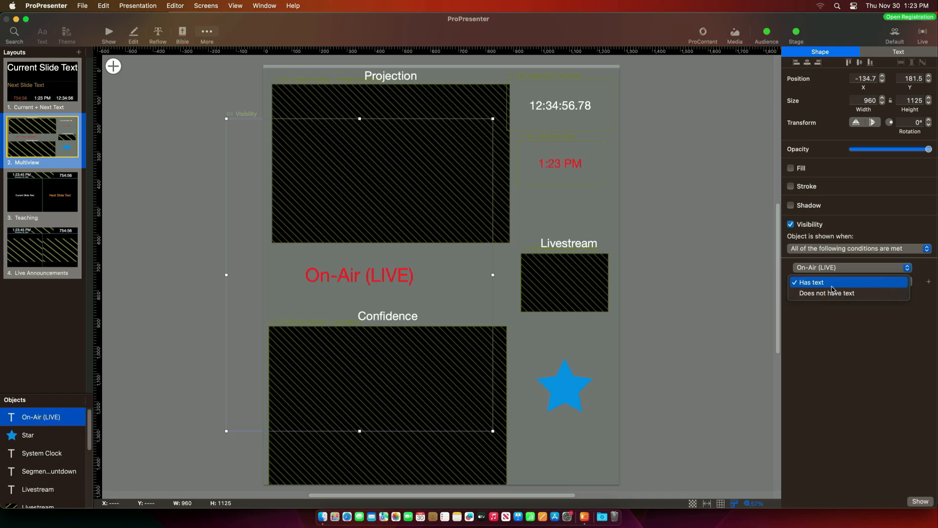
{"action": "left_click", "coordinate": [816, 283]}
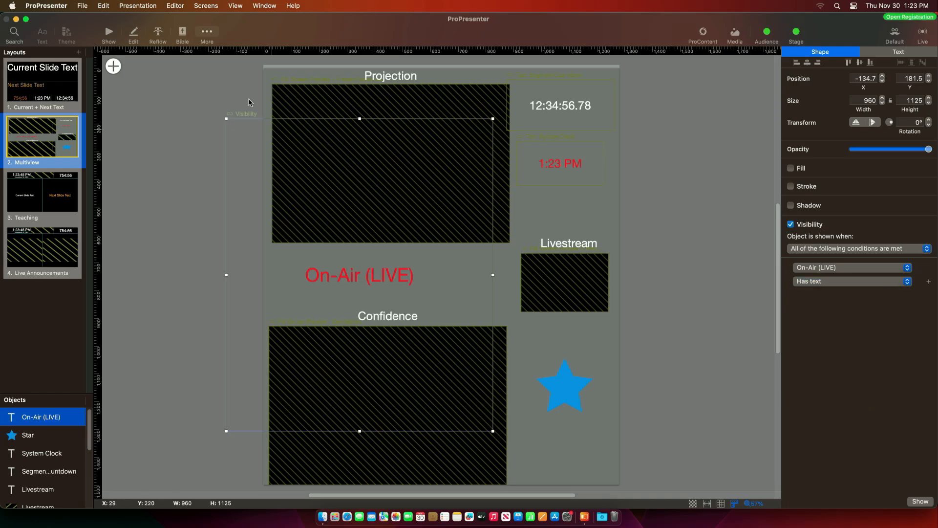
{"action": "left_click", "coordinate": [108, 35]}
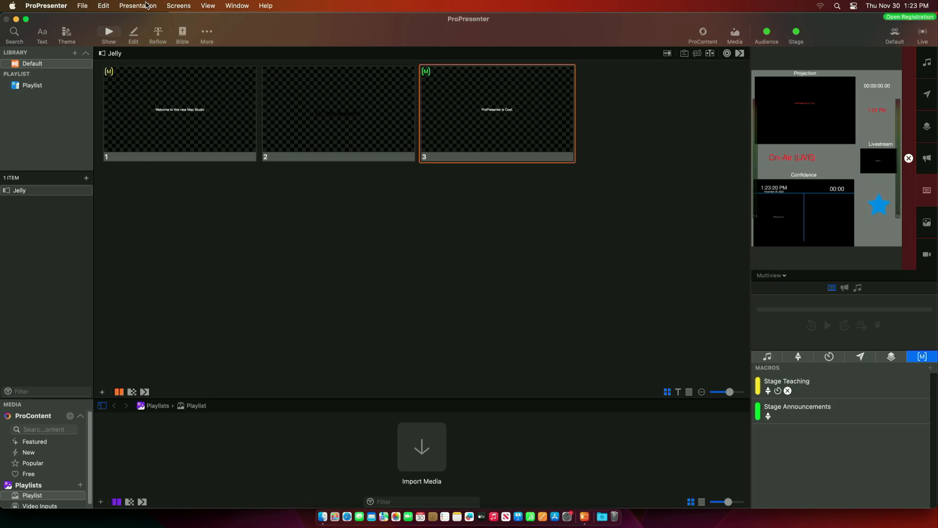
- Reopen the stage layout editor on Multiview and select the On-Air (LIVE) text
{"action": "left_click", "coordinate": [177, 5]}
{"action": "left_click", "coordinate": [184, 113]}
{"action": "left_click", "coordinate": [55, 139]}
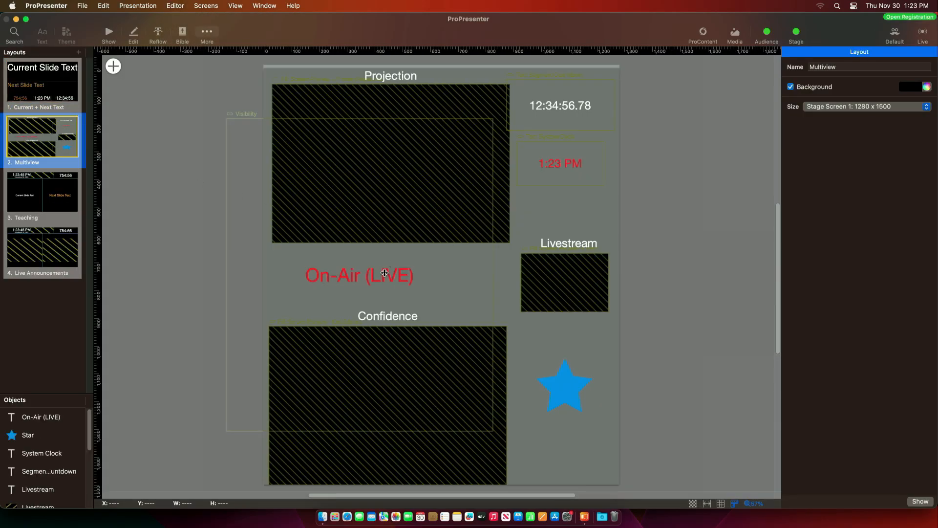
{"action": "left_click", "coordinate": [384, 273]}
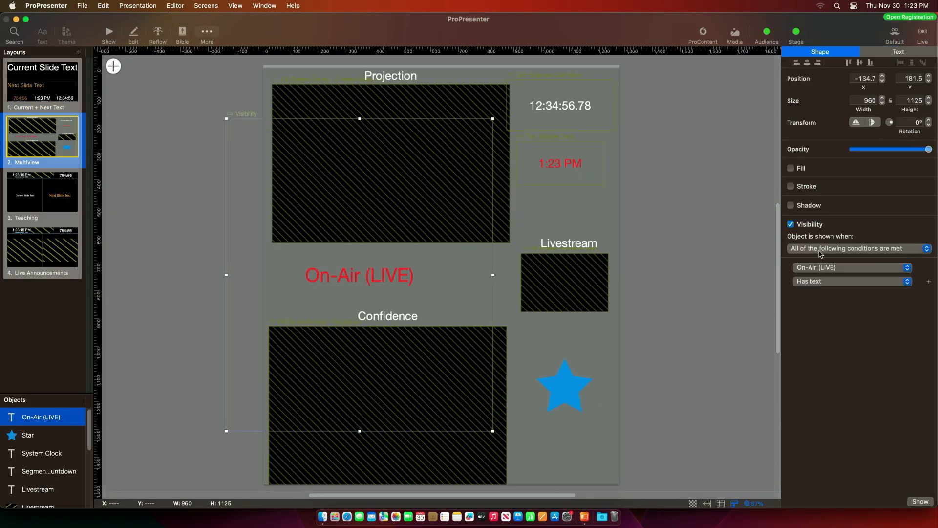
- Change the visibility condition source to Capture Session (Is active), then return to Show
{"action": "left_click", "coordinate": [858, 280]}
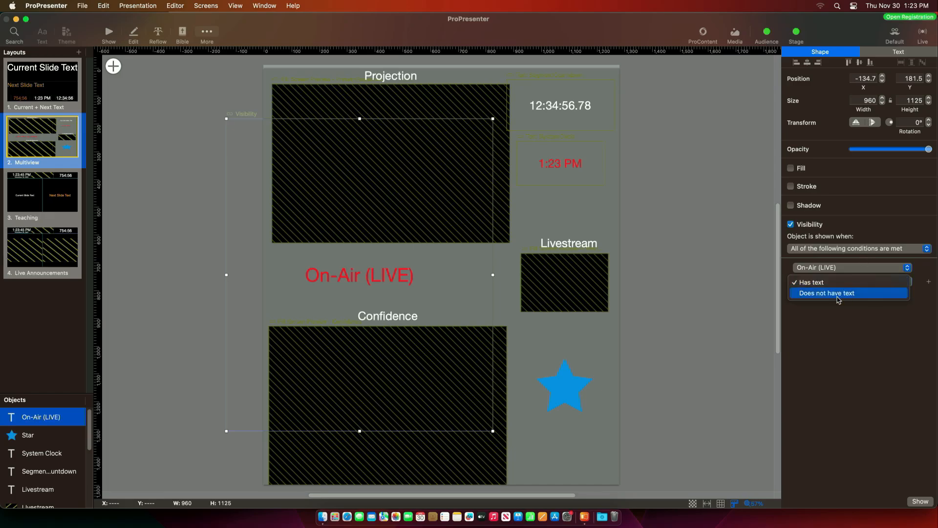
{"action": "left_click", "coordinate": [841, 269]}
{"action": "left_click", "coordinate": [833, 270]}
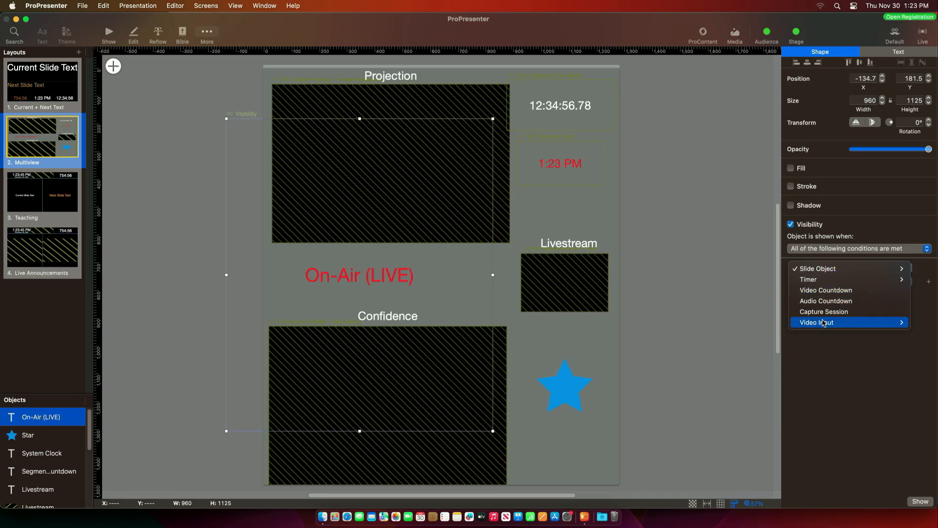
{"action": "mouse_move", "coordinate": [824, 324]}
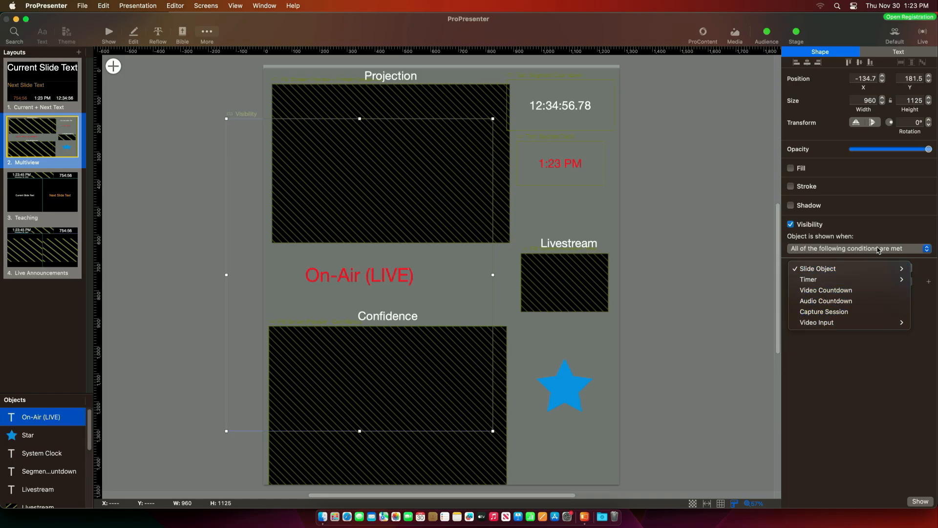
{"action": "left_click", "coordinate": [821, 315]}
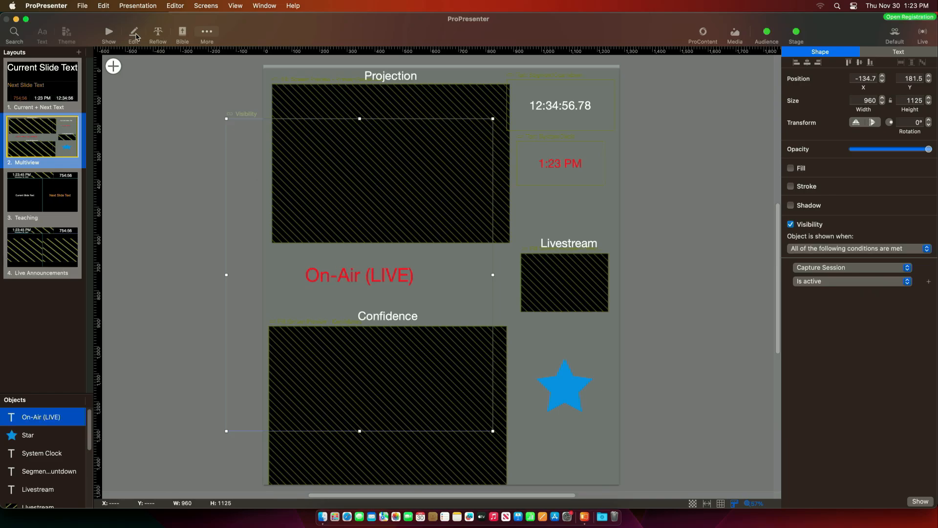
{"action": "left_click", "coordinate": [109, 33]}
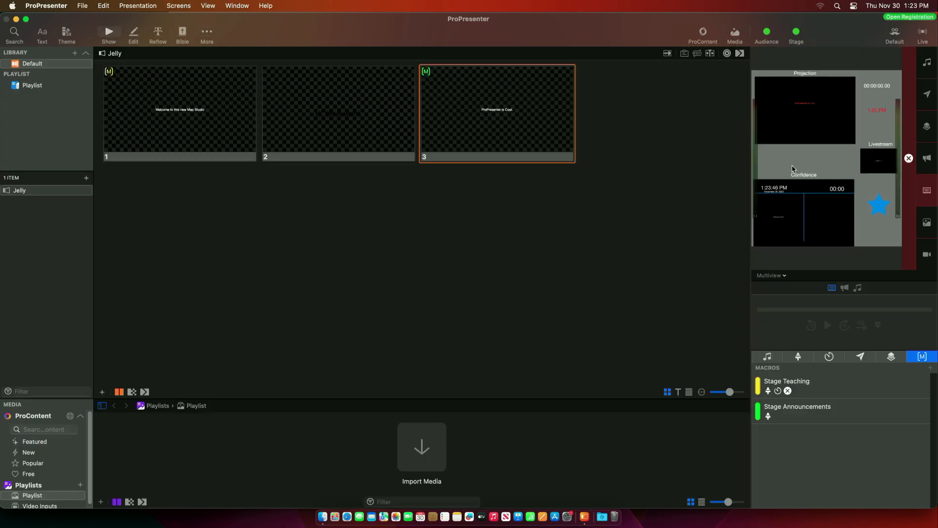
- Start and then stop a test capture from the Live button, checking On-Air (LIVE) on the stage preview
{"action": "left_click", "coordinate": [923, 33]}
{"action": "left_click", "coordinate": [892, 45]}
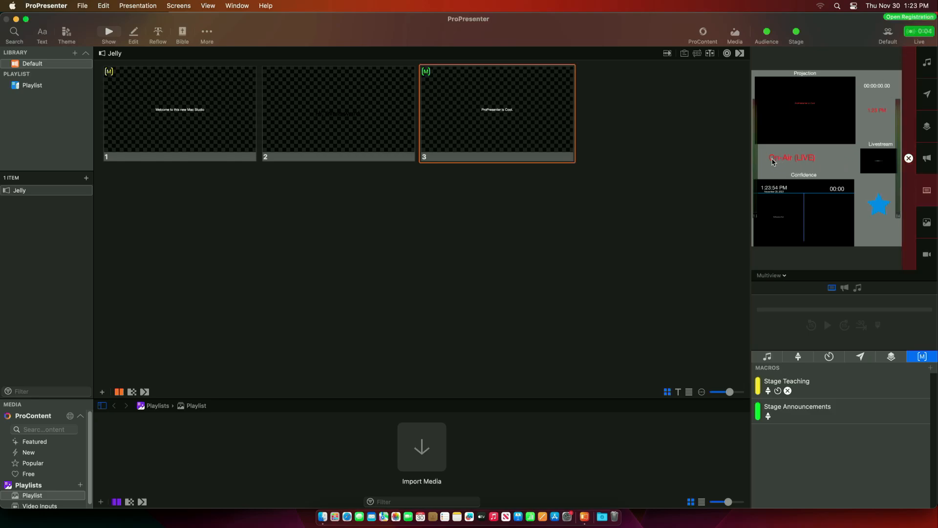
{"action": "left_click", "coordinate": [918, 34]}
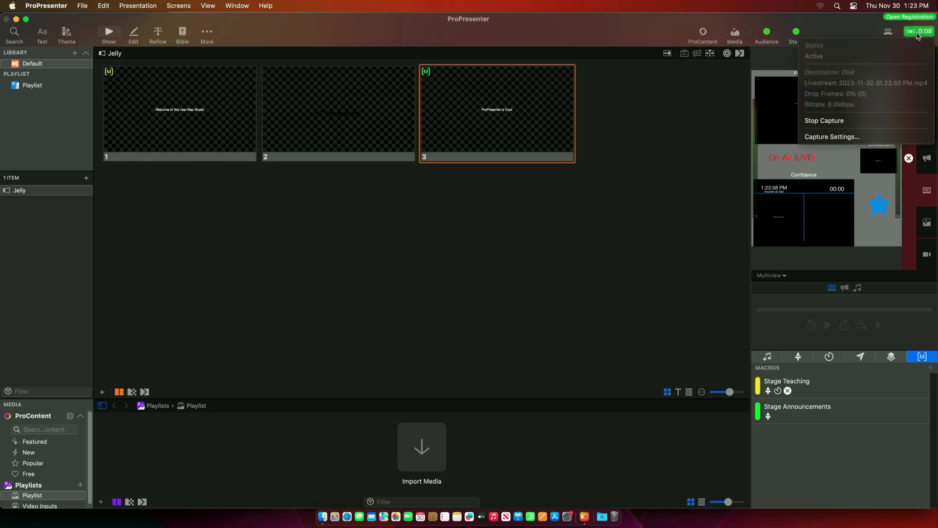
{"action": "left_click", "coordinate": [824, 120]}
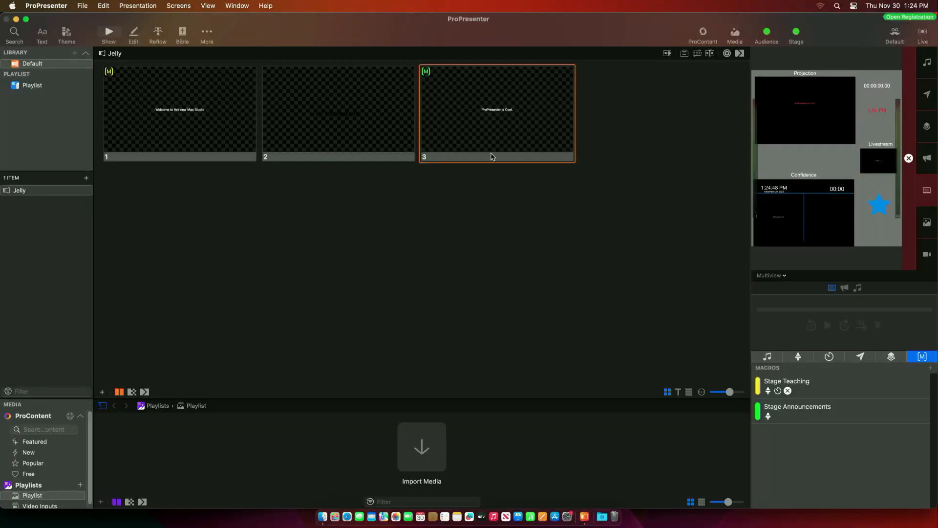
{"action": "left_click", "coordinate": [172, 7]}
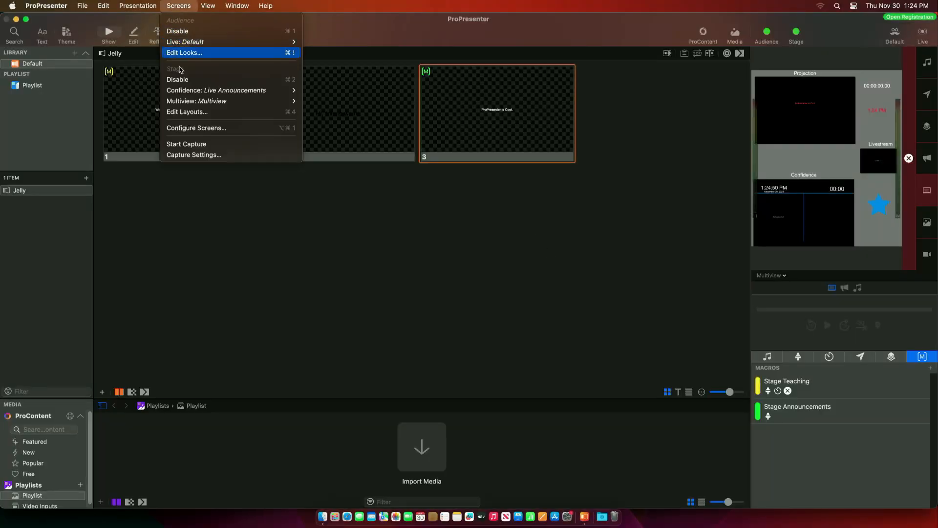
- Set Primary Projection's Alpha Key type to Straight, leaving its key output Unconfigured
{"action": "left_click", "coordinate": [183, 130]}
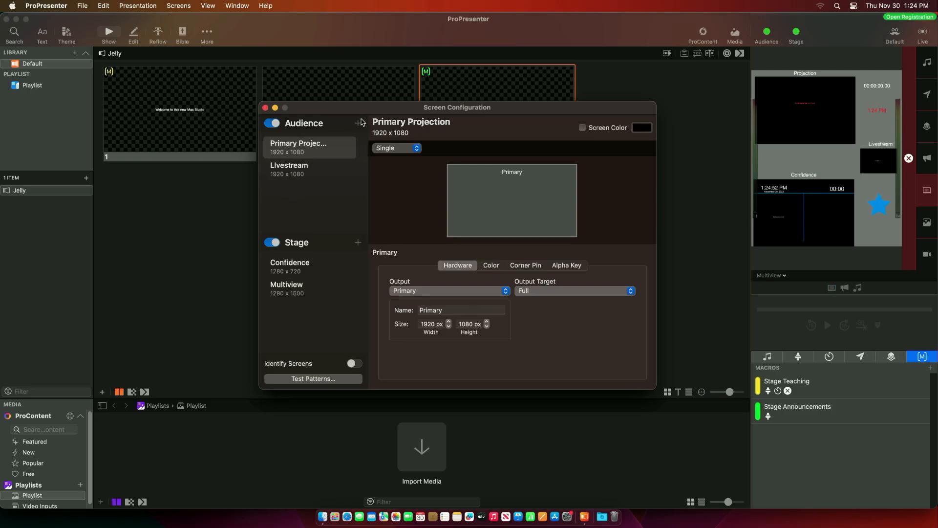
{"action": "left_click", "coordinate": [320, 154]}
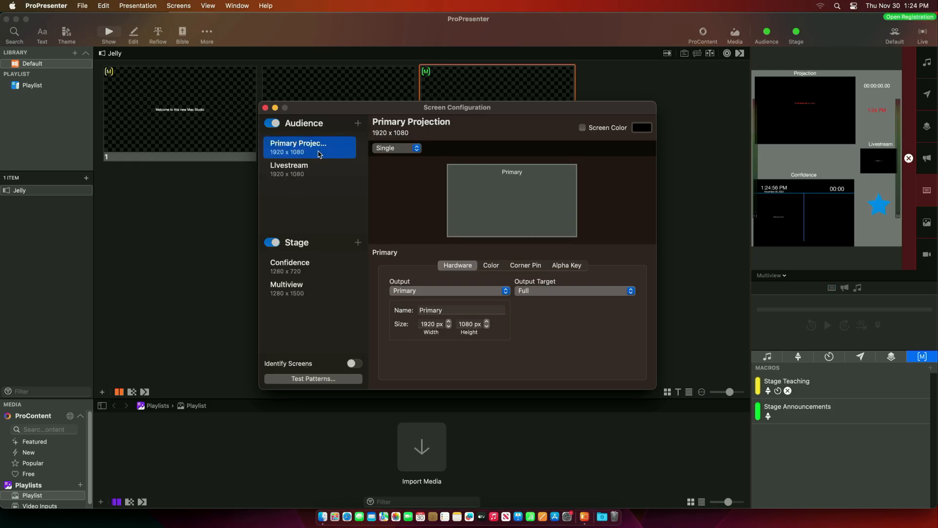
{"action": "left_click", "coordinate": [568, 269]}
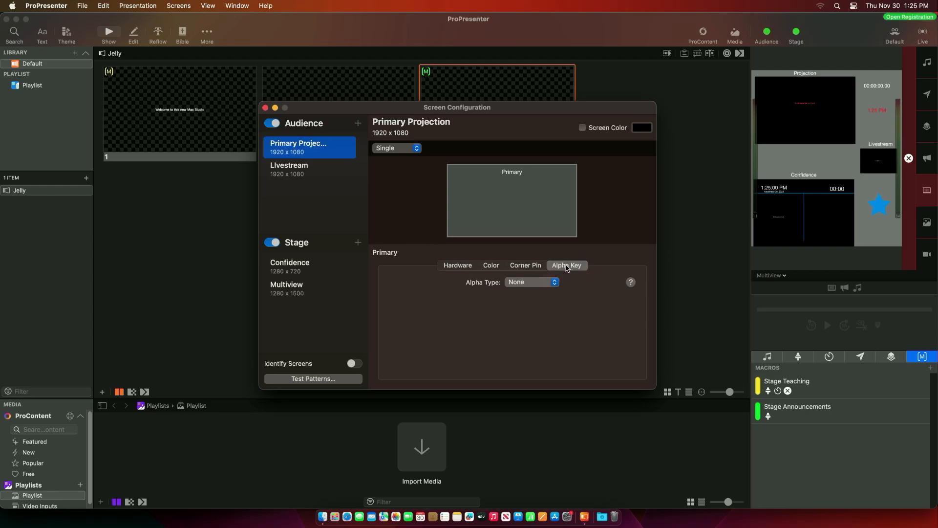
{"action": "left_click", "coordinate": [555, 284]}
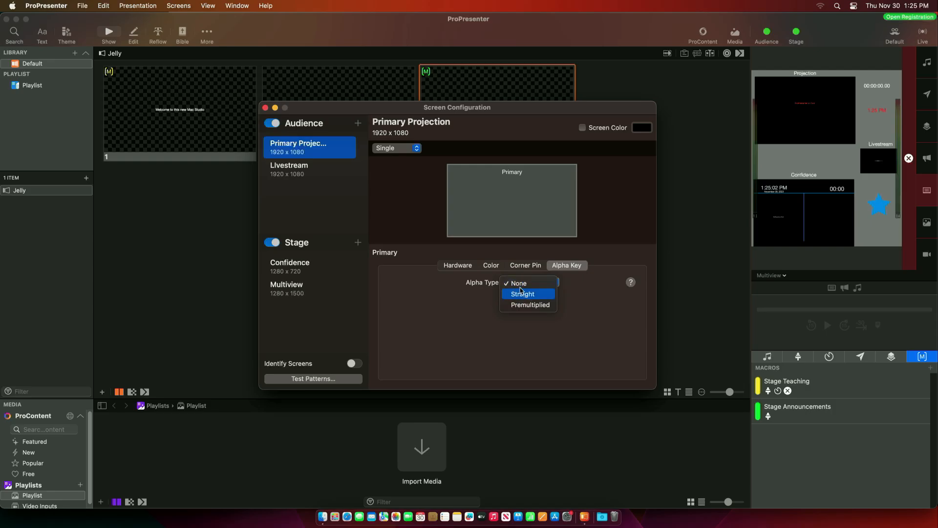
{"action": "left_click", "coordinate": [523, 293]}
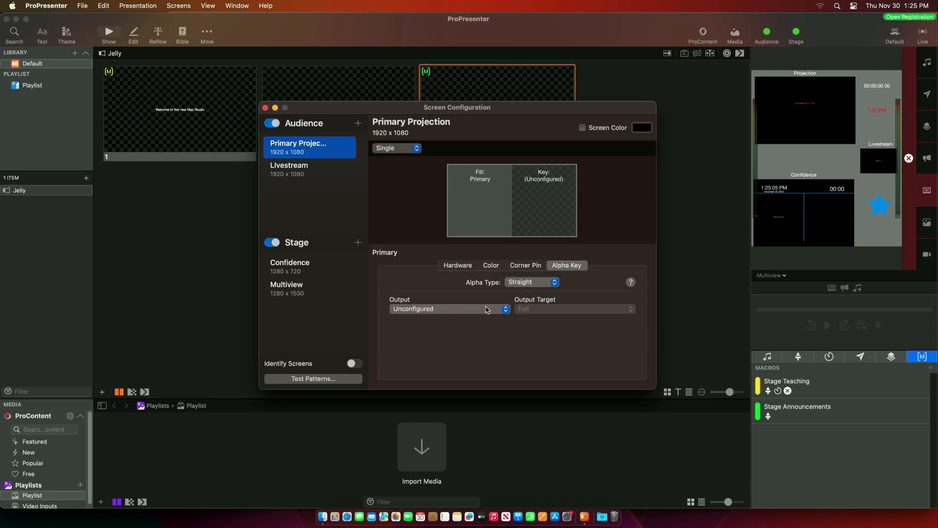
{"action": "left_click", "coordinate": [505, 309]}
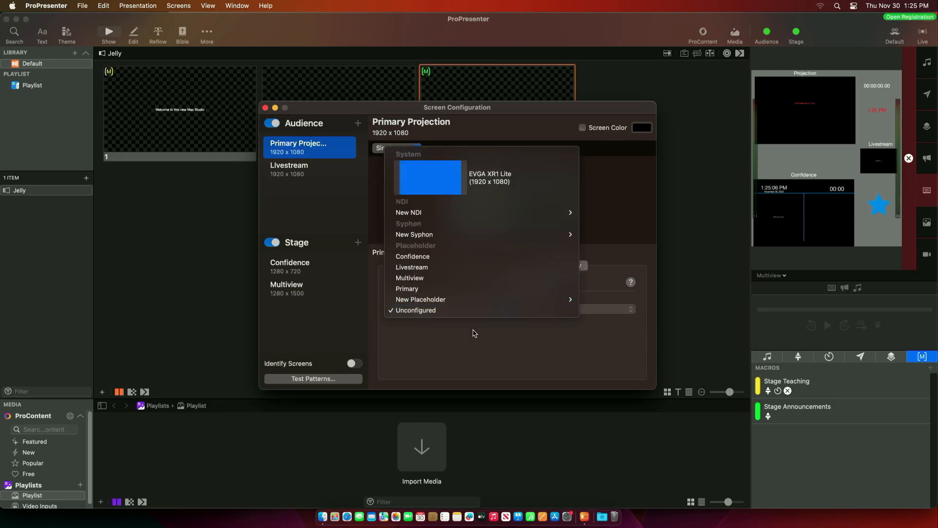
{"action": "left_click", "coordinate": [415, 312]}
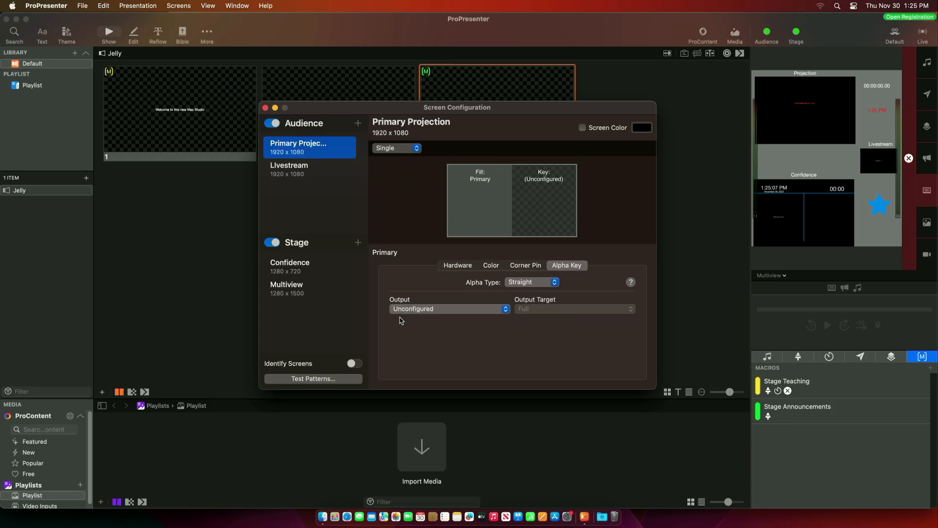
{"action": "left_click", "coordinate": [504, 309]}
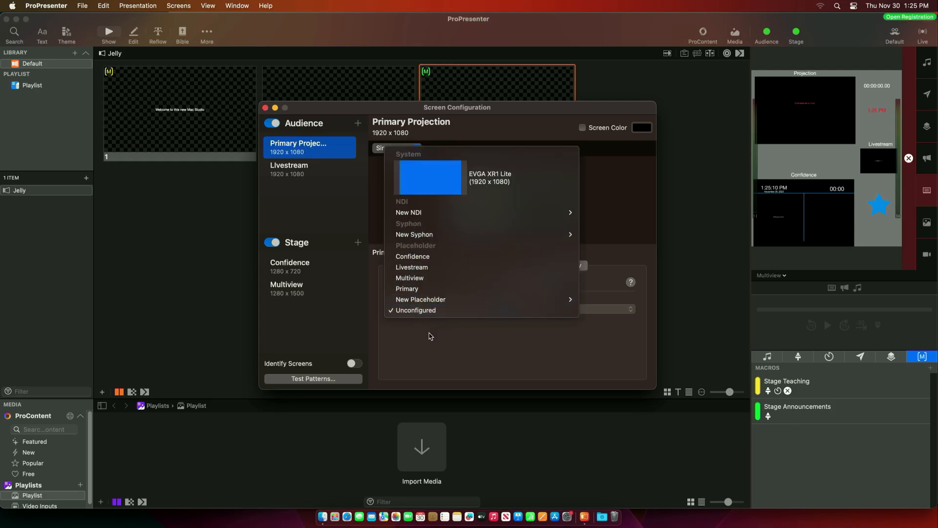
{"action": "left_click", "coordinate": [430, 336]}
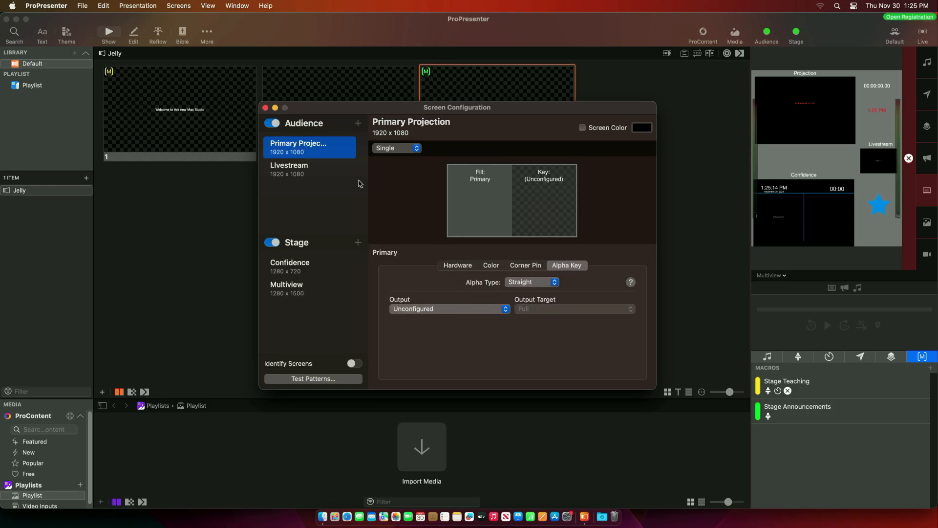
{"action": "left_click", "coordinate": [457, 266]}
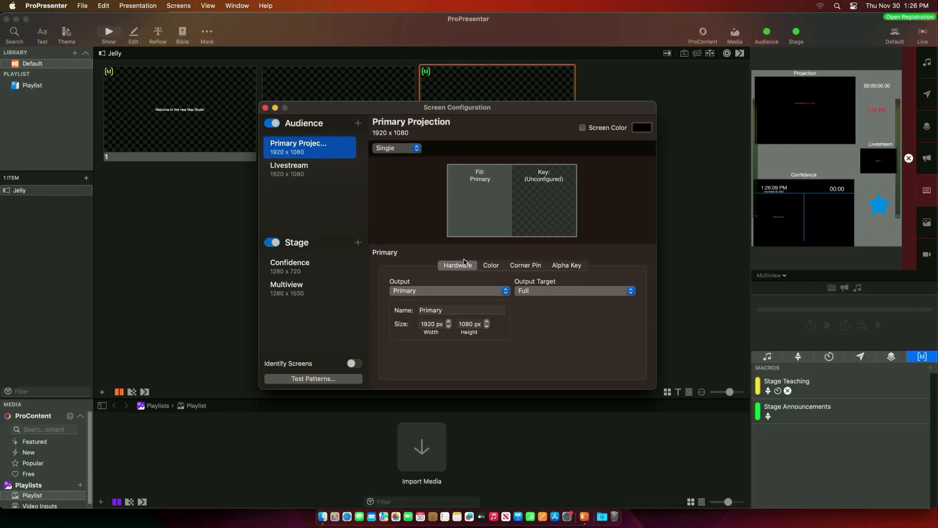
- Review the Livestream, Confidence, Multiview and Primary Projection screen settings in Screen Configuration
{"action": "left_click", "coordinate": [569, 267]}
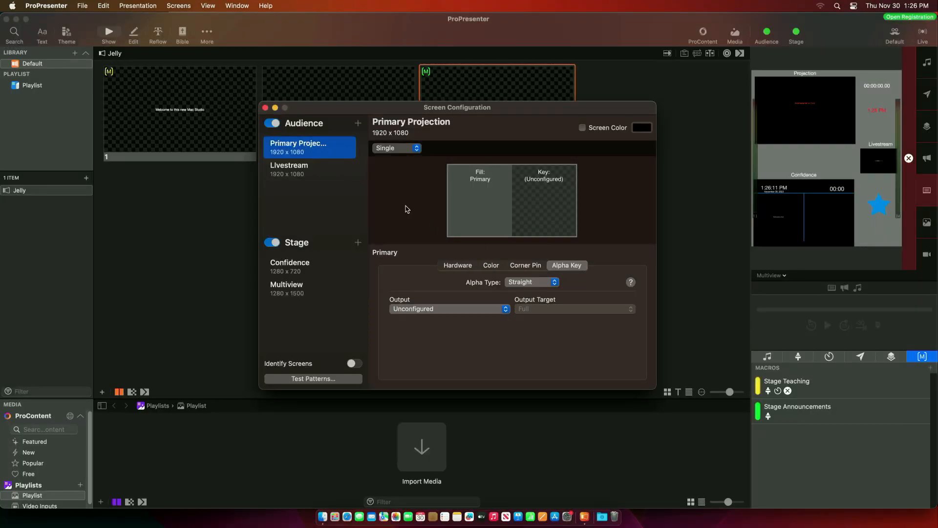
{"action": "left_click", "coordinate": [466, 268]}
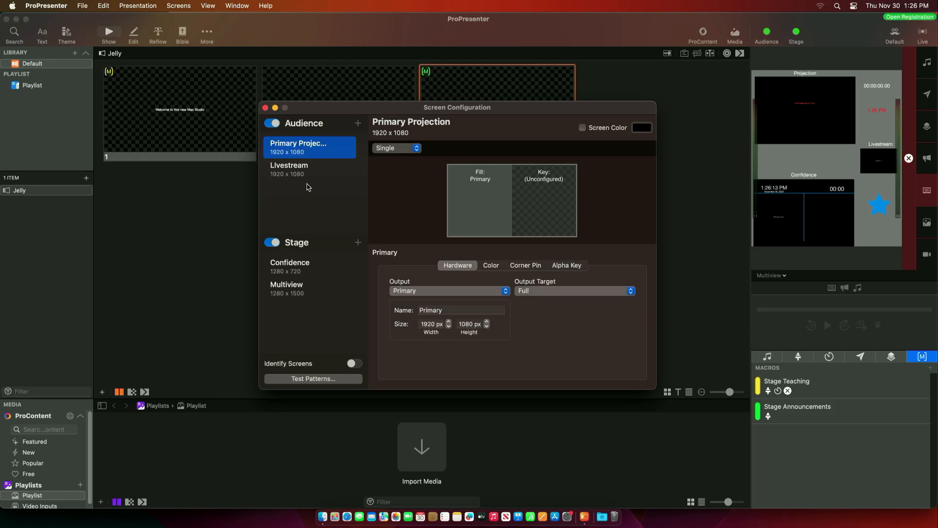
{"action": "left_click", "coordinate": [297, 169]}
{"action": "left_click", "coordinate": [292, 268]}
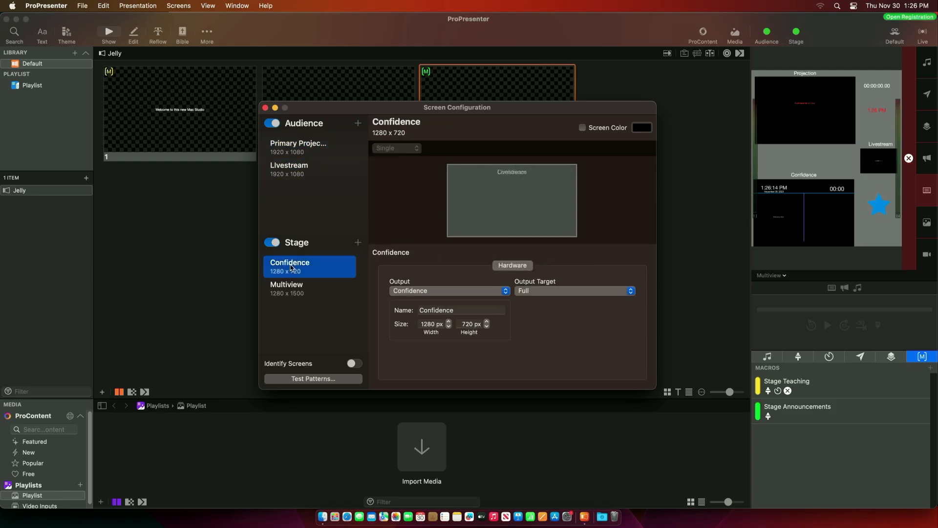
{"action": "left_click", "coordinate": [275, 287]}
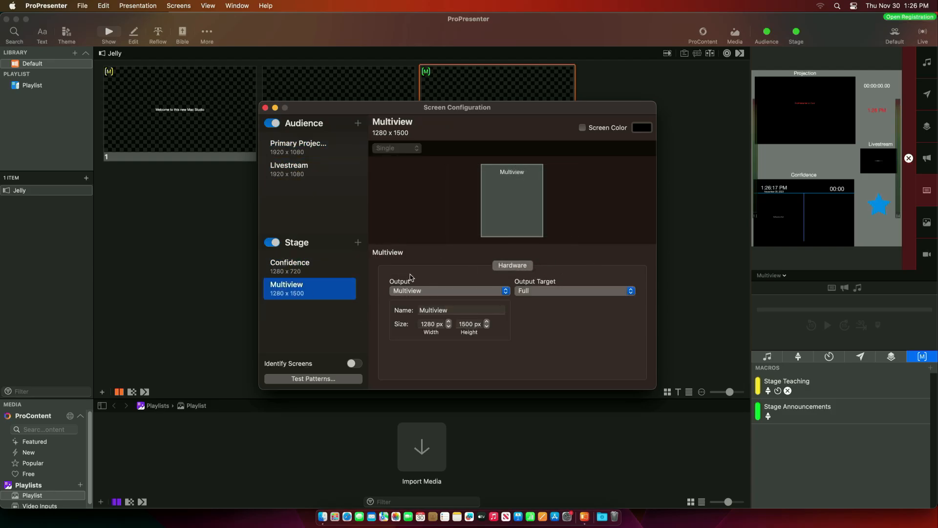
{"action": "left_click", "coordinate": [293, 267]}
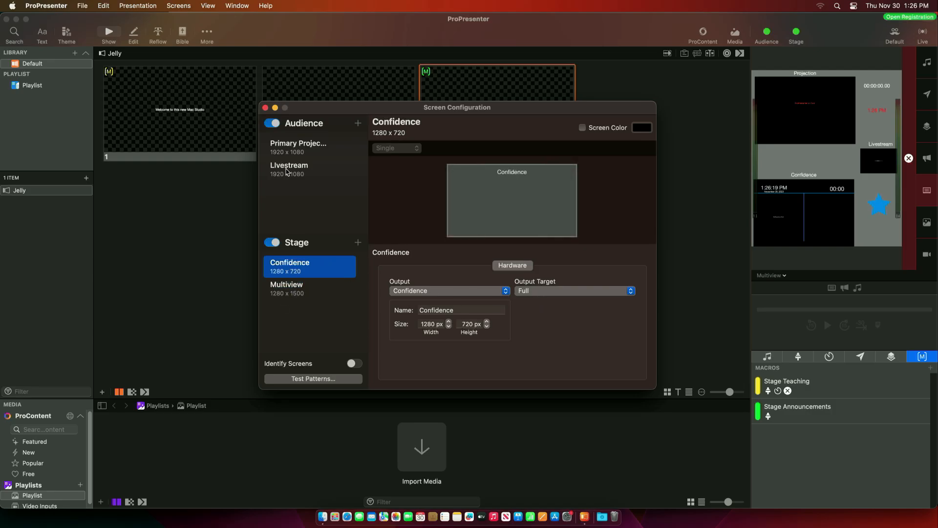
{"action": "left_click", "coordinate": [287, 172]}
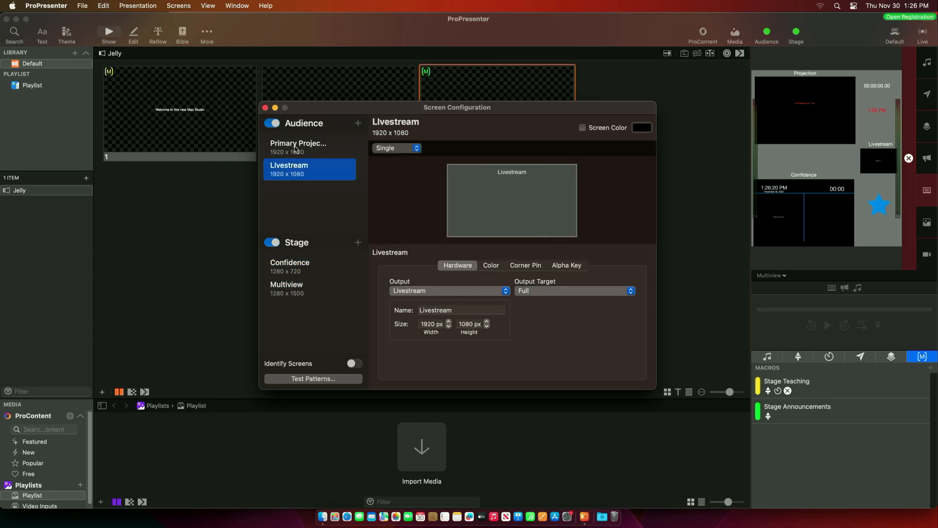
{"action": "left_click", "coordinate": [296, 147]}
- Give Livestream a green screen colour, close Screen Configuration, and quit ProPresenter
{"action": "key", "text": "Down"}
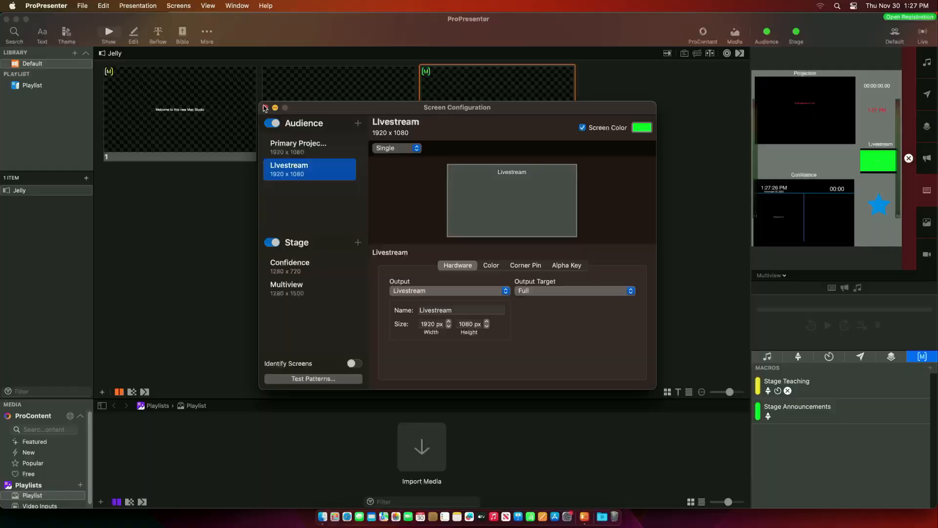
{"action": "left_click", "coordinate": [265, 108]}
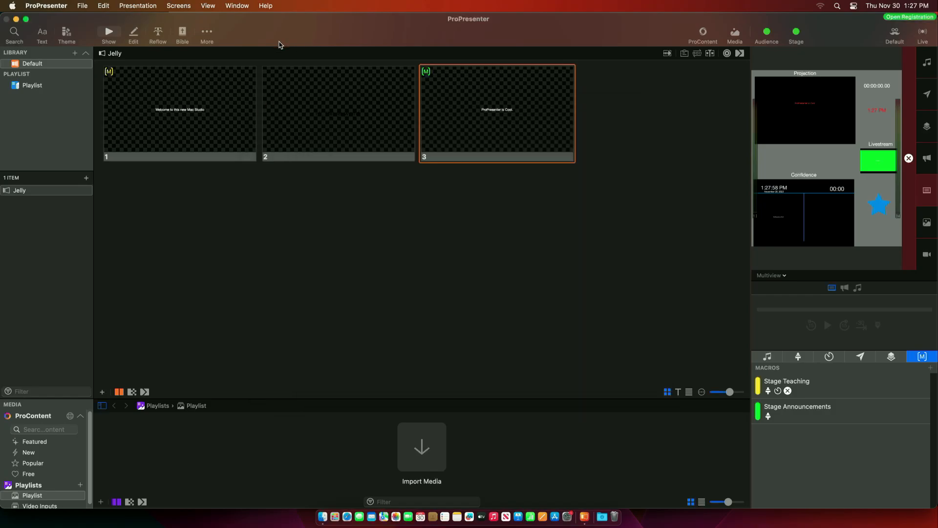
{"action": "left_click", "coordinate": [46, 5]}
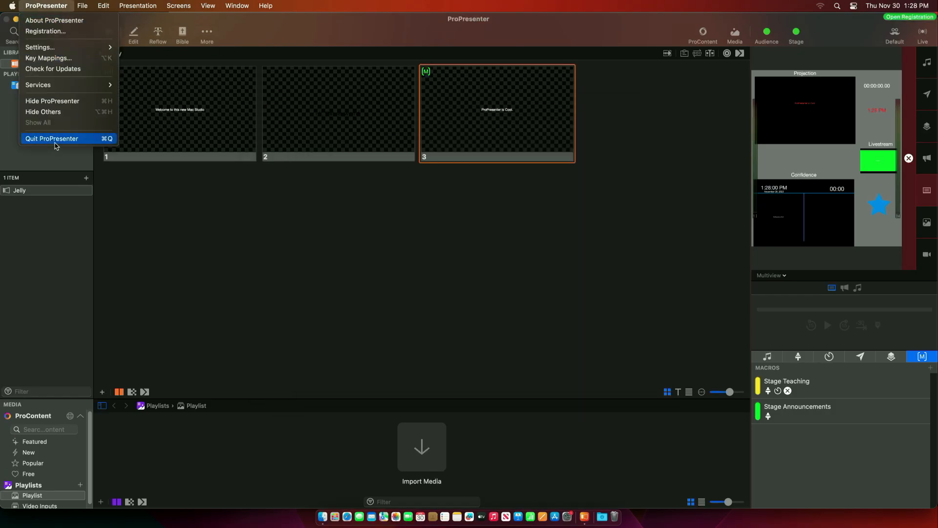
{"action": "left_click", "coordinate": [52, 138]}
{"action": "left_click", "coordinate": [498, 190]}
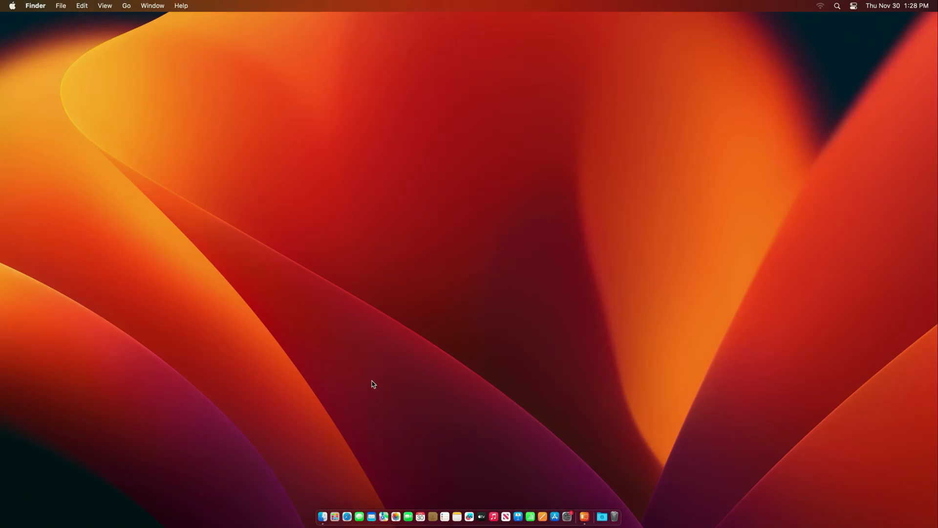
- Open Documents > ProPresenter in a new Finder window using list view
{"action": "left_click", "coordinate": [323, 516]}
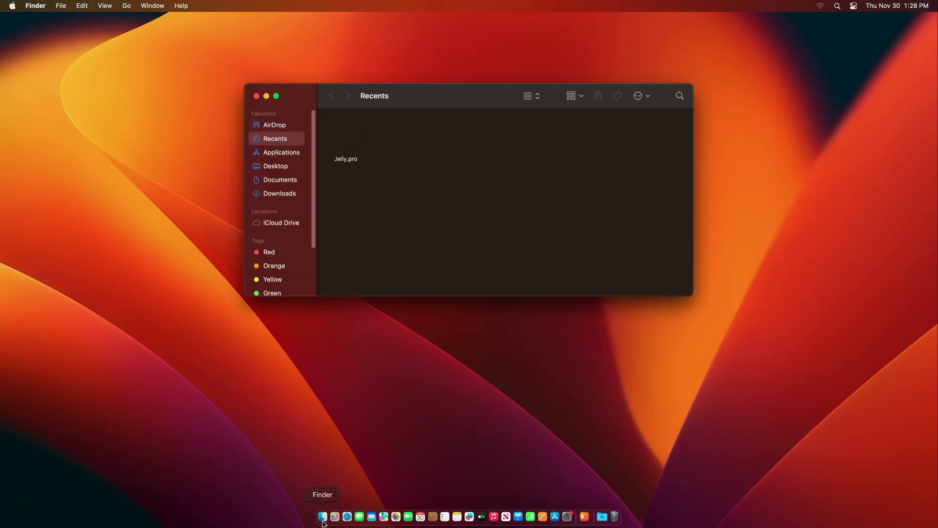
{"action": "left_click", "coordinate": [278, 180]}
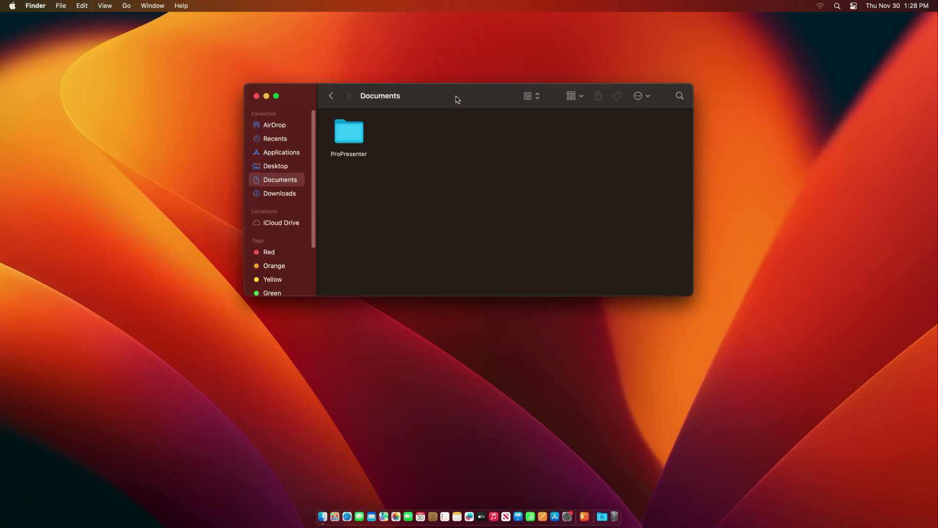
{"action": "left_click", "coordinate": [534, 96]}
{"action": "left_click", "coordinate": [530, 108]}
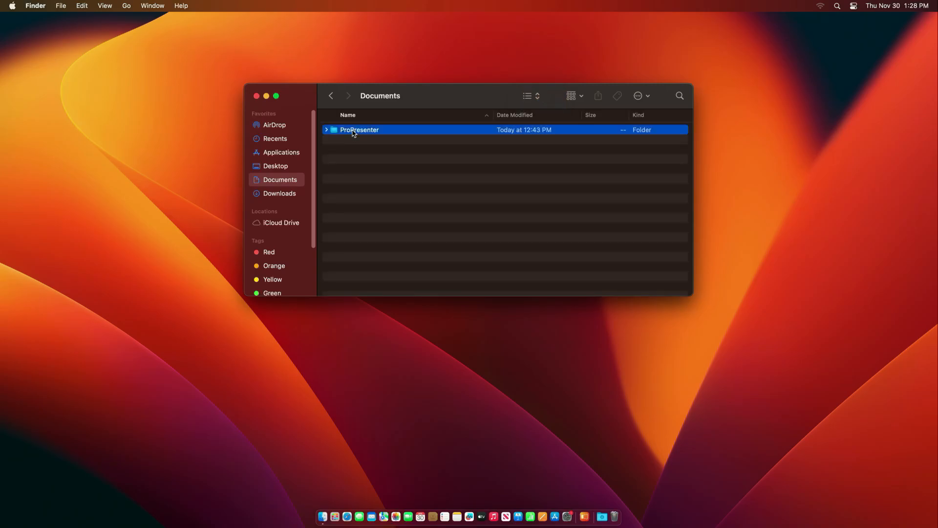
{"action": "double_click", "coordinate": [350, 131]}
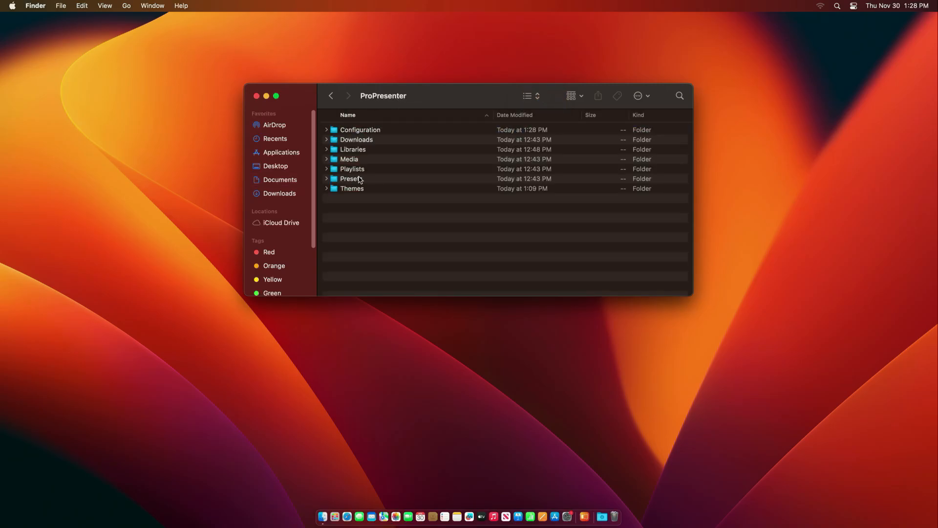
- Select all seven ProPresenter folders with Cmd+A and by dragging, clearing the selection each time
{"action": "key", "text": "super+a"}
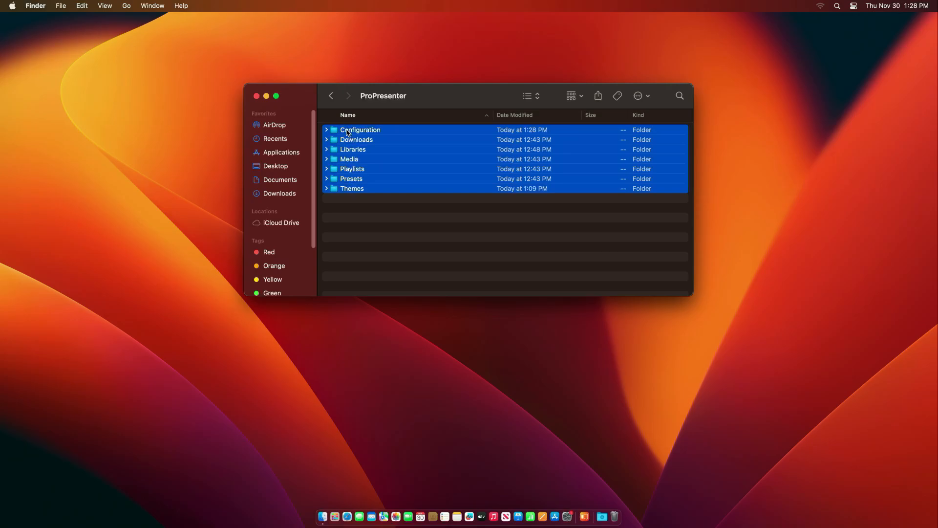
{"action": "left_click", "coordinate": [406, 242]}
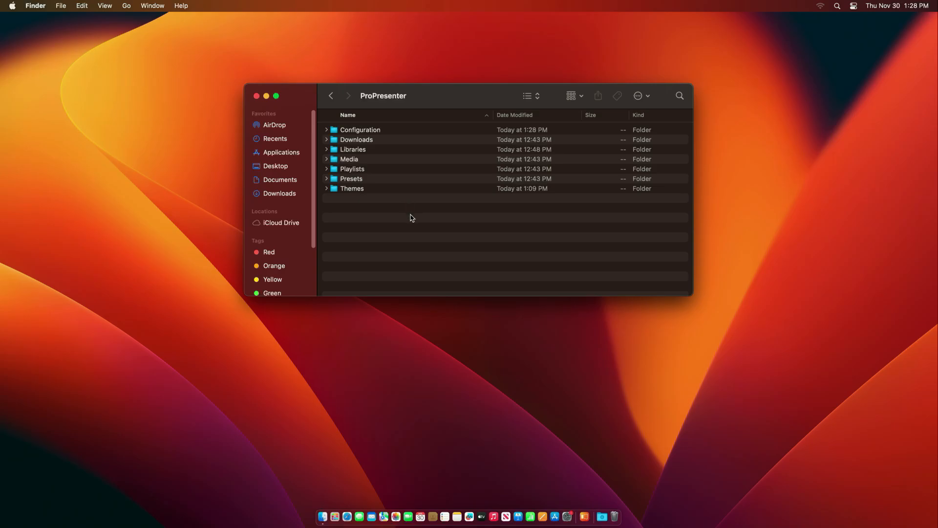
{"action": "left_click_drag", "start_coordinate": [377, 211], "coordinate": [339, 131]}
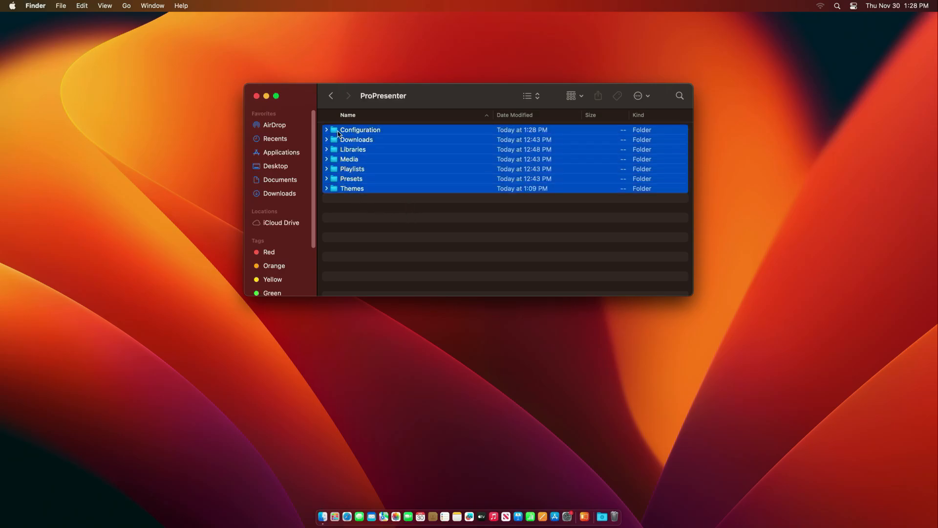
{"action": "left_click", "coordinate": [391, 257]}
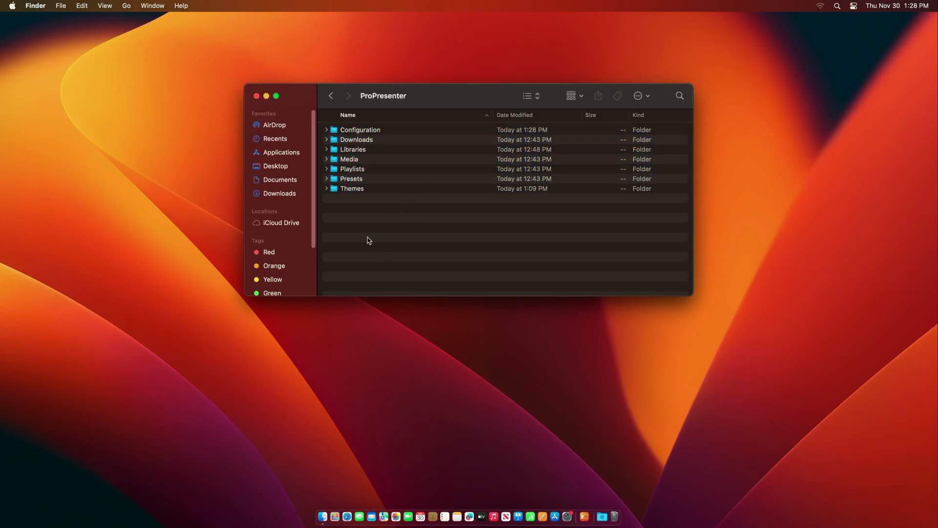